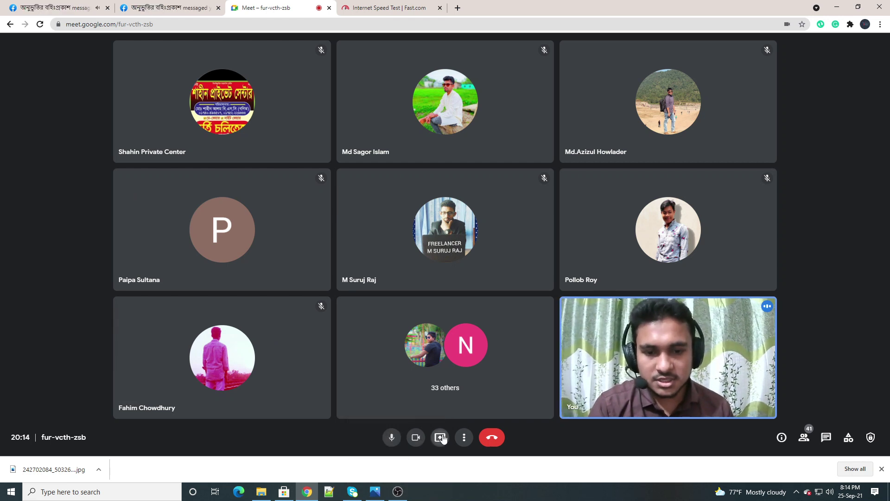
Share your entire screen with everyone in the Meet call, then switch to the Notepad++ notes
left_click(440, 437)
left_click(459, 385)
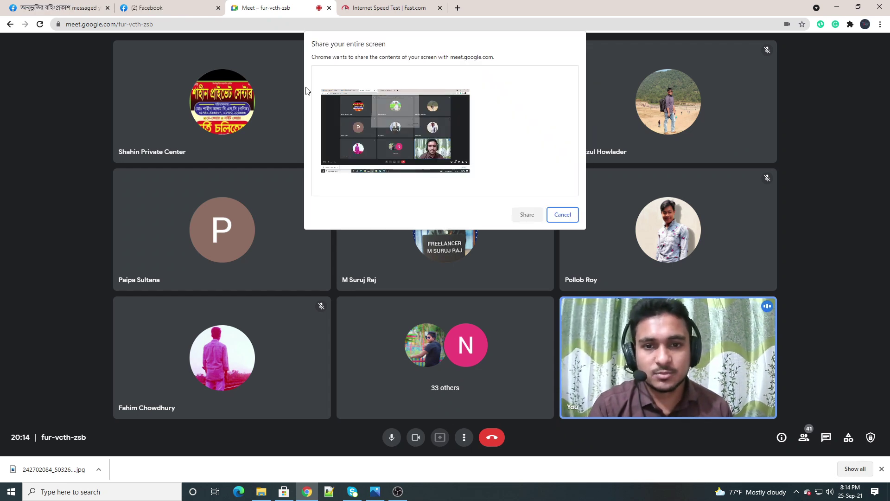
left_click(383, 125)
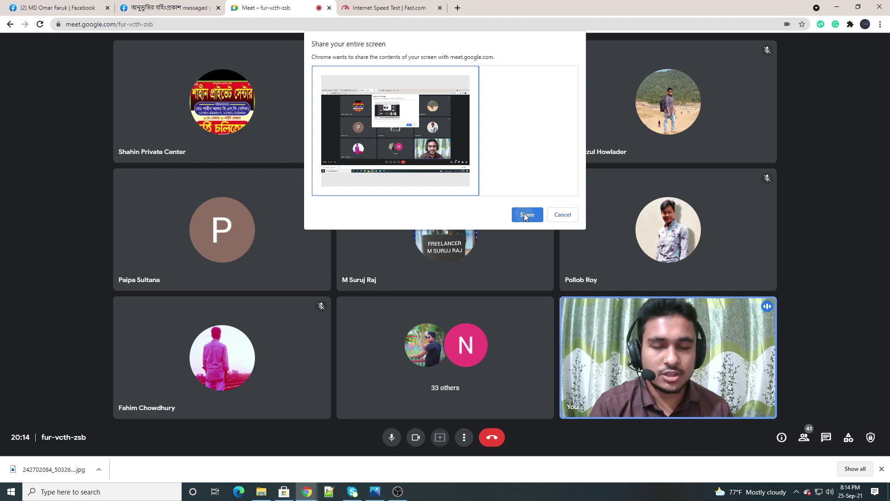
left_click(526, 215)
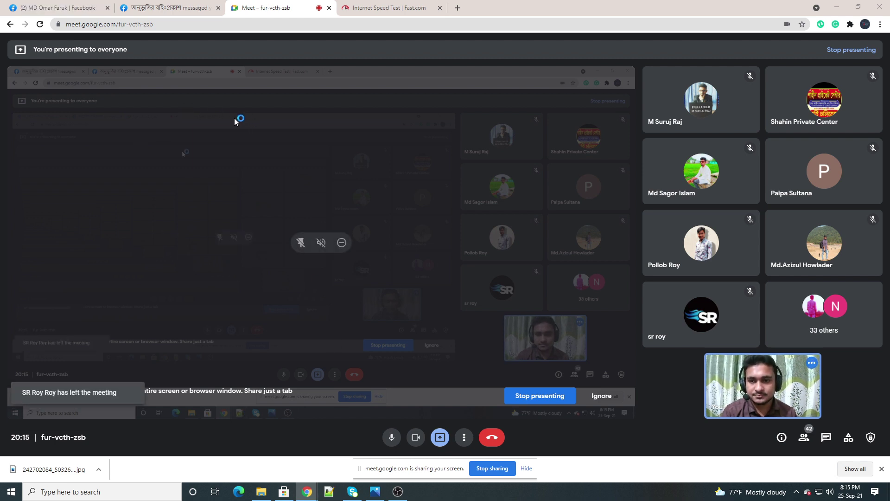
key("alt+Tab")
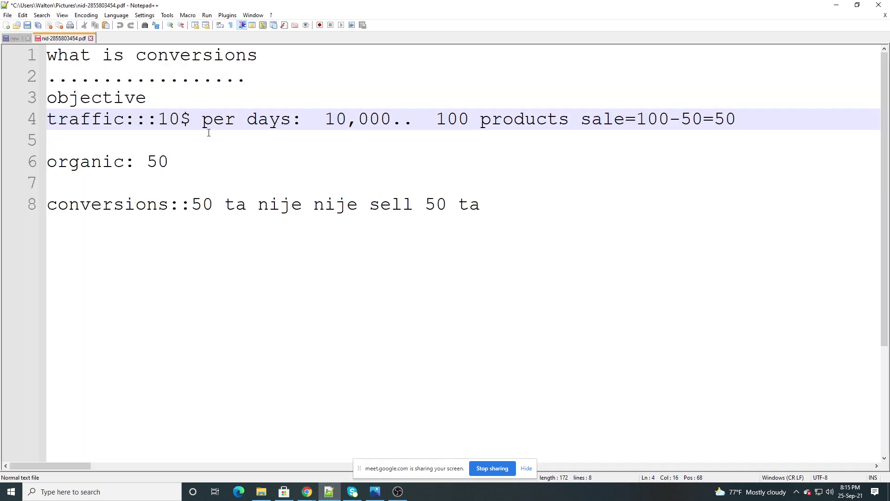
Replace the old notes with 'facebook page', 'promote/boost', a dotted line and 'business.facebook.com'
left_click_drag(483, 223, 50, 43)
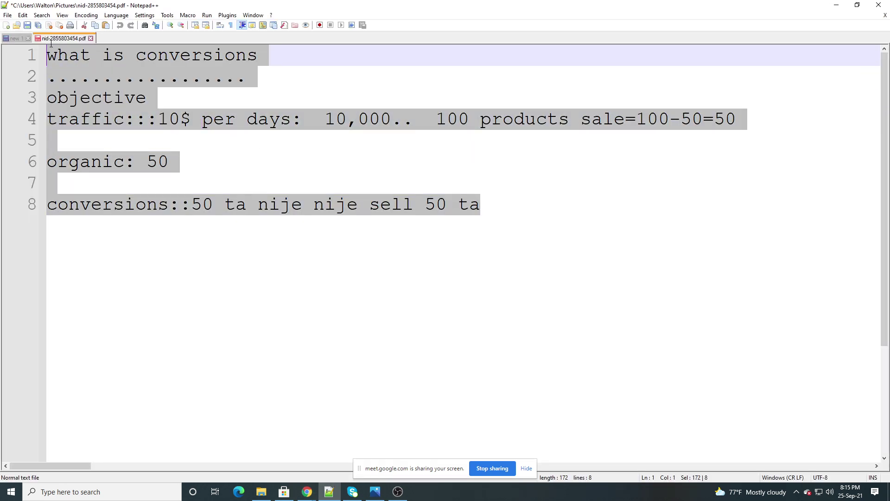
key("Delete")
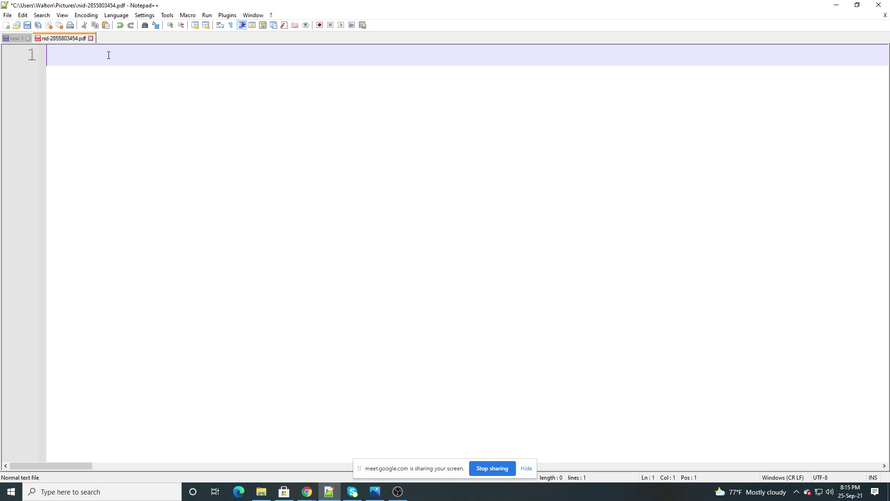
type("facebook page")
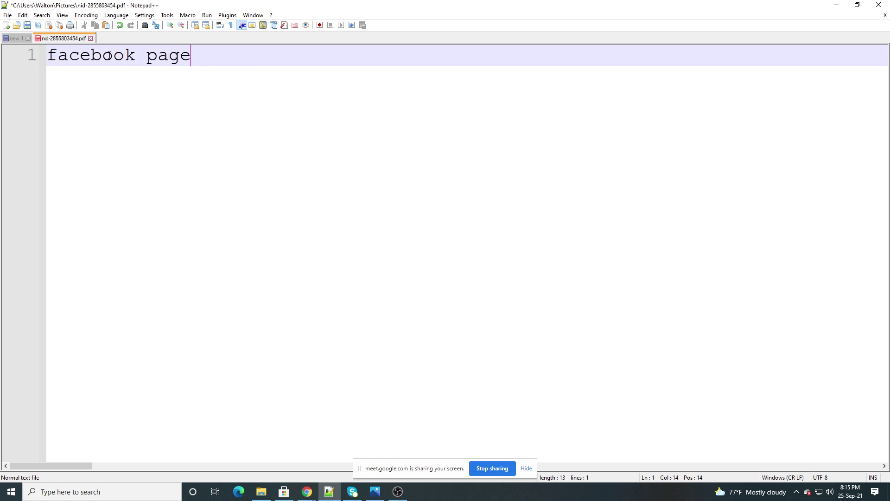
key("Return")
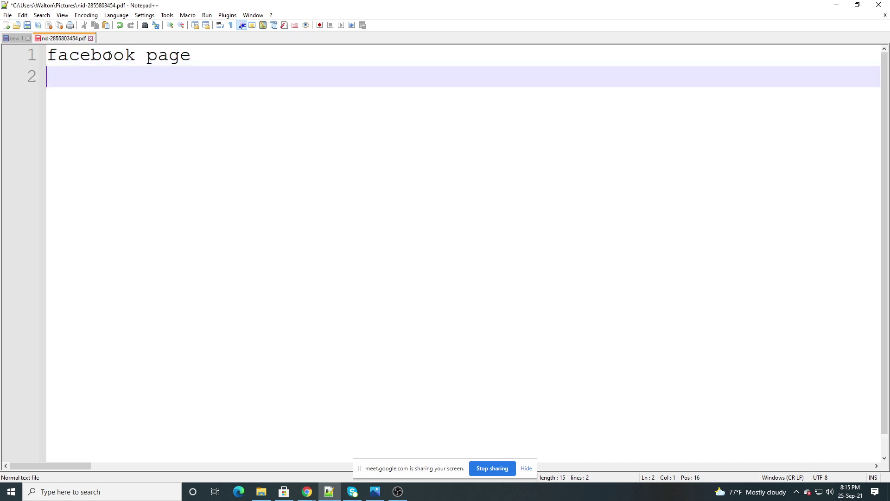
type("promote")
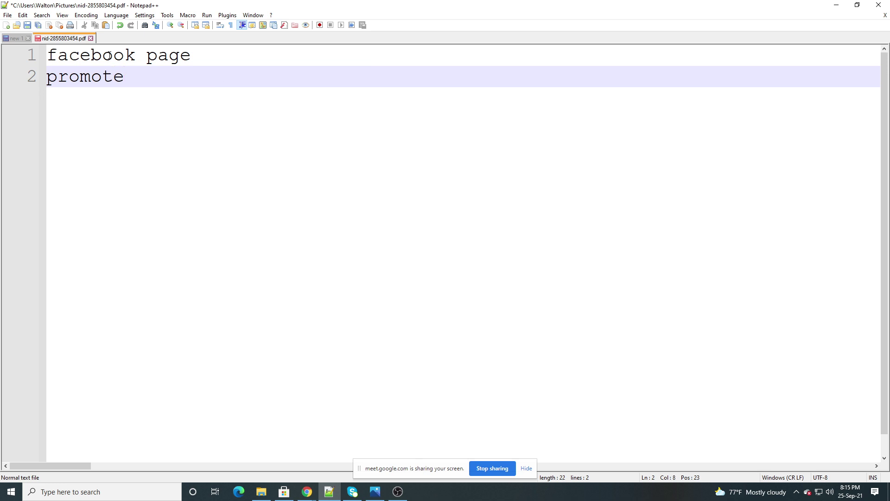
type("/boost")
key("Return")
key("Return")
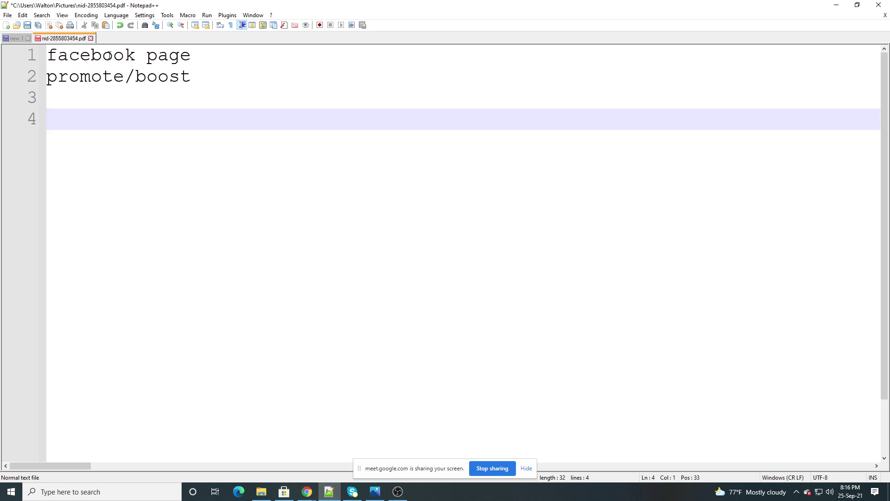
type("..........")
key("Return")
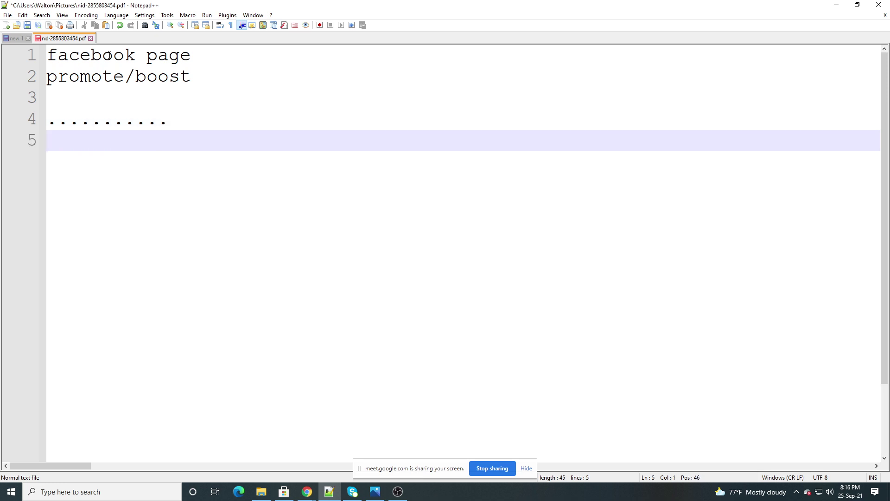
type("business.f")
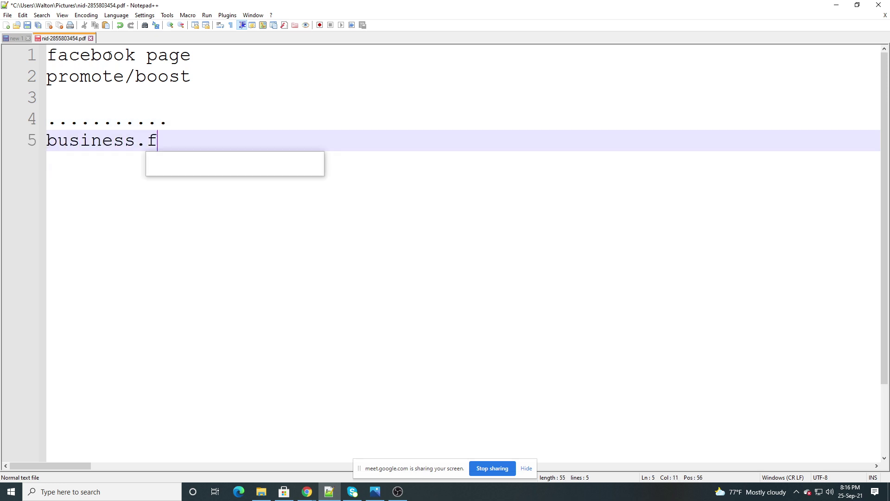
type("acebook.com")
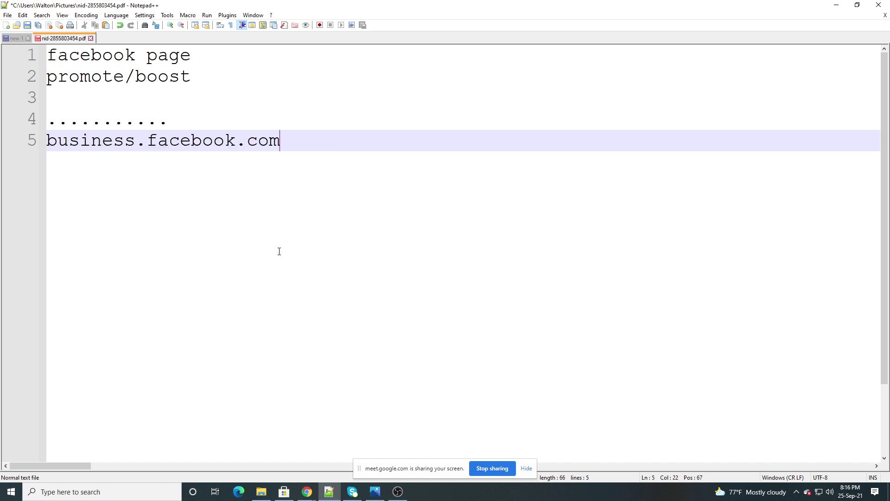
Append '/overview' to the business.facebook.com line, then bring the Google Meet call back up
left_click(398, 492)
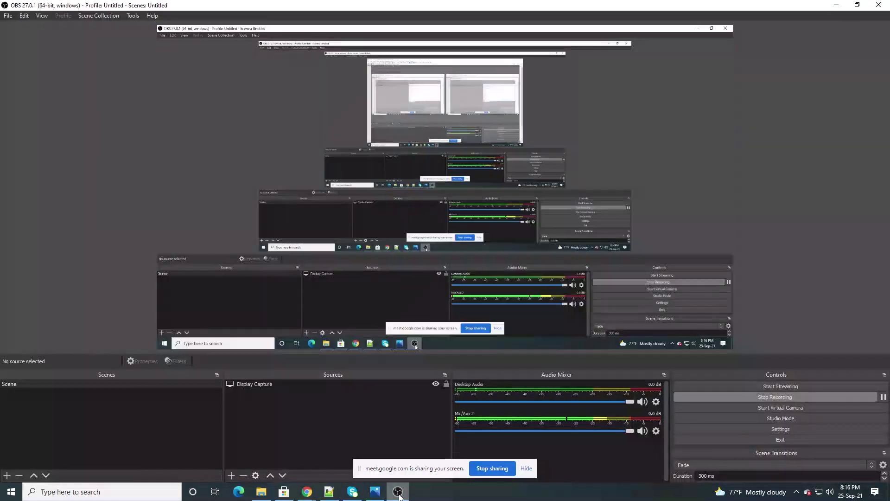
left_click(398, 492)
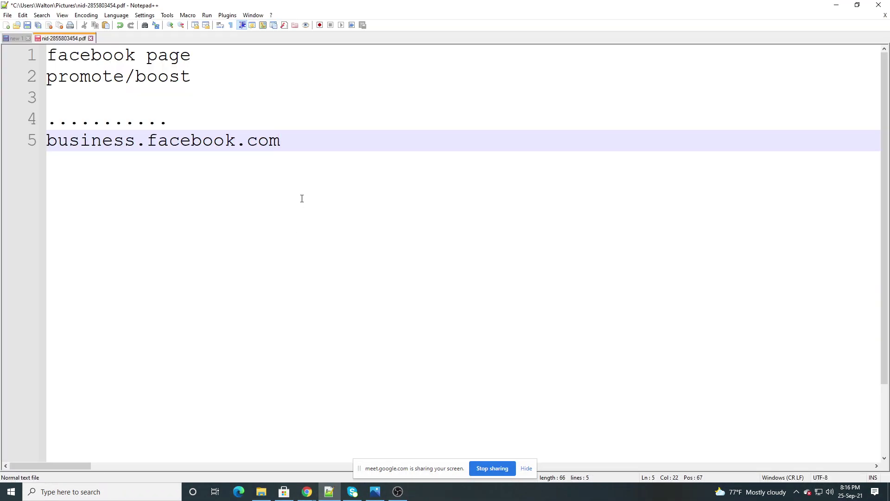
type("/overvire")
key("BackSpace")
key("BackSpace")
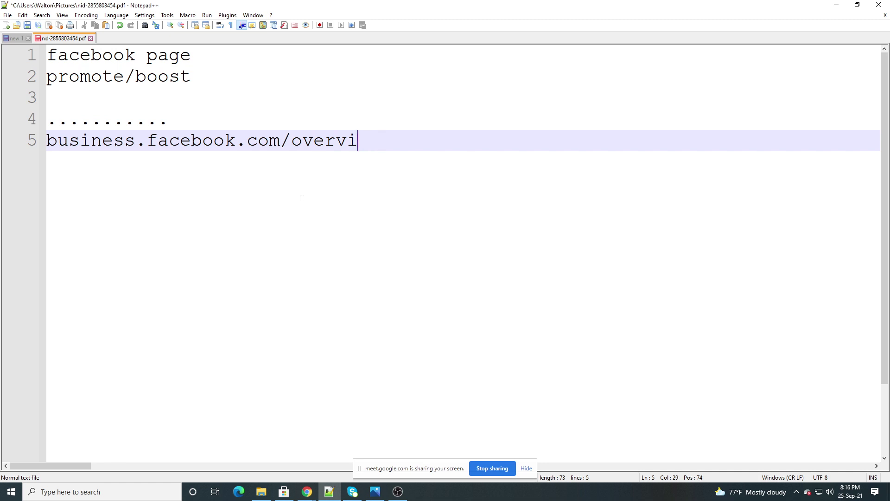
type("ew")
scroll(332, 195, "down", 1)
scroll(332, 194, "up", 1)
left_click(307, 491)
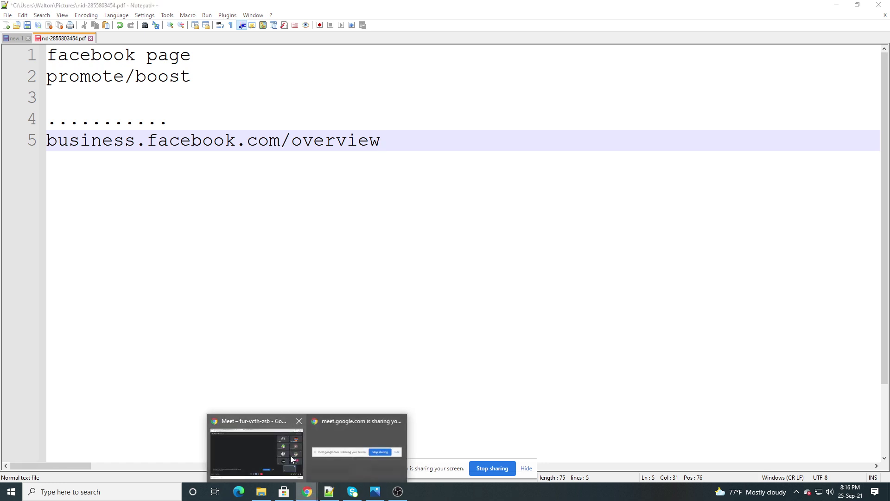
left_click(282, 448)
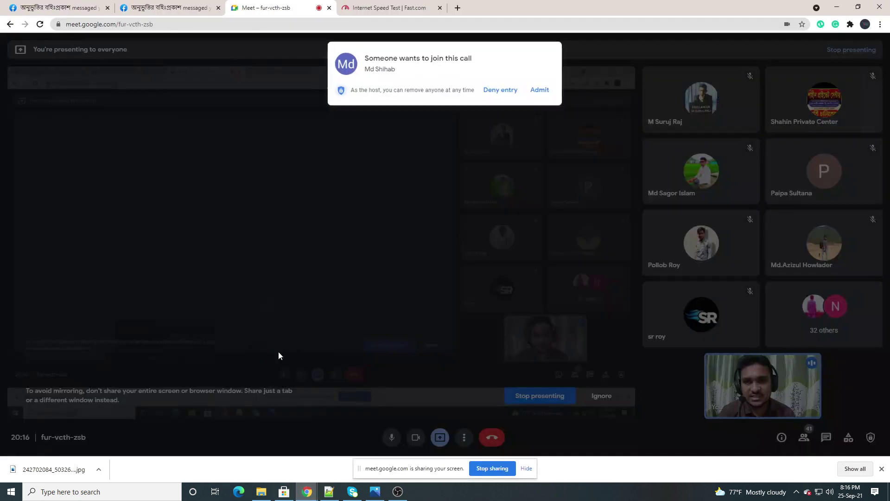
Admit the waiting participant and load business.facebook.com/overview in a new Chrome tab
left_click(540, 88)
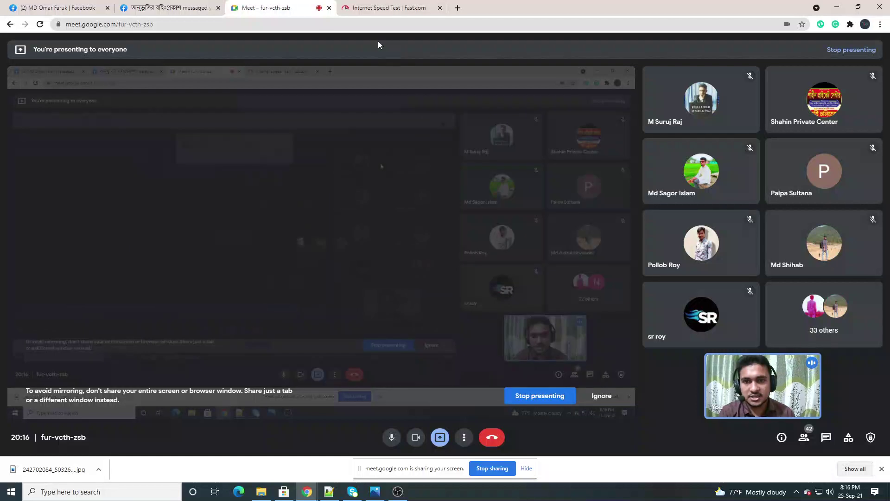
left_click(457, 8)
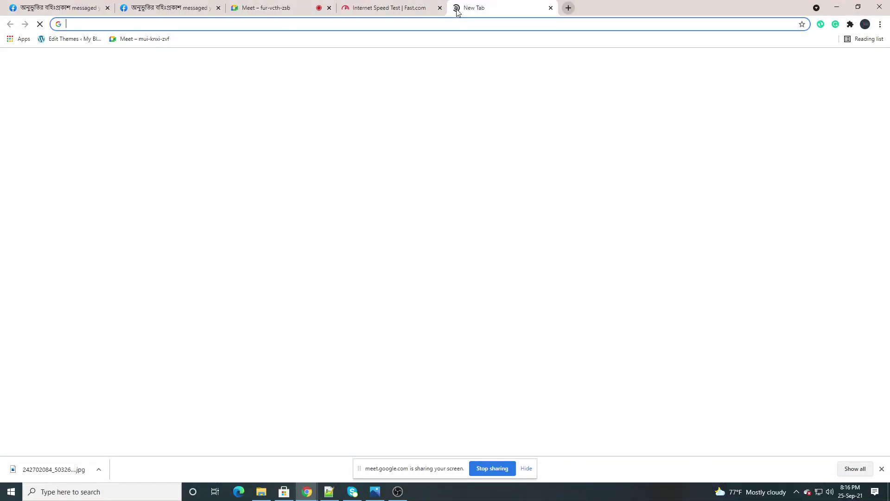
left_click(74, 25)
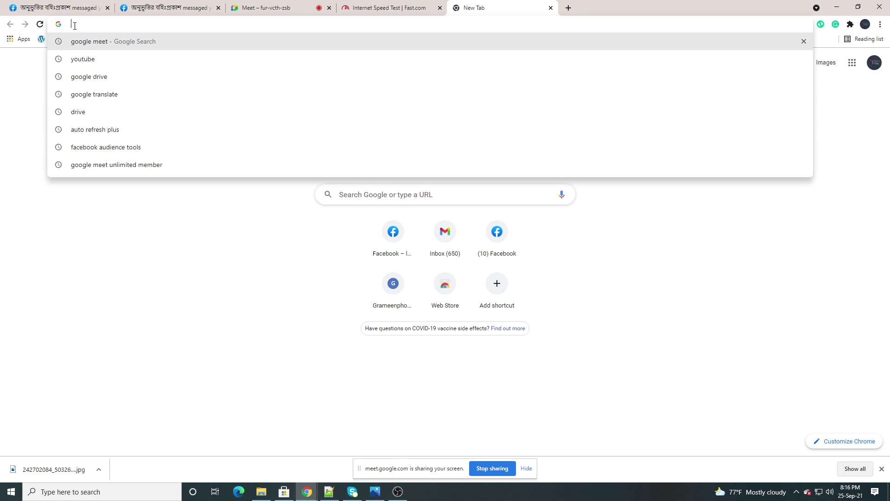
type("bu")
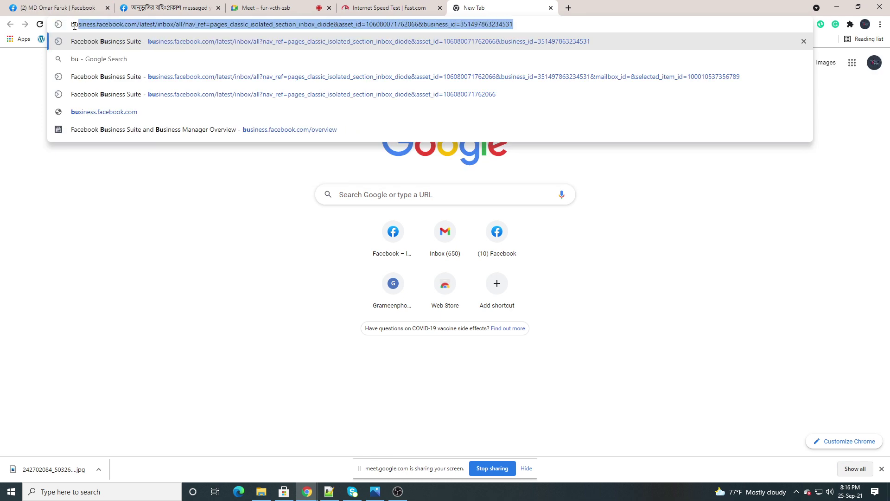
type("siness.")
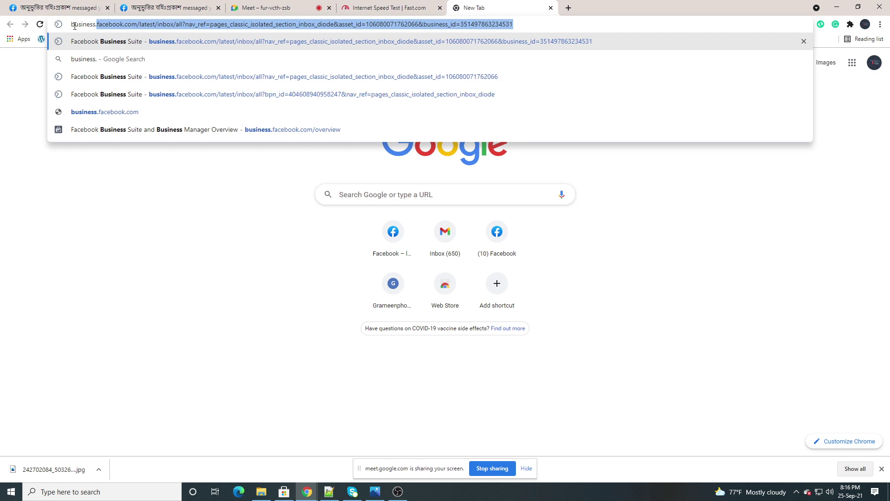
type("facebo")
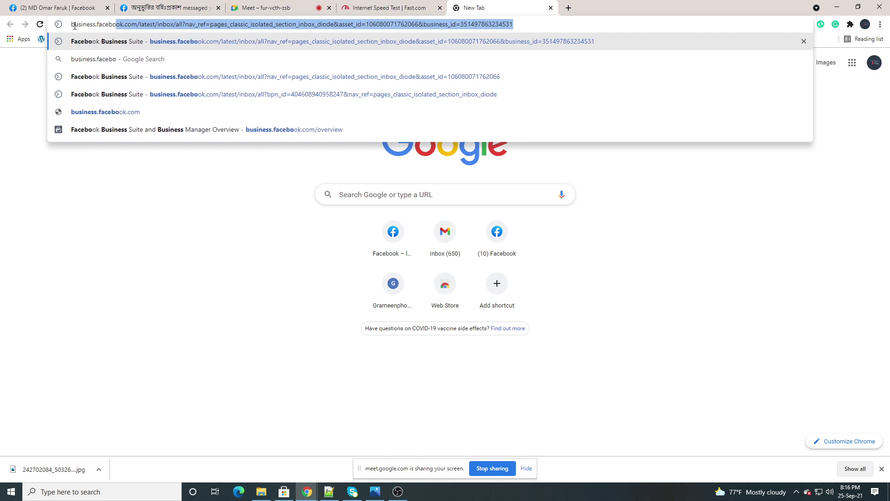
type("ok.com")
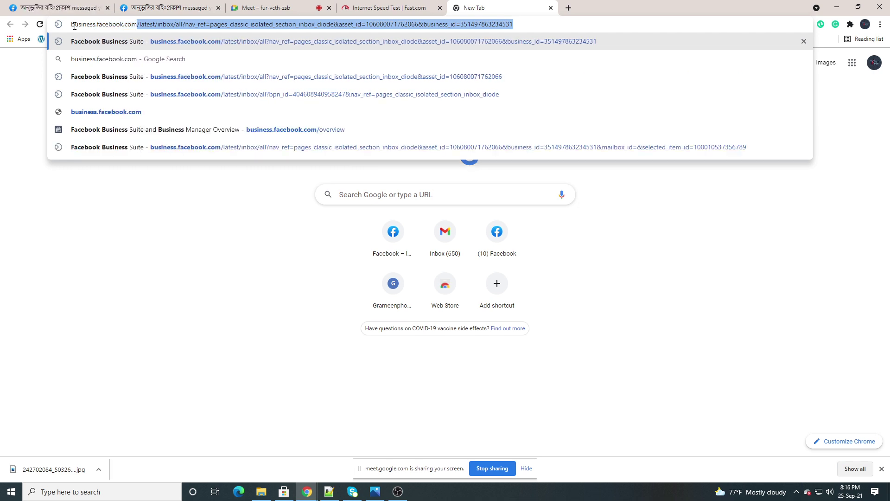
type("/over")
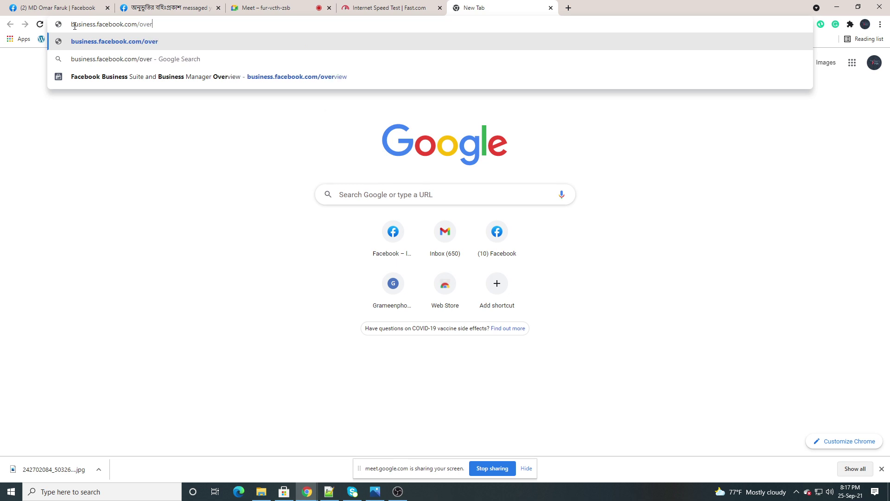
type("view")
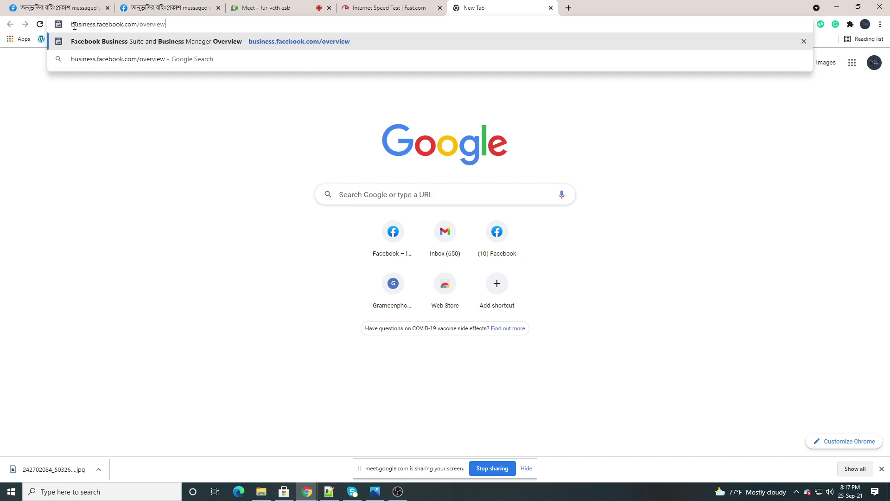
key("Return")
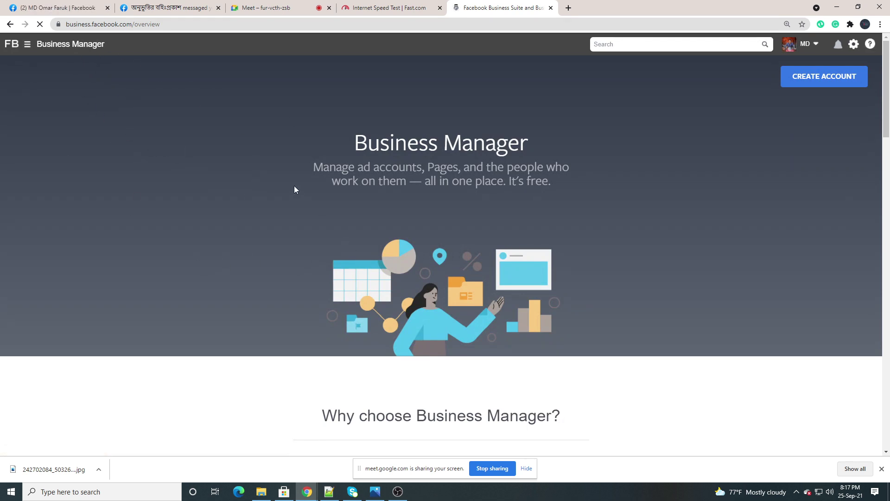
left_click(330, 492)
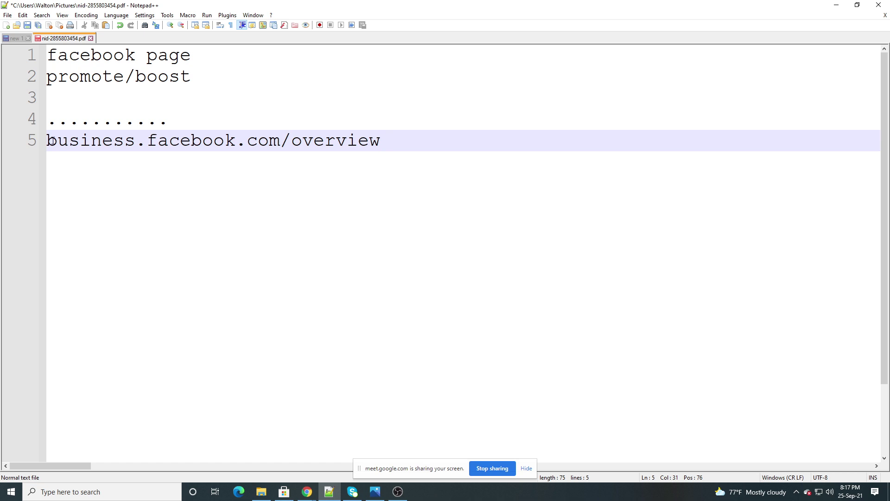
Lengthen the dotted separator on line 4 with more periods
left_click_drag(47, 140, 236, 141)
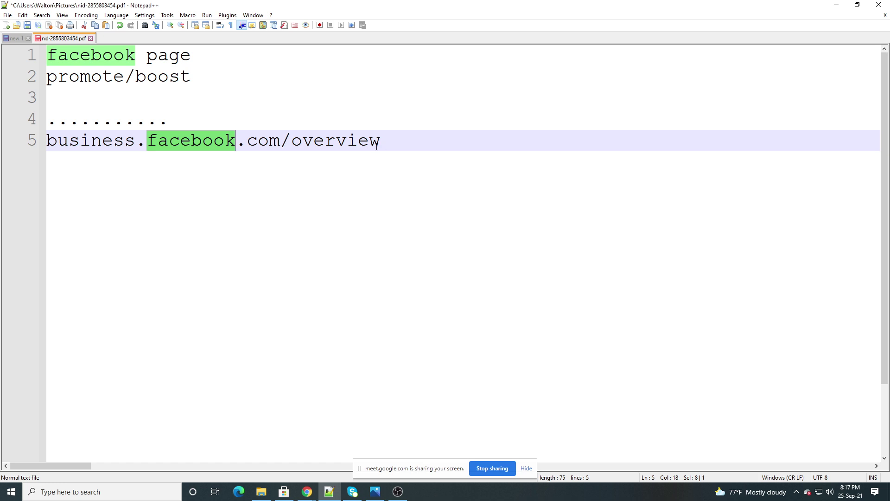
key("End")
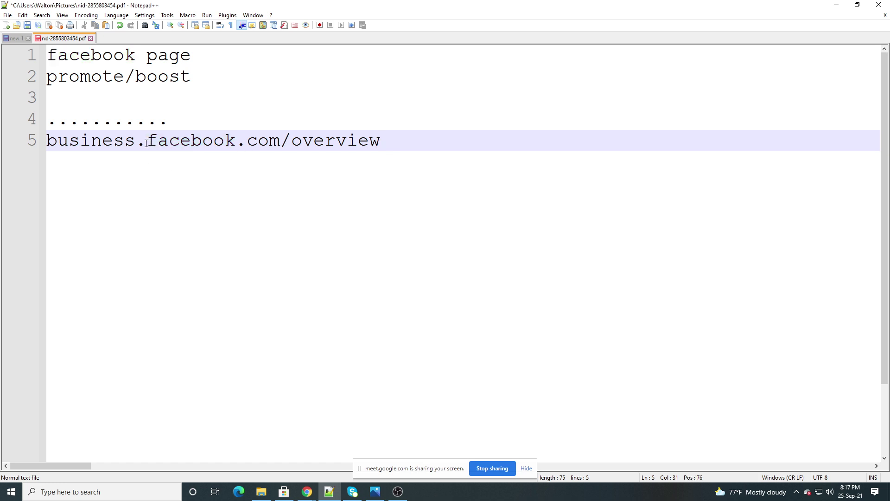
left_click(245, 144)
left_click(377, 146)
left_click(180, 125)
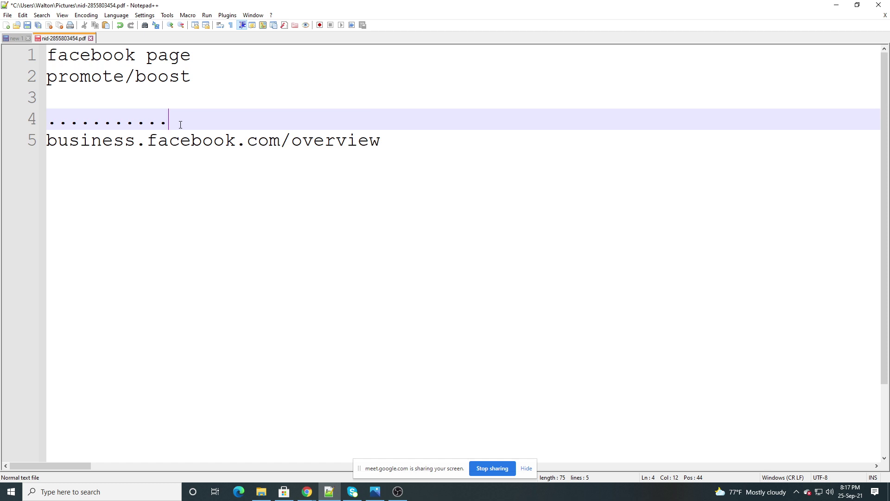
type(".............................")
left_click(400, 142)
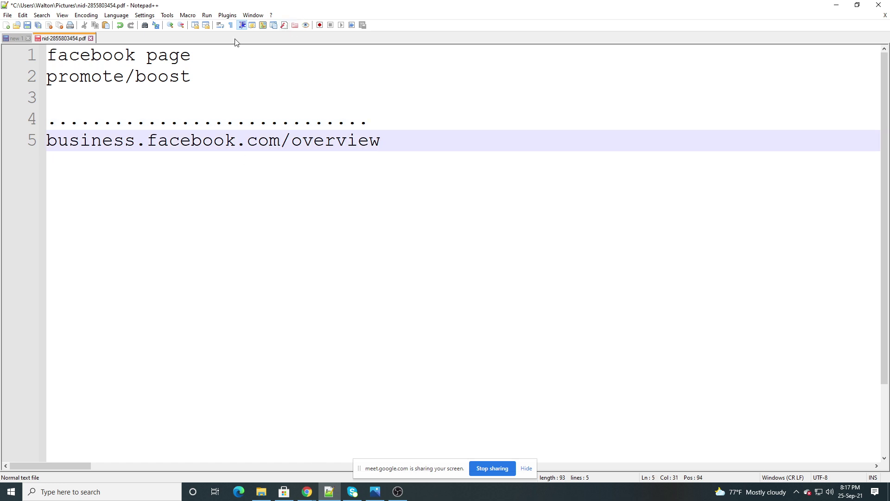
Select and review the 'facebook page' and 'promote/boost' lines at the top of the notes
left_click_drag(199, 57, 45, 52)
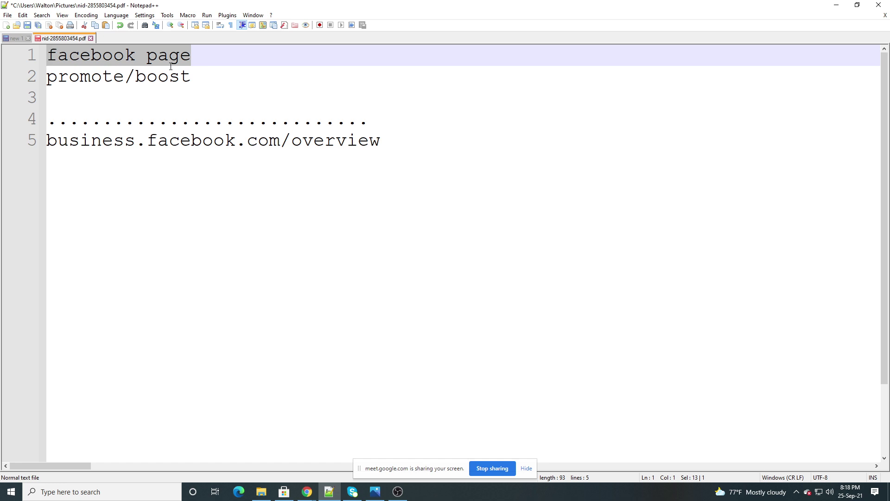
left_click(199, 55)
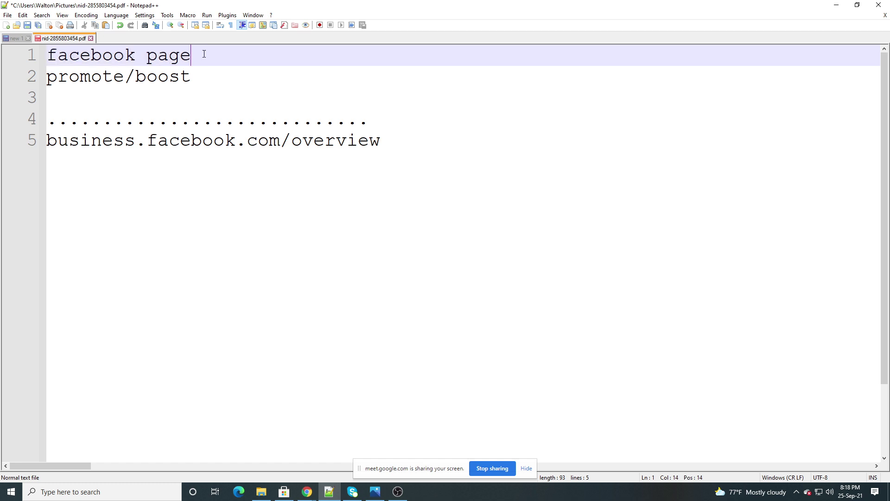
left_click_drag(204, 54, 47, 54)
left_click_drag(224, 80, 42, 79)
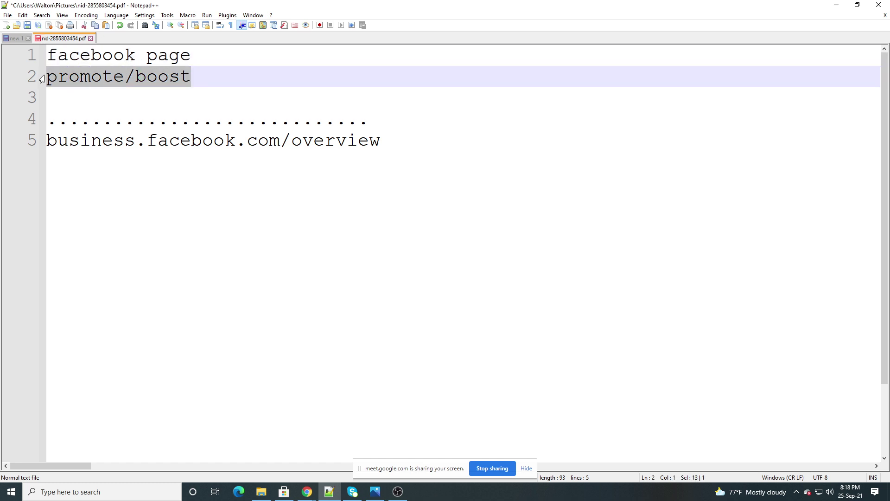
left_click(196, 79)
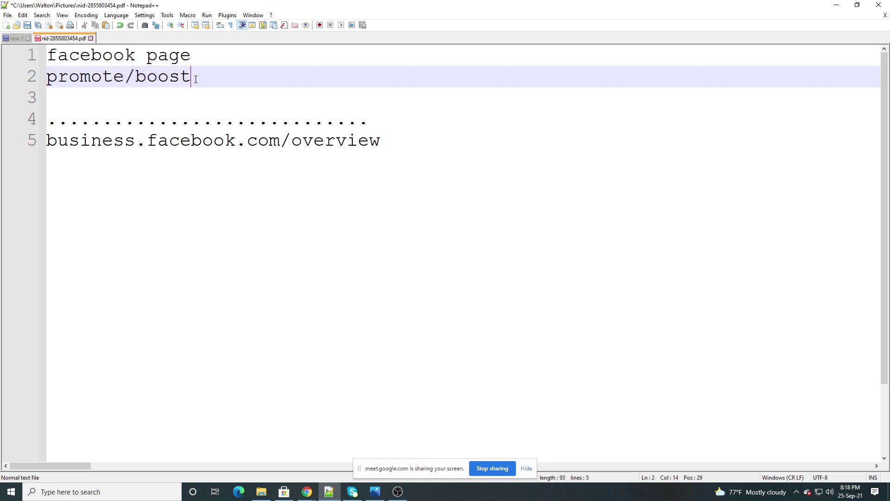
left_click_drag(213, 88, 54, 50)
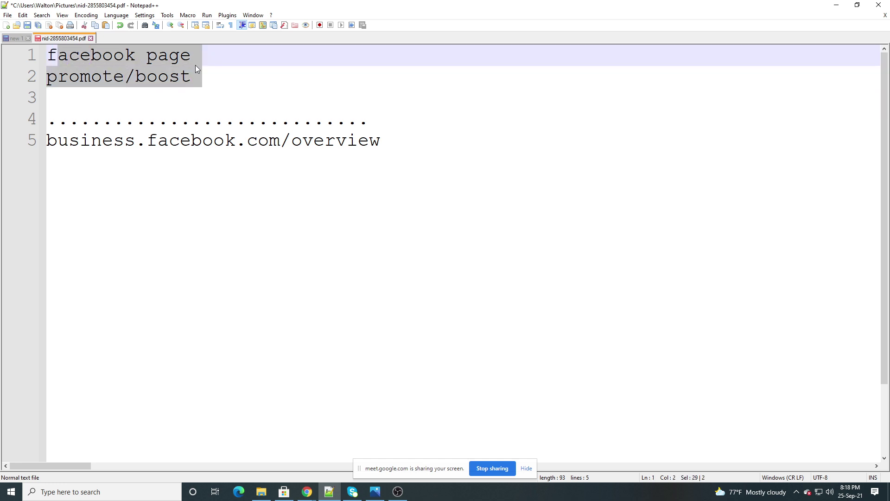
Insert a 'Business Magager' heading after the dotted line and begin a new dotted line beneath it
left_click(214, 76)
left_click_drag(426, 141, 40, 147)
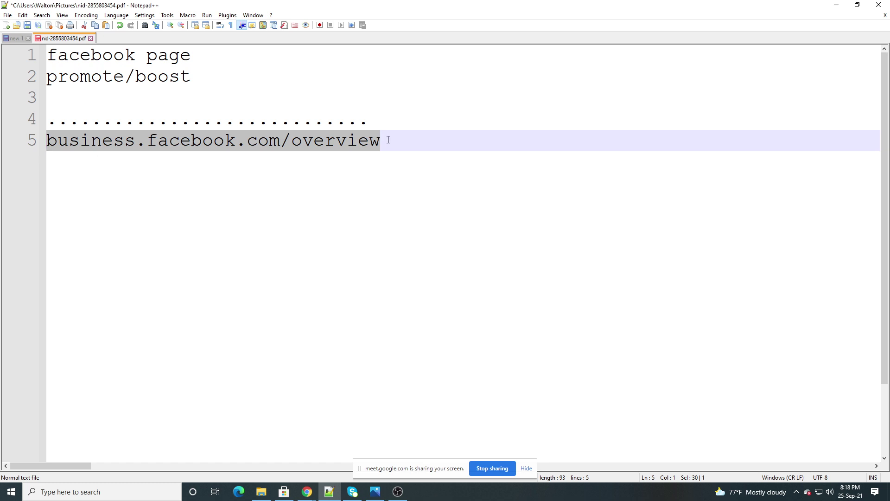
left_click(380, 124)
key("Return")
key("Return")
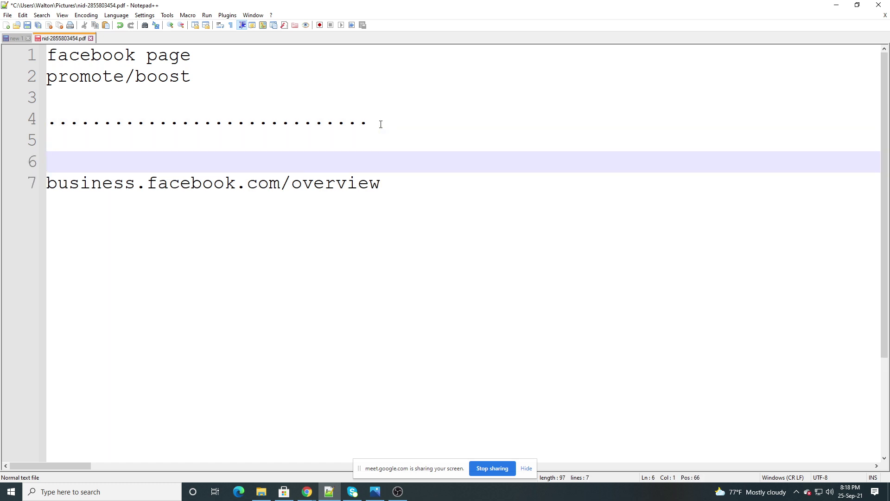
type("Busin")
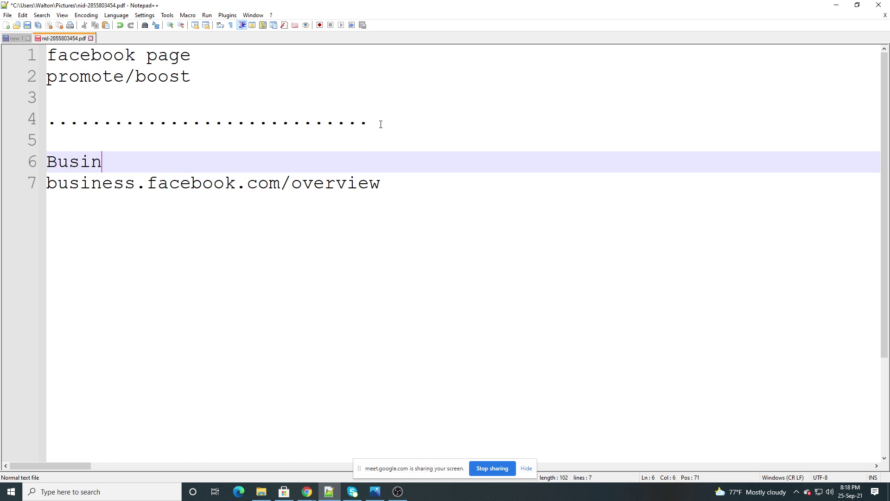
type("ess Mage")
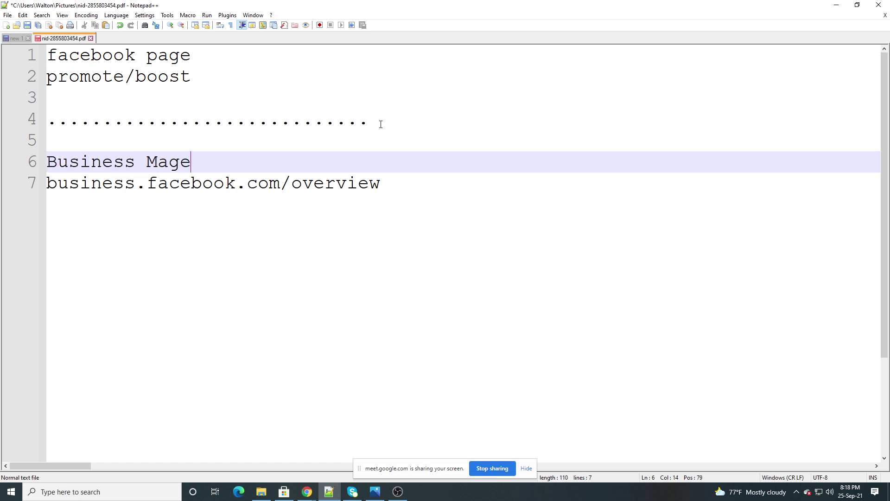
key("BackSpace")
type("ager")
key("Return")
type("..")
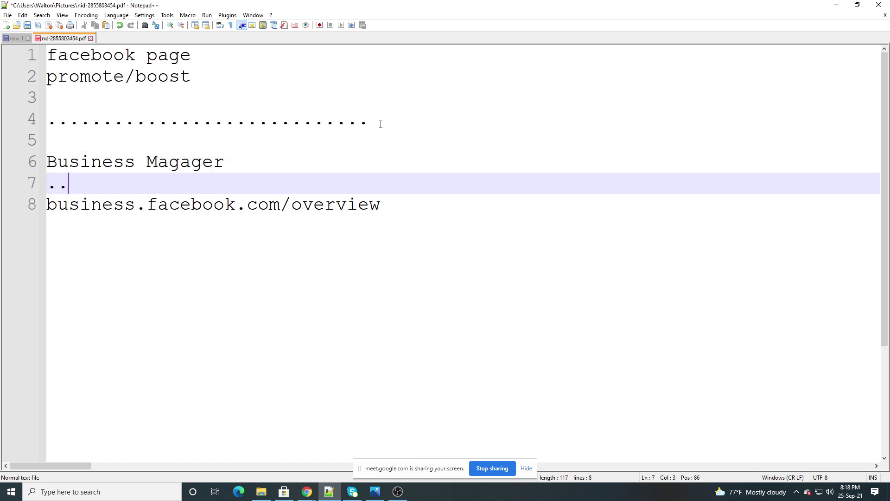
type("...................")
Admit the second waiting participant in the Meet tab, then return to the Business Suite tab
left_click(309, 492)
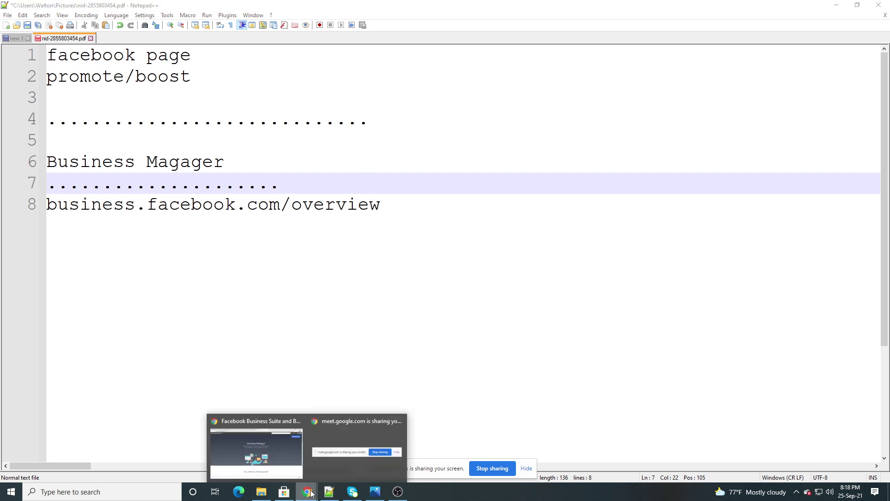
left_click(280, 443)
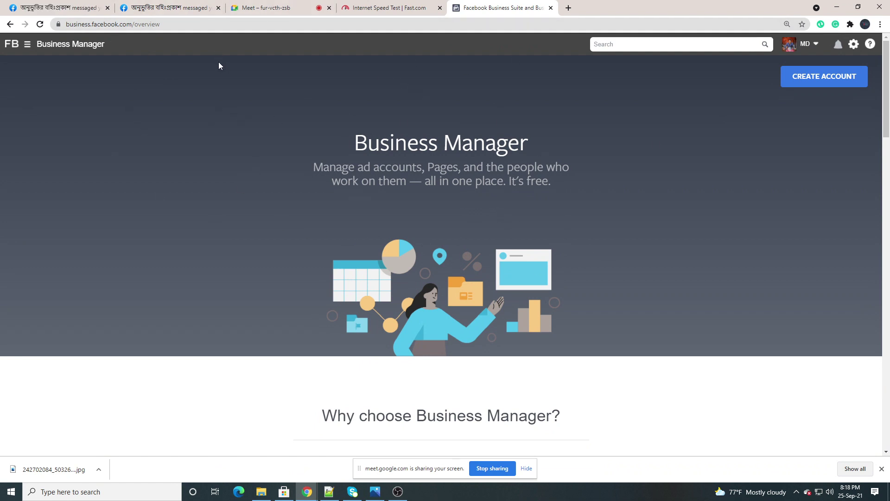
left_click(801, 81)
left_click(266, 8)
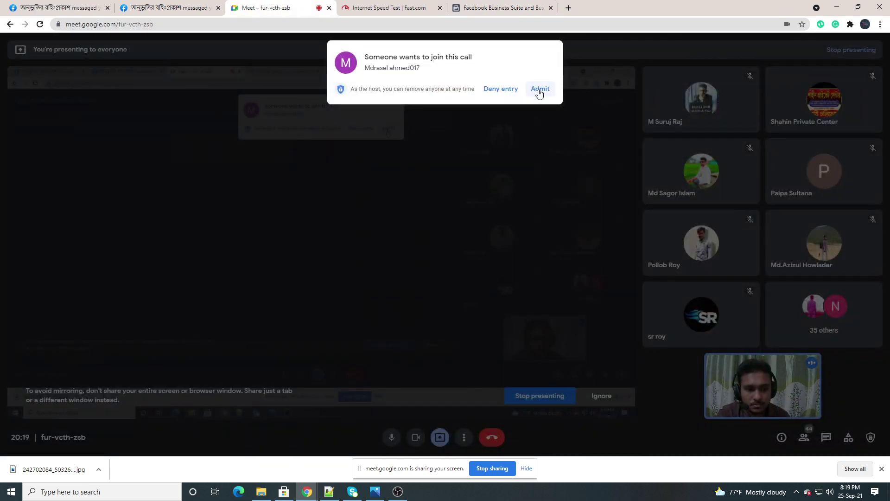
left_click(539, 91)
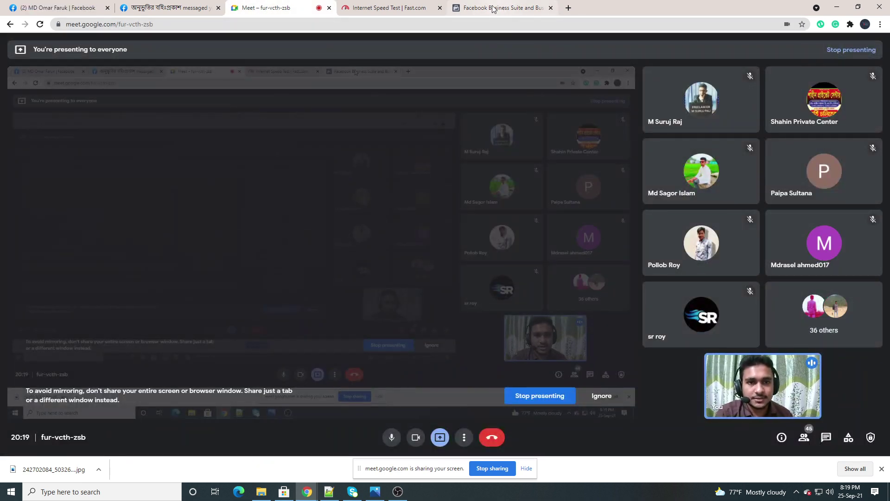
left_click(494, 9)
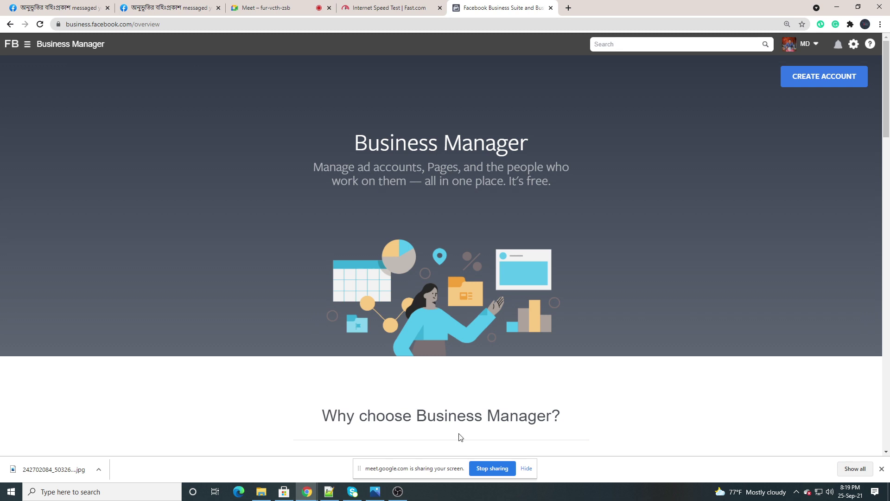
Hide the 'meet.google.com is sharing your screen' notice bar
left_click(528, 471)
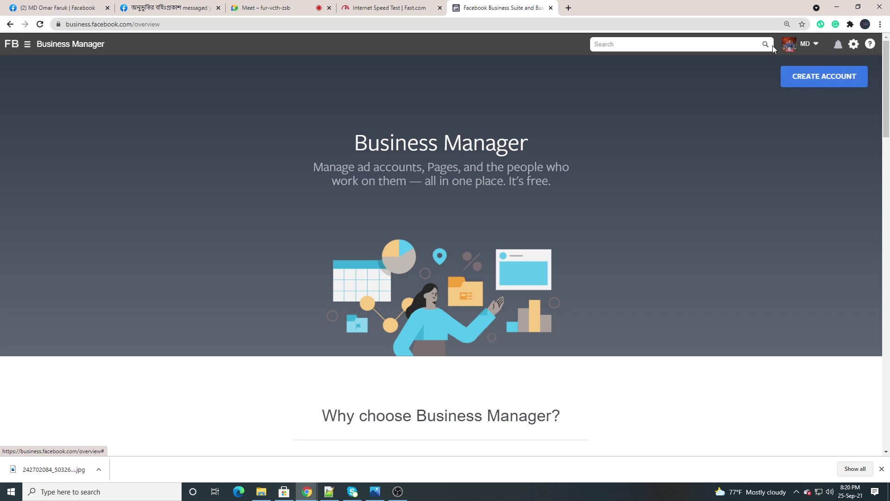
Capture the CREATE ACCOUNT area with Lightshot, outline it in a red rectangle, and close the capture
left_click(796, 491)
left_click(824, 454)
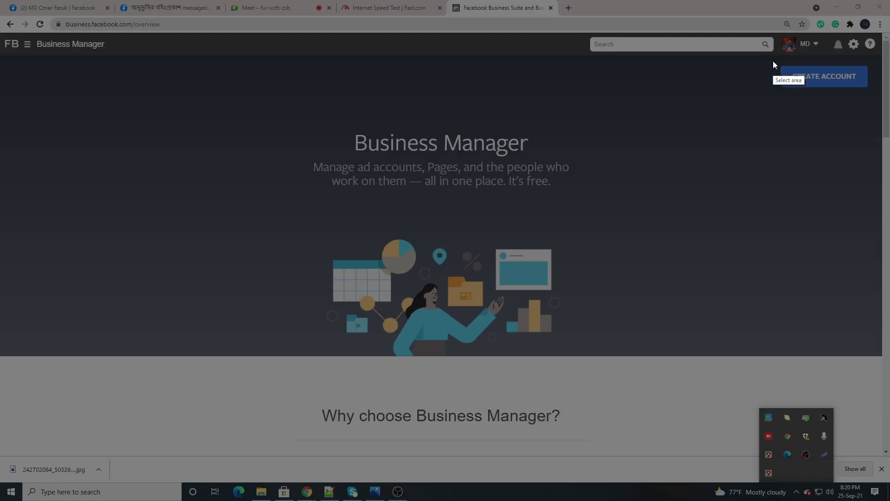
mouse_move(772, 60)
left_mouse_down()
mouse_move(846, 96)
mouse_move(874, 97)
left_mouse_up()
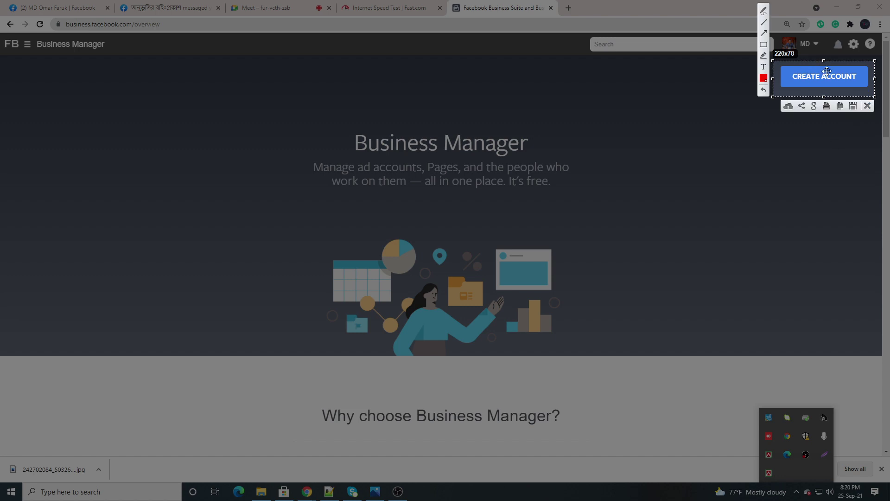
left_click(763, 46)
left_click_drag(777, 61, 874, 96)
left_click(867, 106)
Open the Create Your Business Manager Account form and move between its business name and business e-mail fields
left_click(825, 77)
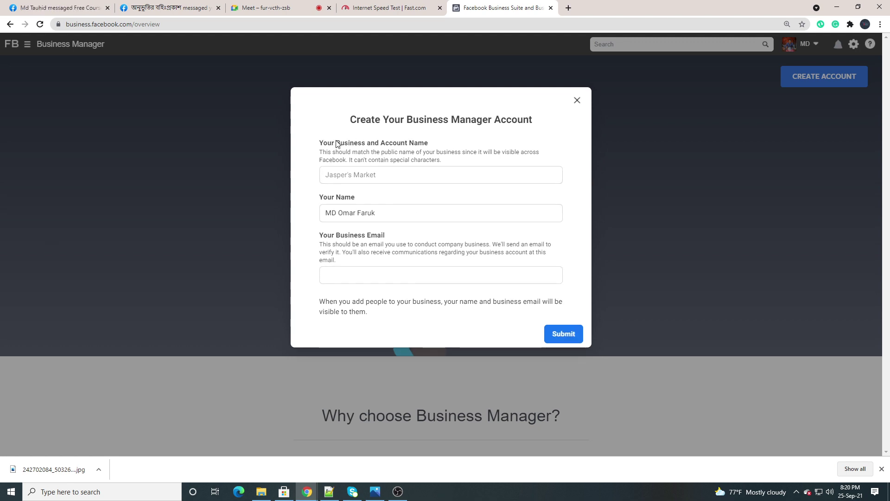
left_click(417, 174)
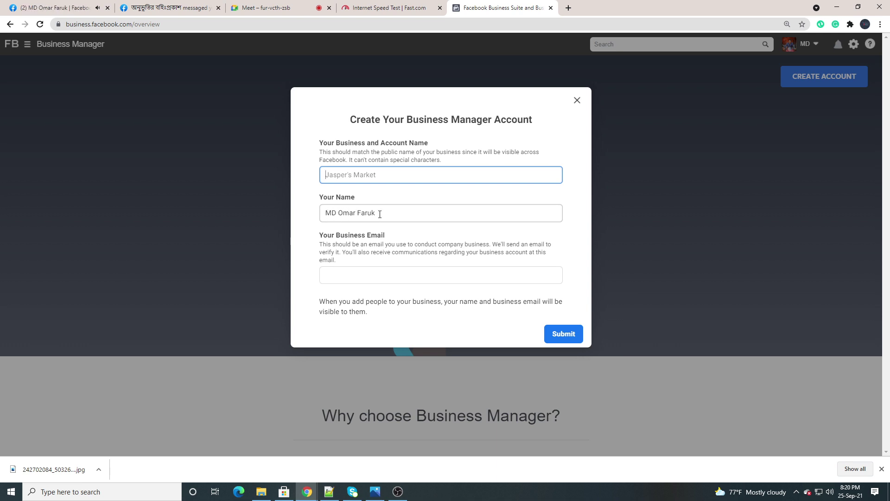
left_click(343, 274)
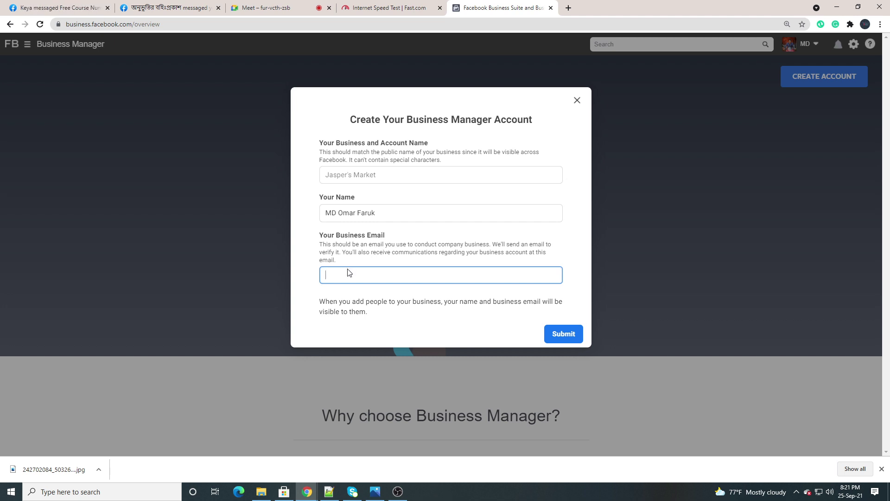
left_click(344, 175)
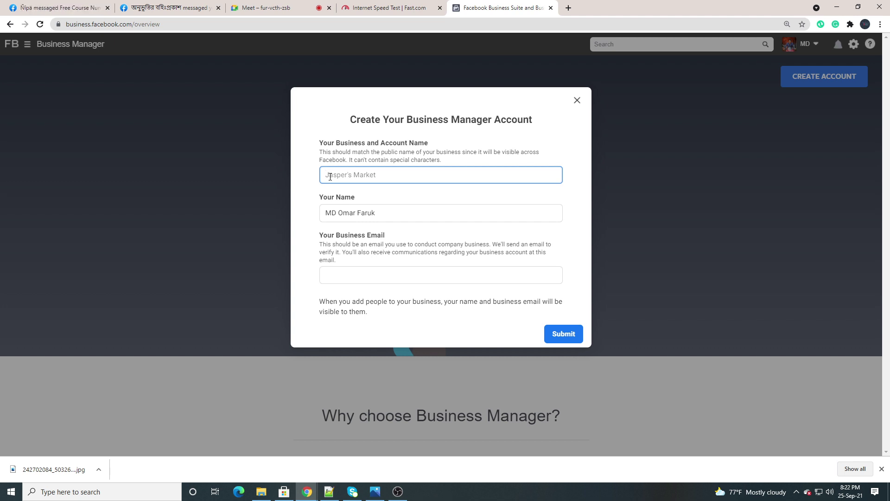
Enter 'Online Market' as the business name and a Gmail address as the business e-mail
type("Onl")
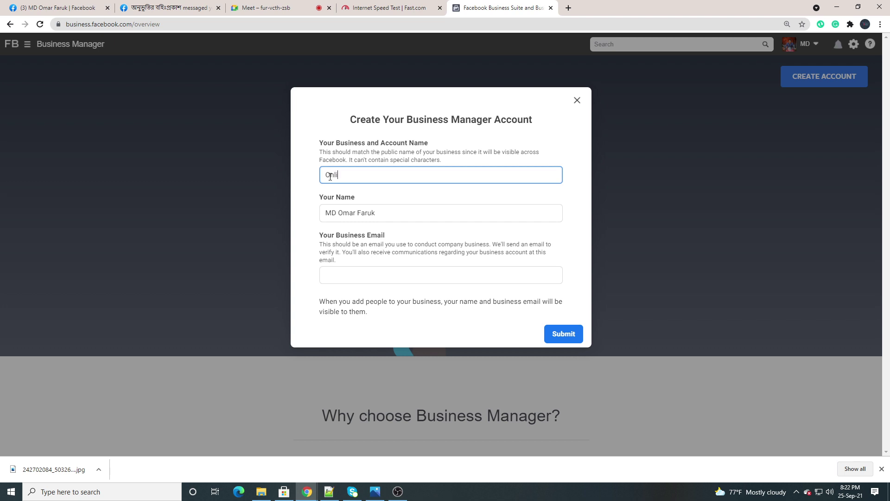
type("i")
type("ne")
type(" m")
type("a")
type("Mark")
type("et")
left_click(427, 211)
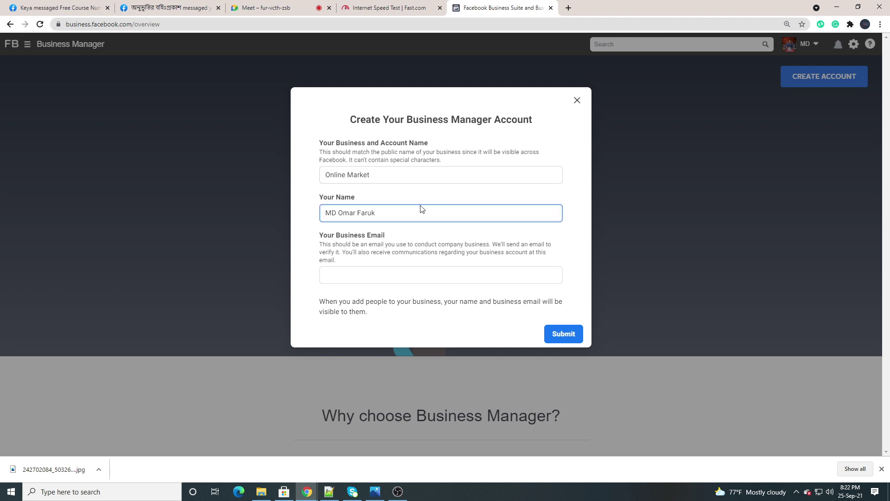
left_click(341, 277)
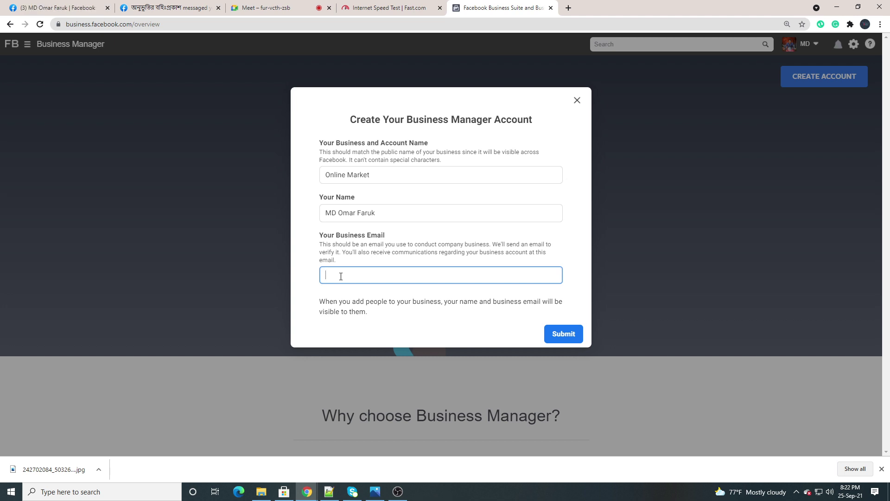
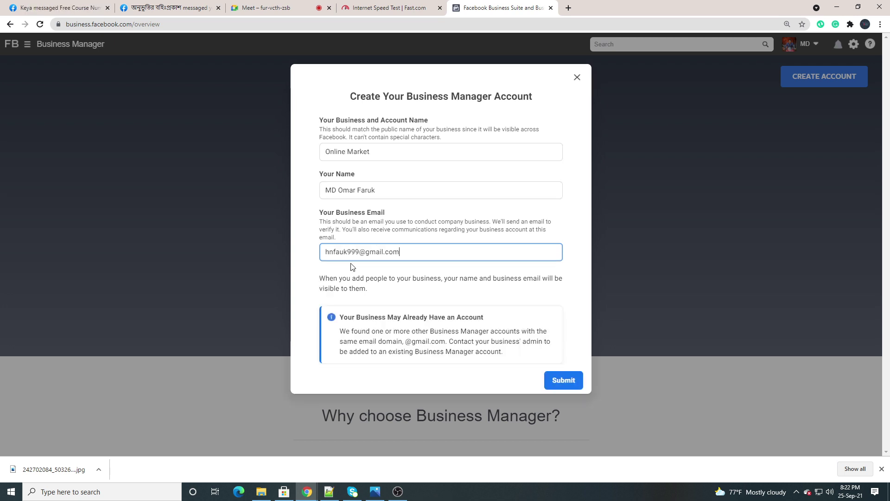
Correct the mistyped letter in the business e-mail address
left_click(334, 275)
key("BackSpace")
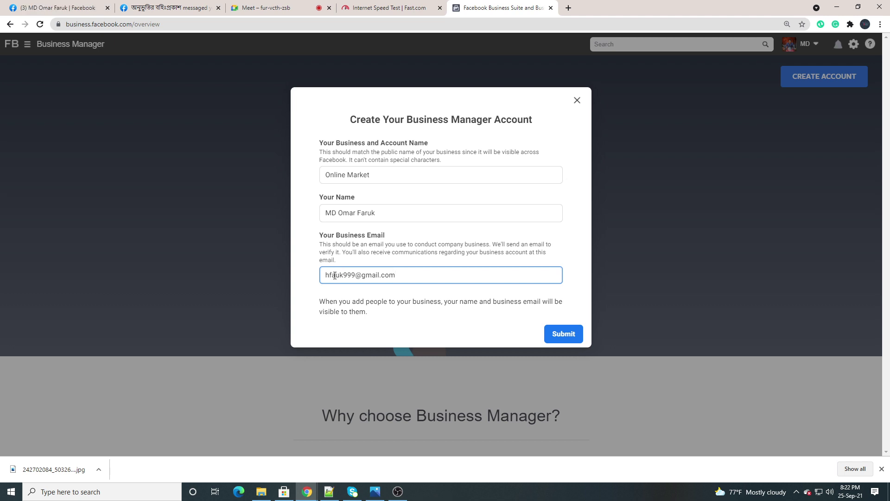
type("m")
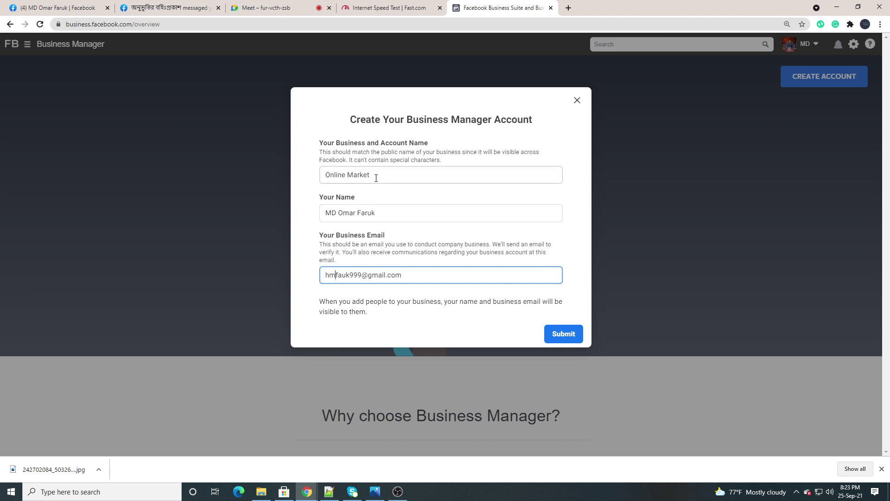
Check the business name, owner name and e-mail, then submit; it is refused over the business limit
left_click_drag(375, 176, 325, 175)
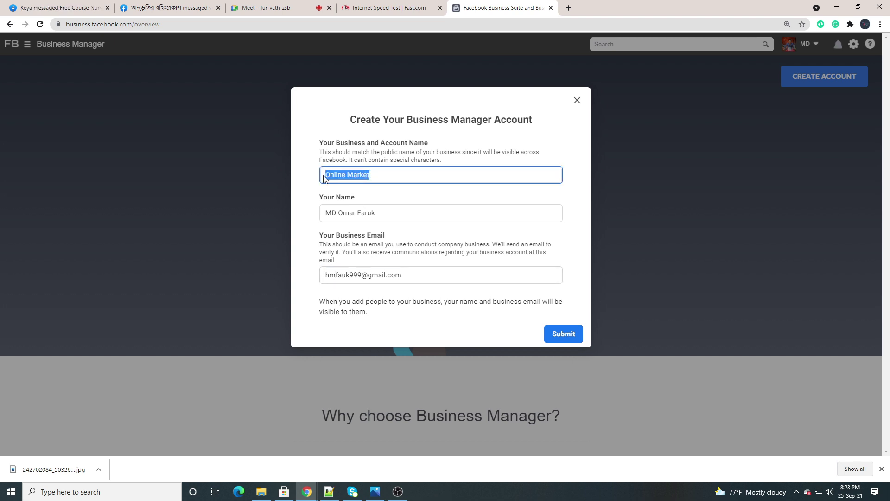
left_click(377, 175)
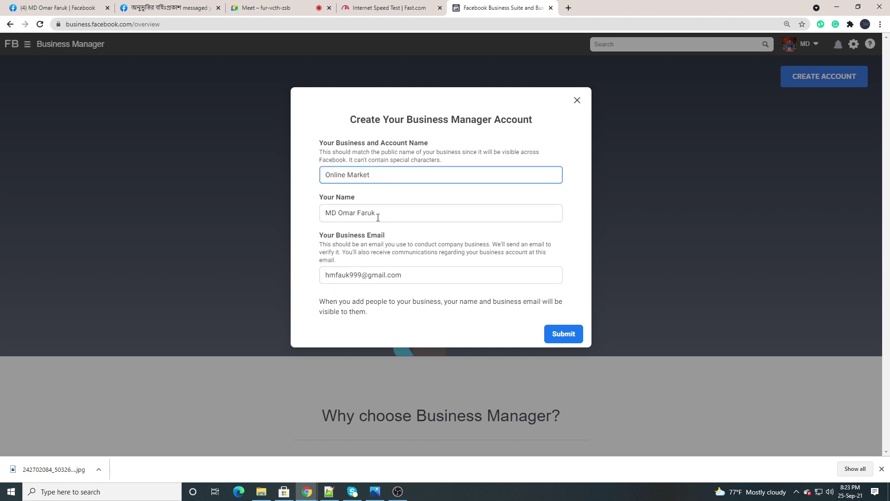
left_click_drag(377, 214, 320, 219)
left_click(315, 217)
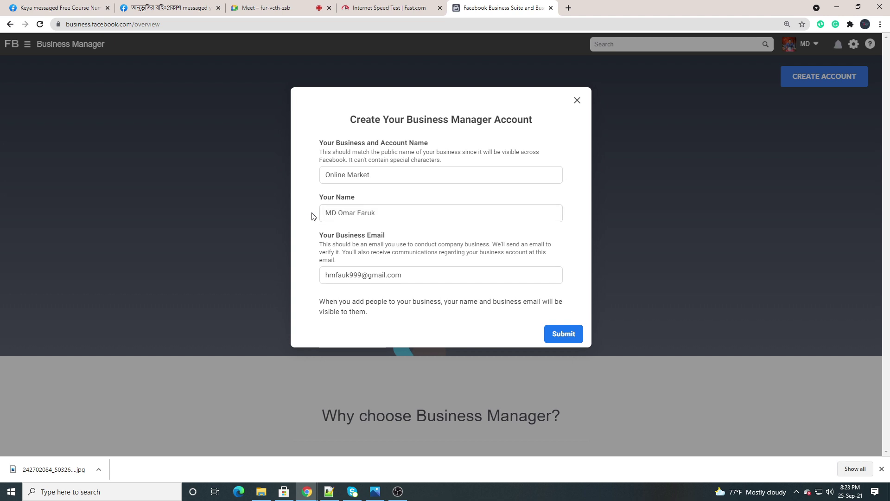
left_click_drag(390, 211, 318, 211)
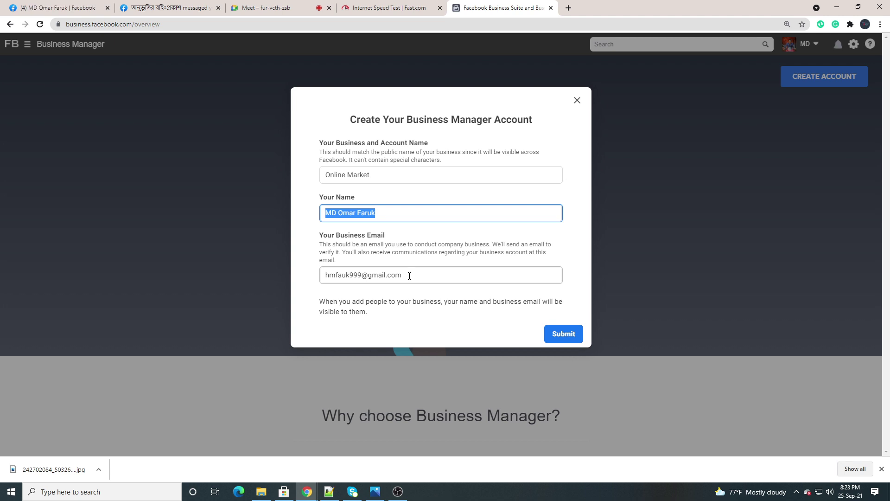
left_click_drag(409, 275, 308, 280)
left_click(312, 278)
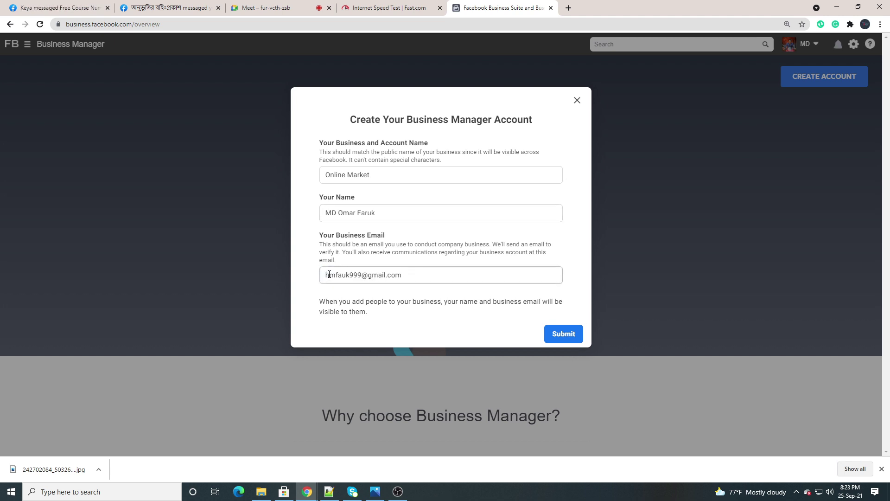
left_click(562, 339)
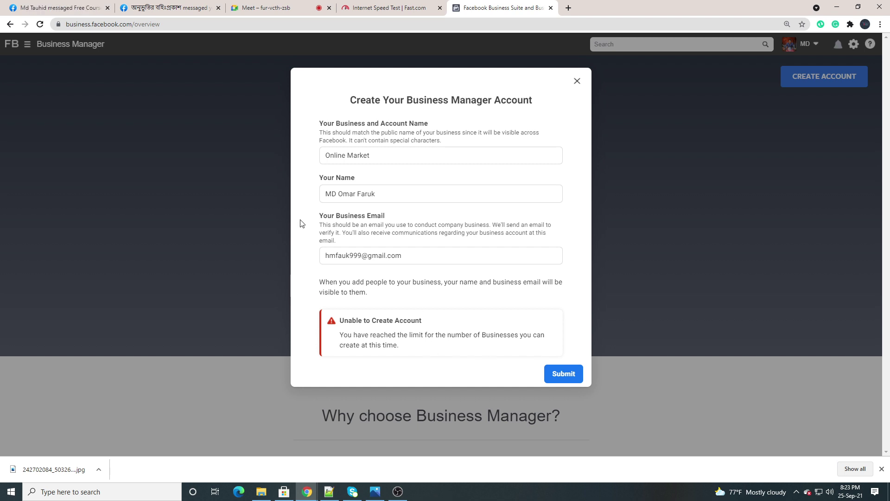
Admit the waiting person into the Meet call, then go back to the Business Manager tab
left_click(267, 11)
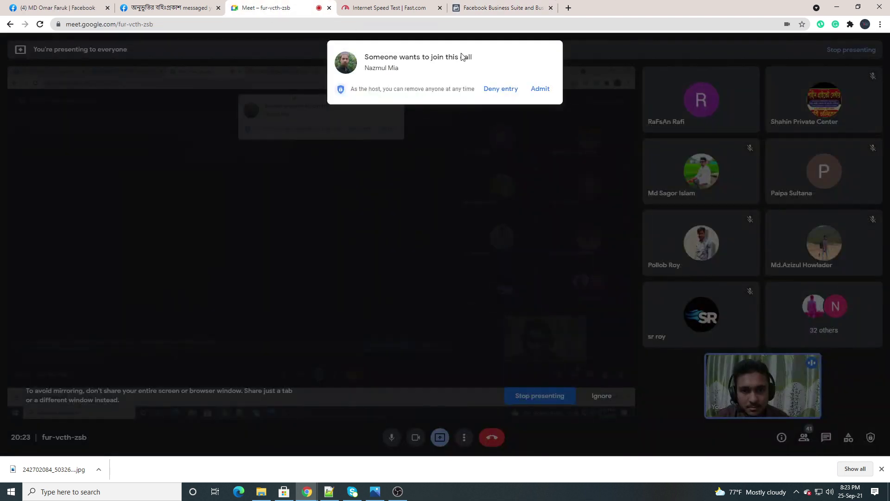
left_click(534, 90)
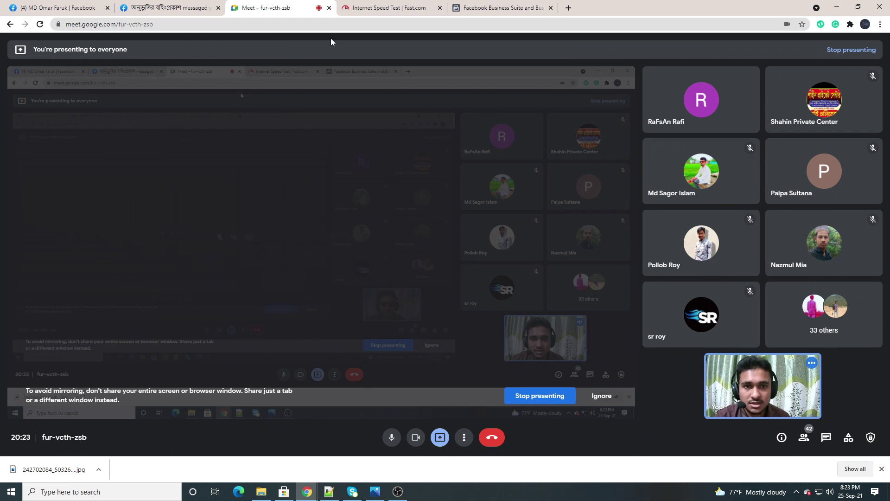
left_click(483, 7)
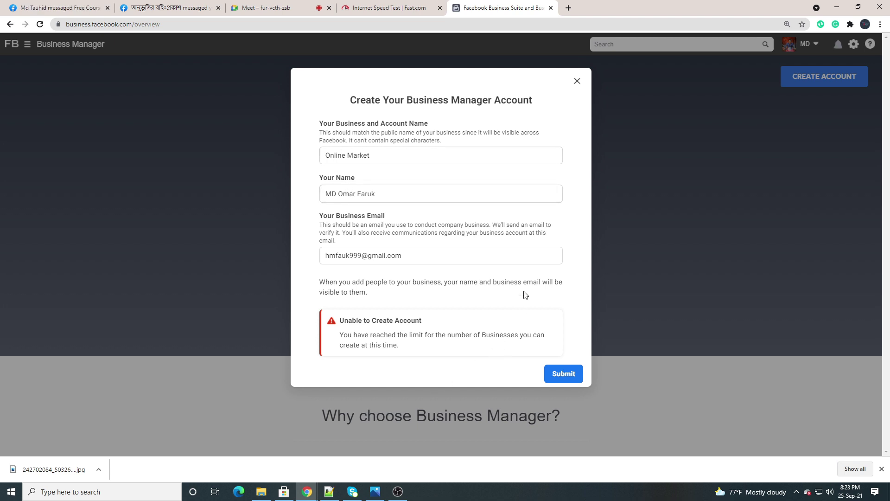
Close the failed Create Business Manager Account form
left_click(582, 84)
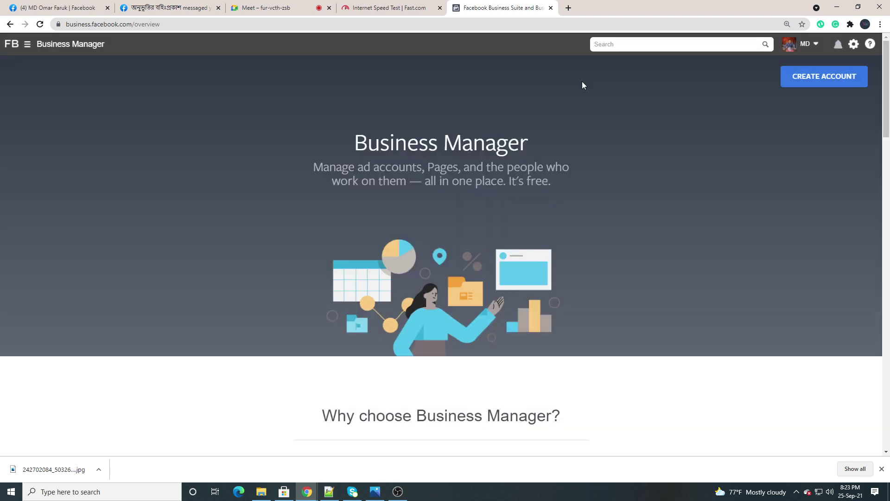
left_click(264, 8)
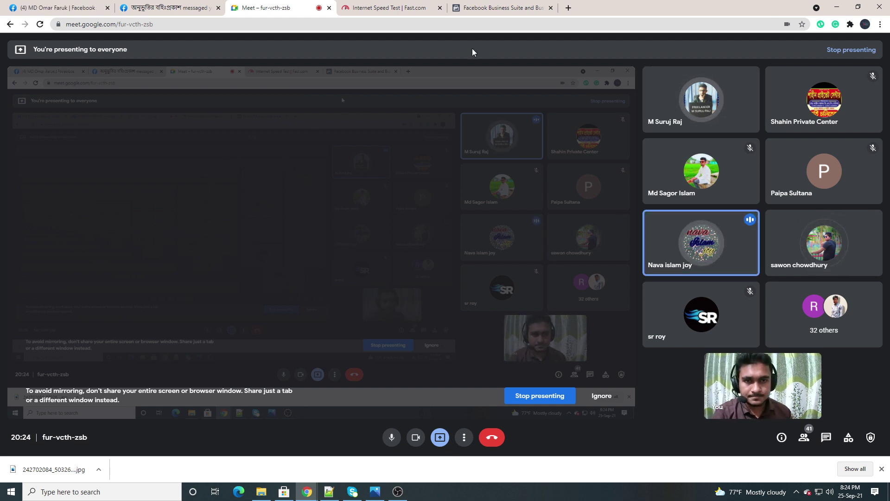
left_click(505, 10)
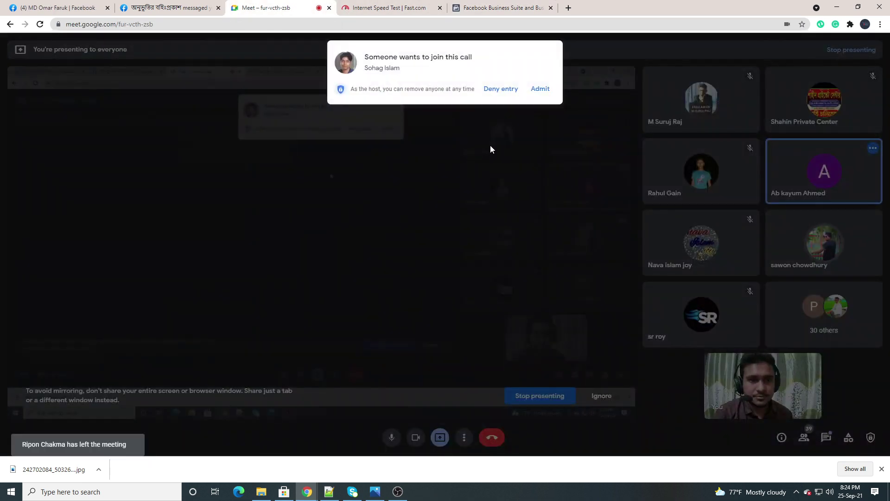
Admit two more waiting people into the Meet call
left_click(539, 89)
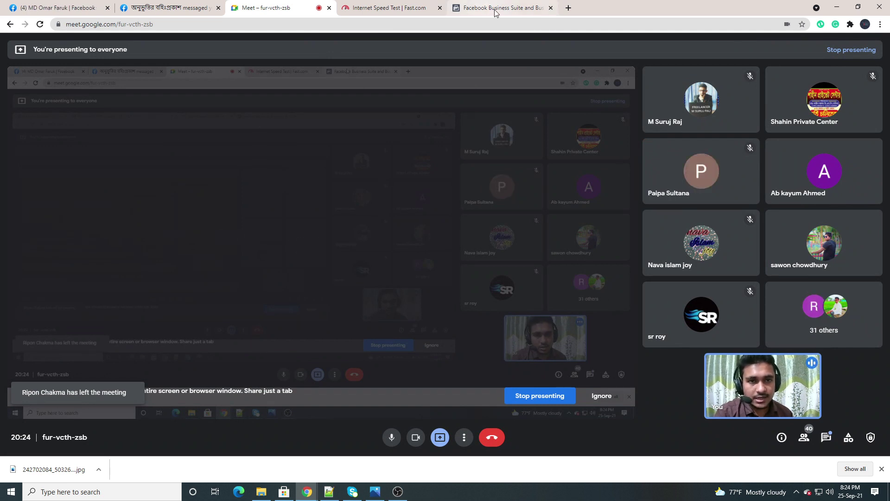
mouse_move(495, 11)
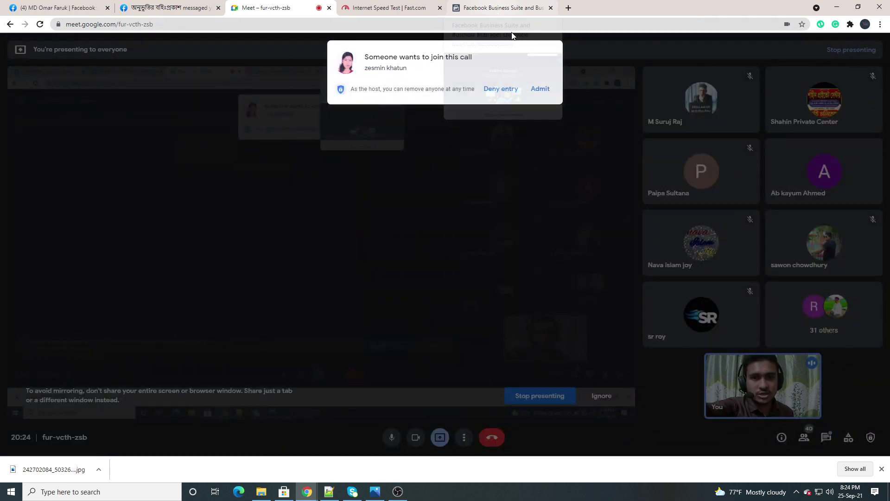
left_click(532, 94)
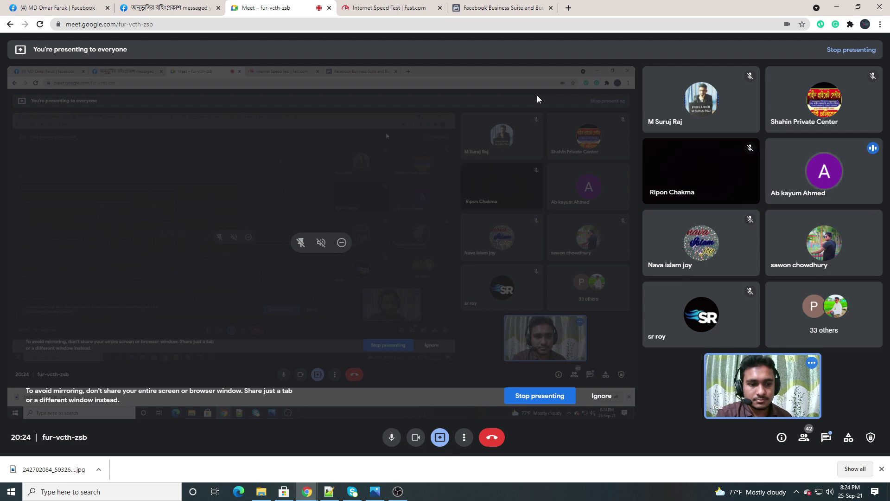
Dismiss Chrome's screen-presenting notification and return to the Meet call
left_click(500, 8)
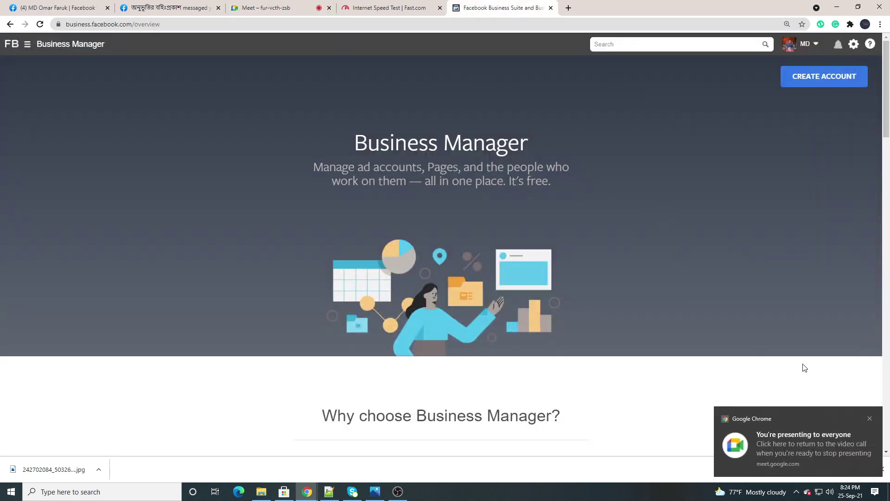
left_click(868, 419)
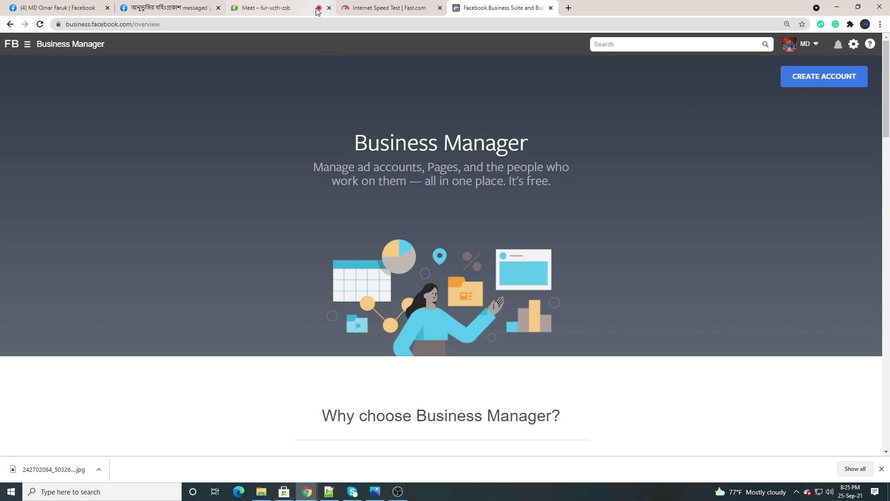
mouse_move(276, 9)
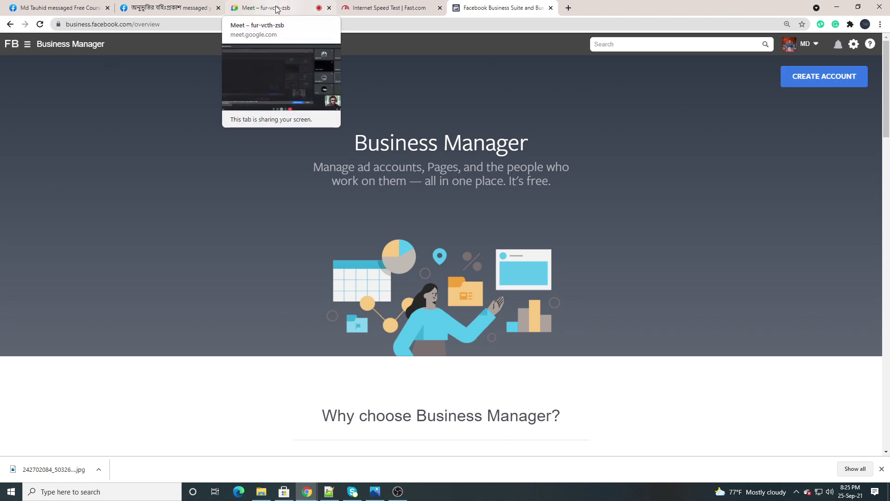
left_click(276, 10)
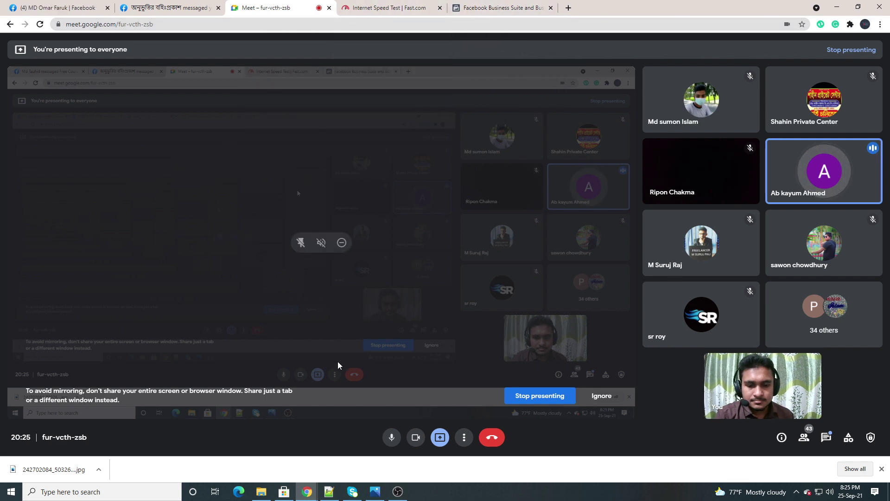
Highlight the business.facebook.com/overview address on line 8 of the Notepad++ notes
left_click(329, 492)
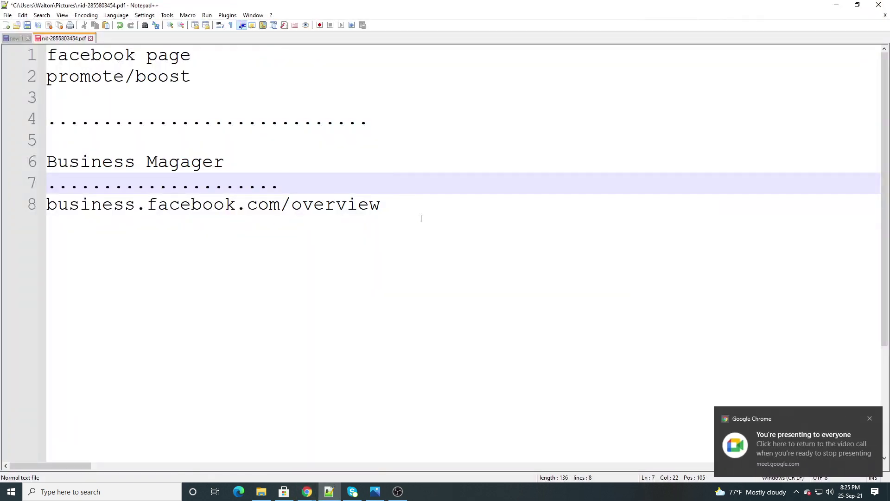
left_click(382, 205)
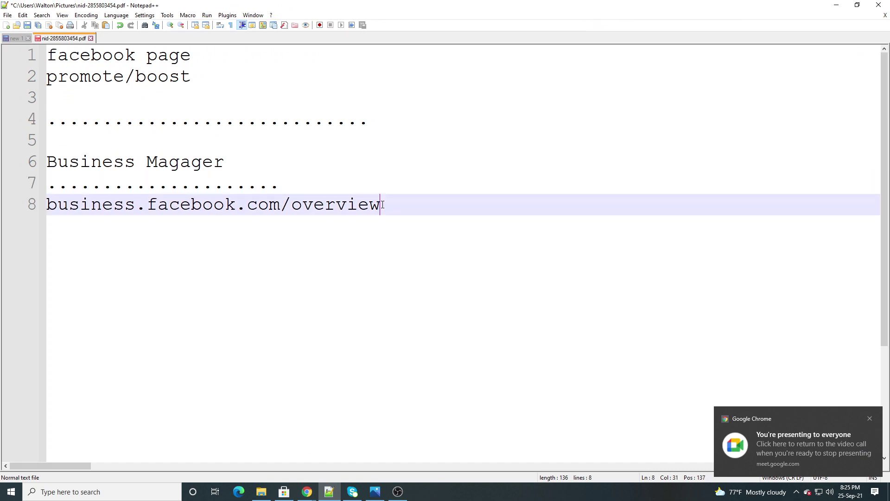
left_click_drag(381, 205, 41, 204)
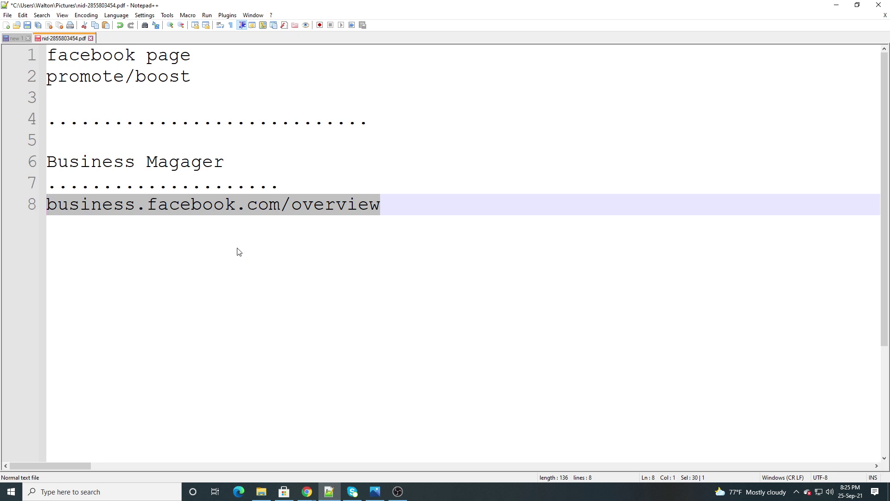
left_click(386, 207)
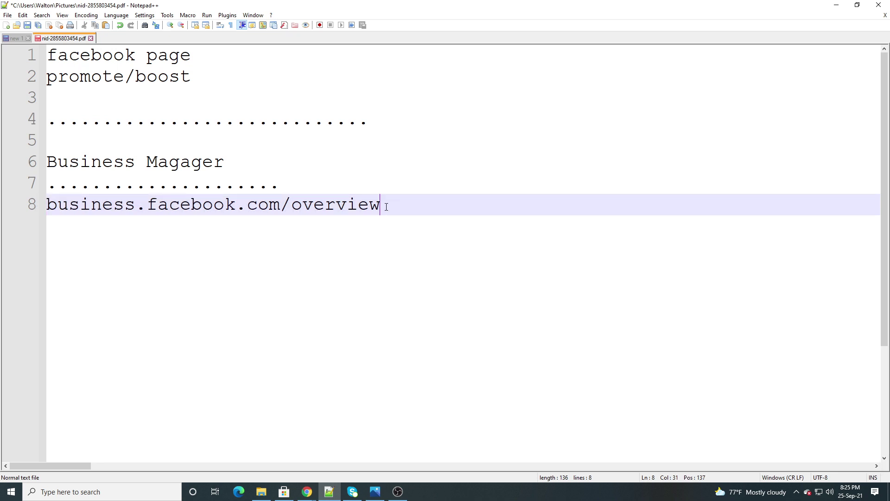
left_click_drag(386, 206, 47, 205)
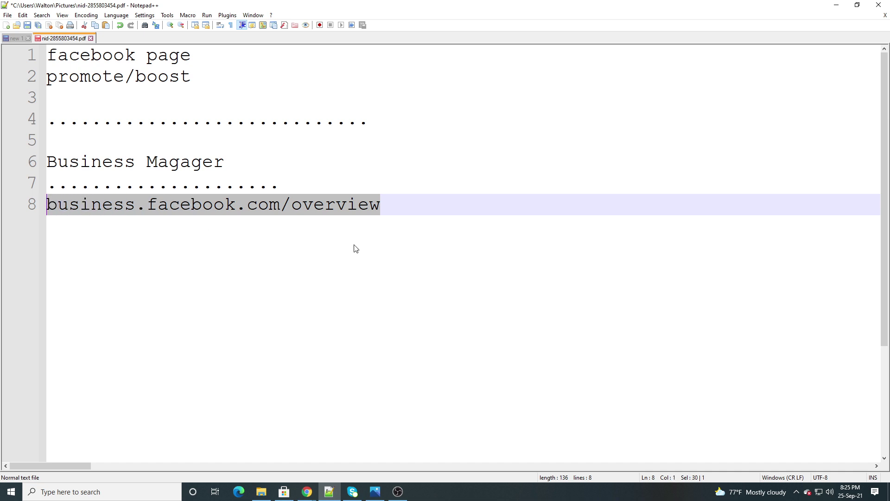
left_click(385, 209)
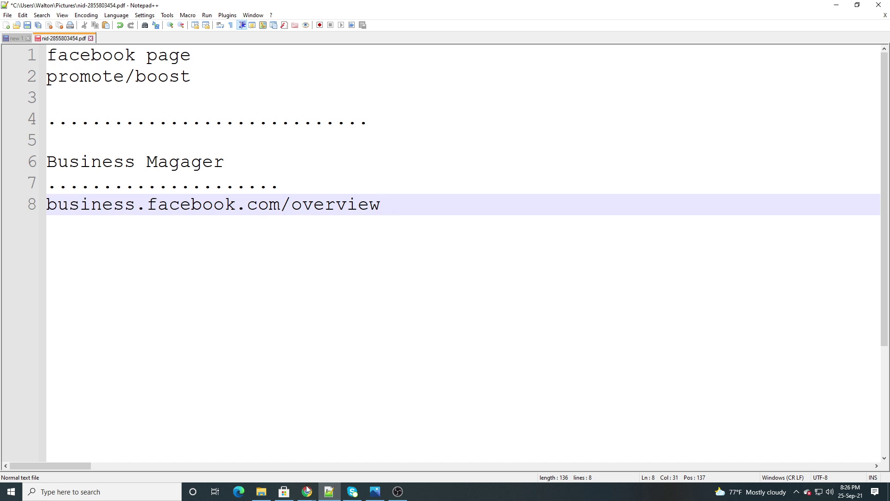
Bring the Meet call, then the Business Manager page, to the front
mouse_move(306, 490)
left_click(271, 459)
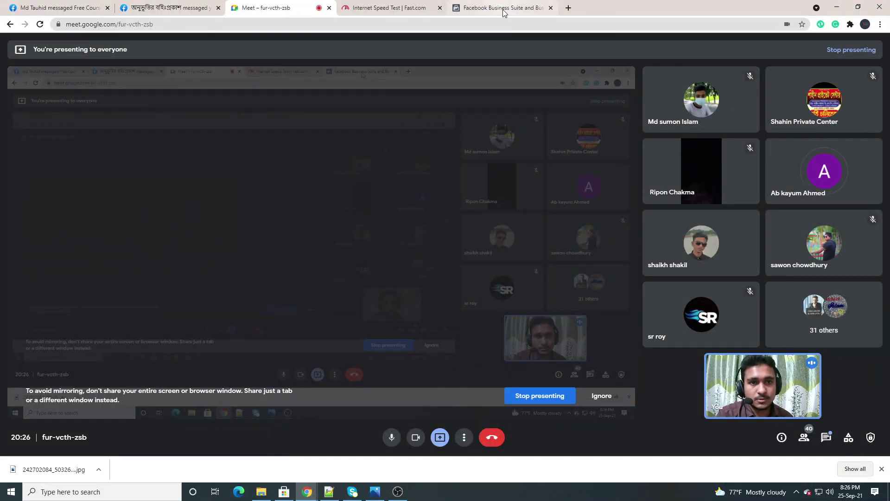
mouse_move(504, 13)
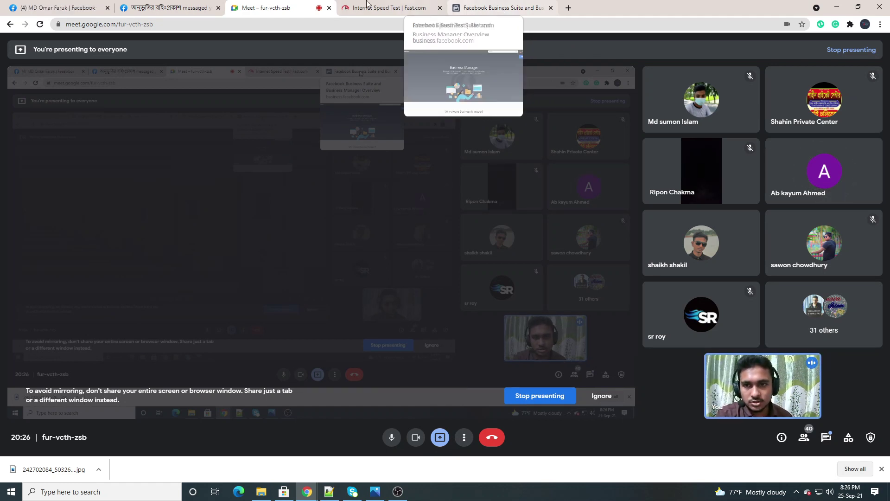
left_click(501, 8)
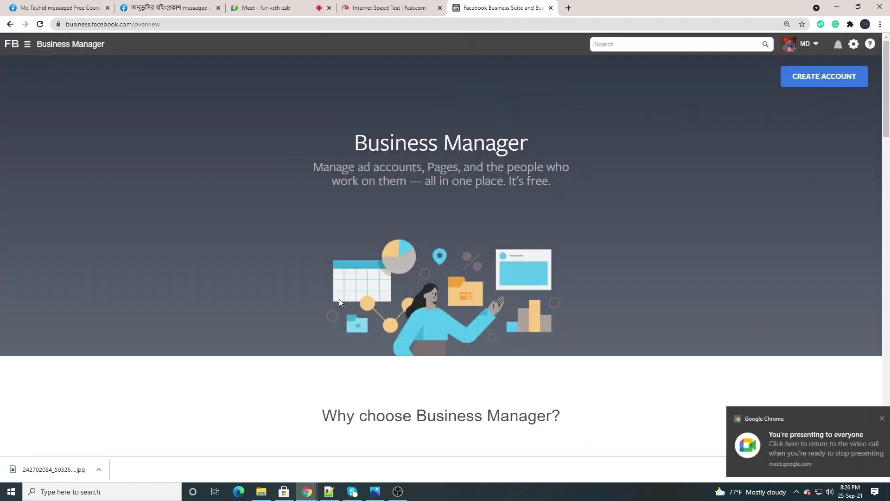
Reselect the overview address in Notepad++, then switch to the Facebook Business Suite Chrome window
left_click(329, 491)
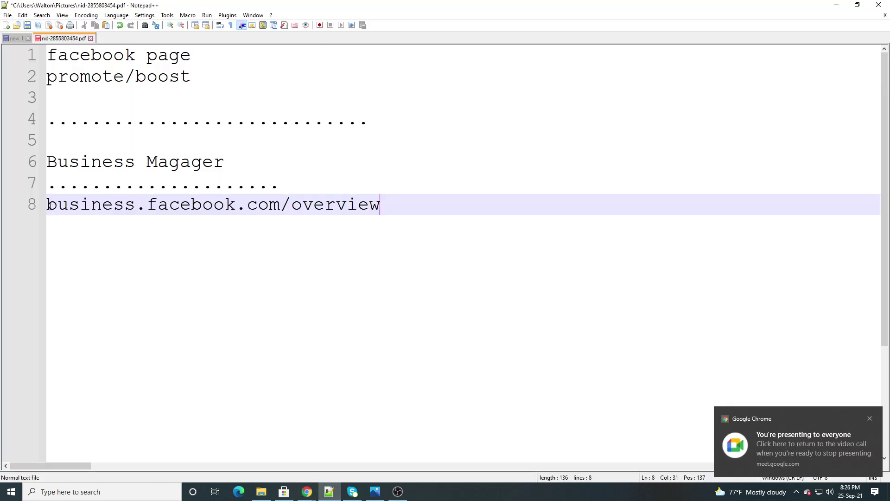
left_click_drag(54, 203, 390, 206)
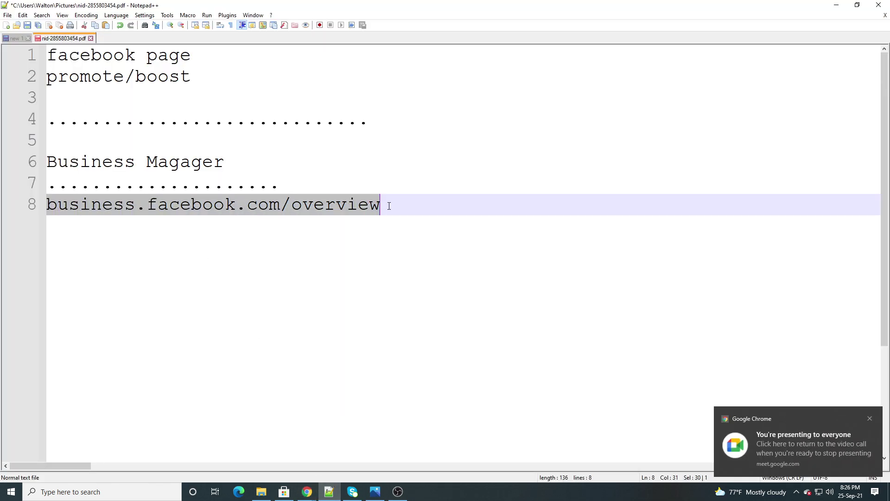
left_click(389, 206)
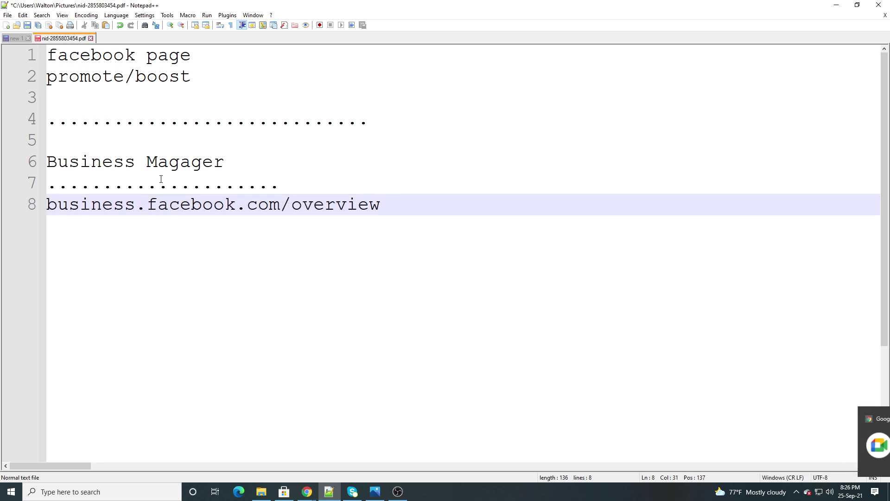
left_click(306, 491)
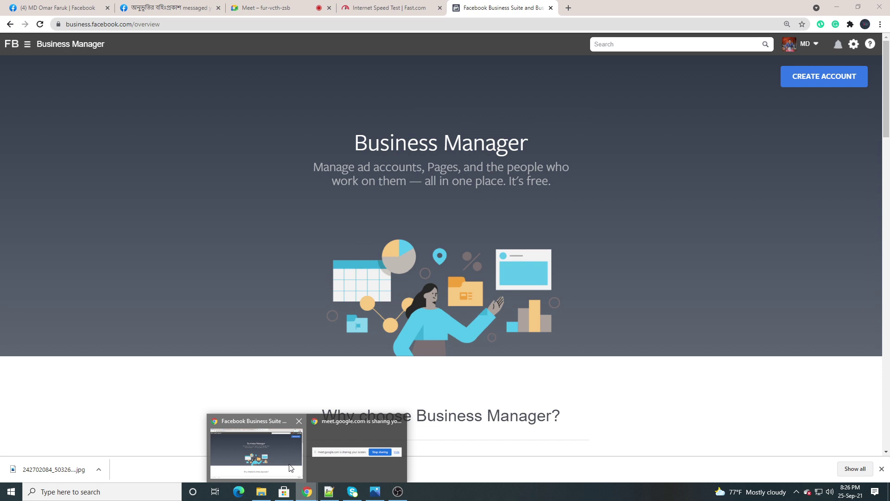
left_click(292, 467)
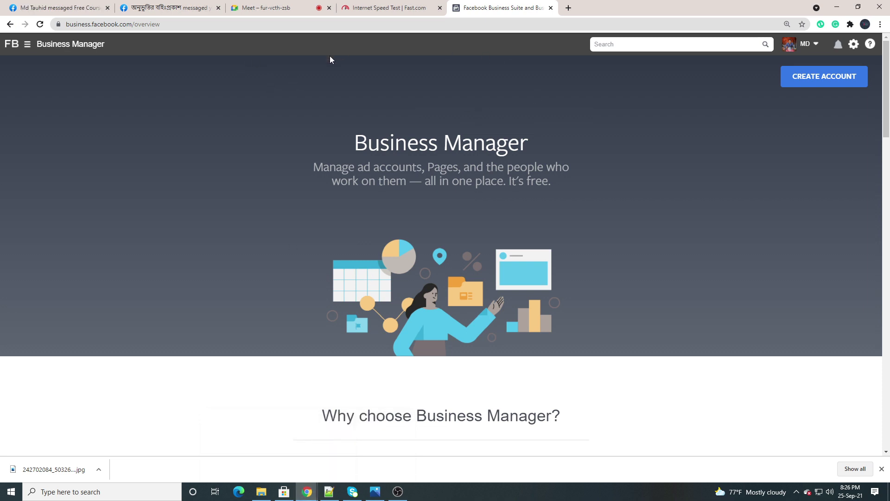
left_click(26, 45)
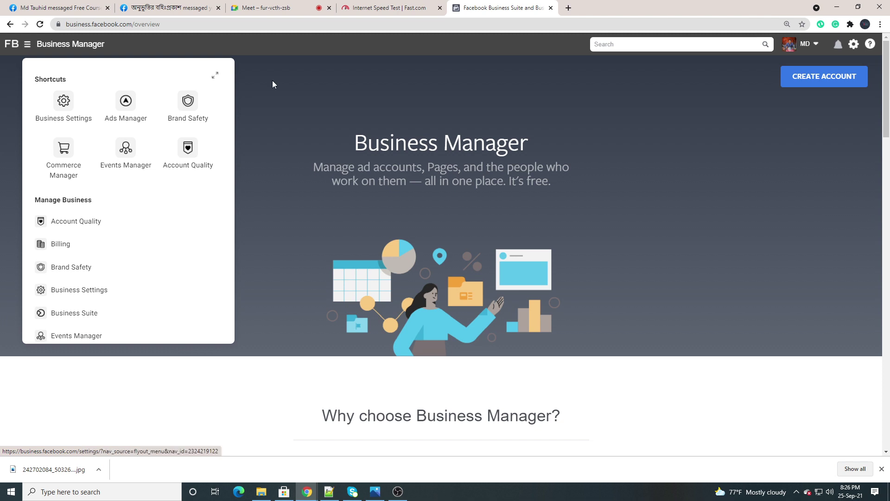
left_click(273, 83)
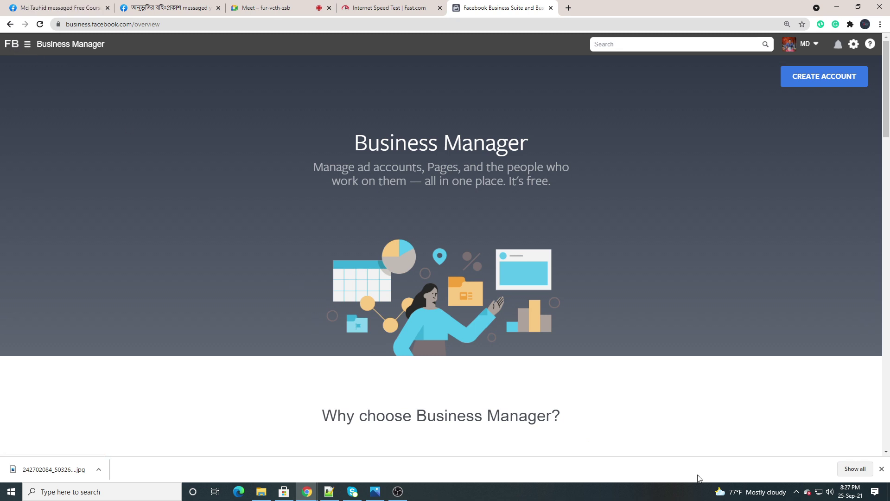
Mark the menu icon on a Lightshot capture with a red box and line, discard it, and open the shortcuts list
left_click(796, 491)
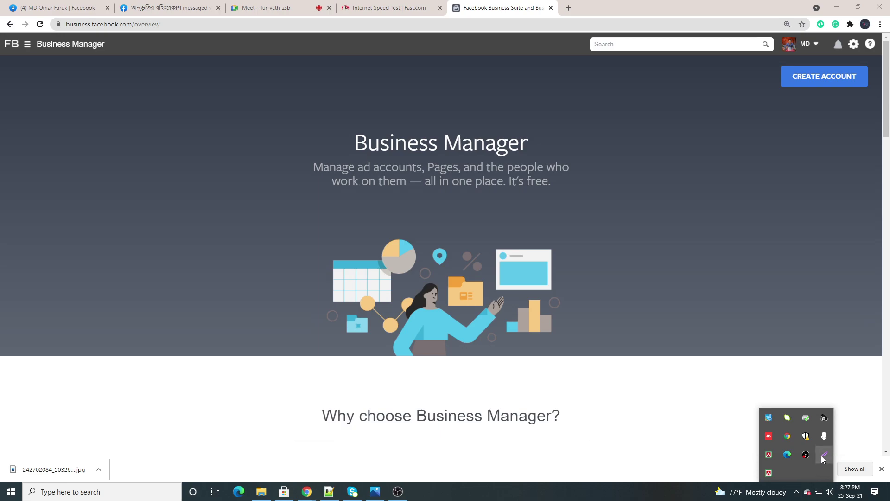
left_click(824, 455)
mouse_move(1, 31)
left_mouse_down()
mouse_move(529, 489)
mouse_move(586, 500)
left_mouse_up()
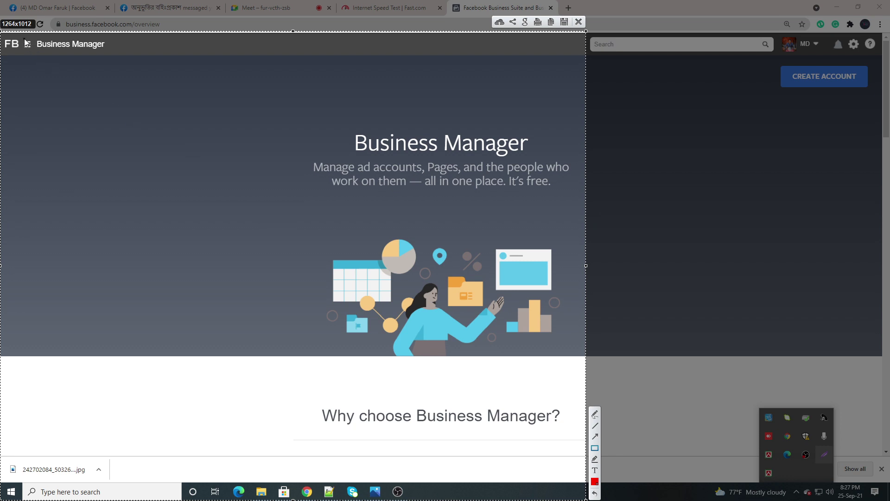
left_click_drag(24, 39, 35, 63)
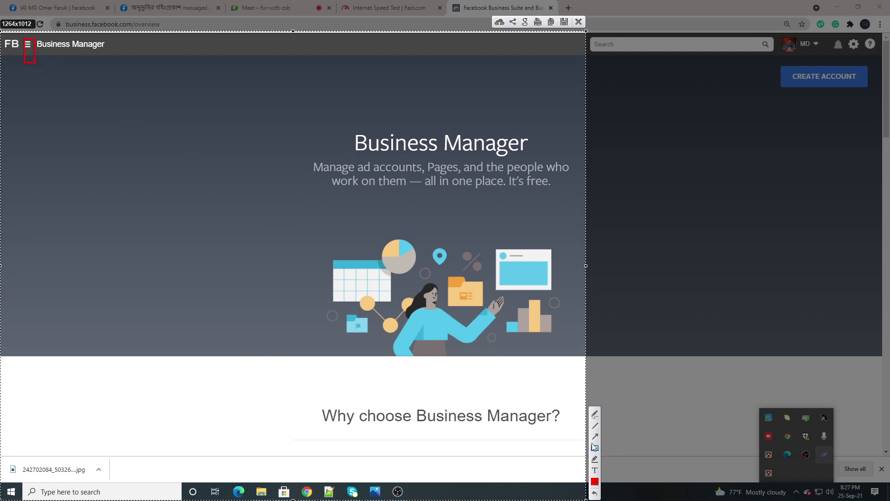
left_click_drag(99, 330, 30, 49)
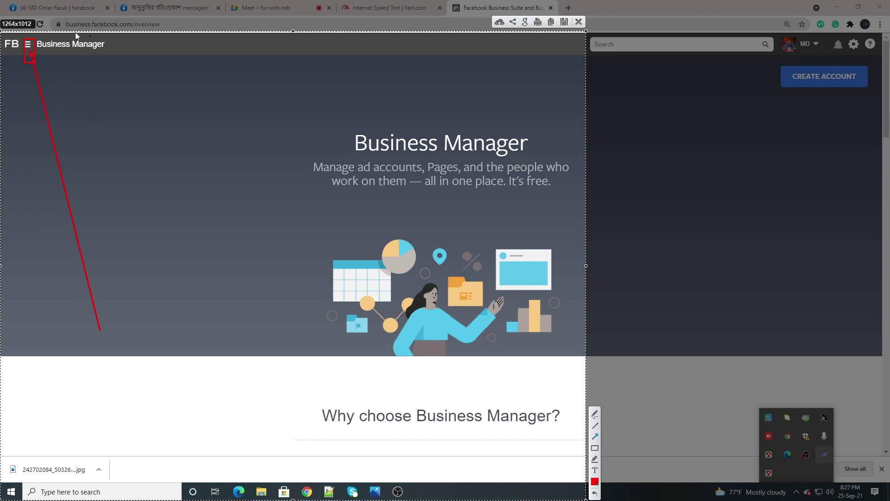
left_click(578, 22)
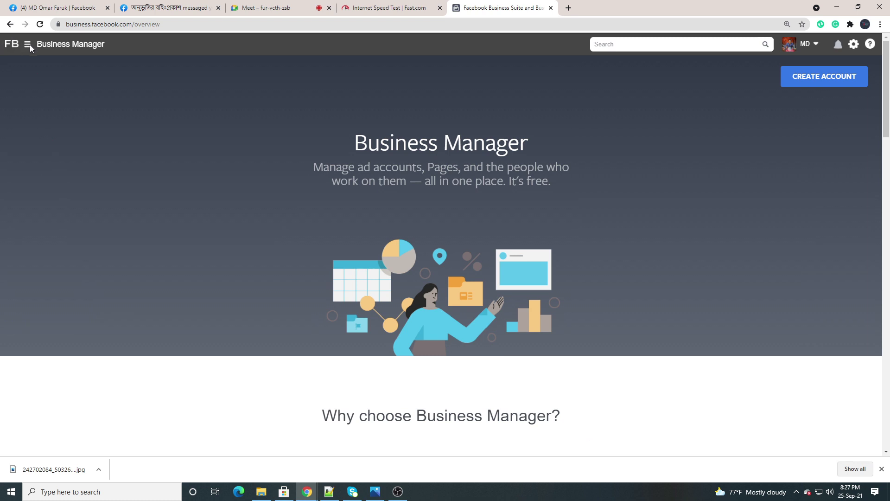
left_click(30, 45)
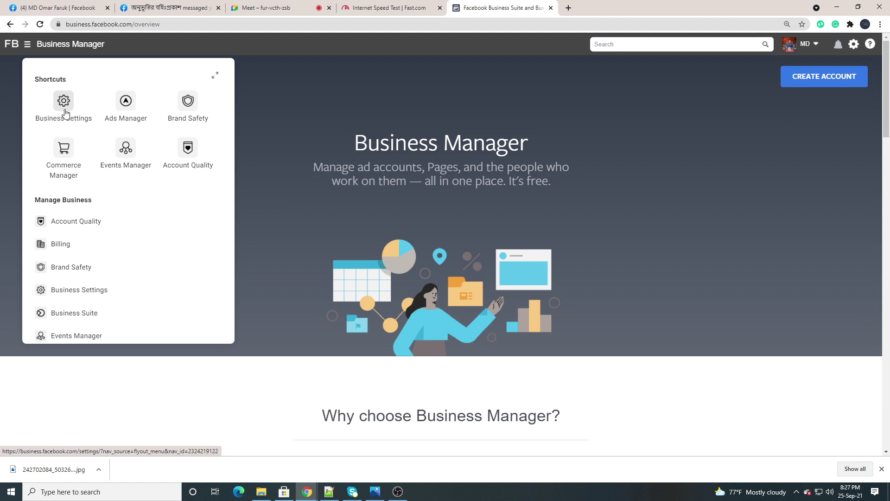
Open Business Settings from the shortcuts and choose the Popular Market business
left_click(64, 103)
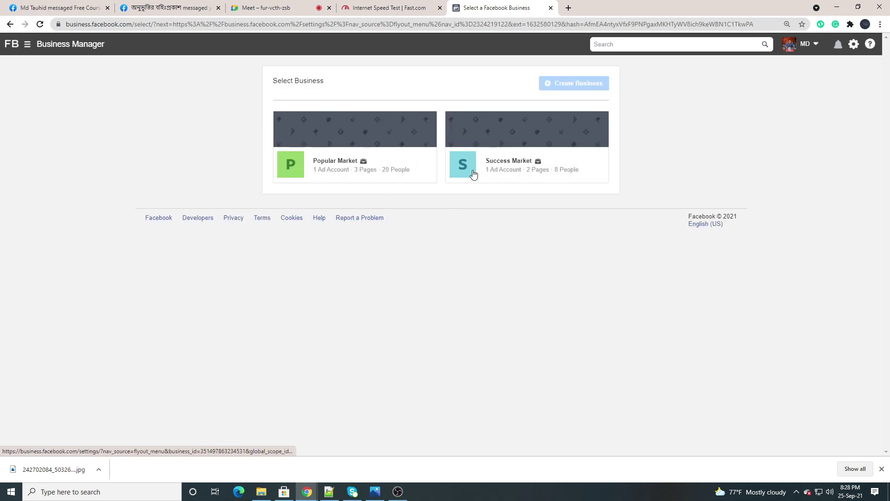
left_click(337, 142)
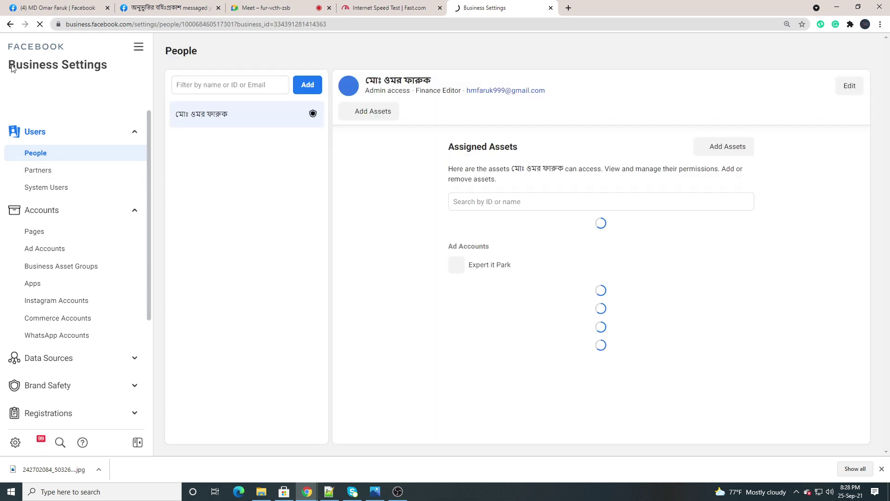
left_click(127, 134)
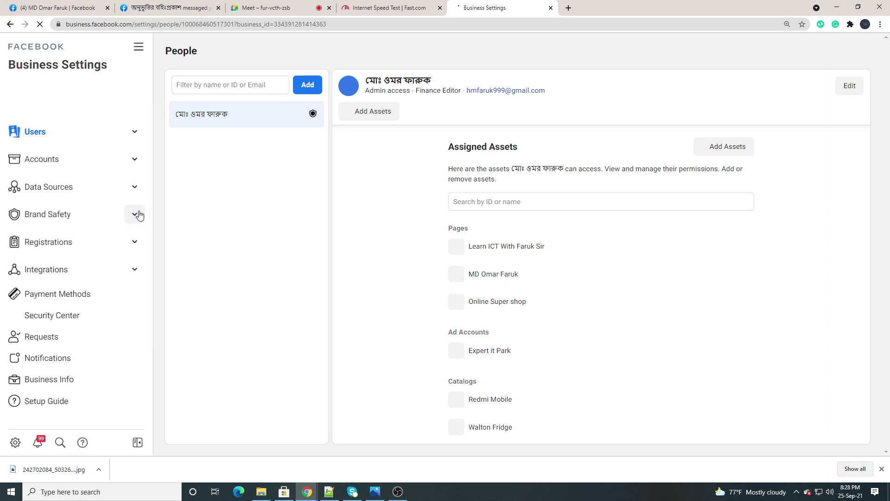
left_click(126, 134)
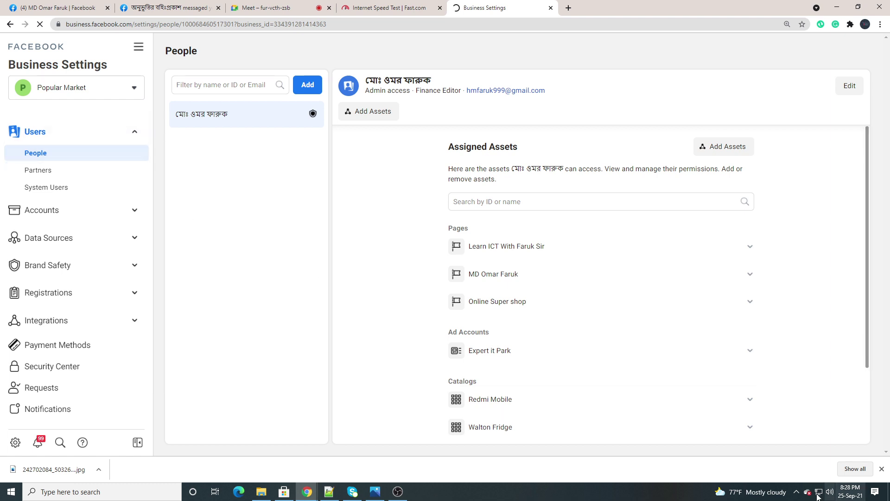
left_click(795, 494)
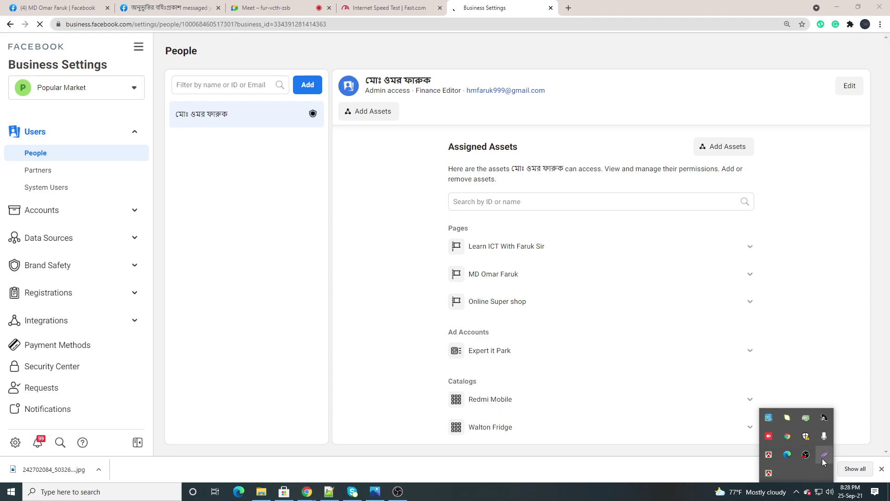
left_click(824, 454)
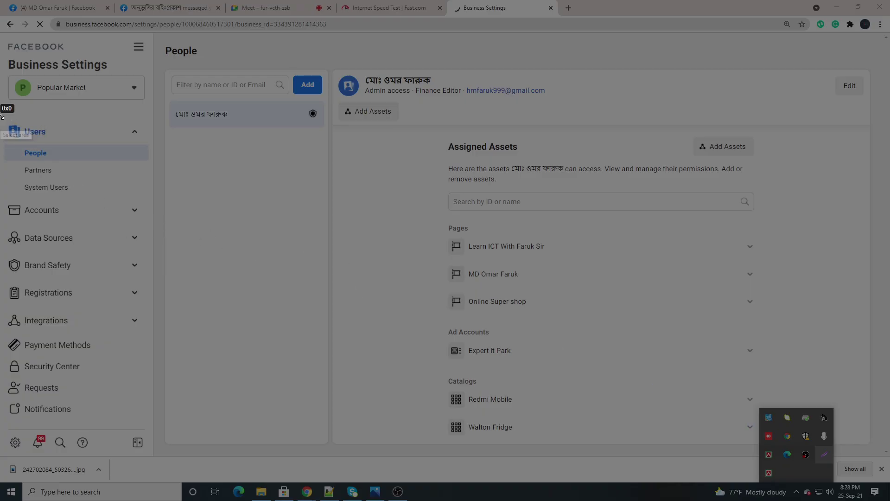
mouse_move(0, 115)
left_mouse_down()
mouse_move(83, 186)
mouse_move(151, 202)
left_mouse_up()
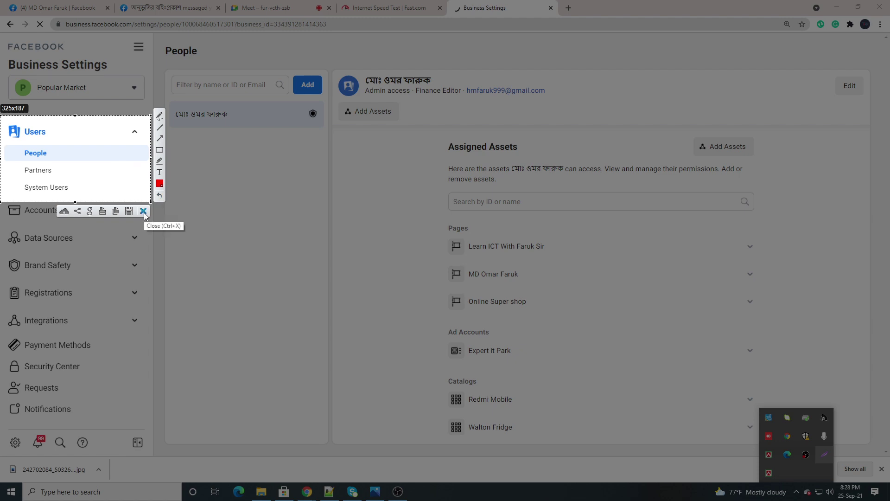
left_click(144, 211)
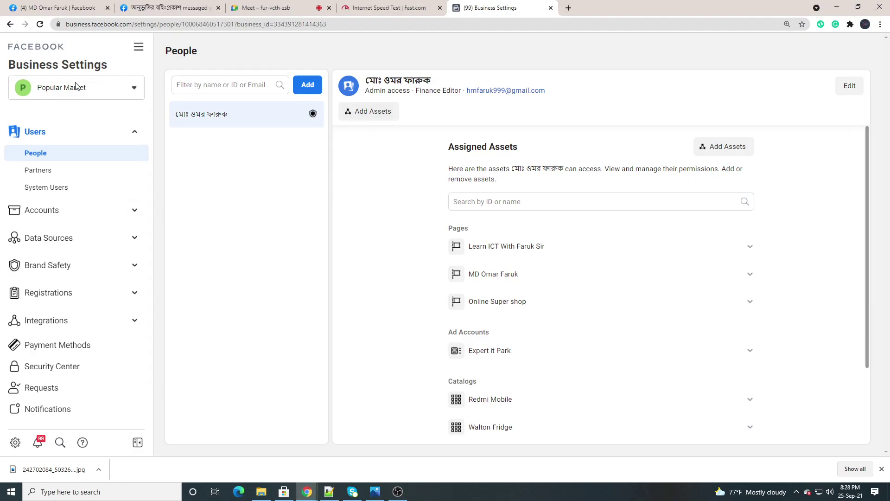
left_click(88, 90)
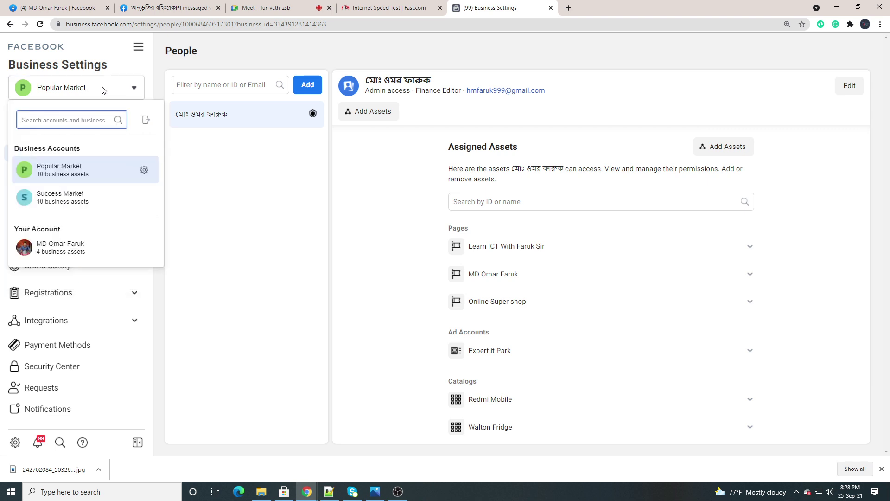
left_click(106, 90)
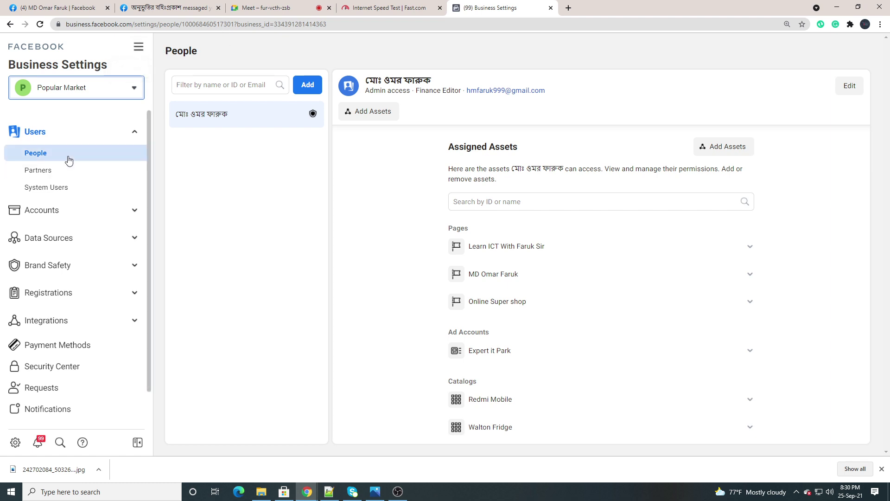
left_click(125, 133)
left_click(125, 131)
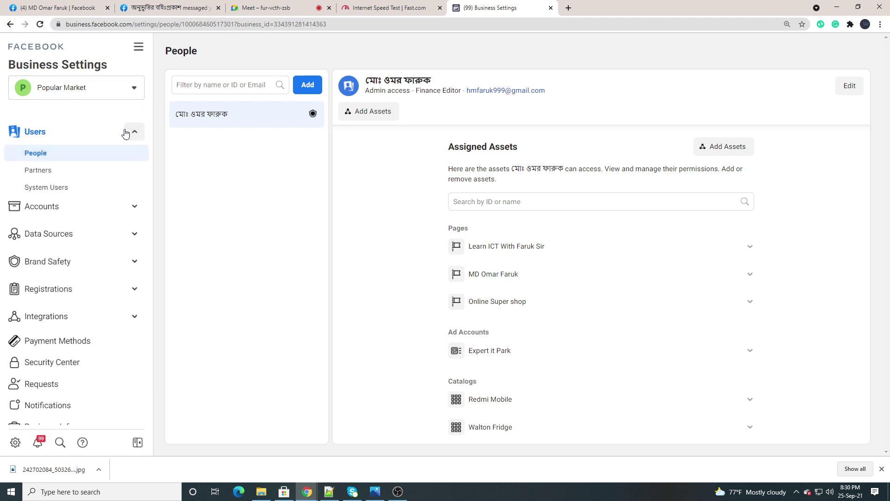
left_click(125, 131)
left_click(129, 159)
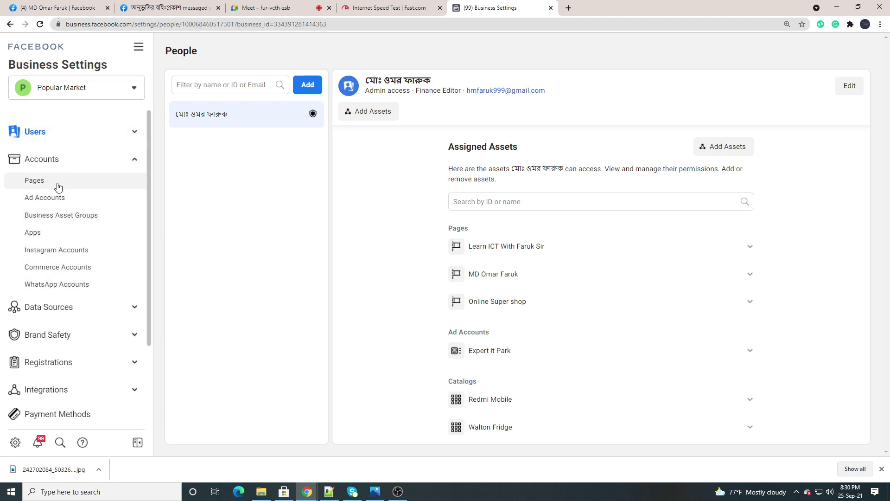
left_click(114, 160)
left_click(137, 191)
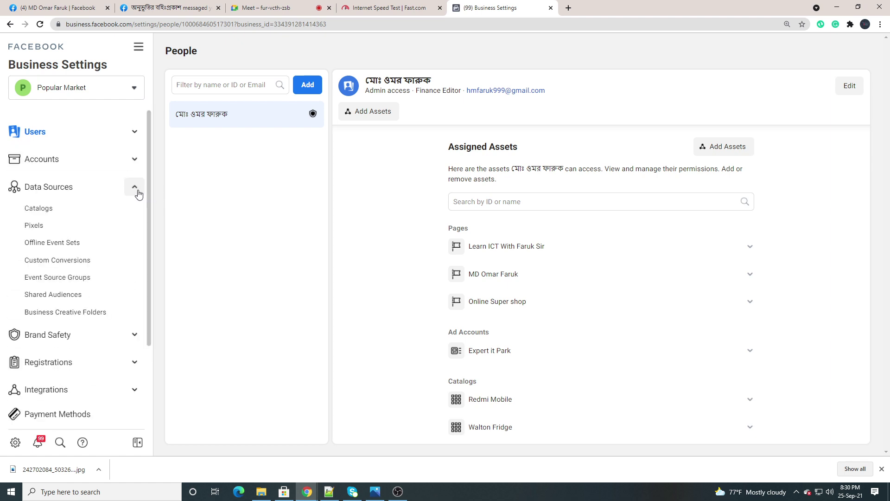
left_click(130, 188)
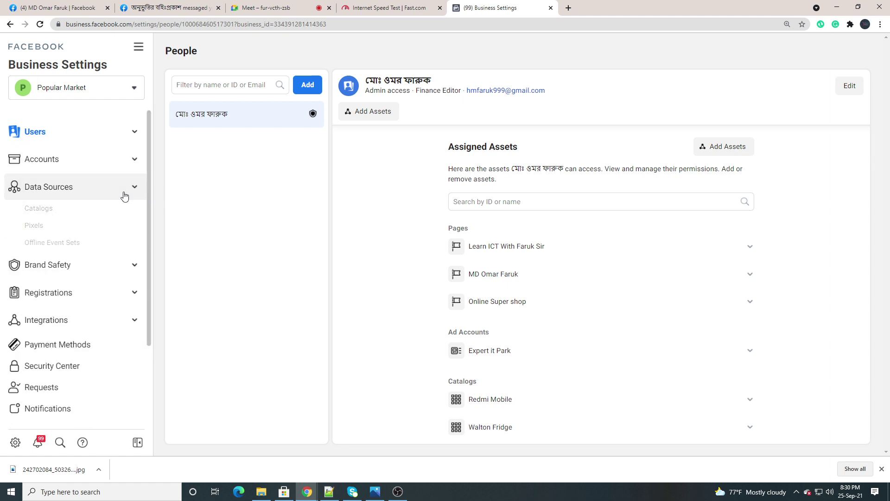
left_click(134, 214)
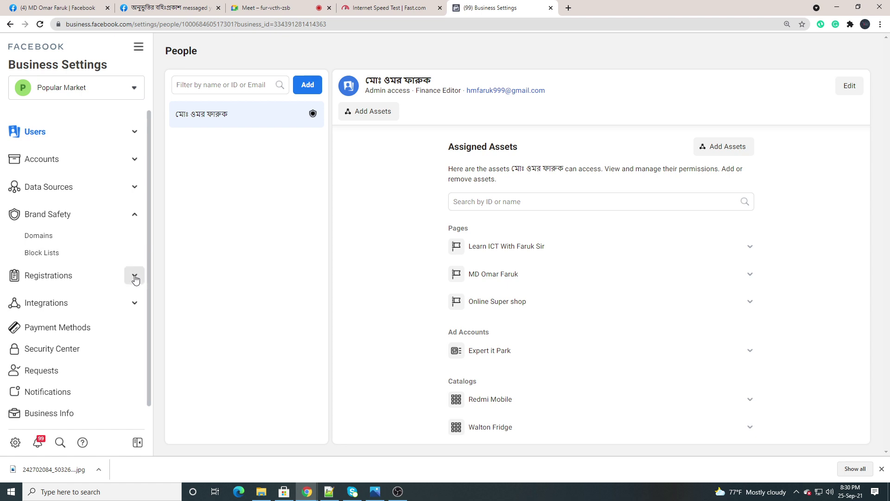
left_click(134, 276)
left_click(134, 275)
left_click(125, 224)
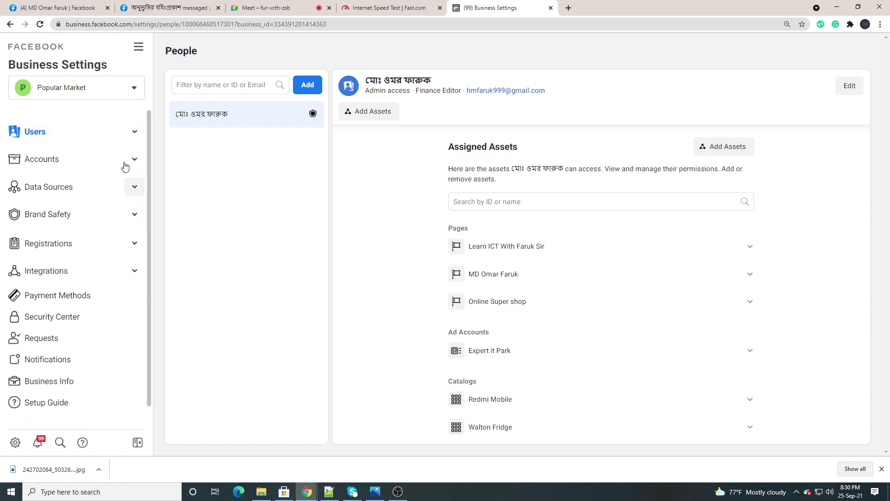
left_click(135, 133)
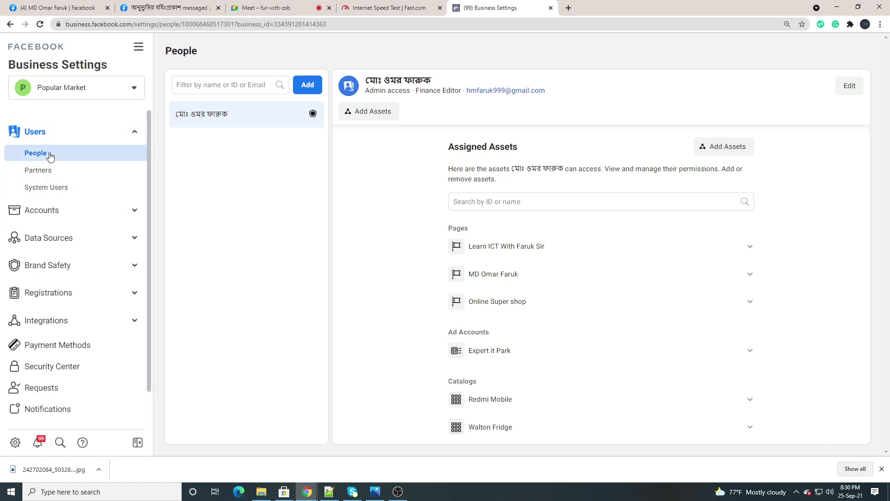
left_click(50, 156)
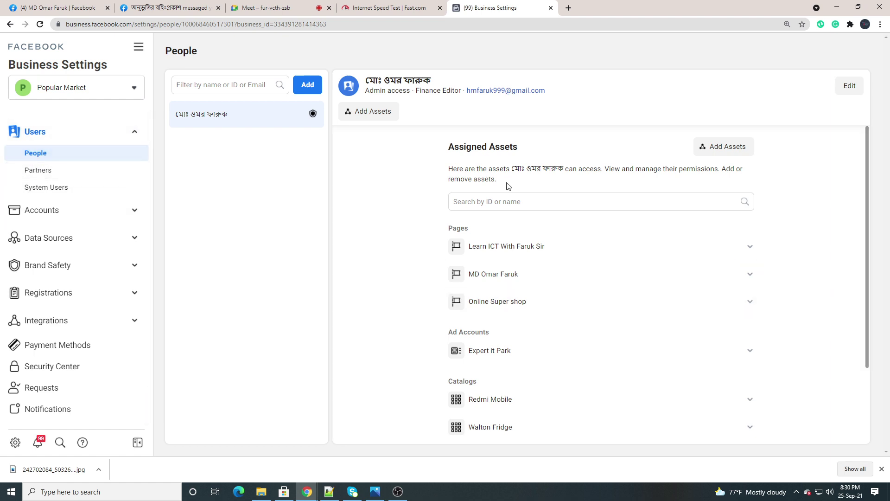
left_click(796, 491)
left_click(824, 454)
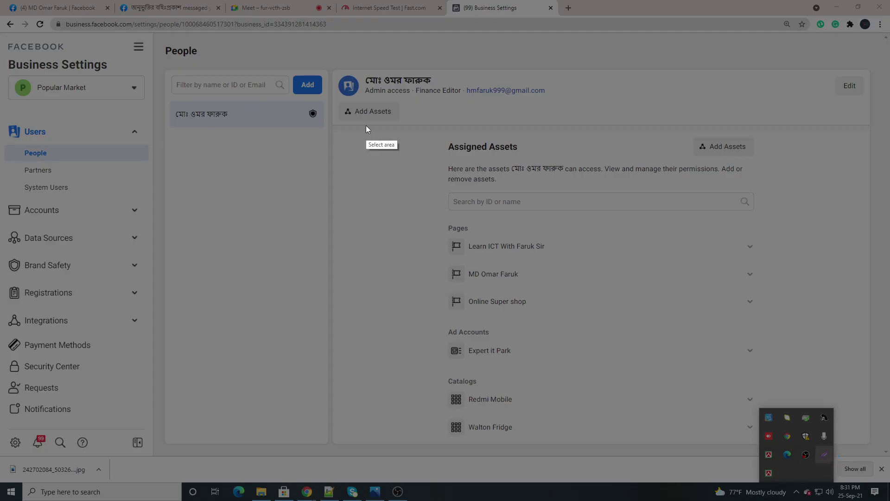
left_click_drag(286, 63, 329, 103)
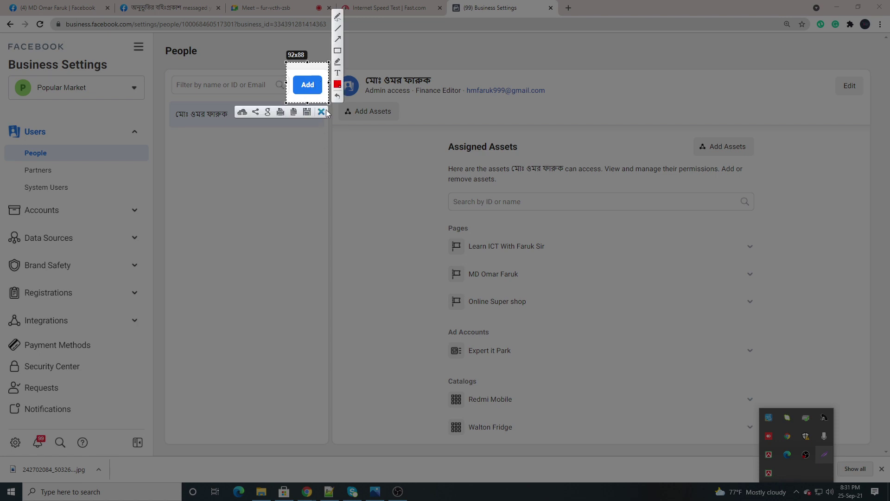
left_click(322, 112)
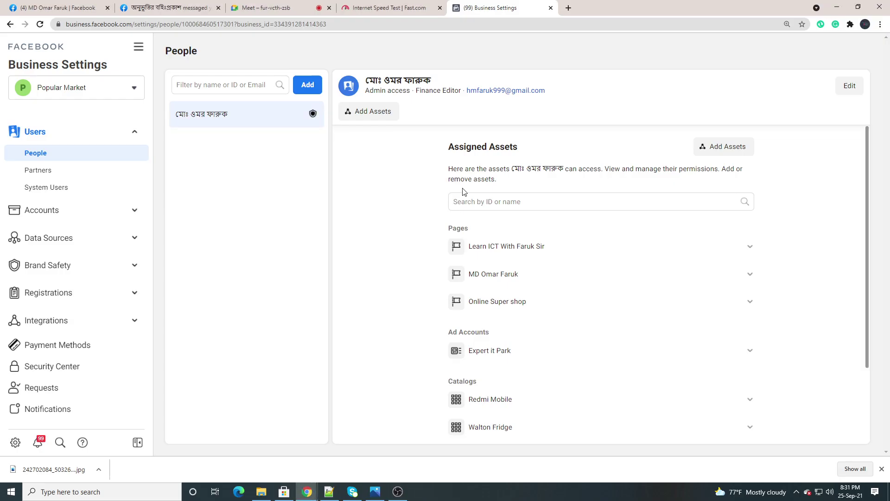
Open the Invite People dialog from the People page and focus the e-mail address field
left_click(310, 87)
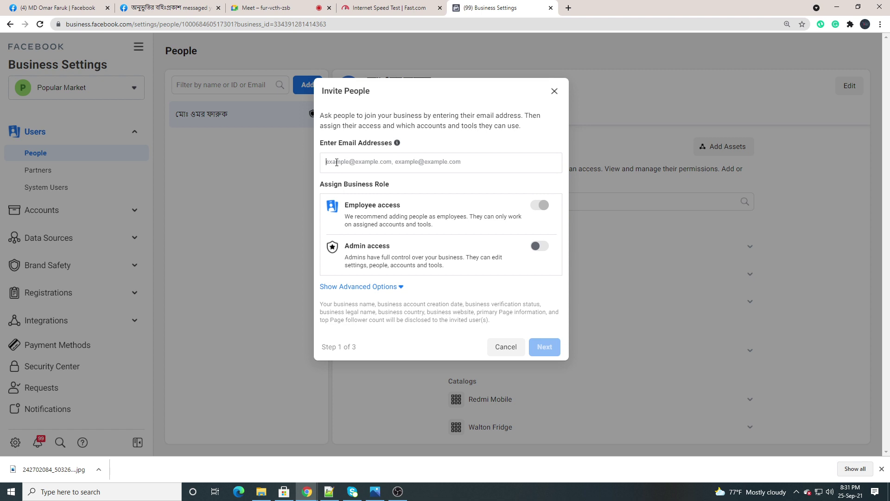
left_click(339, 159)
Admit two waiting people into the call and open the in-call chat panel
left_click(266, 7)
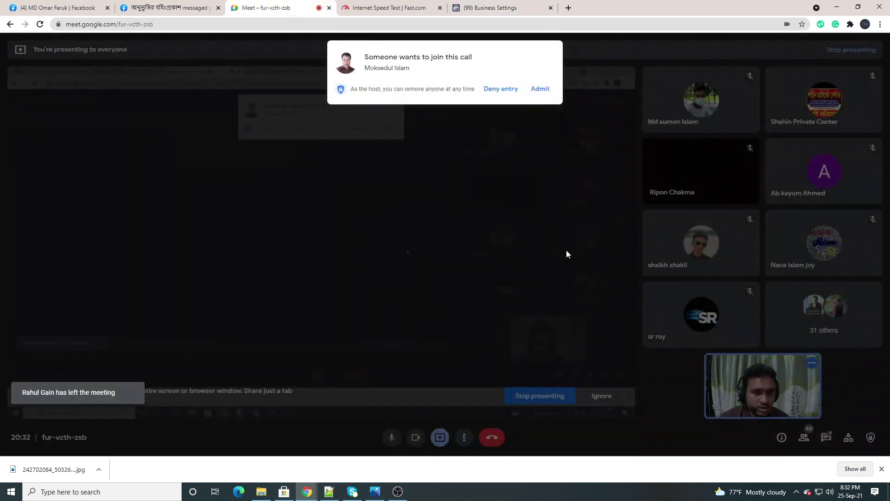
left_click(540, 92)
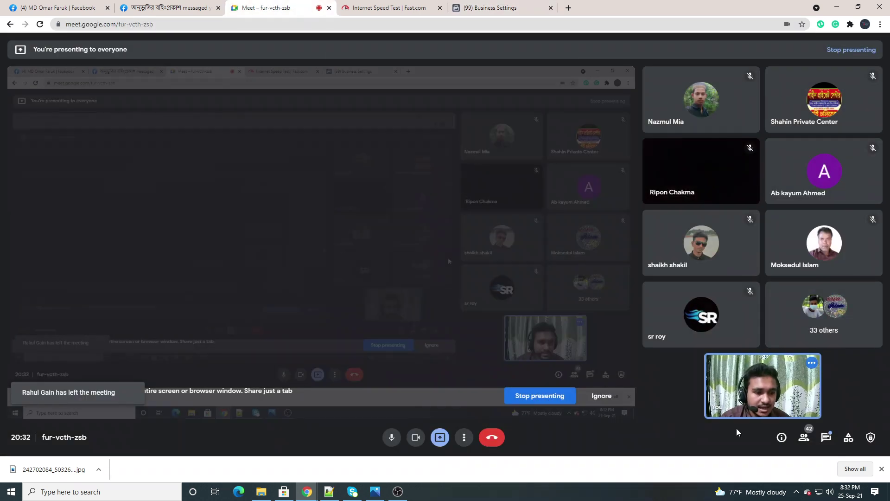
left_click(826, 437)
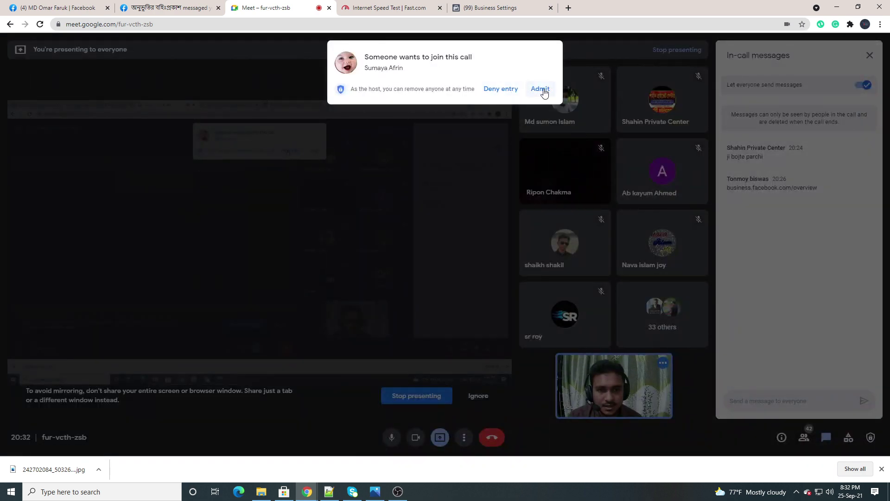
left_click(539, 89)
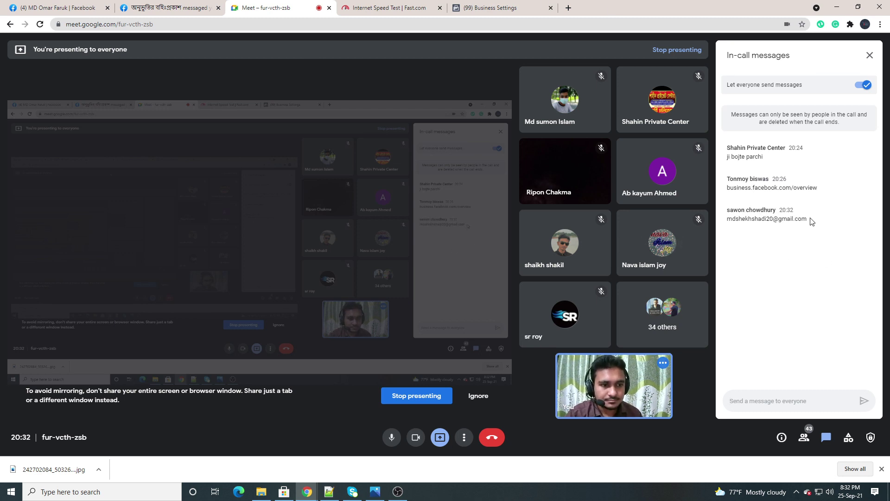
Copy the e-mail address from the latest chat message
left_click_drag(811, 220, 726, 219)
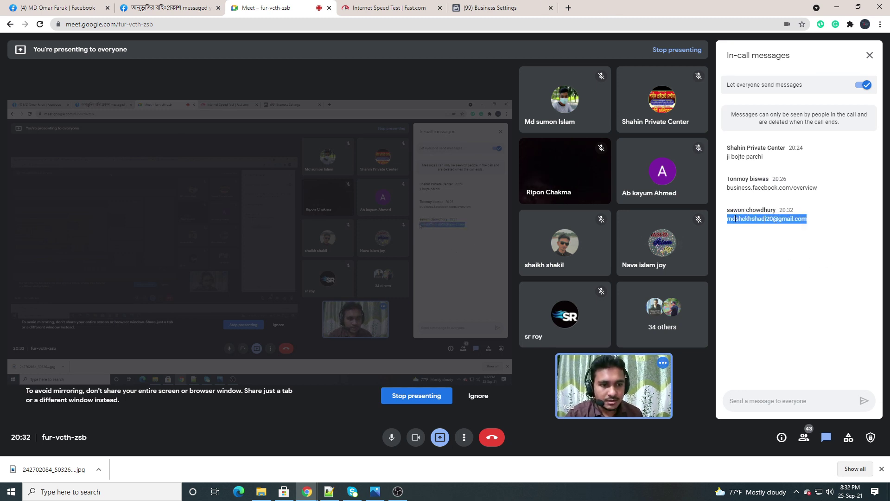
right_click(737, 221)
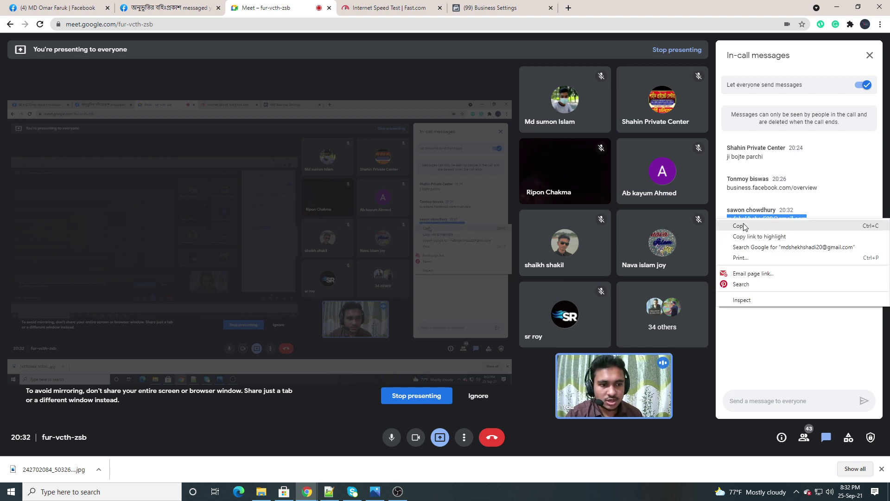
left_click(744, 227)
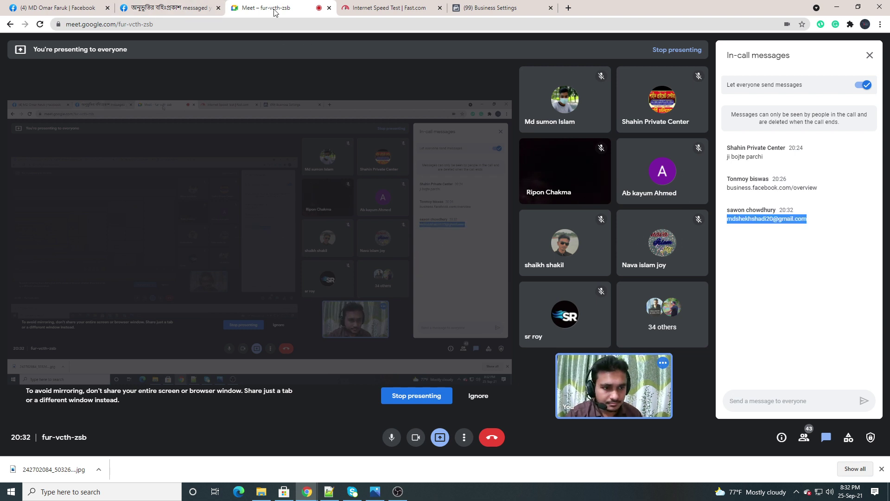
right_click(738, 219)
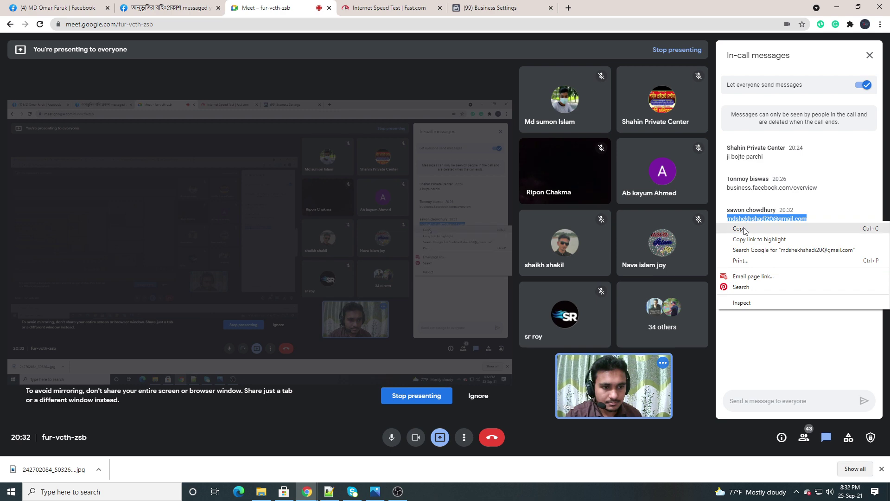
left_click(750, 229)
Paste the copied e-mail address into the Invite People field
left_click(504, 8)
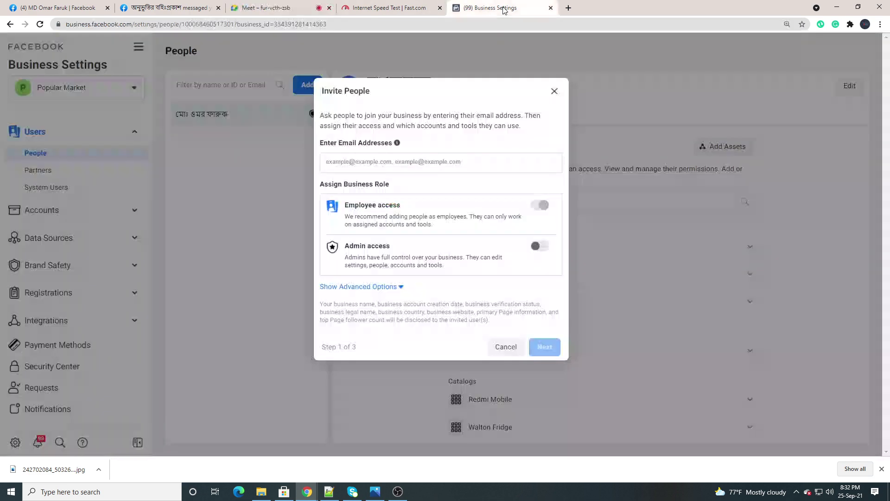
right_click(362, 163)
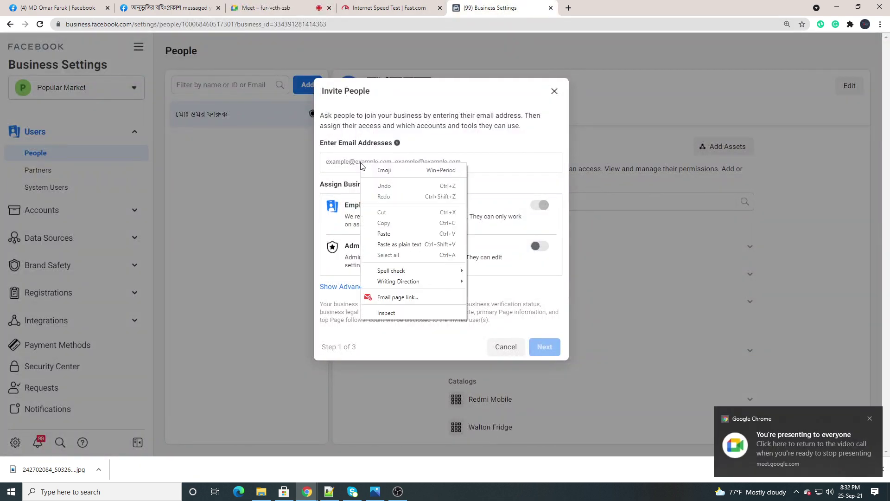
left_click(384, 234)
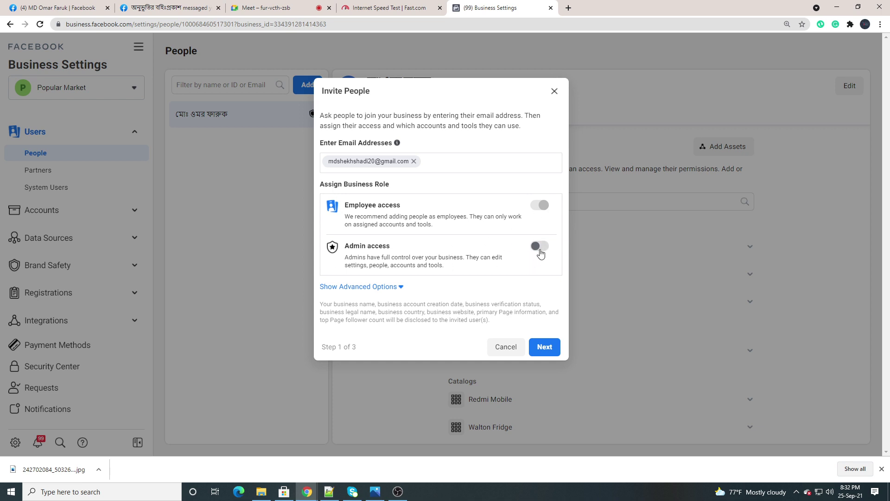
Send the invitation with employee access only, leaving admin off, and close the confirmation
left_click(540, 249)
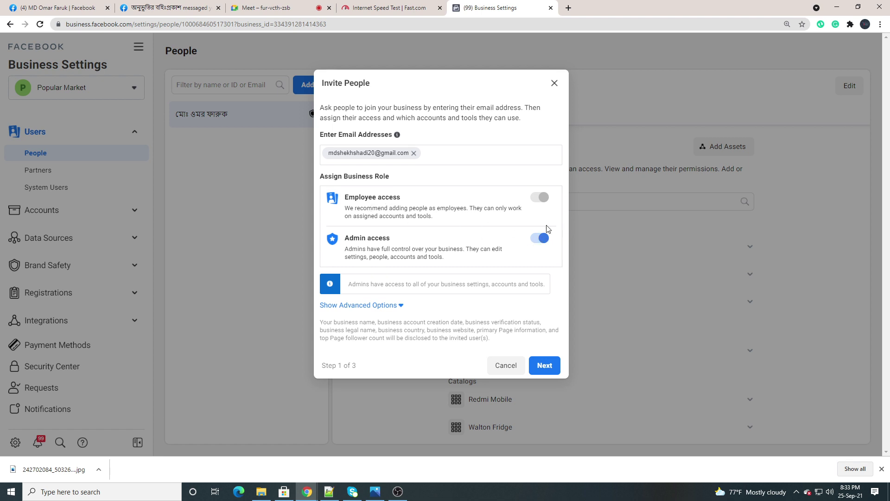
left_click(537, 238)
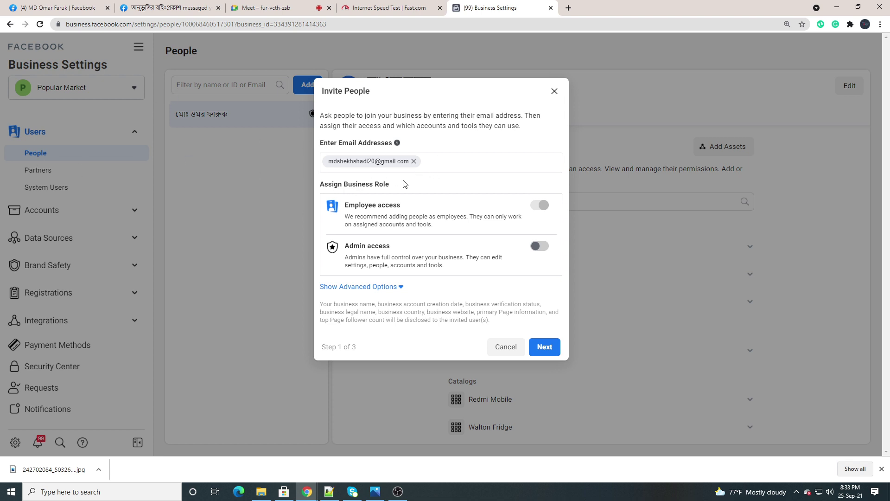
left_click(545, 348)
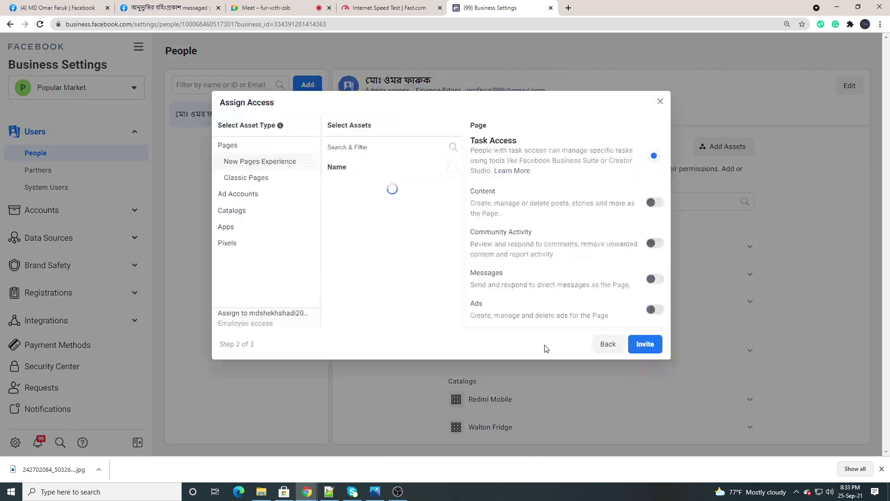
left_click(653, 353)
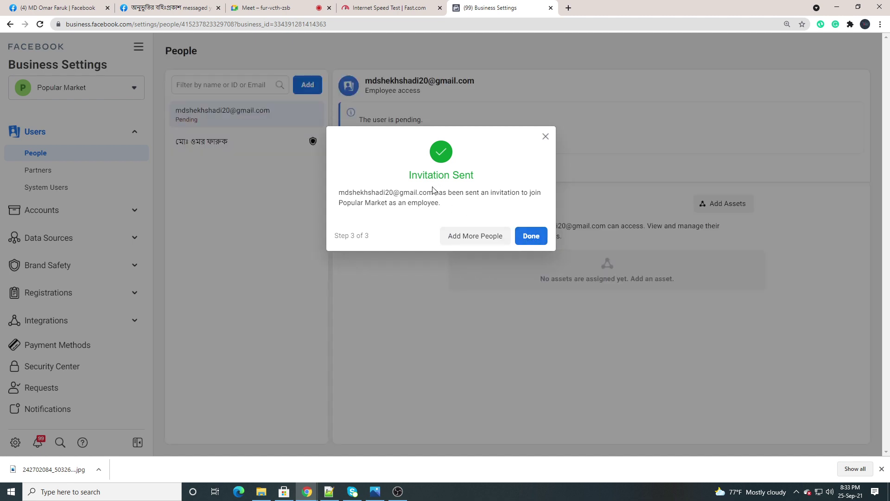
left_click(531, 236)
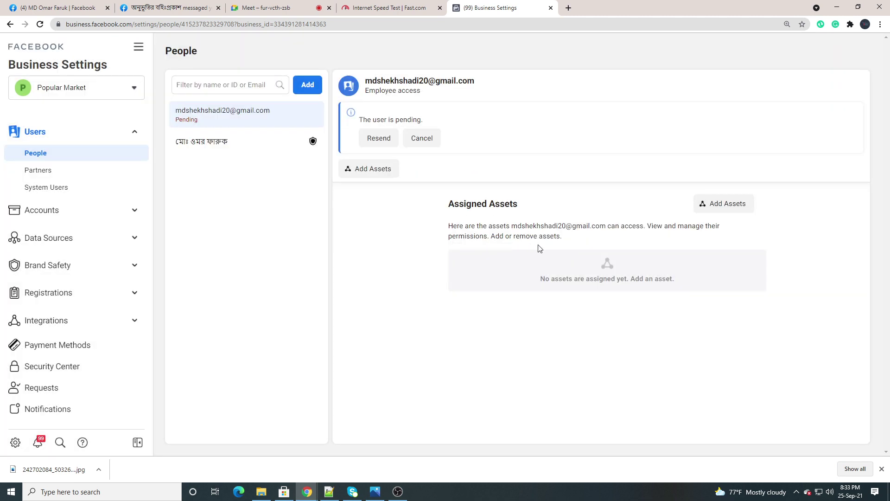
Reload the Business Manager People page to check the invited user's status
left_click(40, 25)
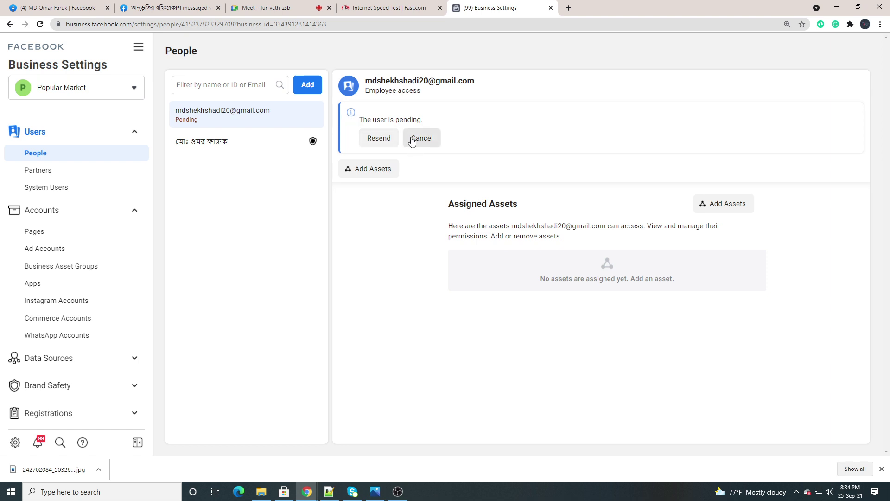
Copy the next participant's e-mail from the Meet chat, then return to Business Settings
left_click(263, 6)
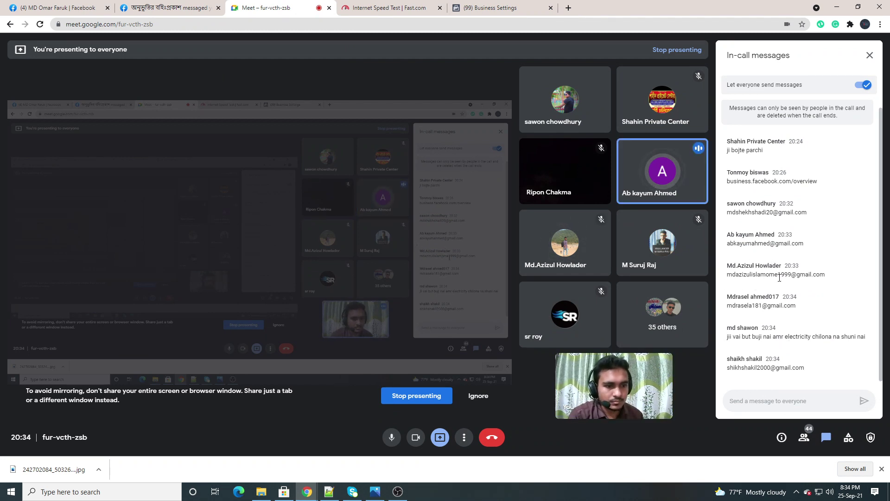
left_click_drag(812, 245, 733, 245)
right_click(734, 246)
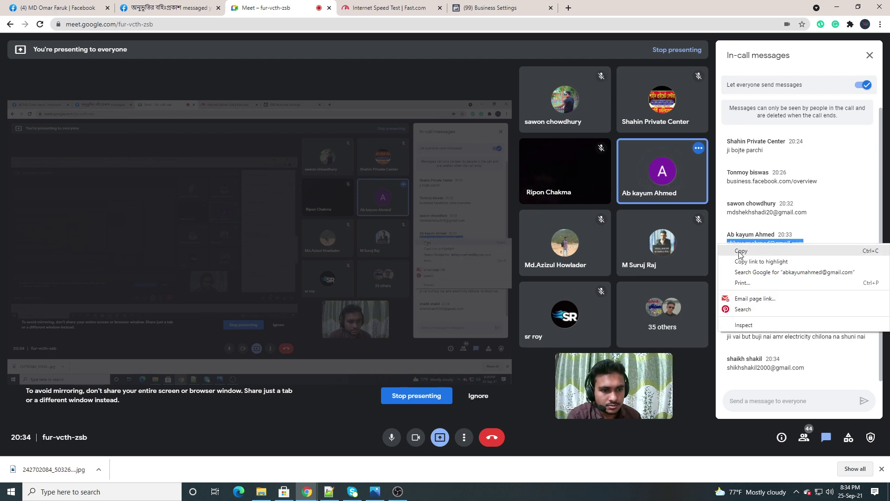
left_click(739, 250)
left_click(495, 8)
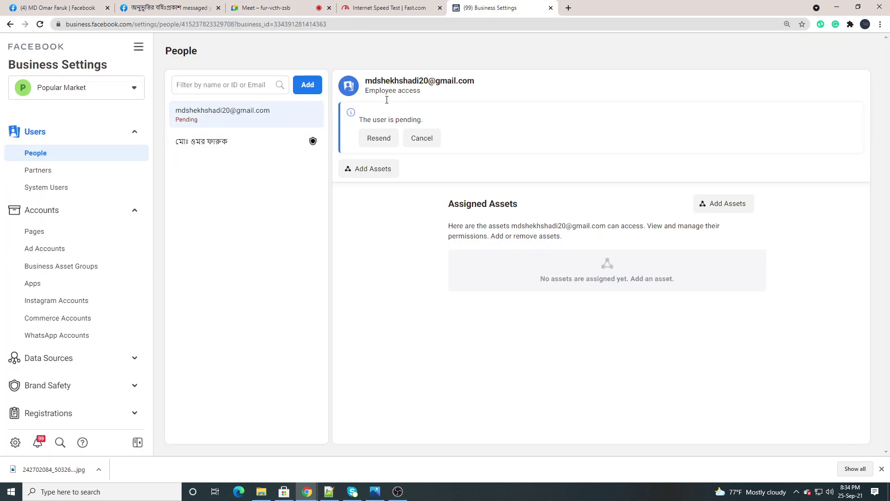
Cancel the first user's pending invitation and paste the copied e-mail into a new invite
left_click(427, 140)
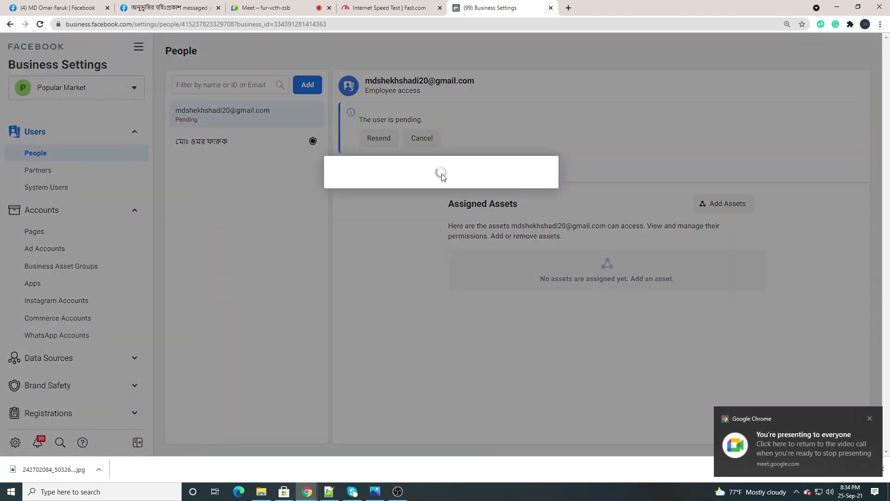
left_click(516, 225)
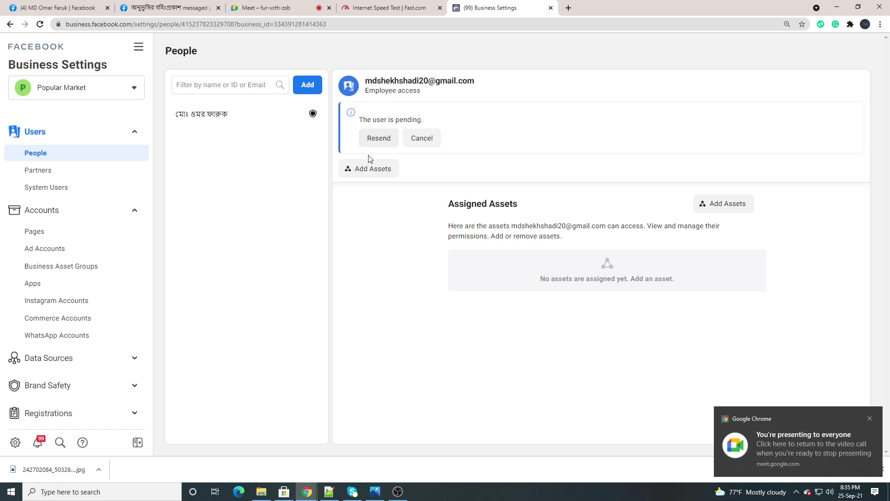
left_click(307, 85)
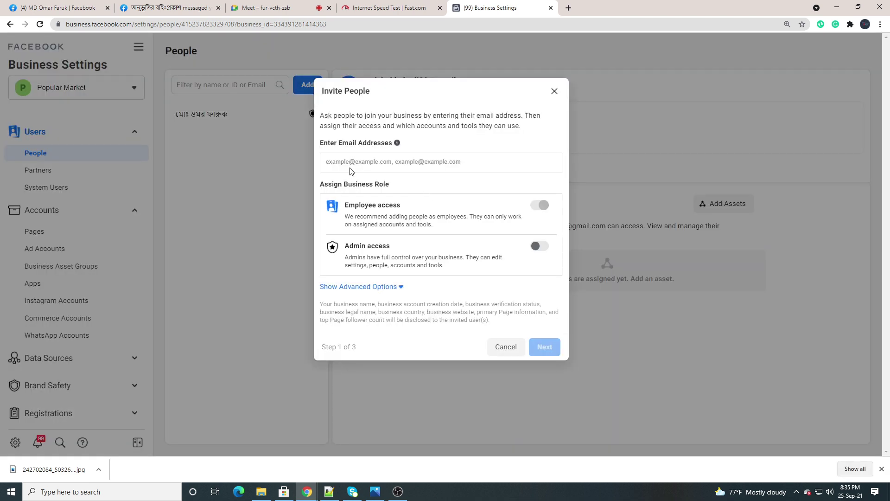
left_click(348, 162)
right_click(346, 163)
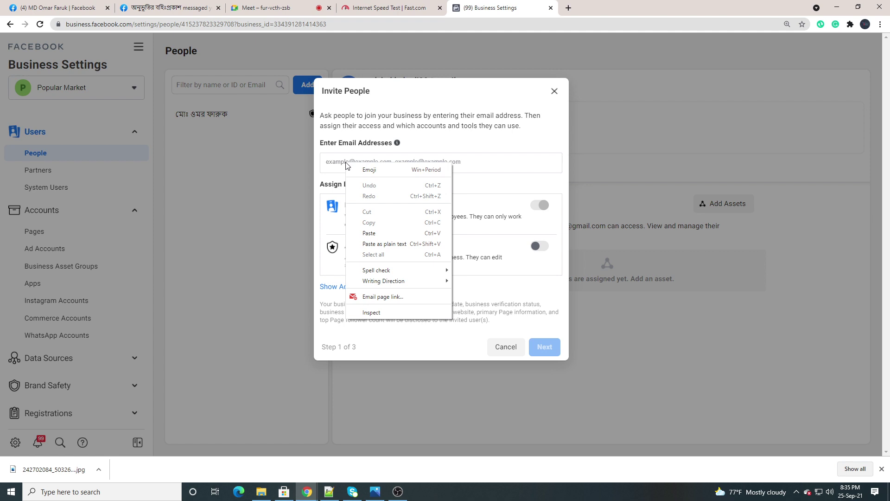
left_click(370, 233)
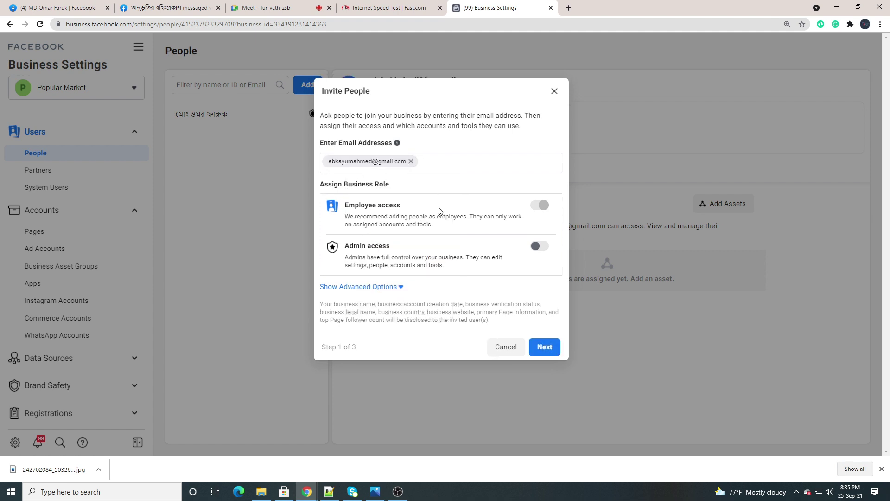
Send the invitation with employee access and no assets, then reload the People page
left_click(544, 348)
left_click(643, 346)
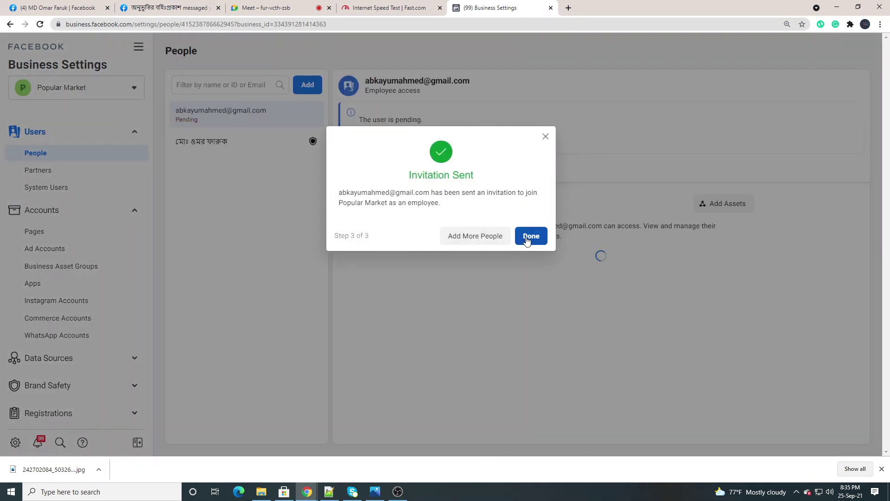
left_click(528, 236)
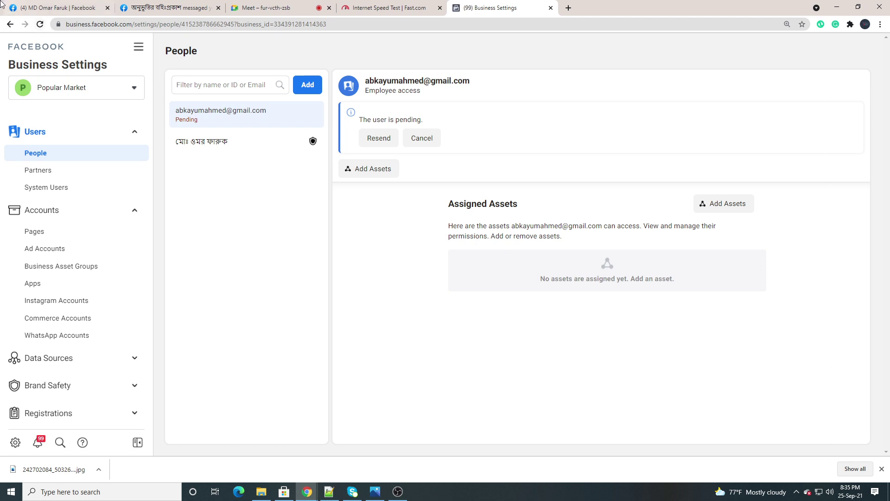
left_click(39, 24)
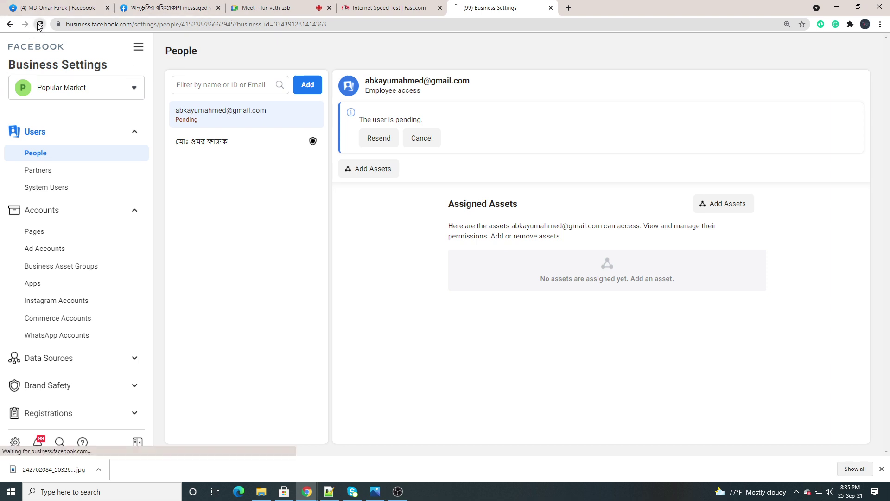
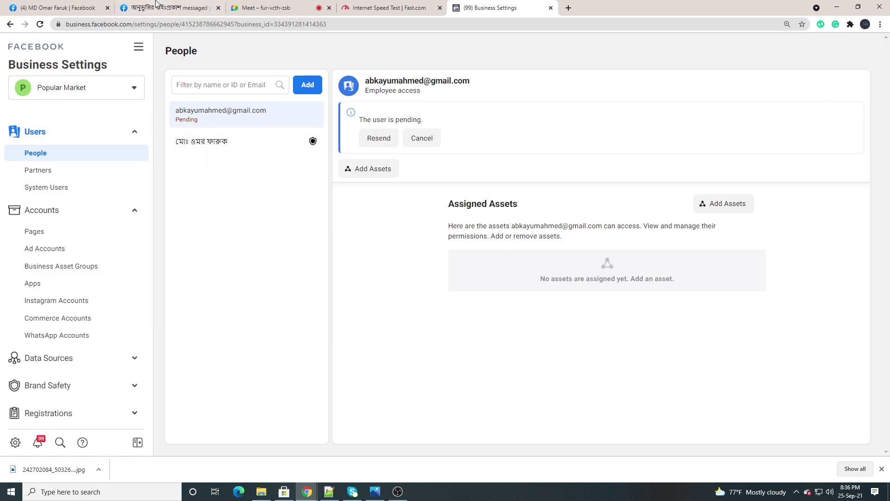
Close the Facebook message tab and reload the People page until the invited member appears by name
left_click(218, 8)
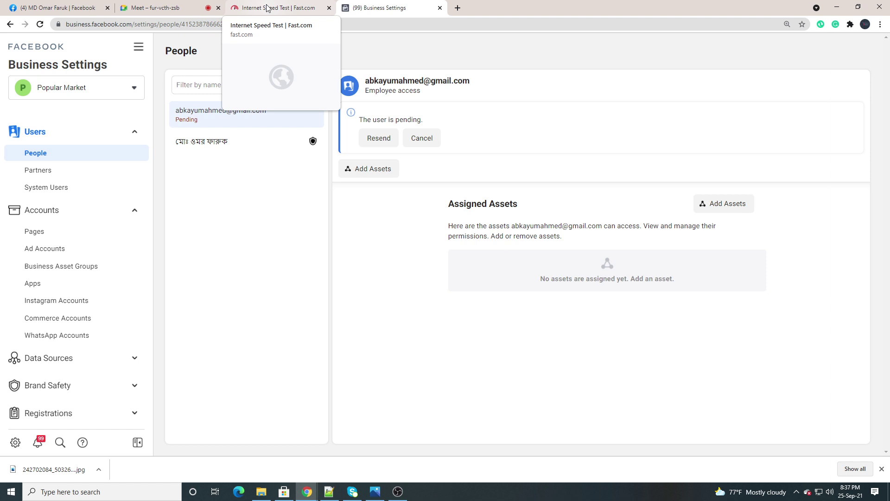
left_click(40, 25)
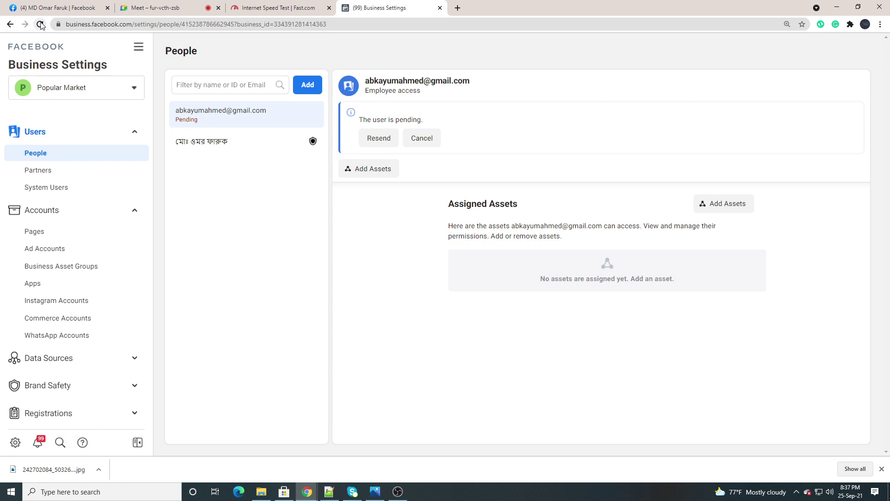
left_click(40, 24)
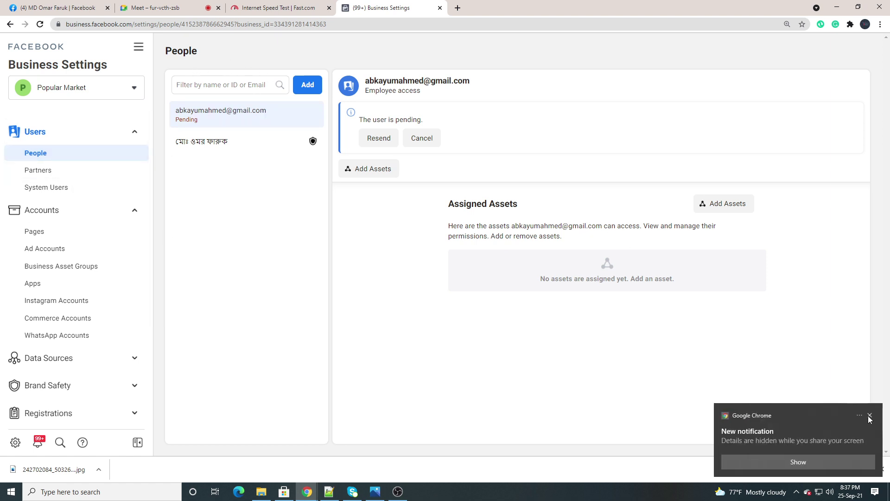
left_click(869, 415)
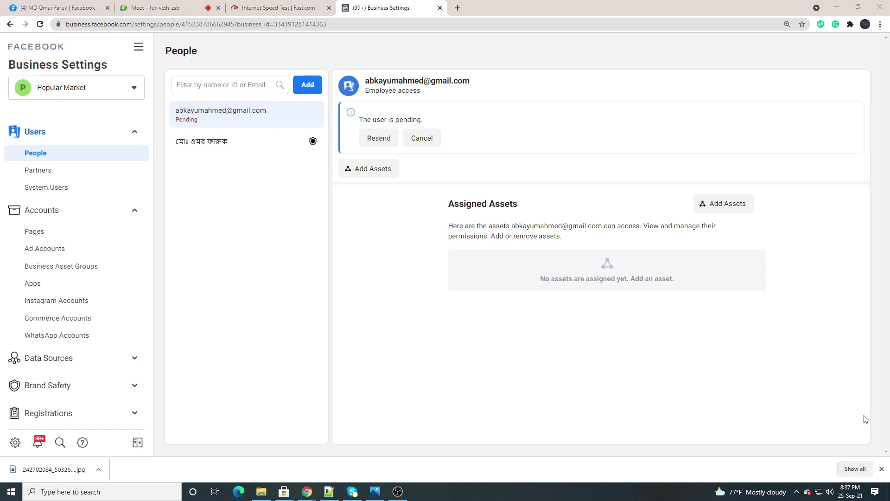
left_click(41, 24)
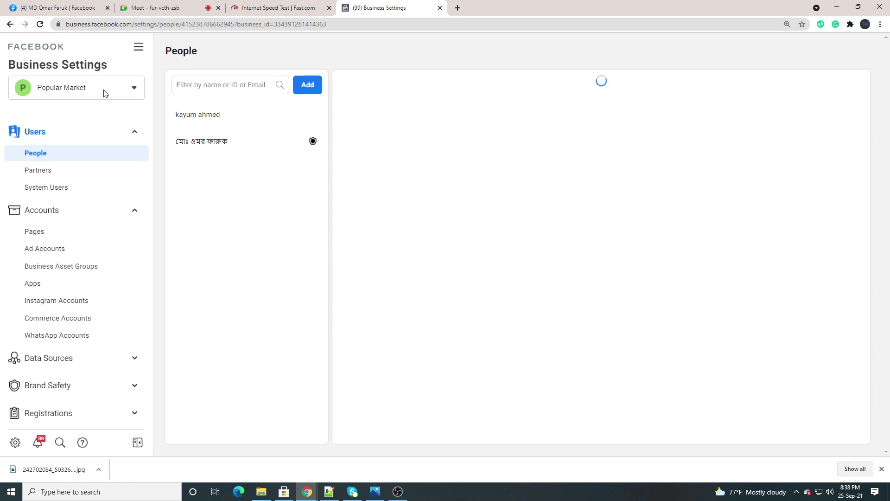
Switch to the Google Meet call and admit the person waiting to join
scroll(47, 350, "down", 3)
scroll(52, 341, "up", 3)
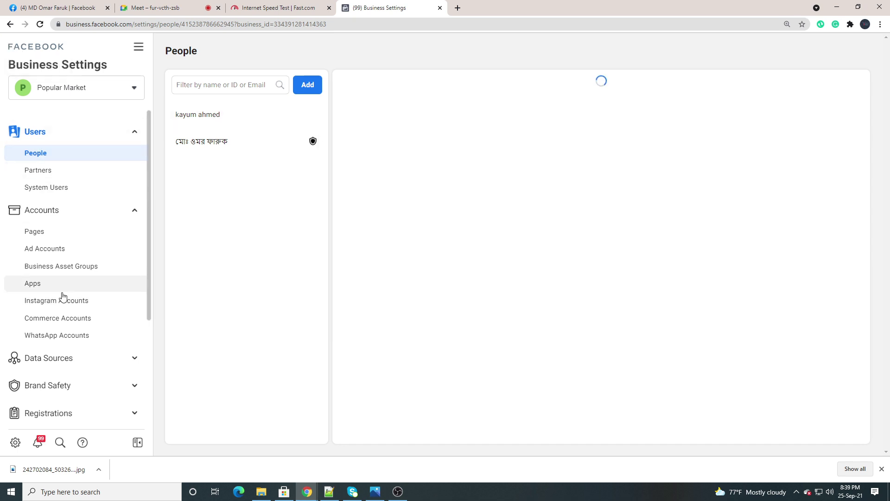
scroll(64, 297, "down", 3)
scroll(66, 306, "up", 3)
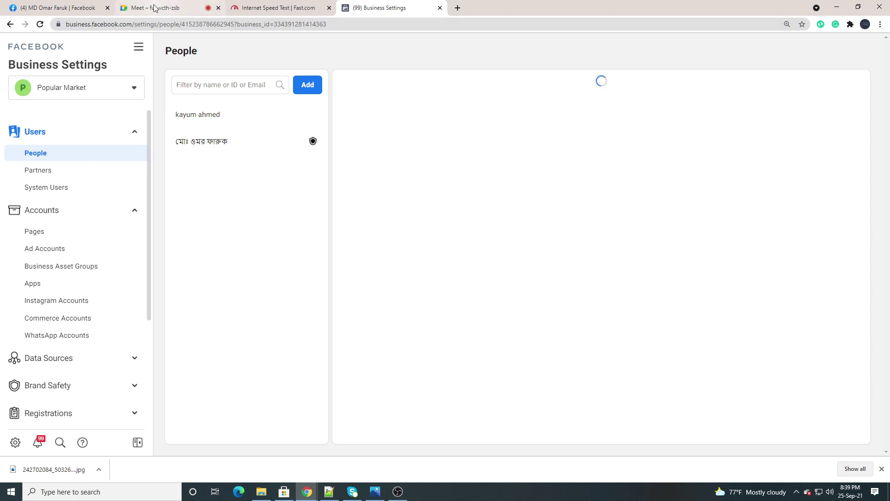
left_click(154, 8)
left_click(540, 89)
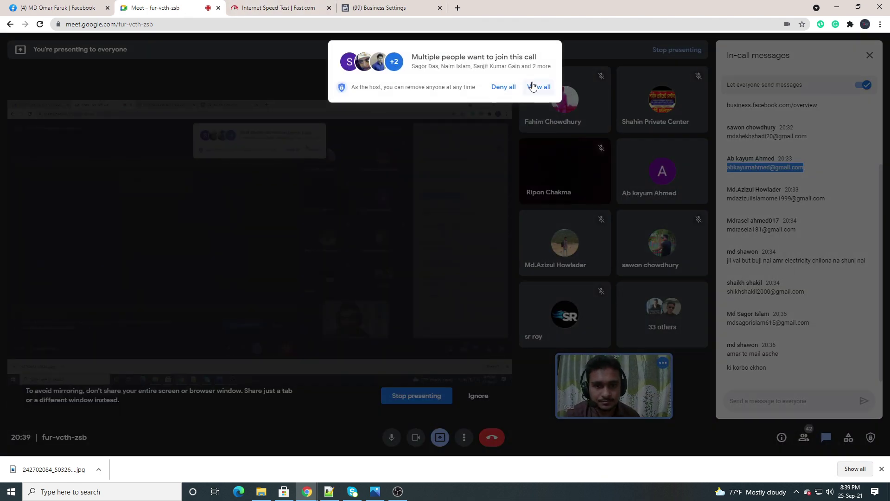
Admit all five waiting people into the Meet call, then go back to Business Settings
left_click(533, 87)
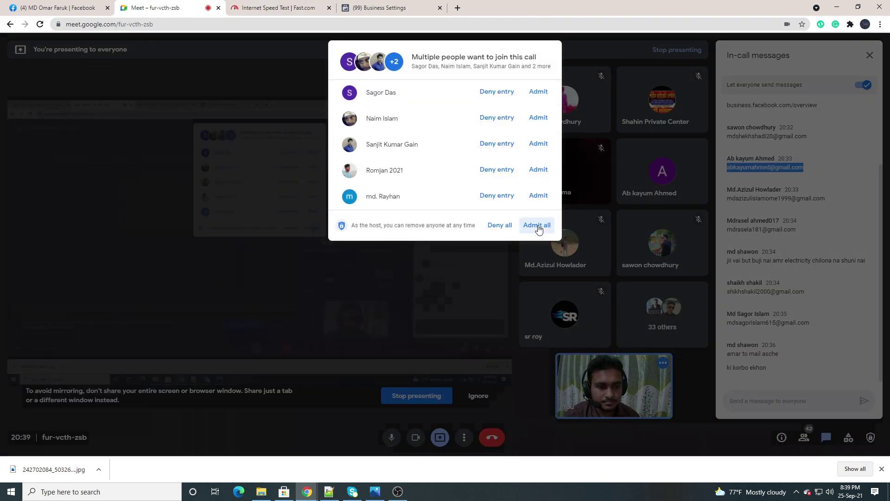
left_click(537, 226)
left_click(379, 7)
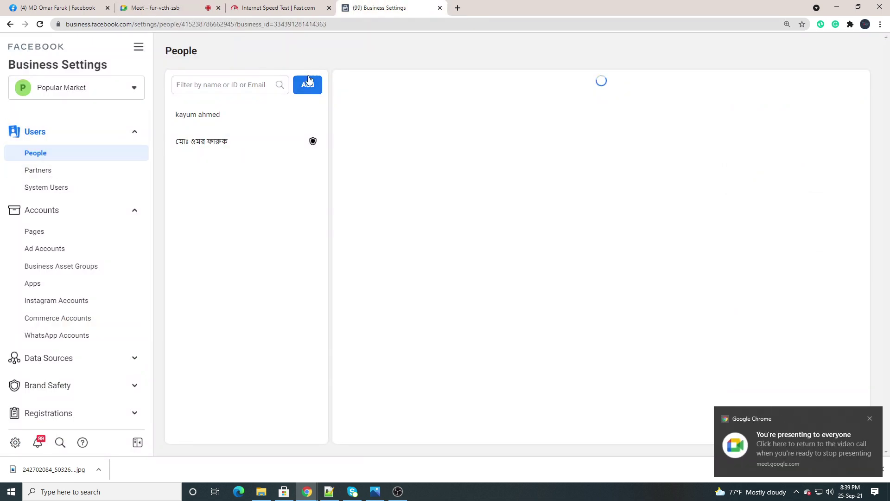
Remove the Solutions Engineering Team partner from Popular Market's Partners page
left_click(870, 419)
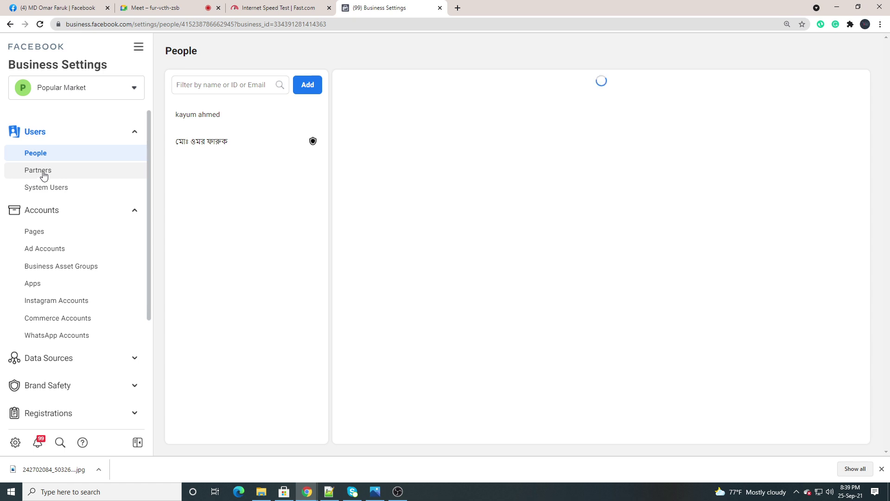
left_click(43, 172)
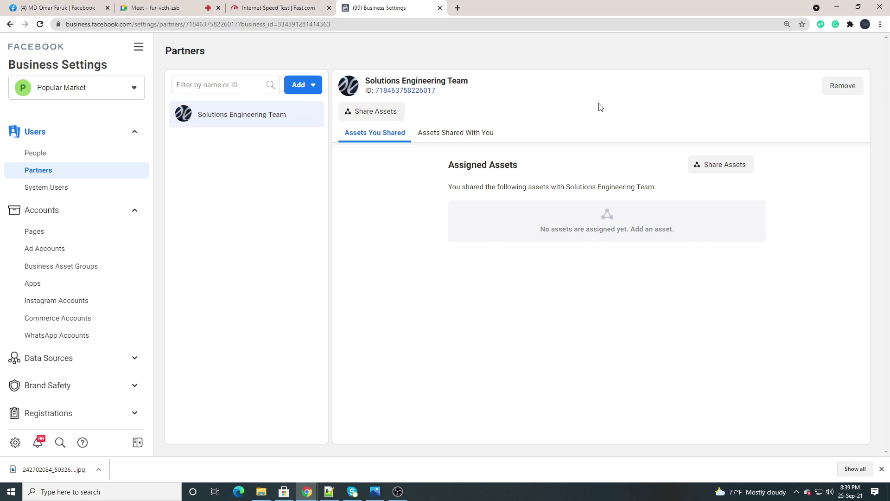
left_click(841, 87)
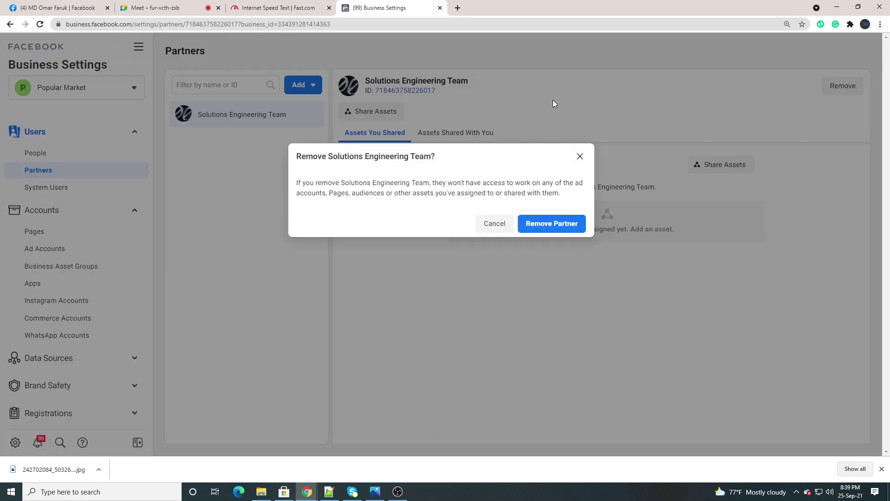
left_click(538, 223)
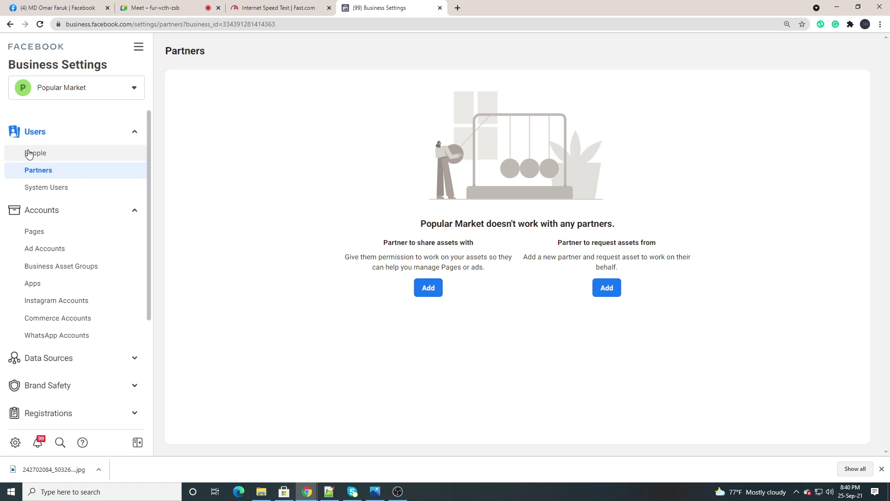
left_click(59, 172)
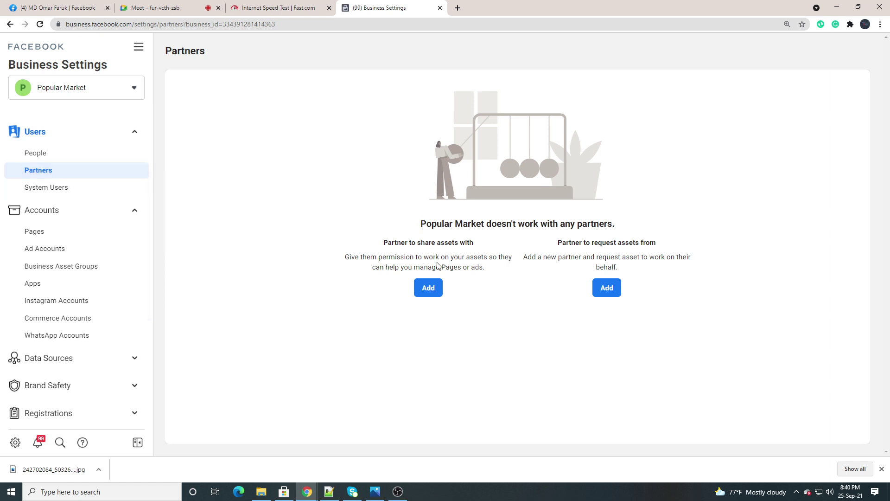
Start adding a partner to share assets with, cancel it, and switch to Meet
left_click(427, 288)
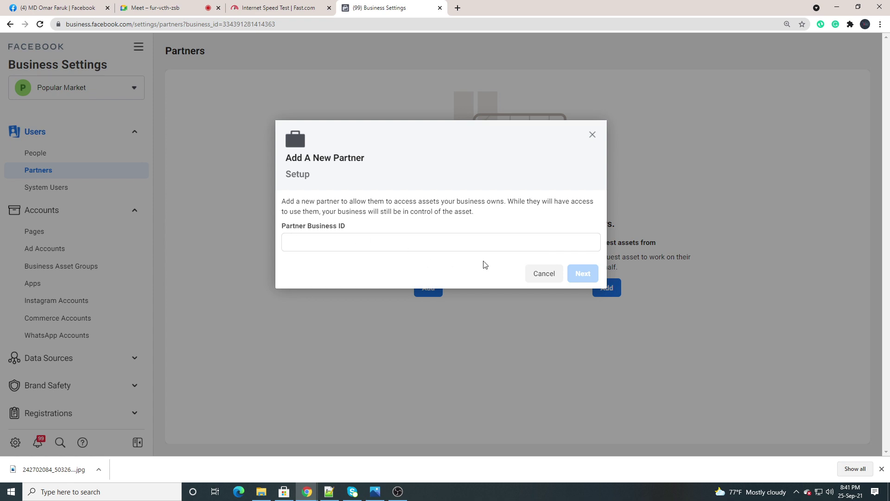
left_click(545, 279)
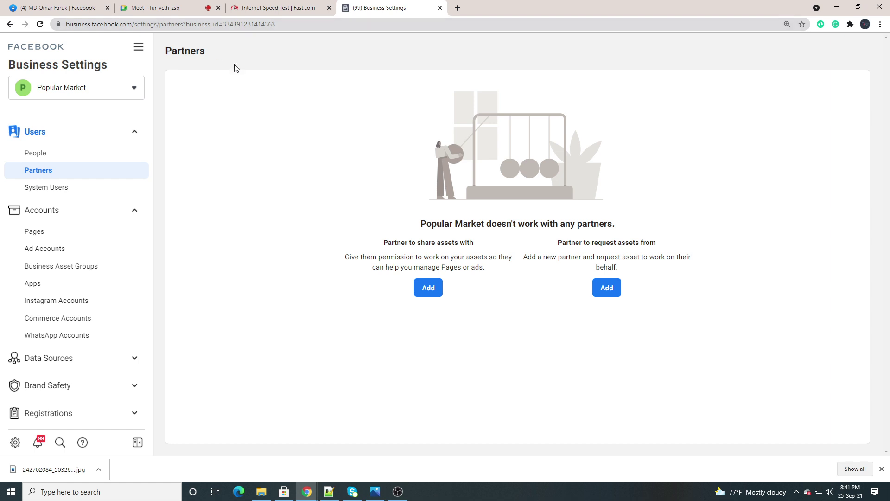
left_click(194, 10)
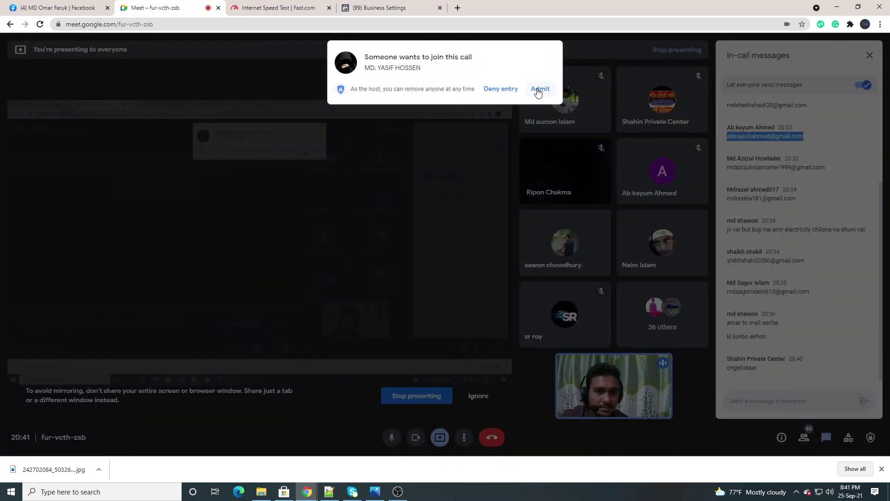
Admit each of the two join requests in Meet, returning to the Partners page after each
left_click(539, 88)
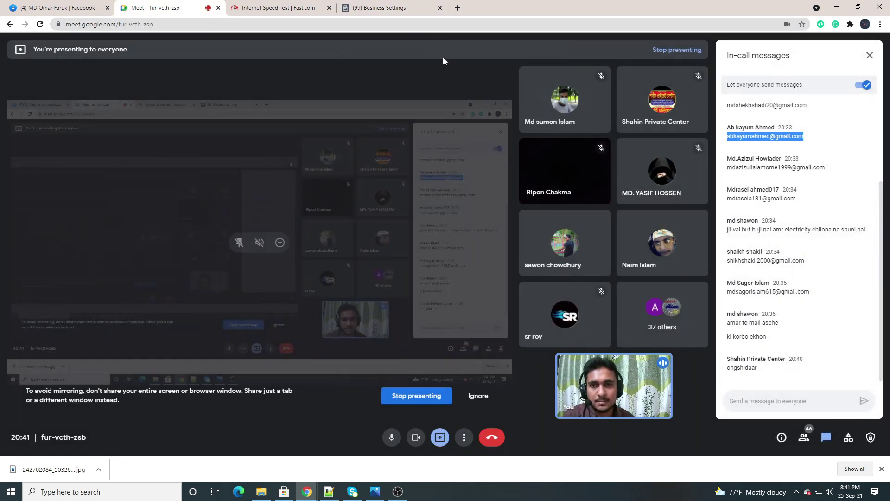
left_click(371, 6)
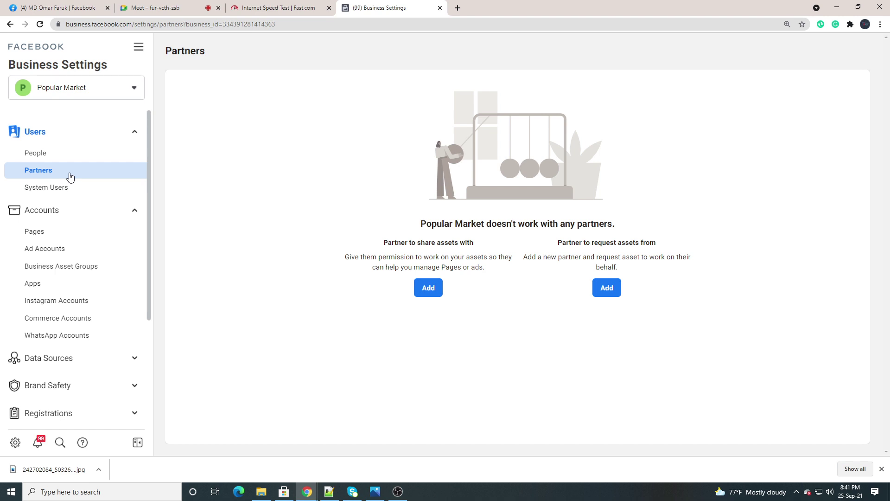
left_click(186, 8)
left_click(540, 88)
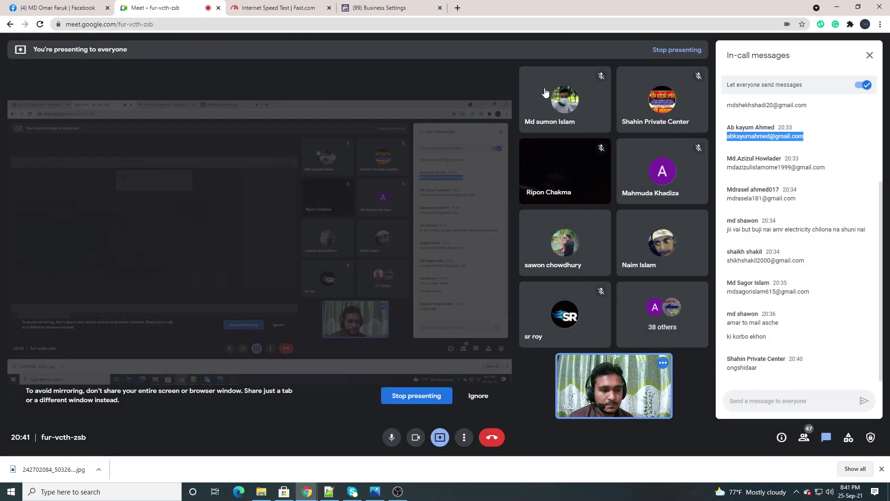
left_click(368, 7)
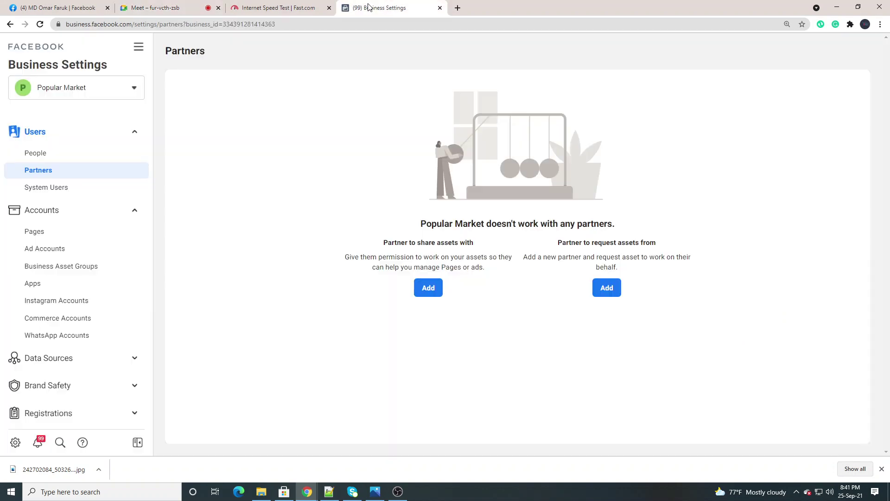
left_click(280, 25)
left_click(296, 23)
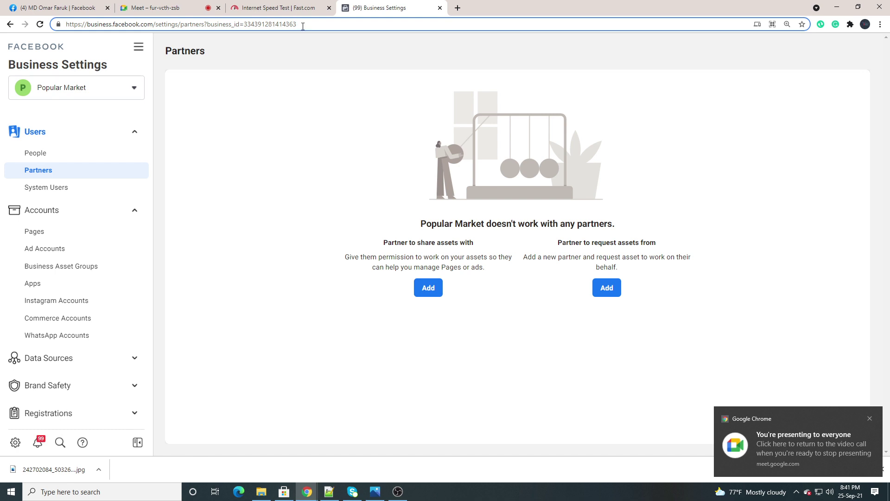
left_click_drag(303, 24, 256, 24)
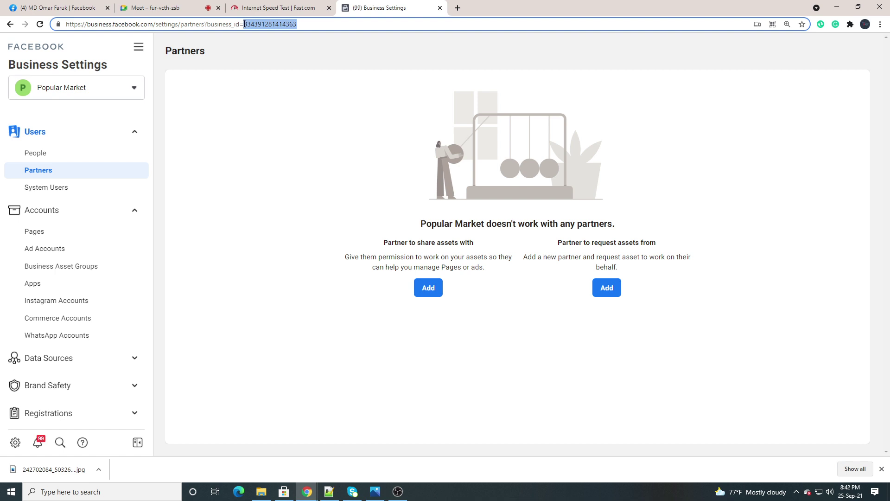
left_click(304, 23)
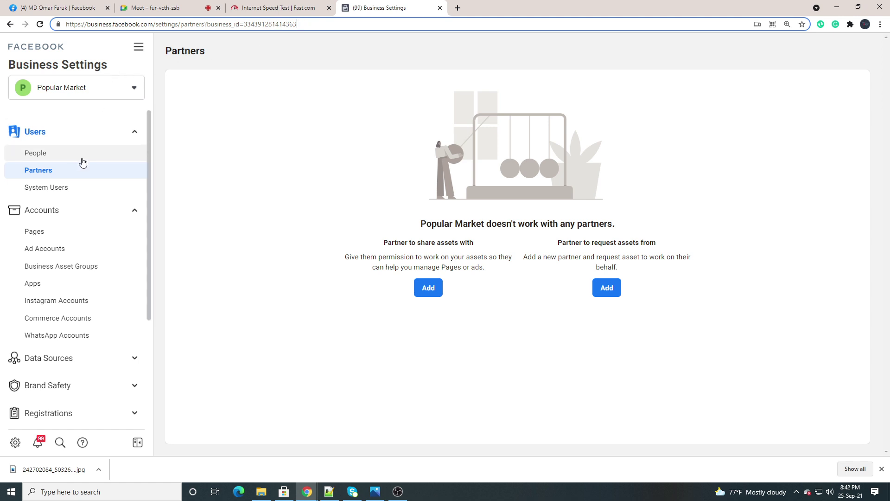
scroll(92, 165, "down", 3)
scroll(92, 165, "down", 1)
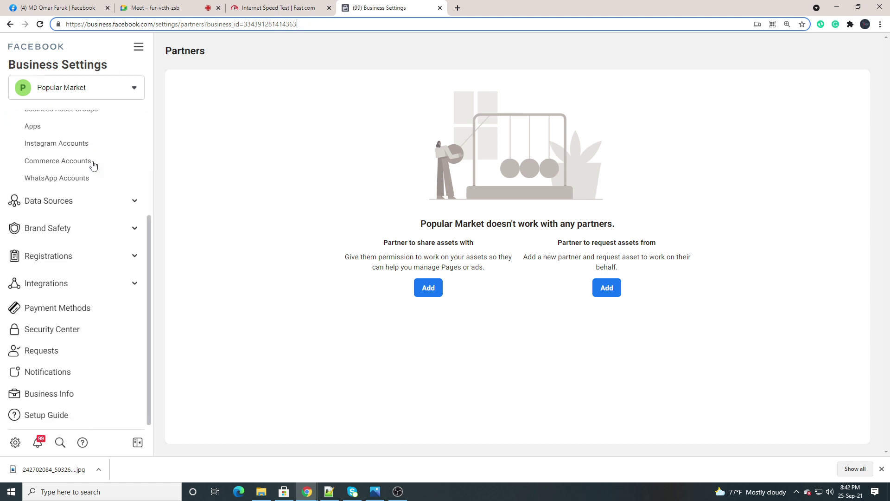
Show Popular Market's Business Info with its Business Manager ID, and reveal the hidden taskbar apps
left_click(50, 398)
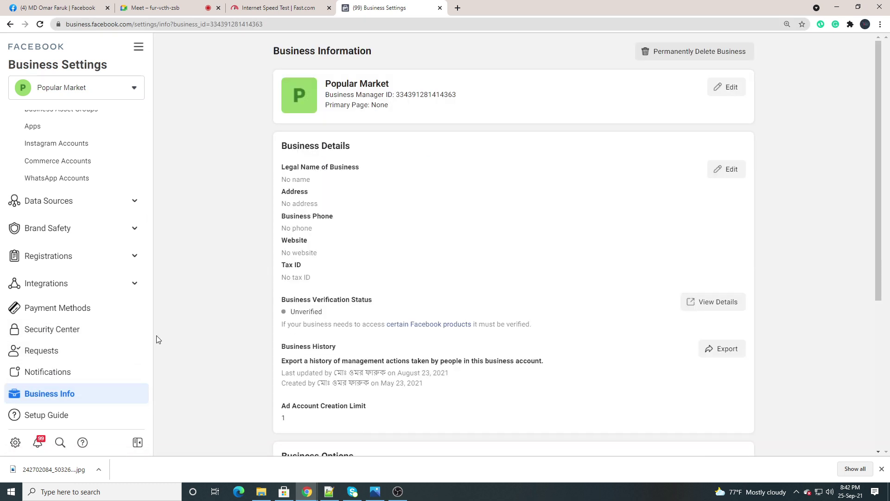
scroll(297, 334, "down", 5)
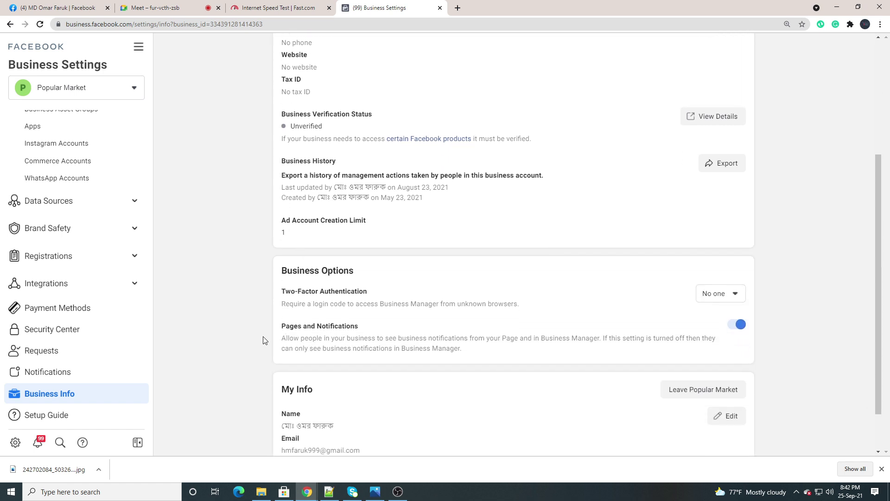
scroll(312, 316, "up", 5)
scroll(324, 273, "down", 5)
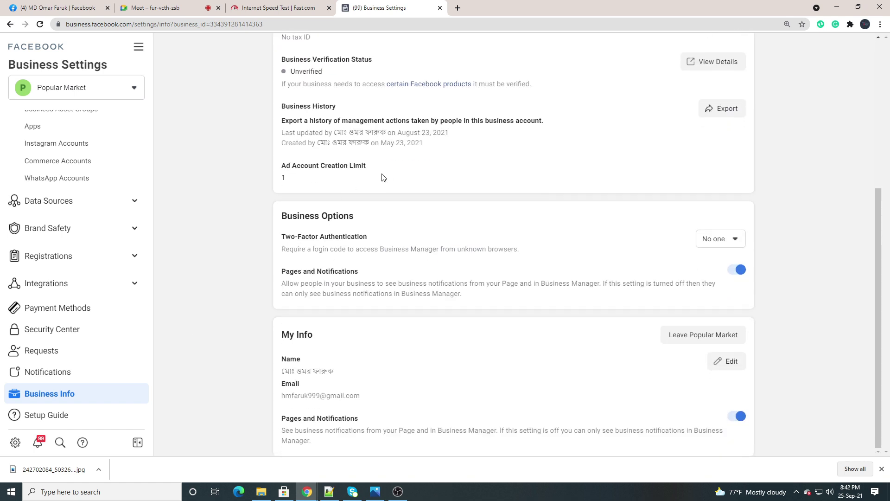
scroll(351, 245, "up", 5)
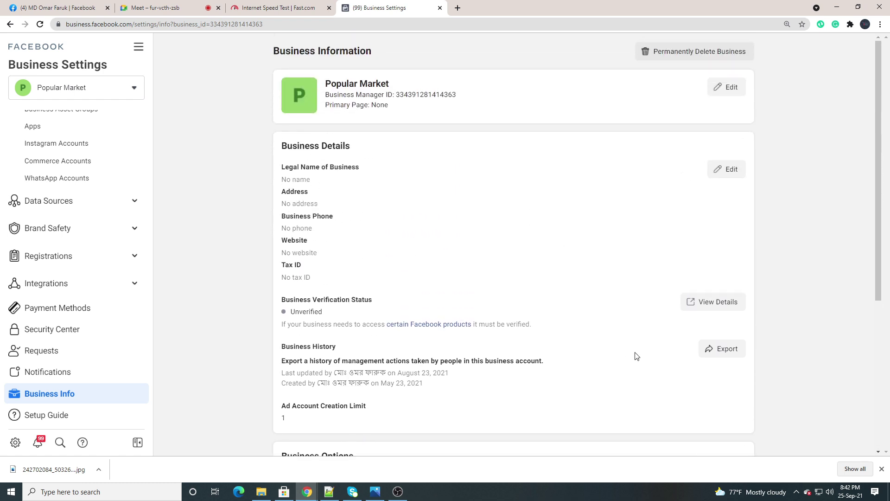
left_click(796, 491)
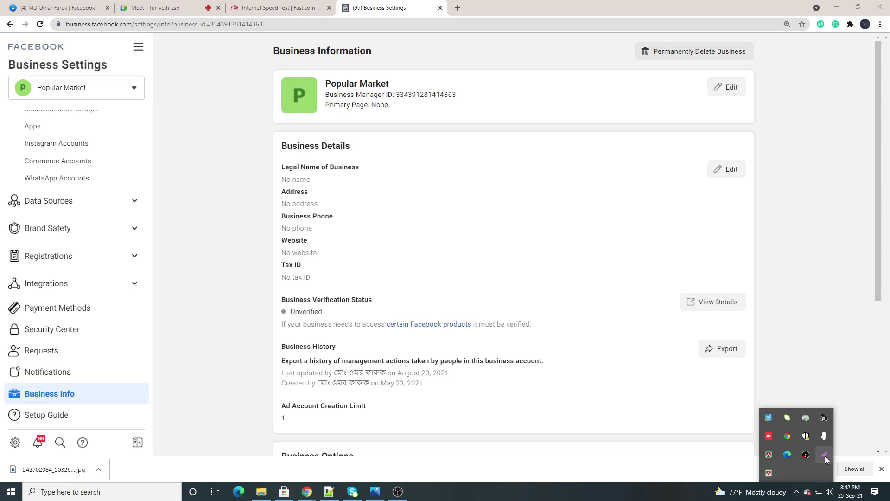
Frame the Business Manager ID in Lightshot, close the capture, and select the ID in the URL
left_click(824, 454)
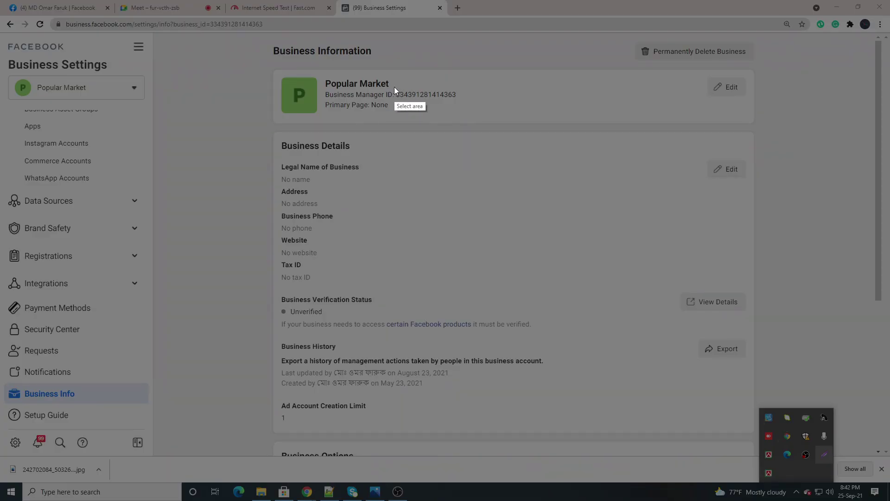
mouse_move(394, 87)
left_mouse_down()
mouse_move(420, 102)
mouse_move(471, 103)
left_mouse_up()
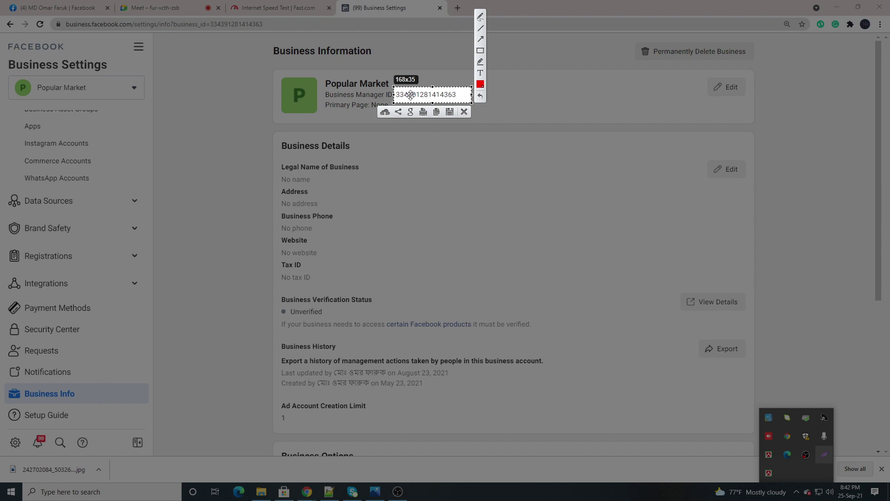
left_click(464, 113)
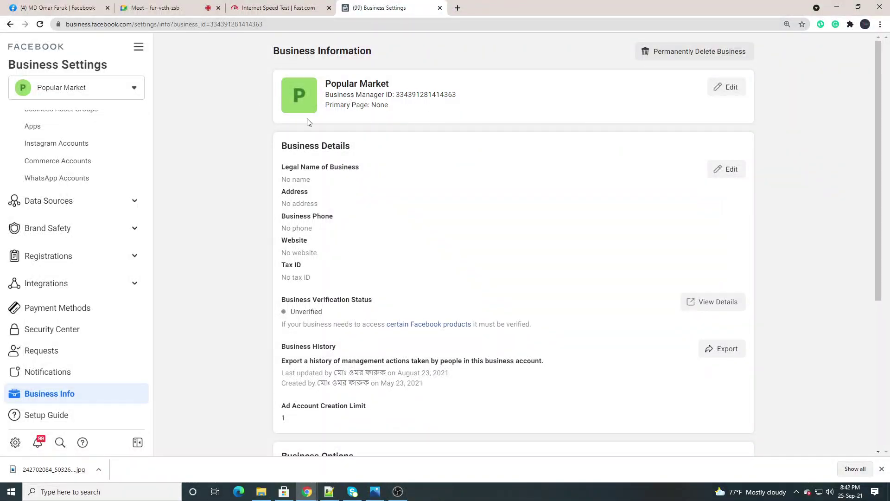
left_click_drag(266, 27, 212, 24)
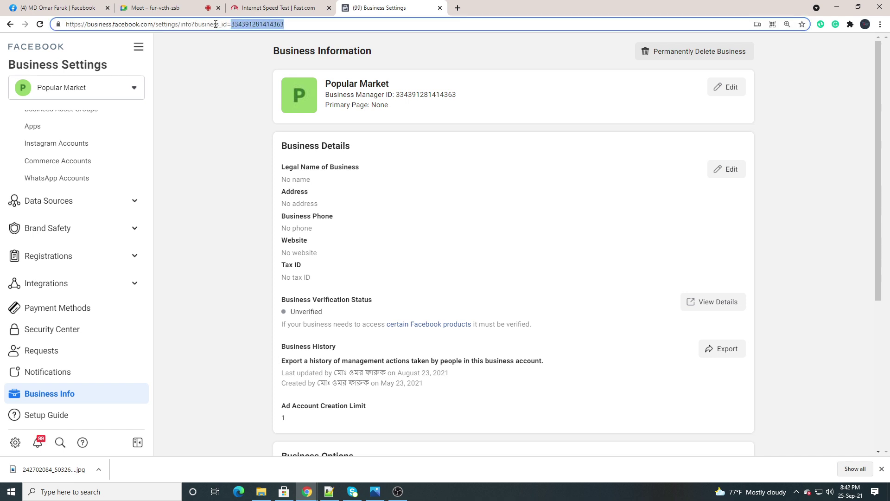
Copy the business ID from the address bar and go to the Partners page
right_click(243, 25)
left_click(280, 87)
left_click(213, 103)
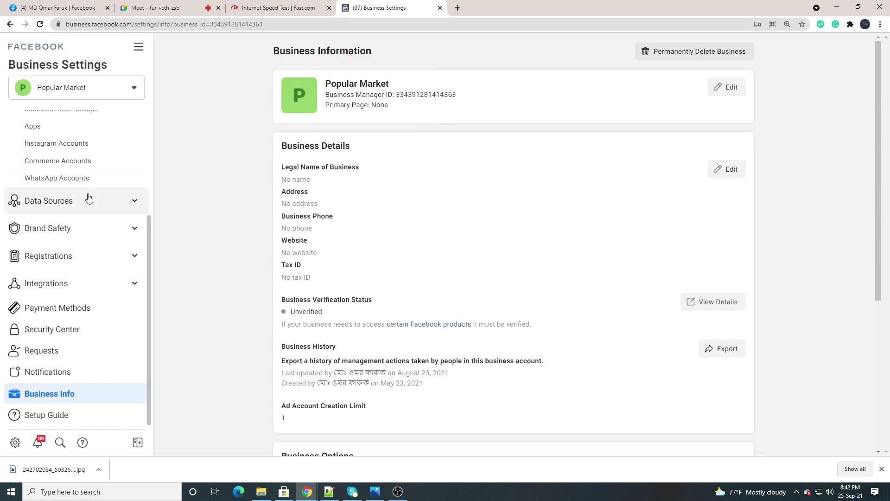
scroll(88, 198, "up", 3)
left_click(53, 173)
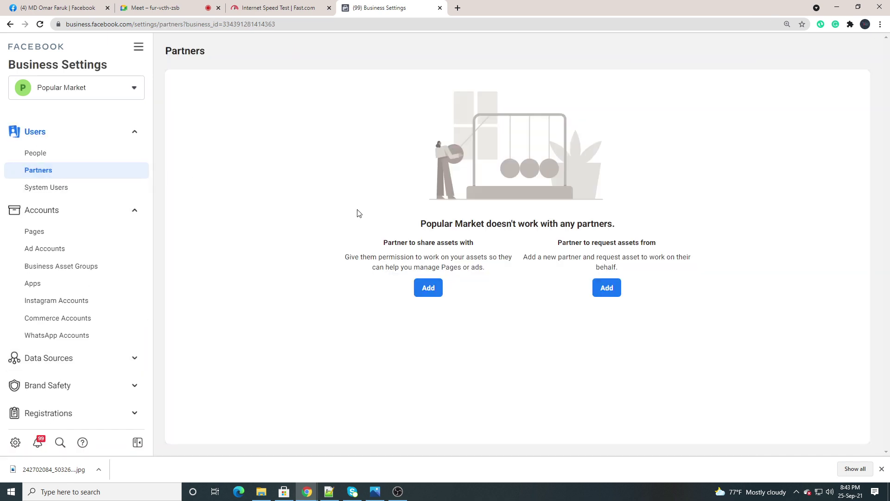
Paste Popular Market's own ID as a new partner's Business ID, getting the own-ID error
left_click(424, 290)
left_click(299, 242)
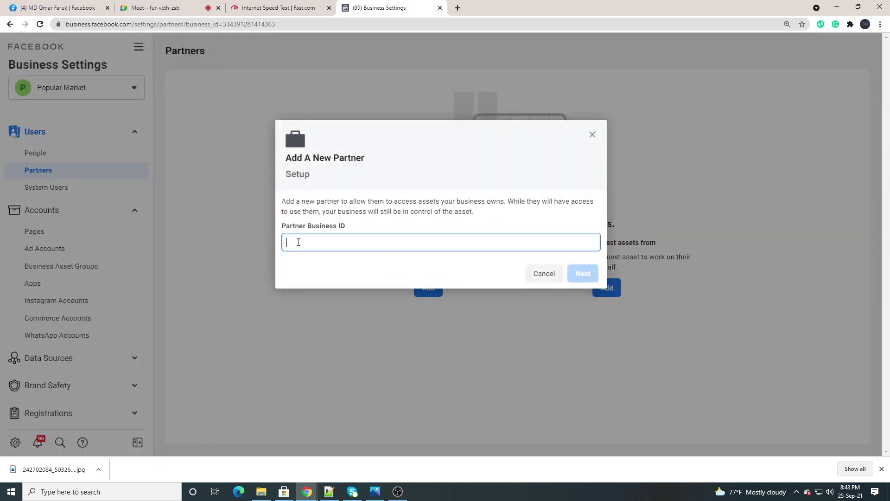
right_click(298, 243)
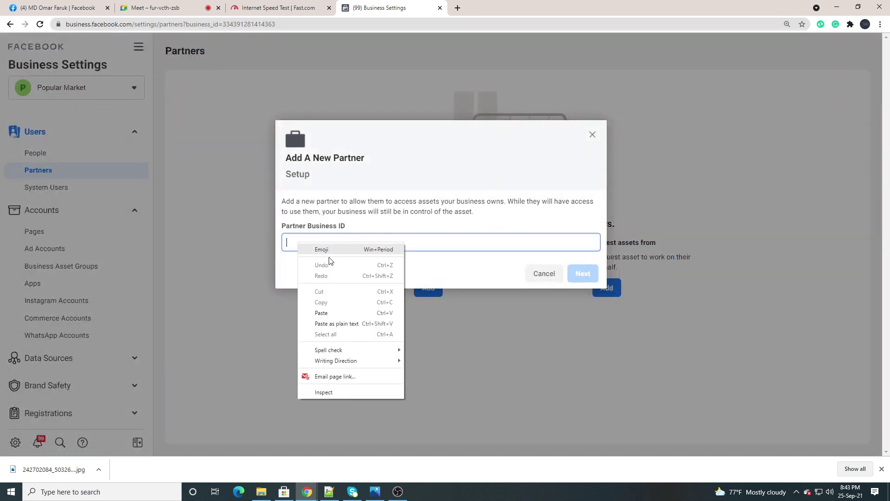
left_click(320, 312)
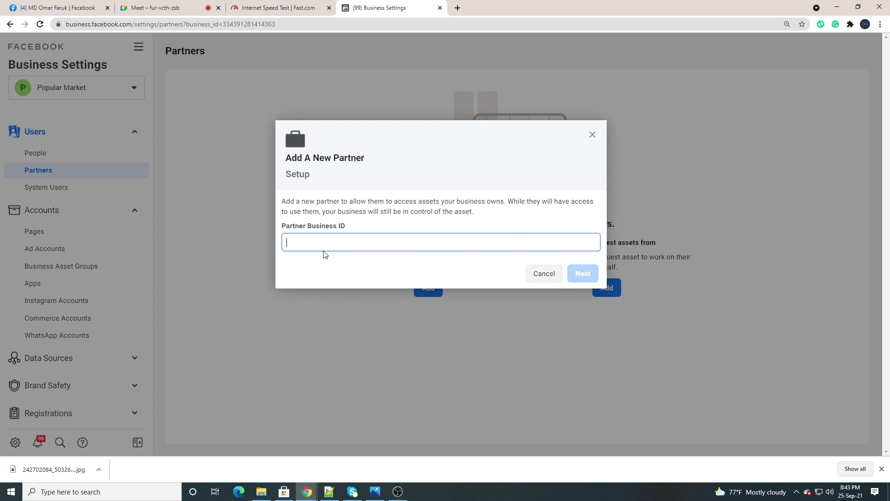
key("ctrl+v")
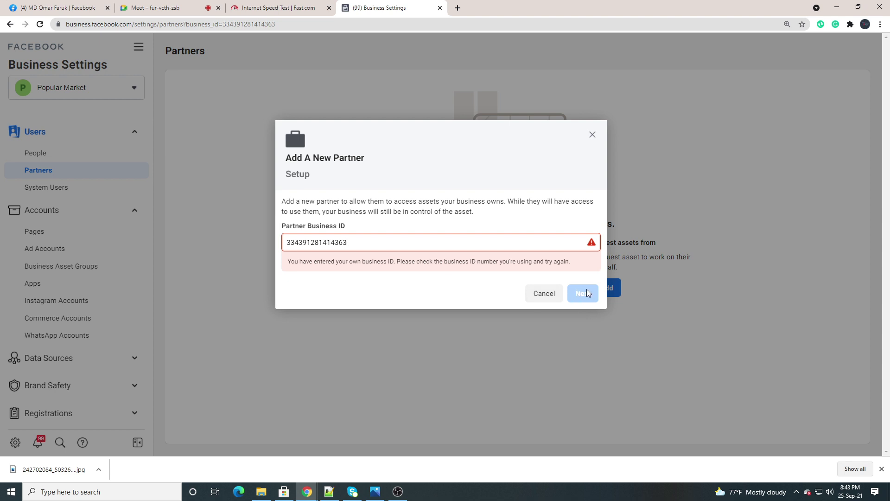
left_click(177, 4)
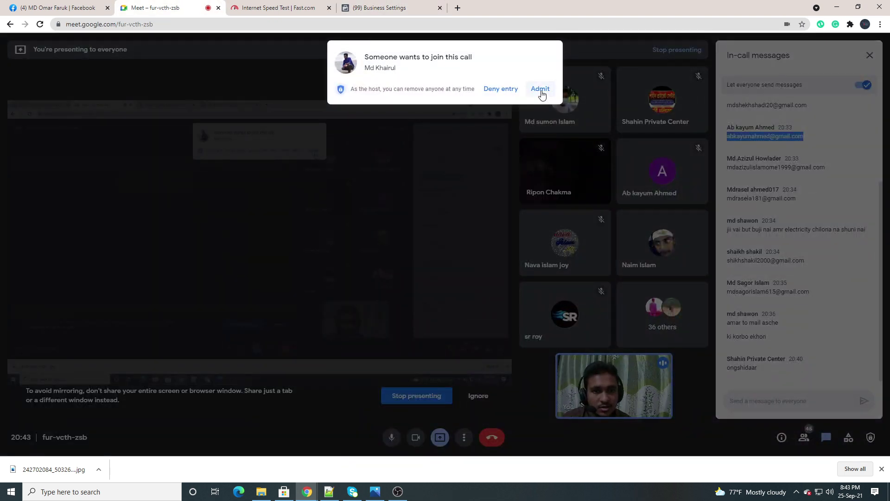
Admit the waiting participant, close the in-call messages panel, and return to Business Settings
left_click(541, 89)
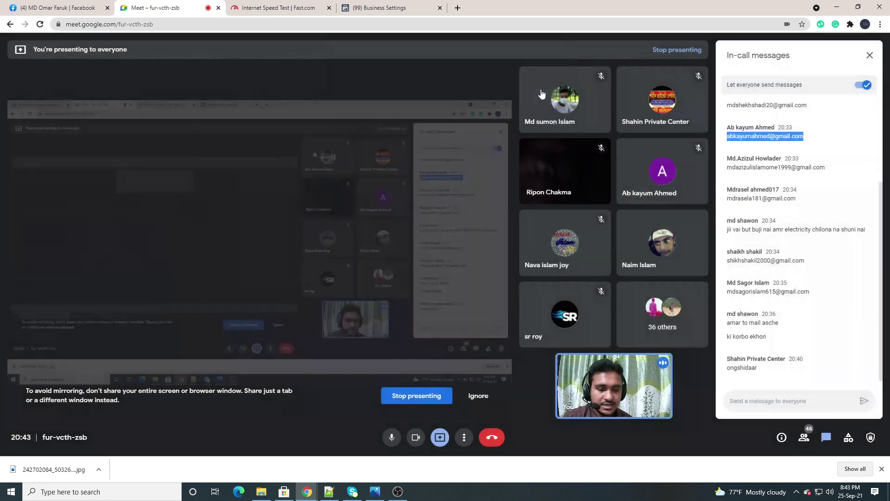
left_click(810, 136)
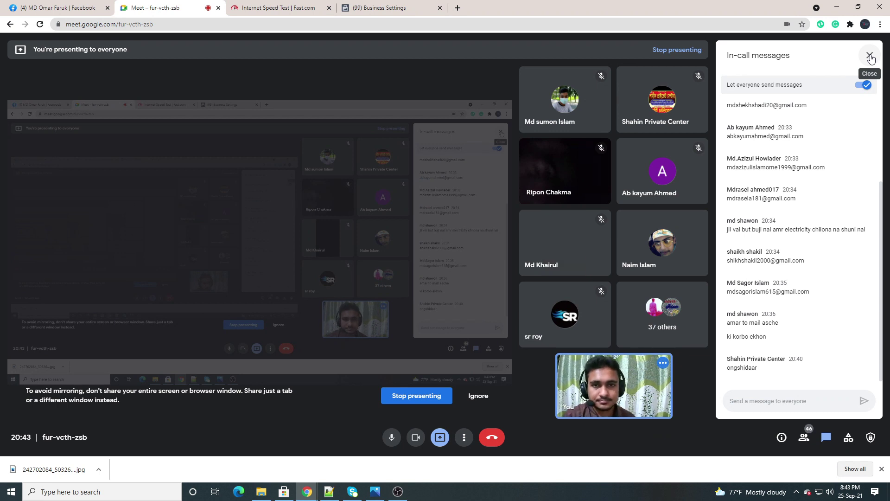
left_click(870, 56)
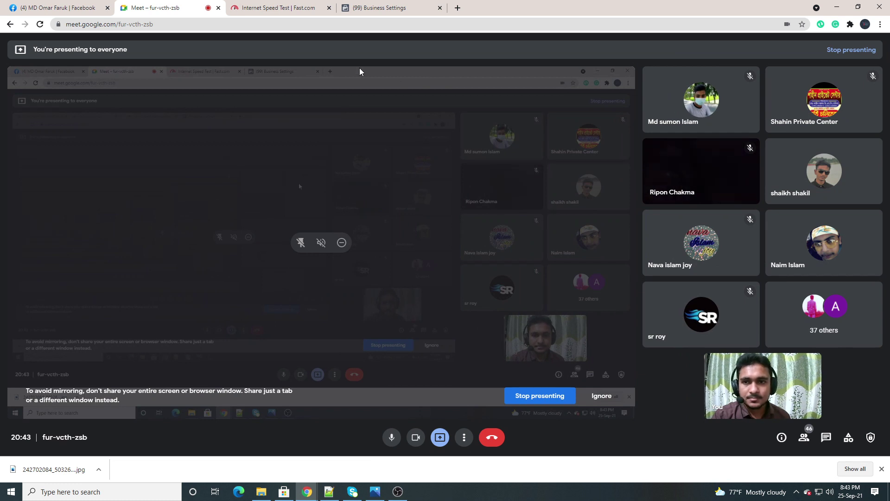
left_click(376, 5)
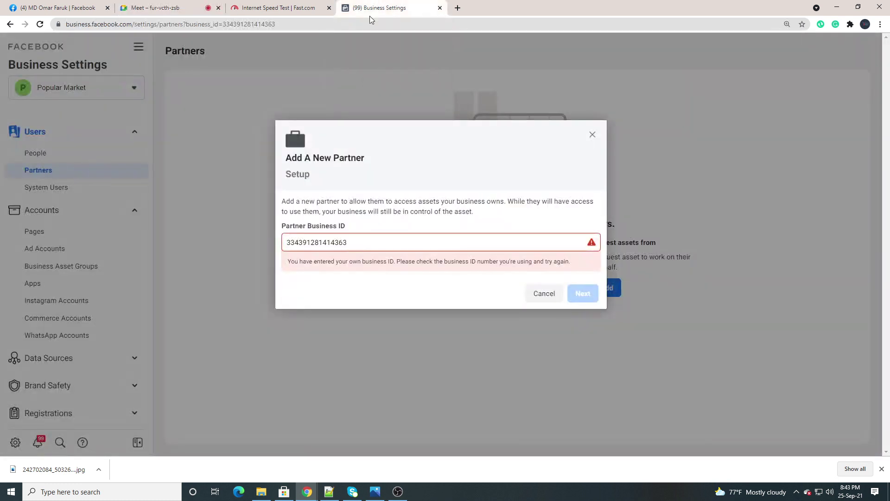
Cancel the partner dialog, remove the employee from People, and reload so only the owner remains
left_click(592, 135)
left_click(37, 154)
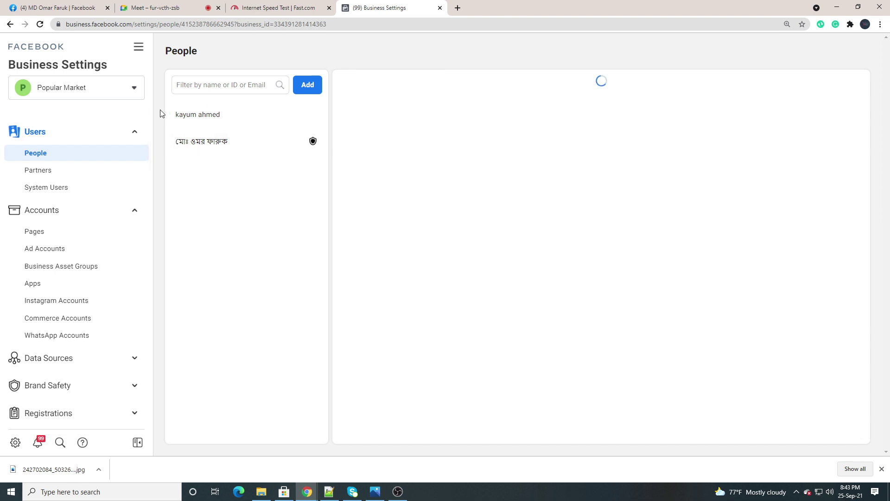
left_click(234, 121)
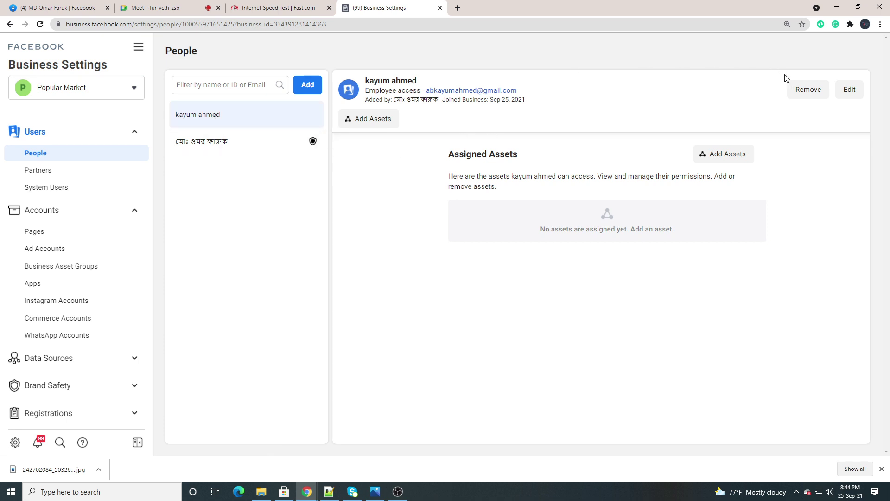
left_click(806, 93)
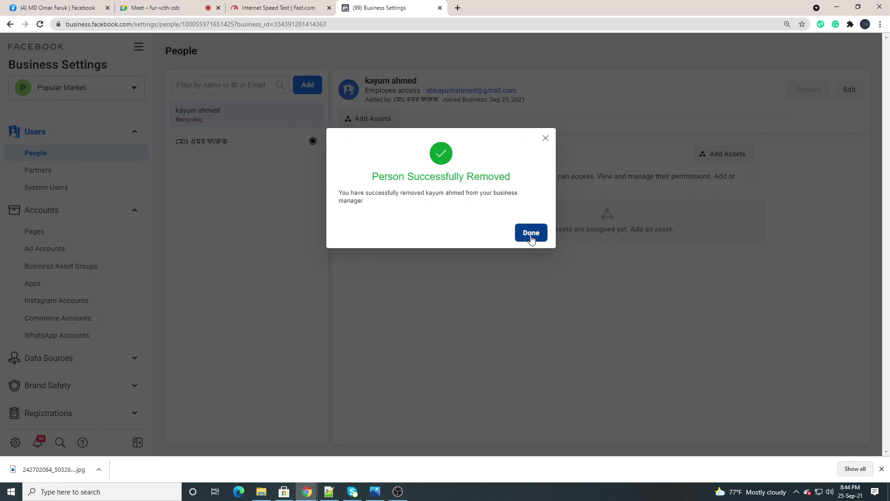
left_click(532, 233)
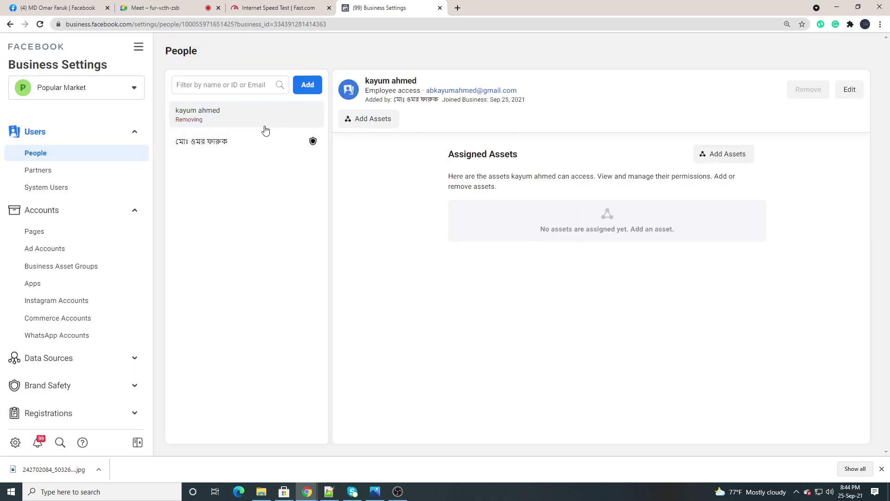
left_click(40, 25)
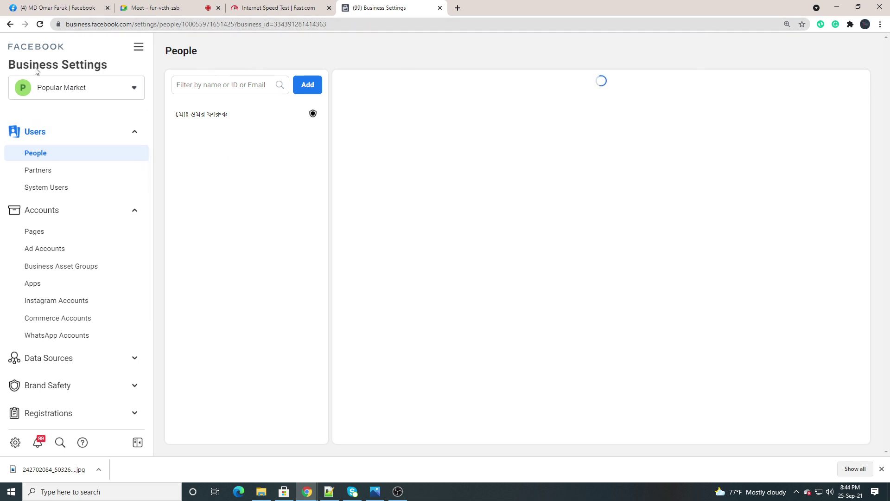
Check the Partners page, which still lists no partners
left_click(39, 172)
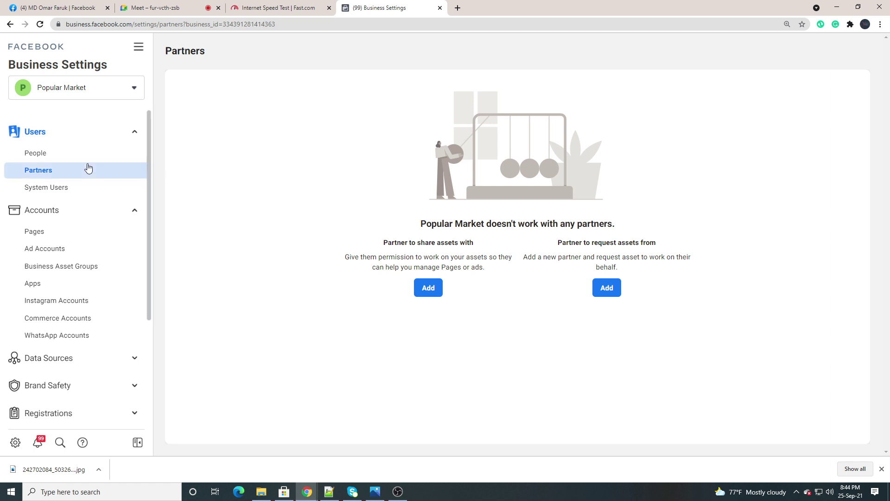
scroll(88, 167, "down", 2)
scroll(88, 166, "up", 1)
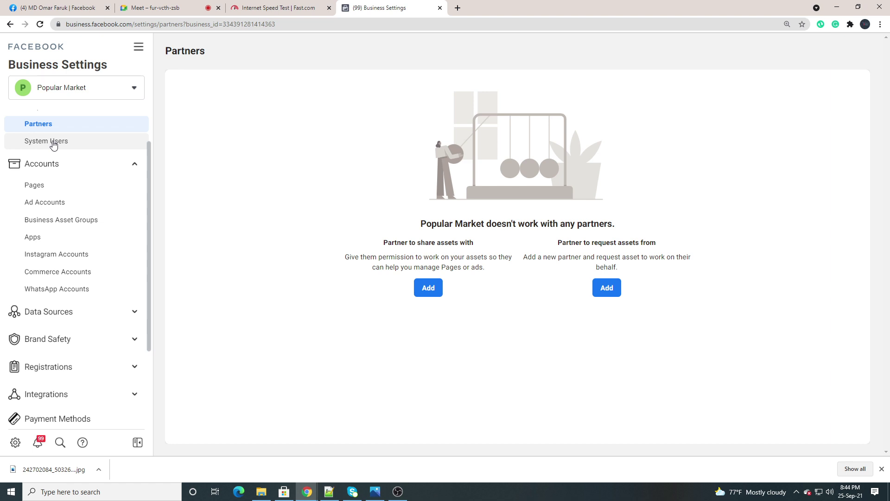
scroll(53, 145, "up", 1)
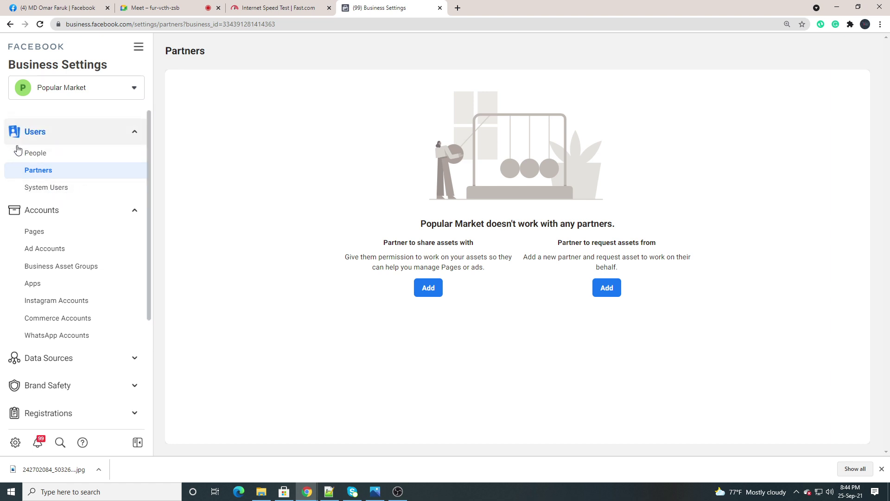
Back on People, collapse the Users settings group and toggle the Accounts group
left_click(40, 153)
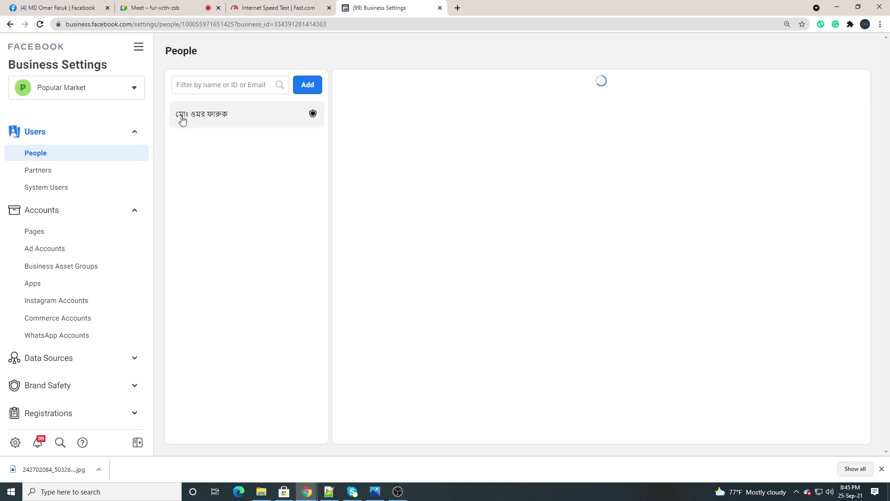
left_click(136, 131)
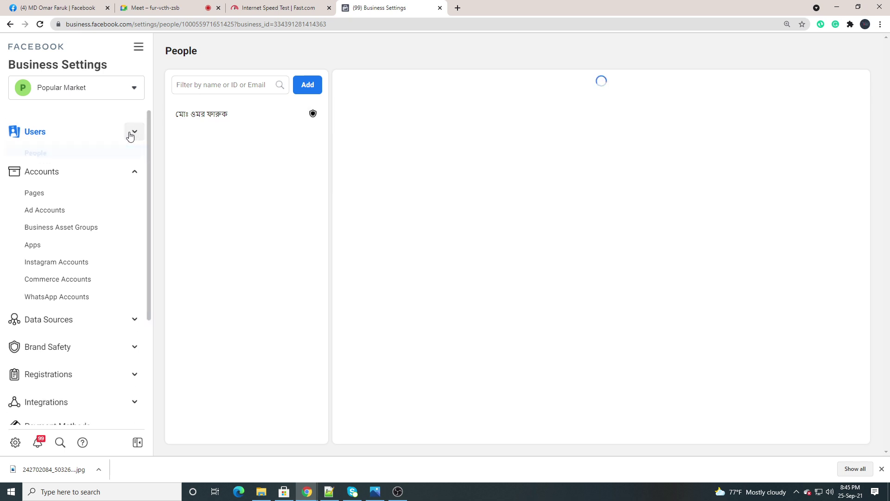
left_click(131, 164)
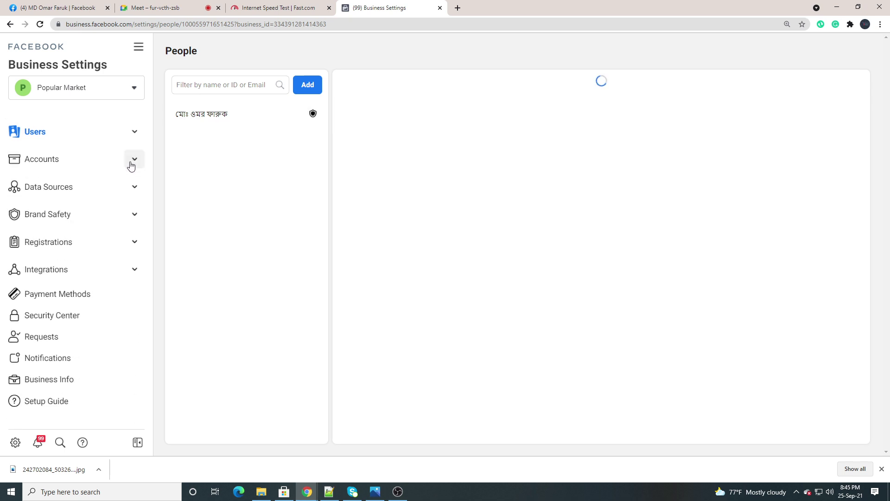
left_click(131, 164)
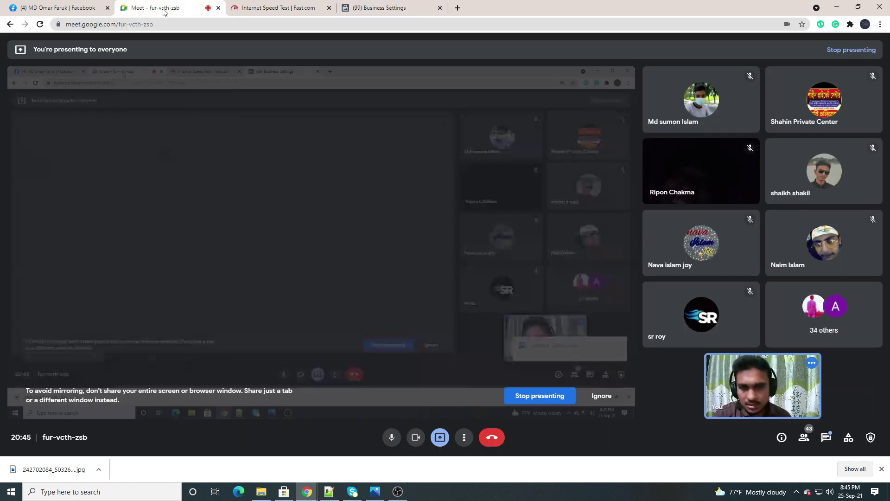
Glance at the Meet call, then switch back to the Business Settings People page
left_click(160, 9)
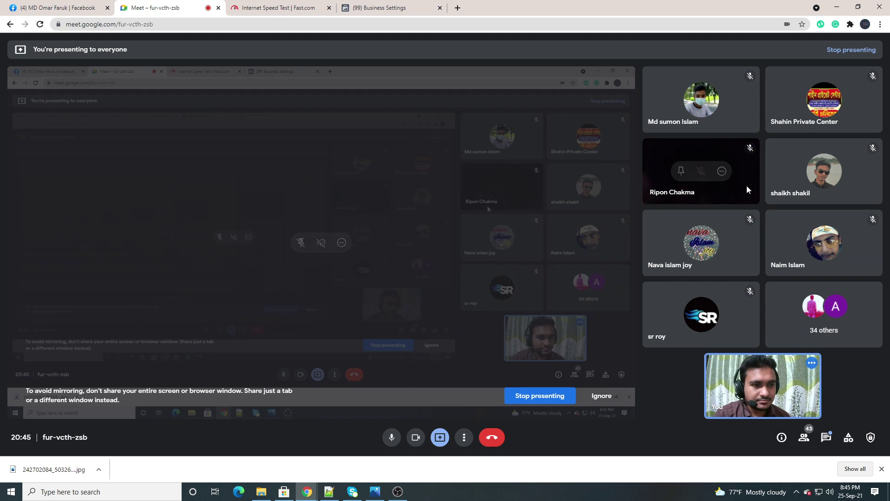
mouse_move(651, 175)
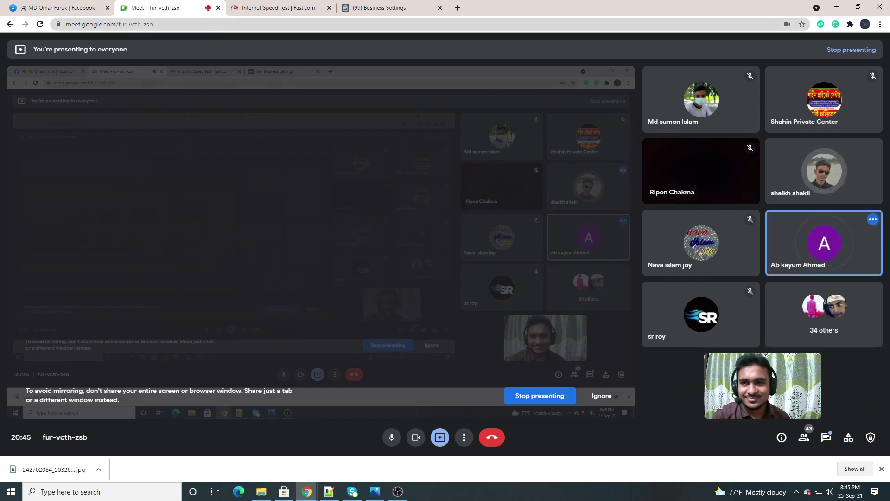
left_click(381, 7)
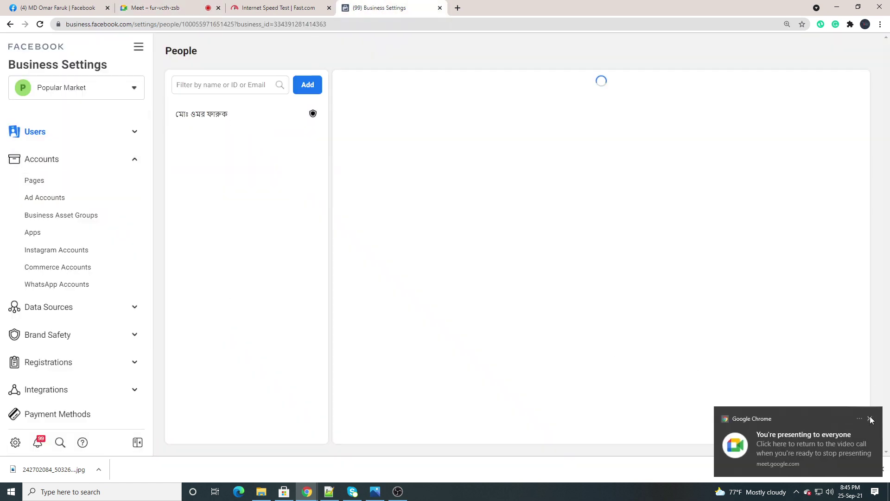
Dismiss the presenting notification and toggle the Accounts group in the sidebar
left_click(869, 418)
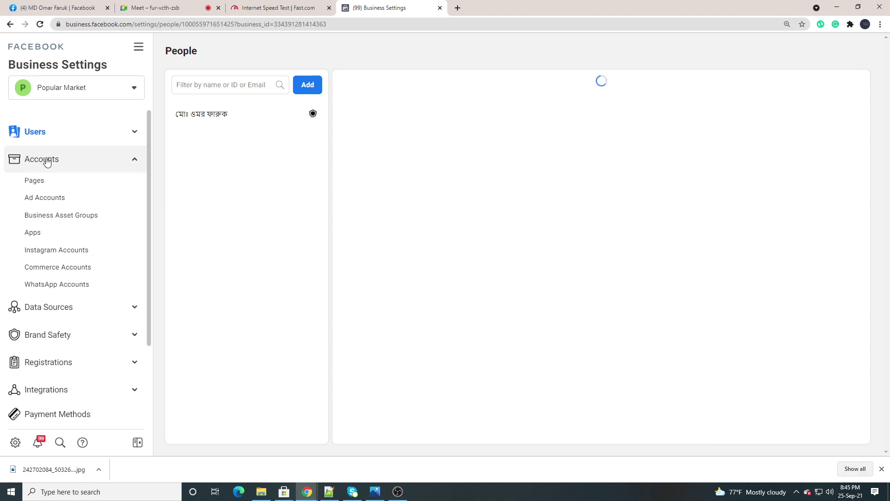
left_click(88, 160)
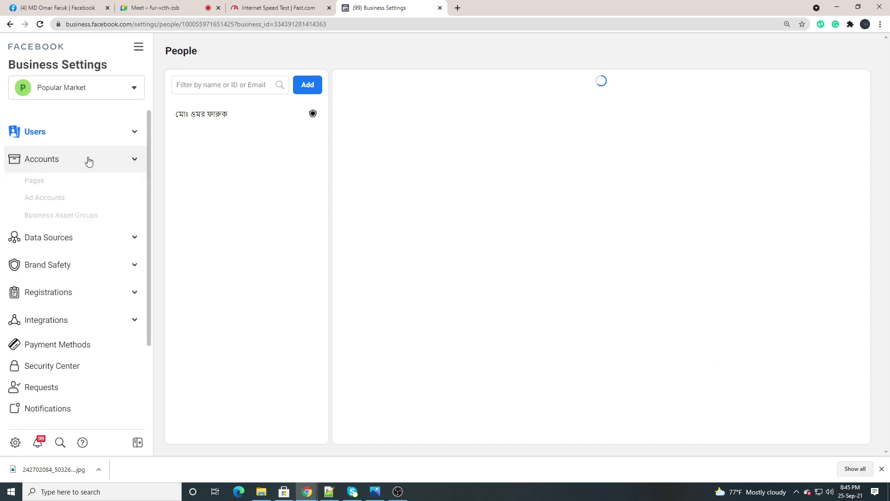
left_click(93, 160)
left_click(93, 160)
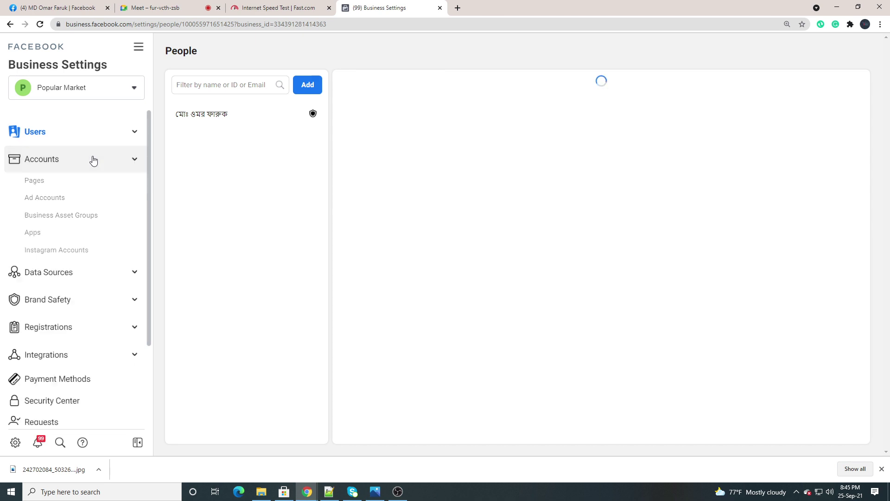
left_click(93, 160)
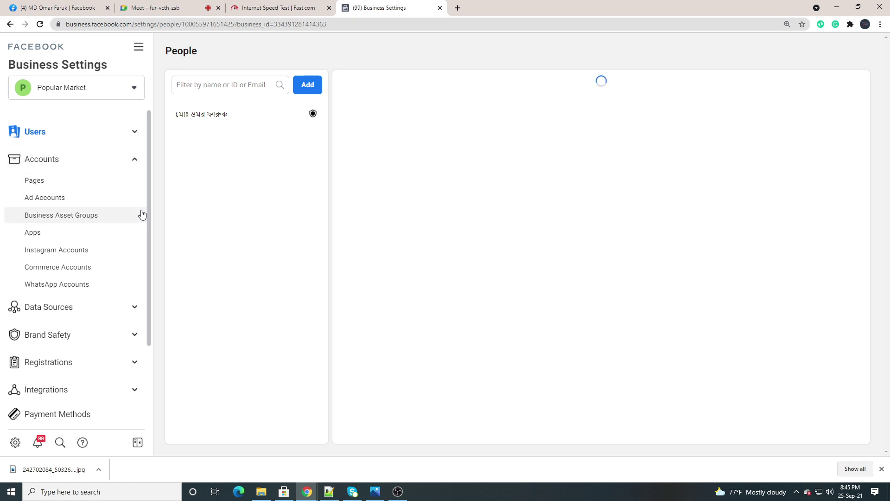
left_click(103, 161)
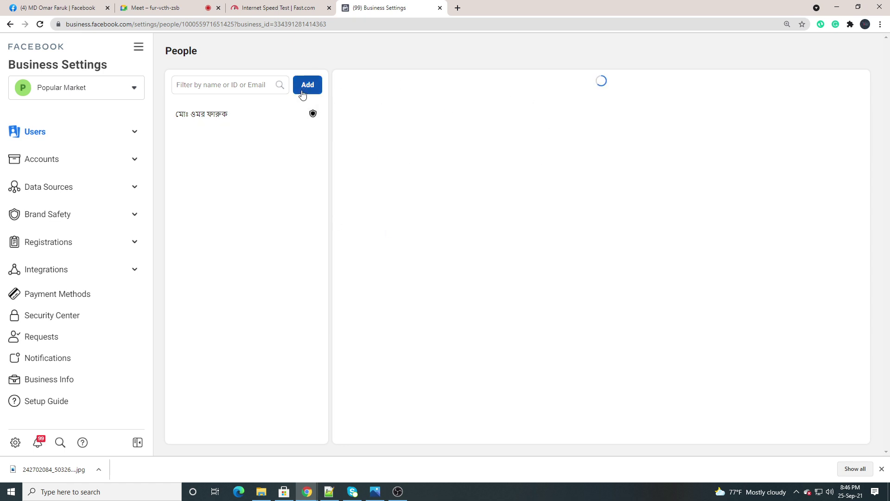
Expand the Users and Accounts groups and open Popular Market's Pages settings
left_click(96, 133)
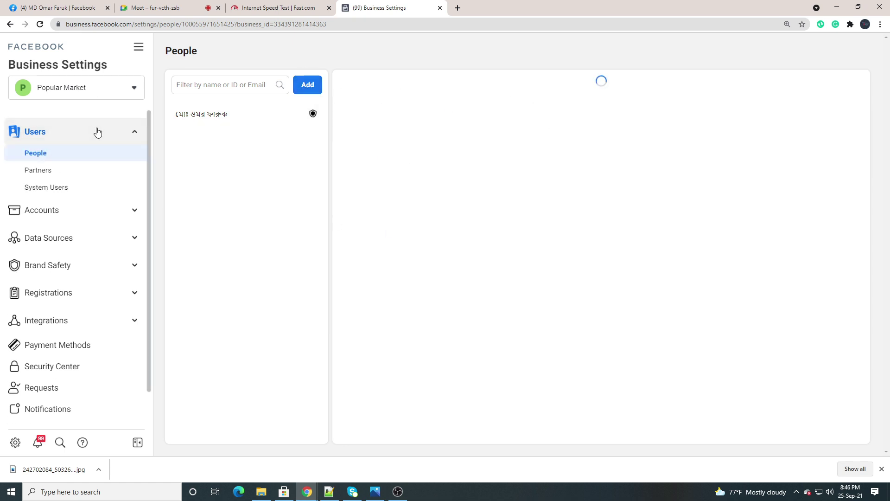
left_click(90, 207)
scroll(91, 211, "down", 1)
scroll(84, 195, "down", 1)
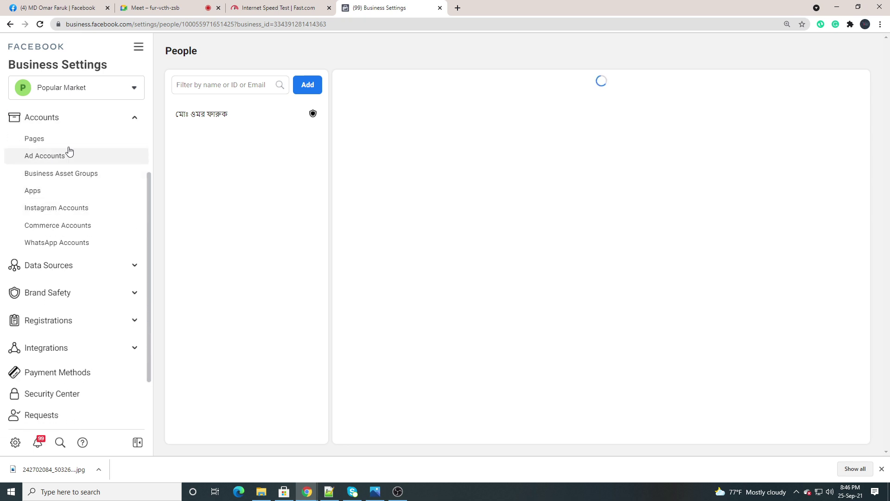
left_click(36, 138)
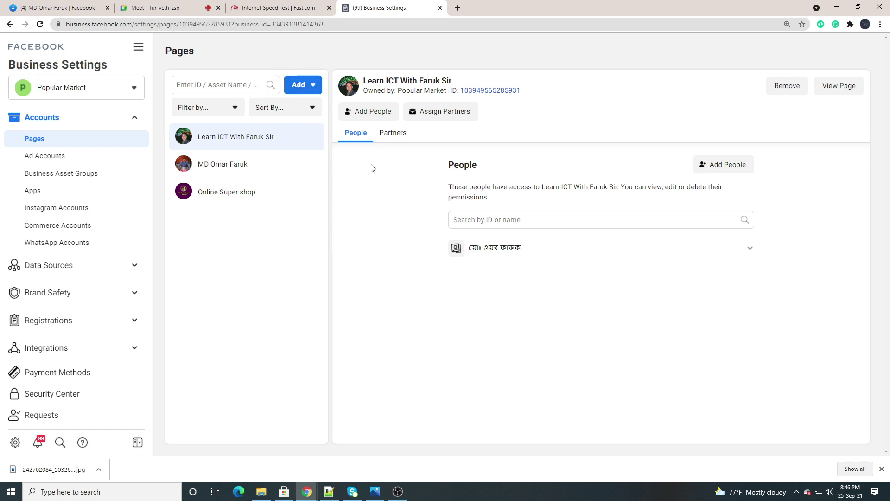
Show the hidden system tray icons from the taskbar
left_click(796, 492)
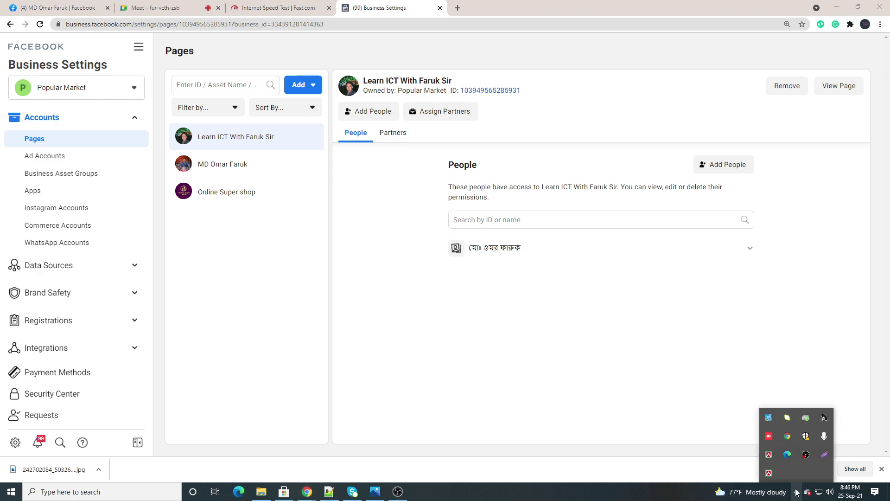
left_click(810, 460)
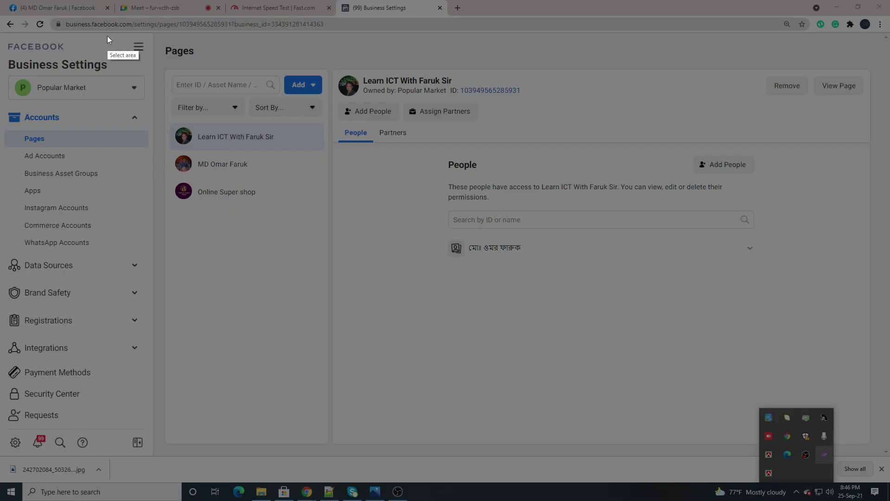
mouse_move(107, 35)
left_mouse_down()
mouse_move(793, 425)
mouse_move(850, 432)
left_mouse_up()
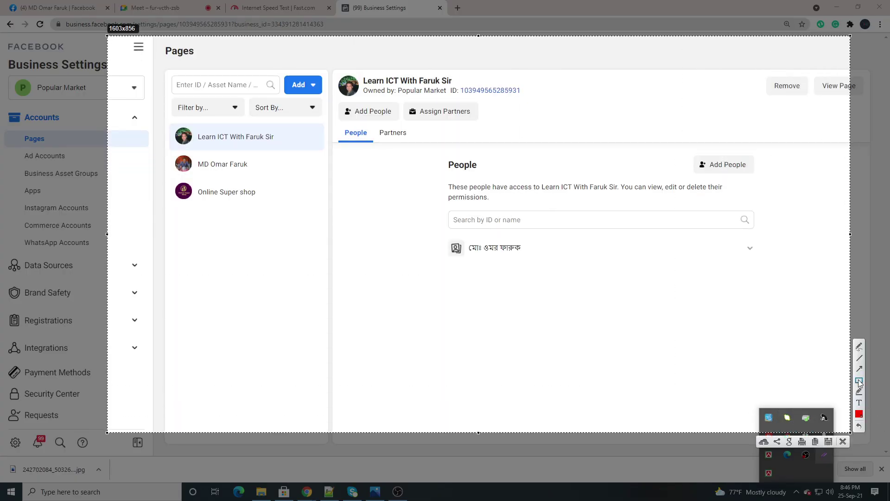
left_click_drag(342, 213, 425, 269)
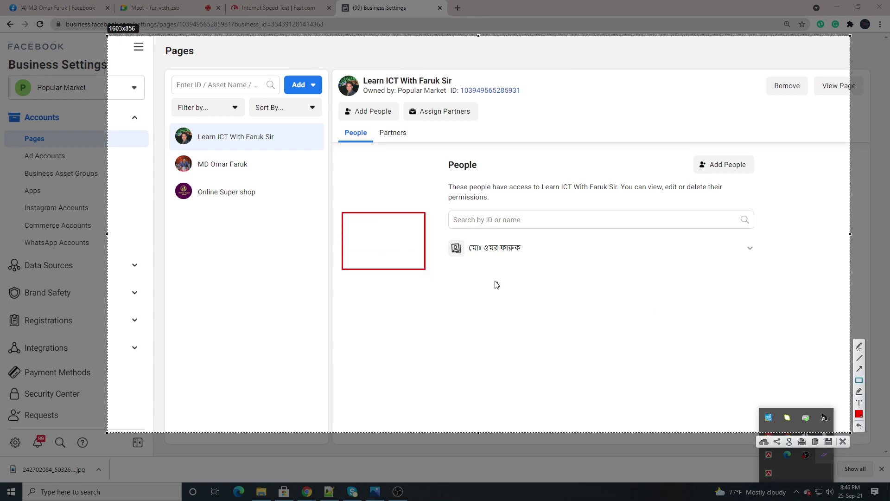
left_click_drag(491, 277, 604, 341)
left_click_drag(279, 72, 329, 108)
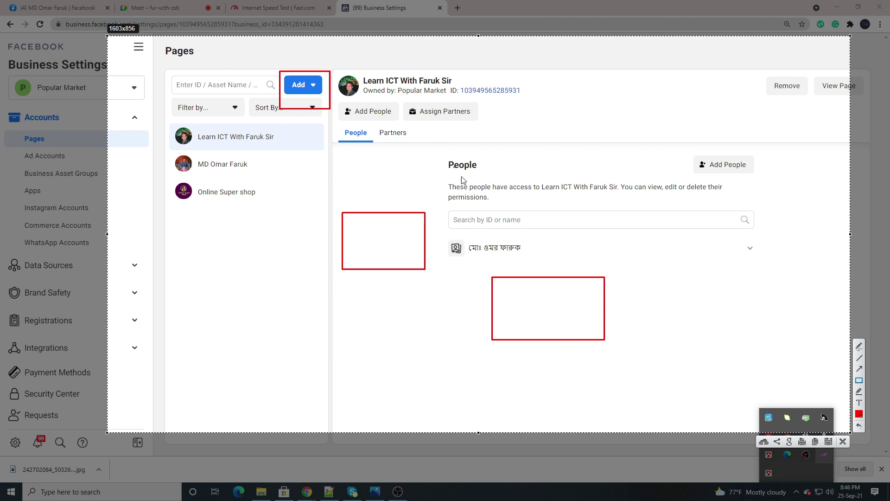
left_click(843, 441)
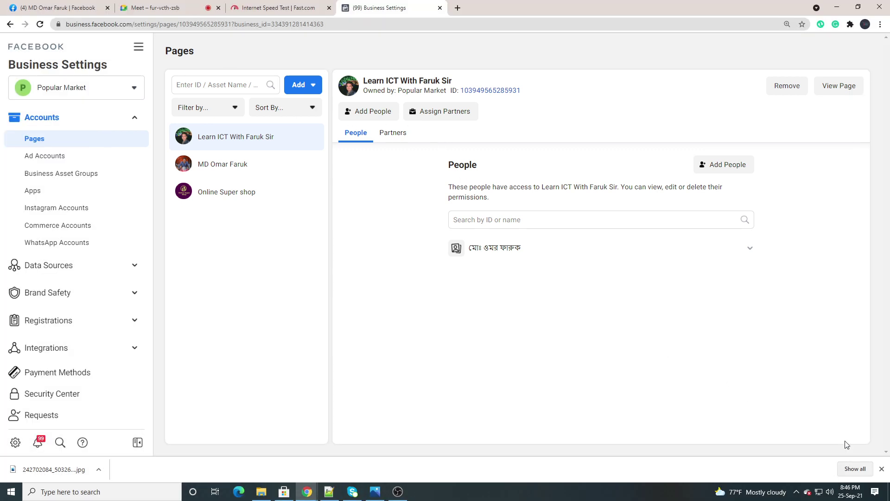
Admit the person waiting in the Meet call, then return to the Pages screen
left_click(149, 9)
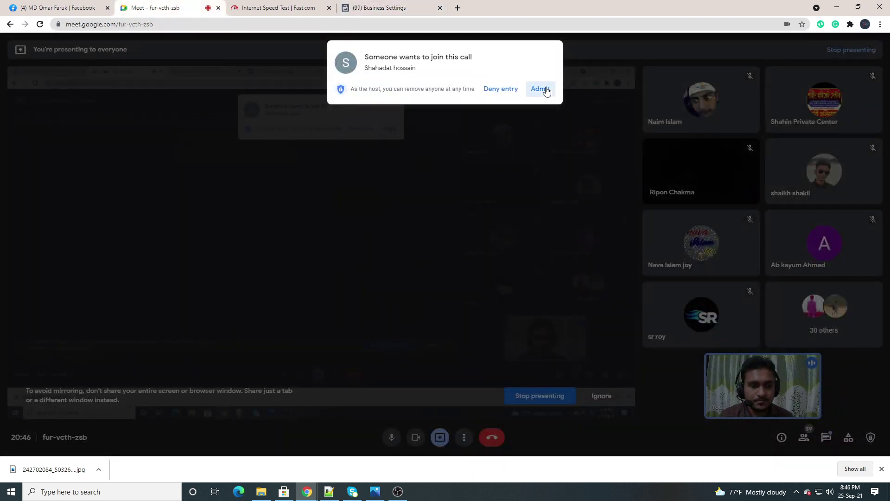
left_click(540, 89)
left_click(373, 8)
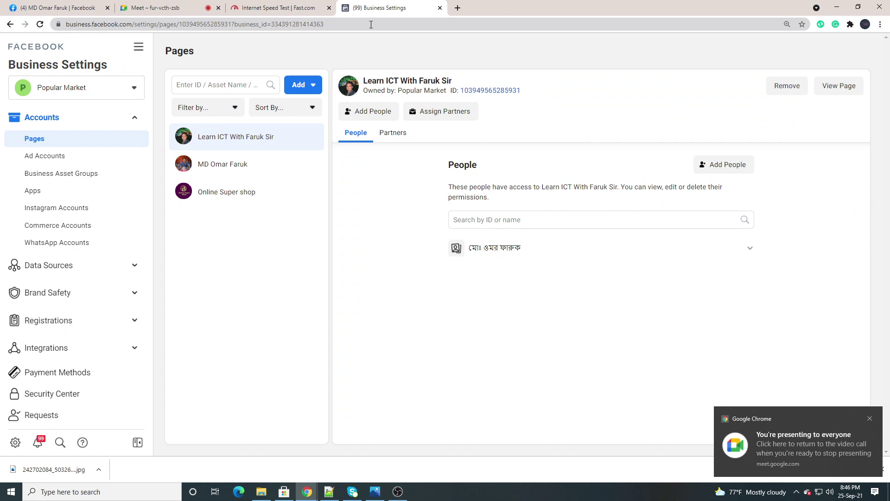
Open the Add dropdown above the Pages list
left_click(299, 86)
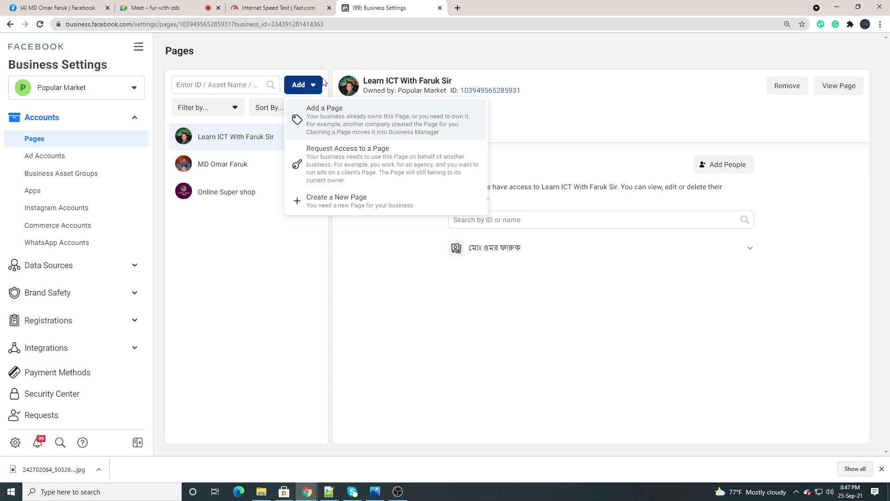
Start adding a Page, search 'prothom', and pick Prothom Alo (20-21, Pragati Insurance Tower)
left_click(331, 122)
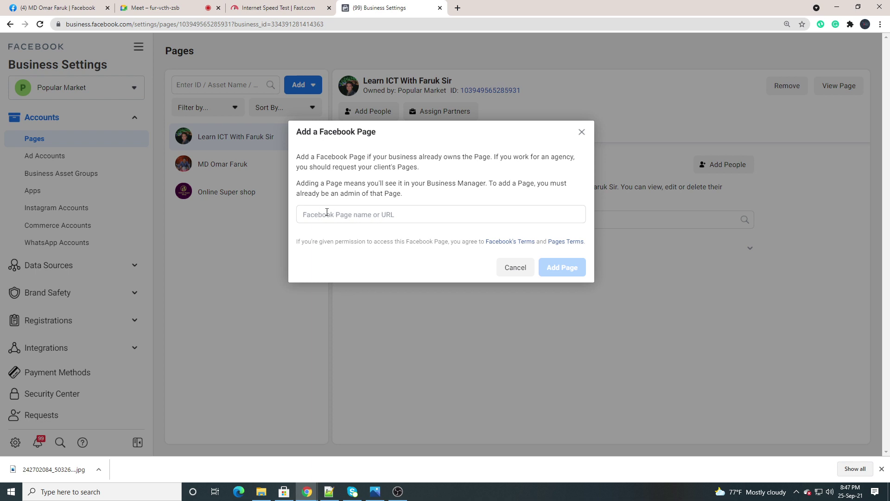
left_click(355, 214)
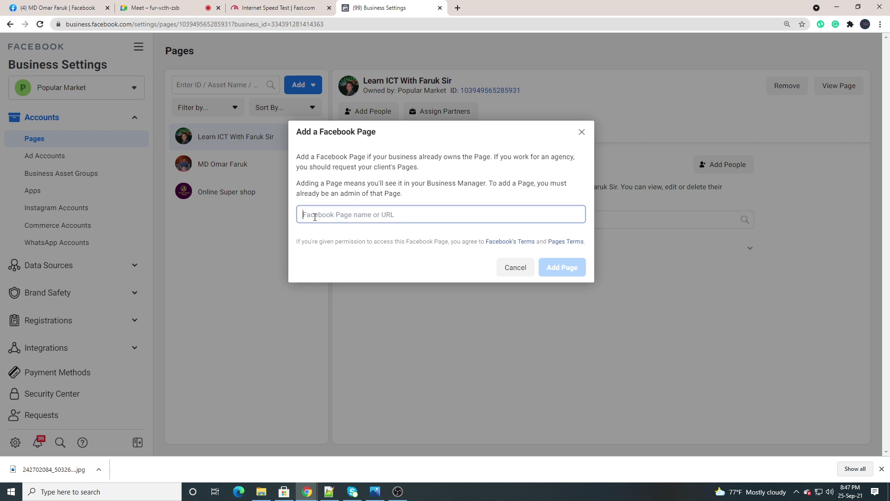
type("pro")
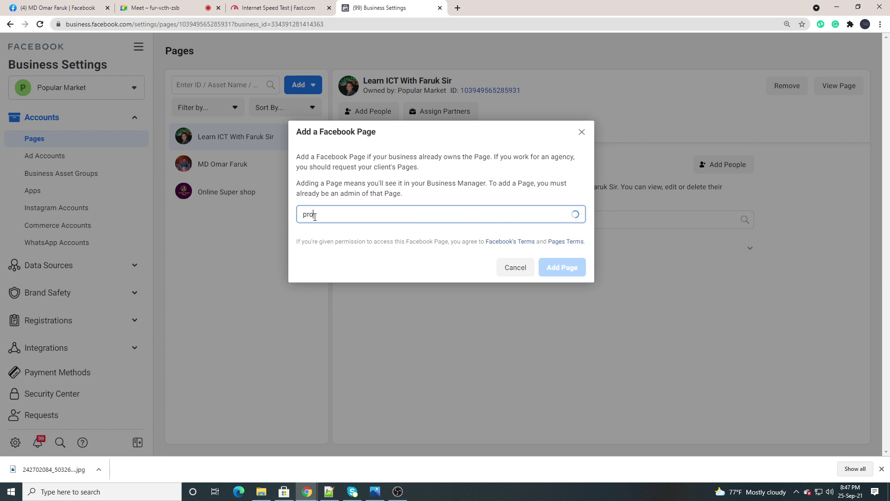
type("thom")
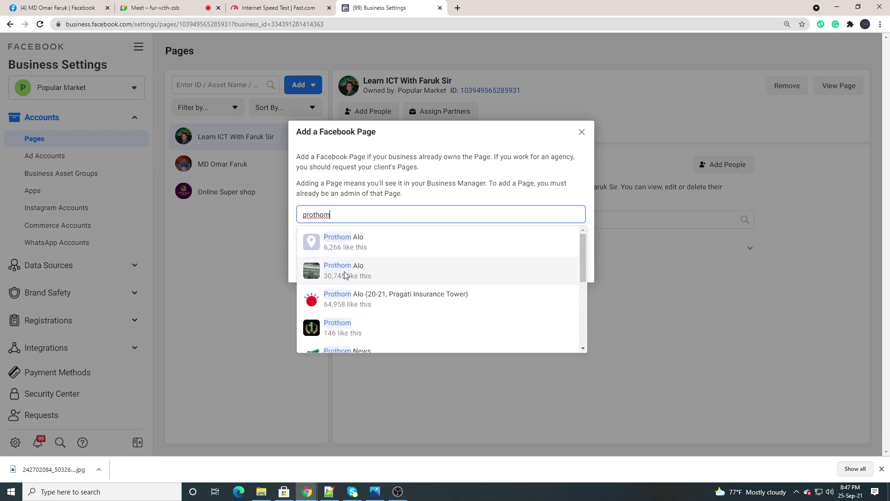
left_click(357, 300)
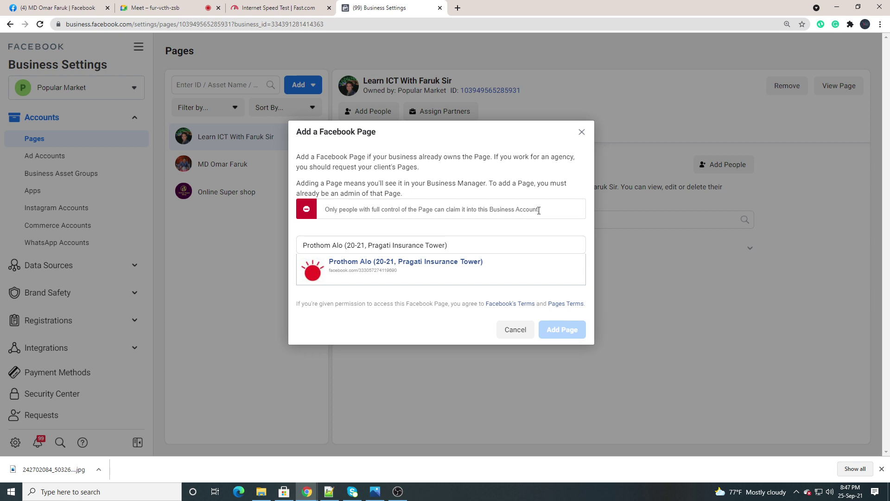
Read the full-control admin warning and cancel adding Prothom Alo
left_click_drag(538, 210, 332, 208)
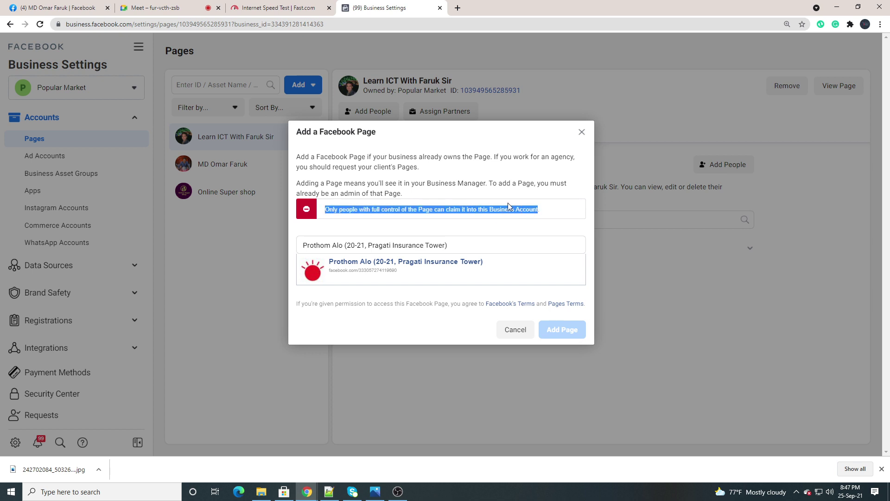
left_click_drag(547, 212, 305, 210)
left_click(553, 213)
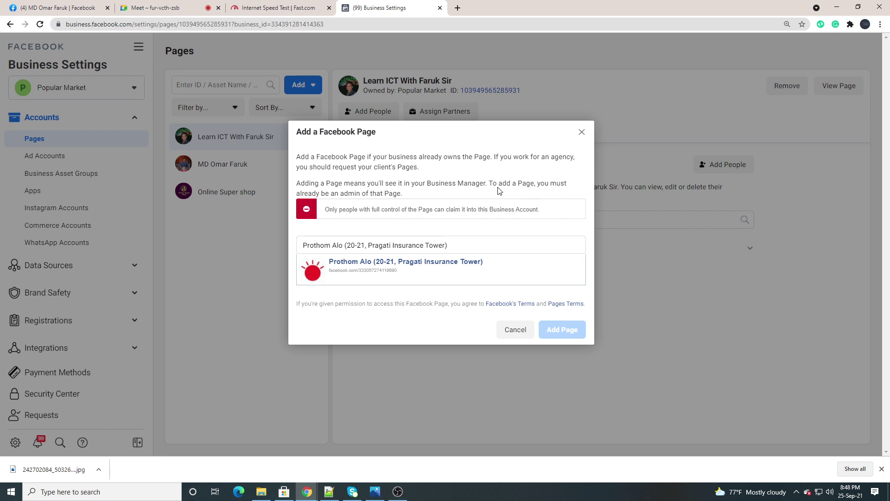
left_click_drag(325, 211, 527, 229)
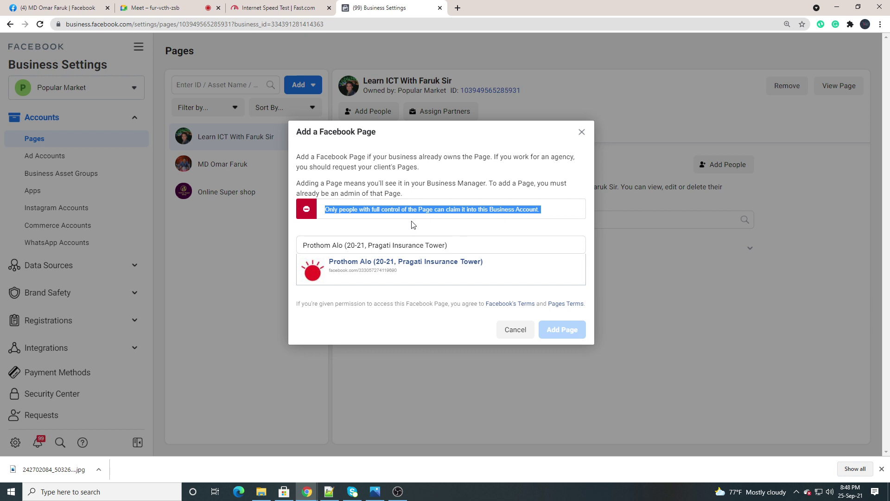
left_click(389, 228)
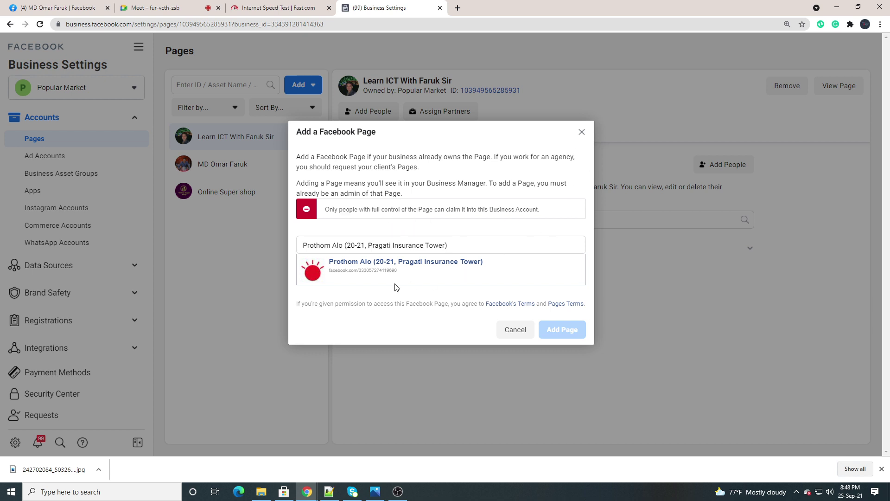
left_click(516, 329)
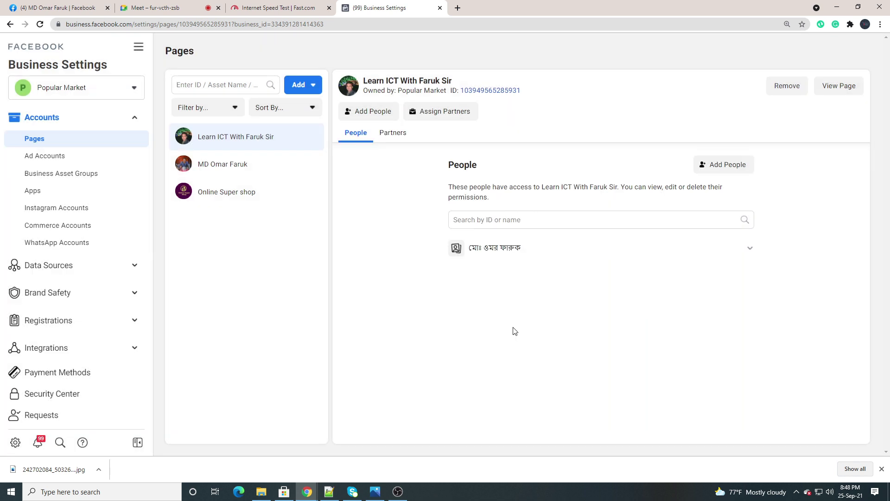
Reopen Add a Page, search 'ab', and choose Abdullah Super Shop
left_click(304, 87)
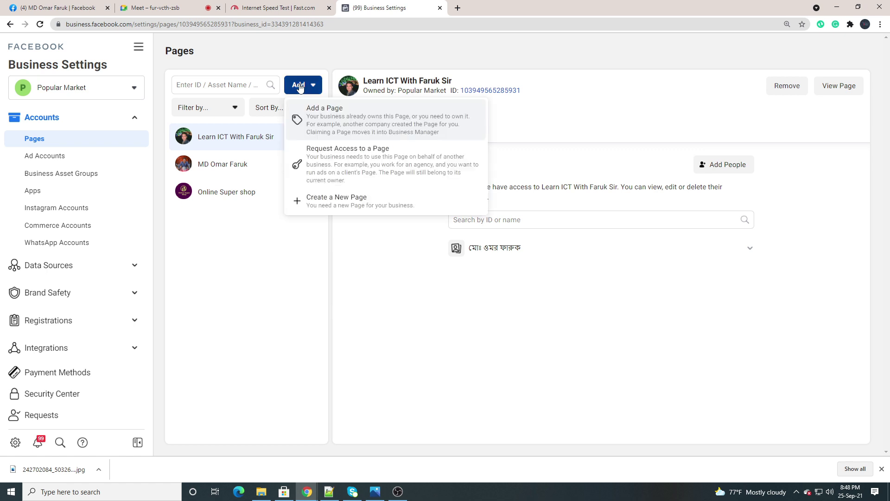
left_click(346, 128)
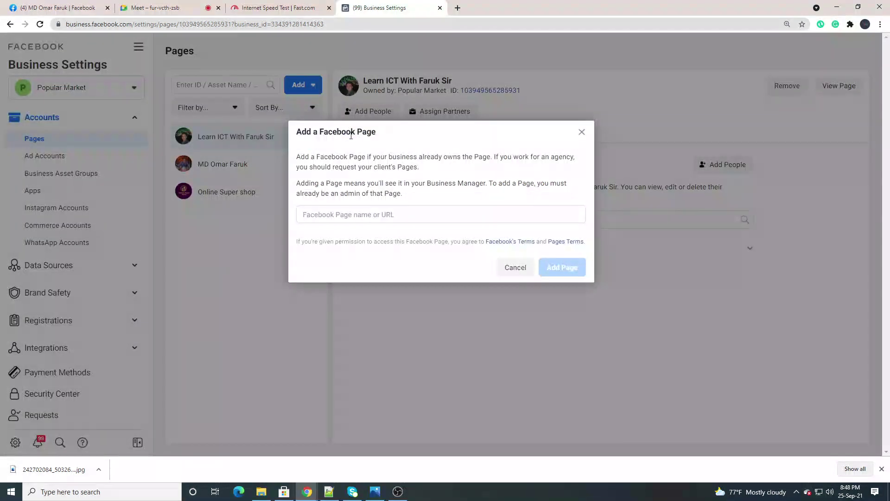
left_click(343, 217)
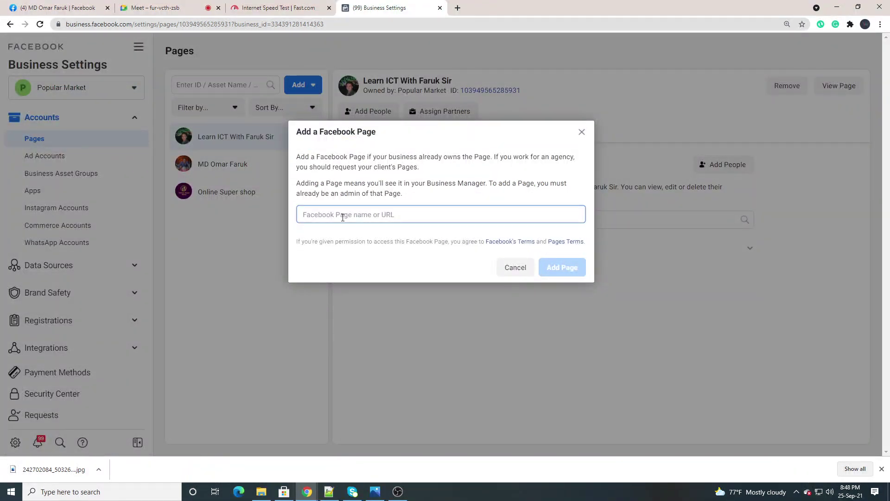
type("ab")
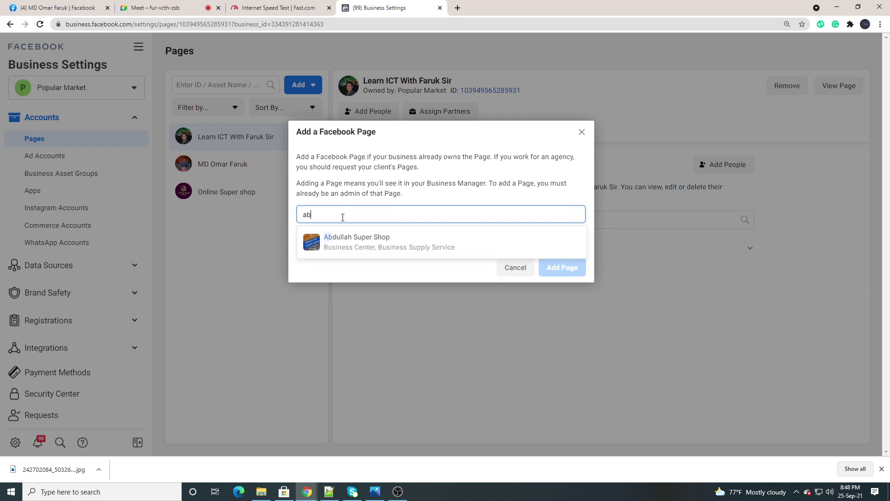
left_click(375, 247)
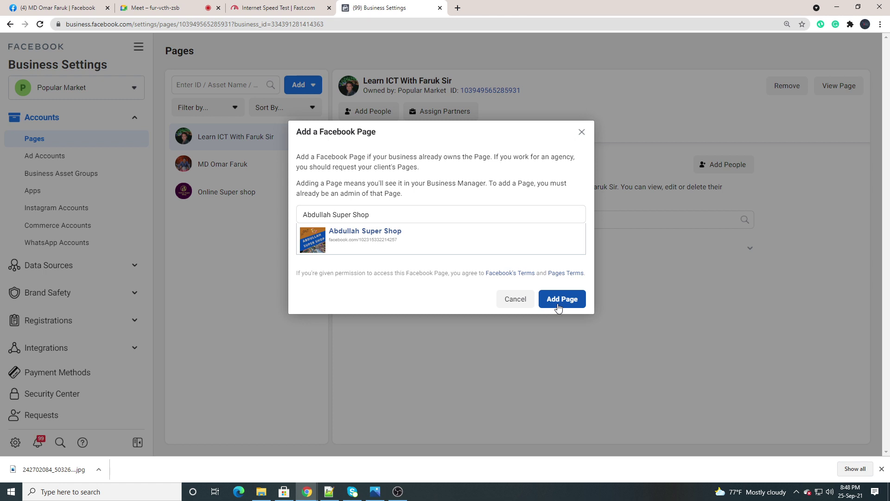
left_click(796, 491)
left_click(824, 454)
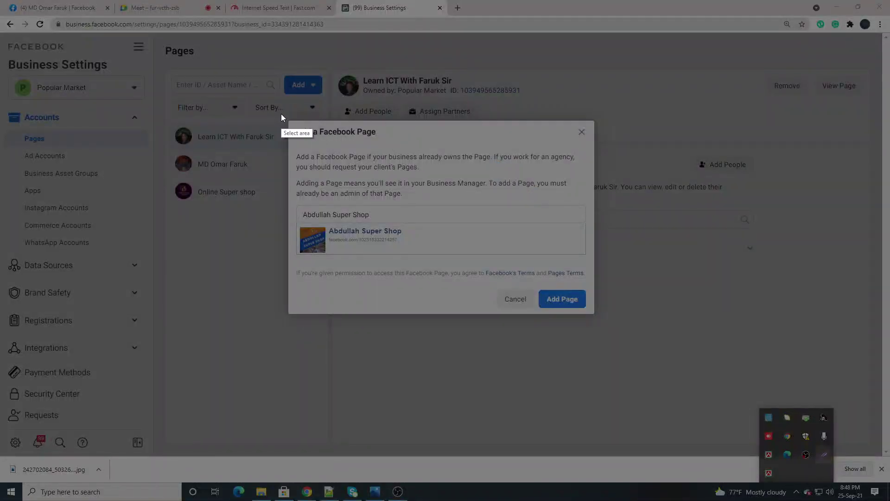
left_click_drag(281, 113, 676, 338)
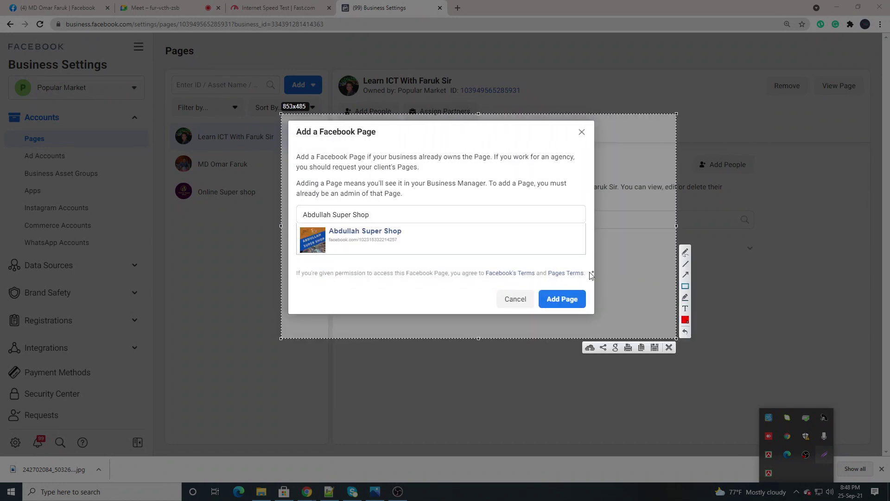
mouse_move(541, 284)
left_mouse_down()
mouse_move(598, 335)
mouse_move(593, 313)
left_mouse_up()
left_click_drag(288, 221, 444, 263)
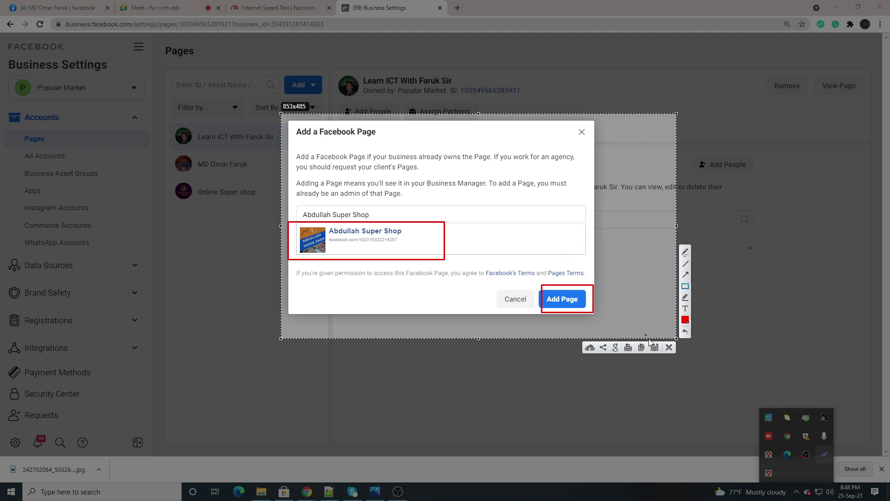
left_click(669, 347)
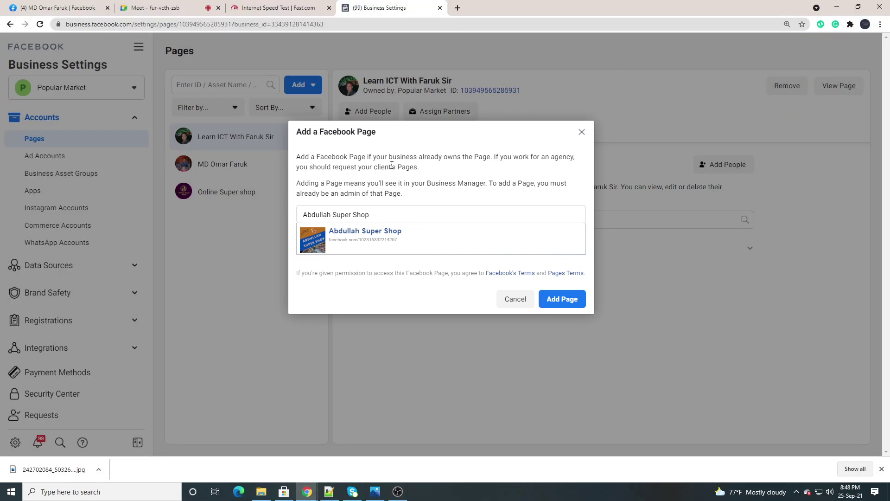
Add Abdullah Super Shop to the Pages, then take and discard a Lightshot capture of the page list
left_click(547, 301)
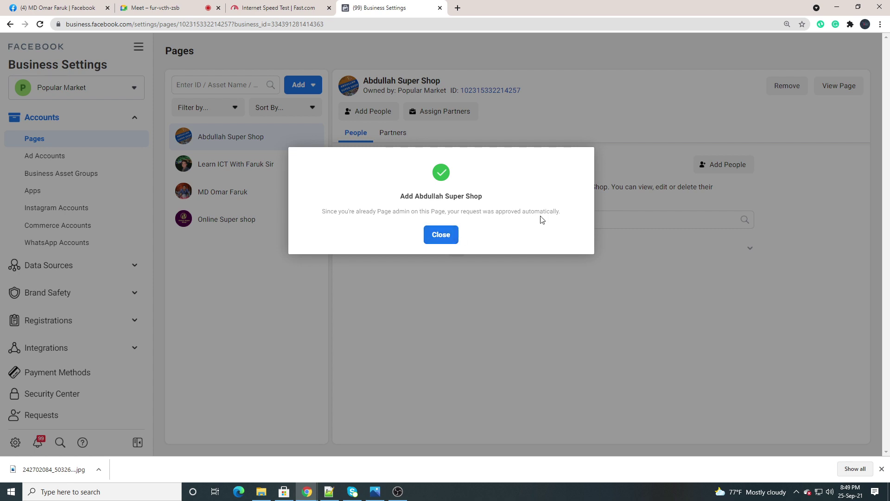
left_click(441, 234)
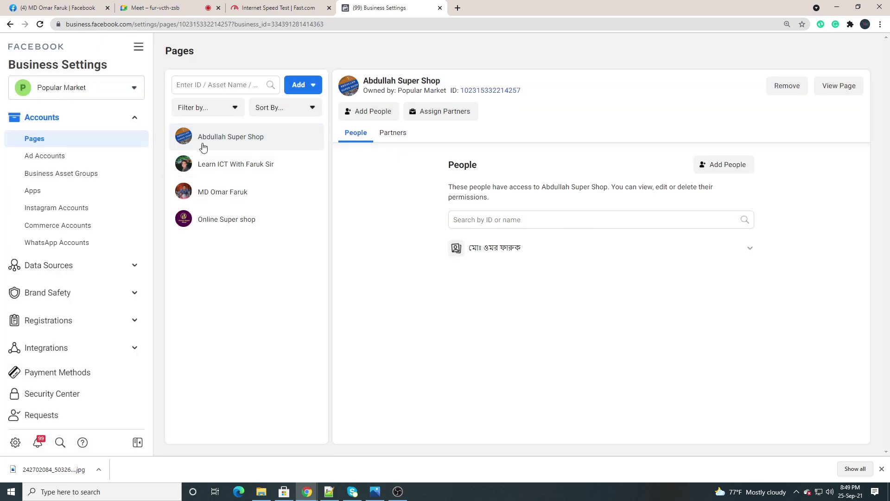
left_click(797, 493)
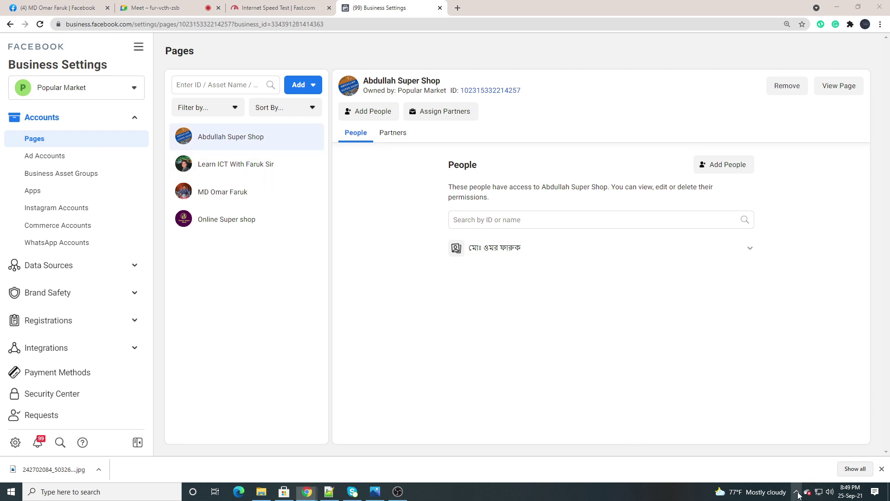
left_click(823, 454)
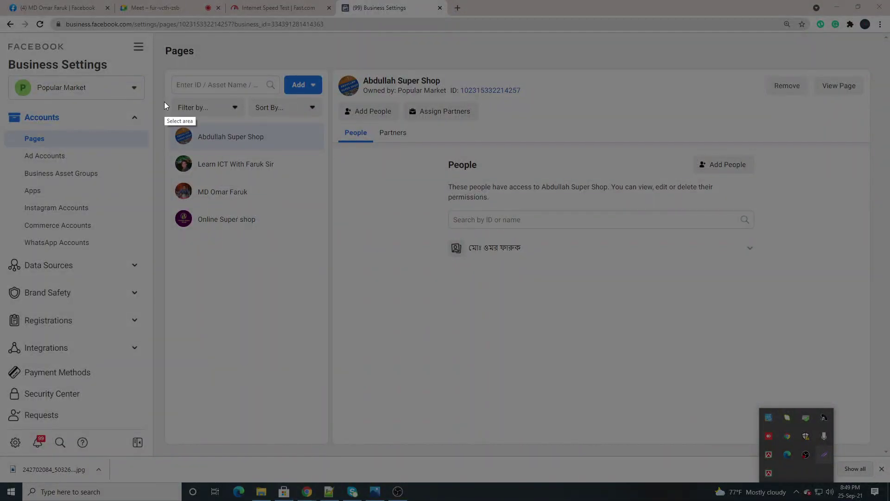
left_click_drag(167, 119, 332, 158)
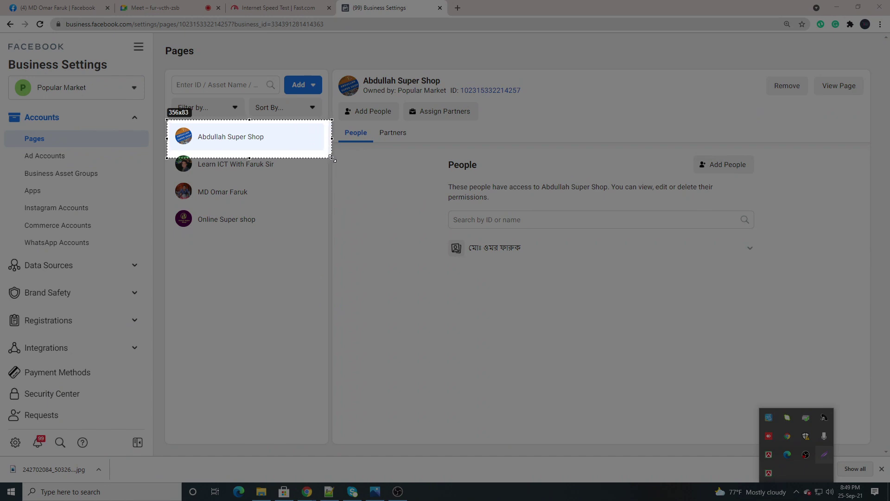
mouse_move(162, 150)
left_mouse_down()
mouse_move(218, 178)
mouse_move(313, 276)
left_mouse_up()
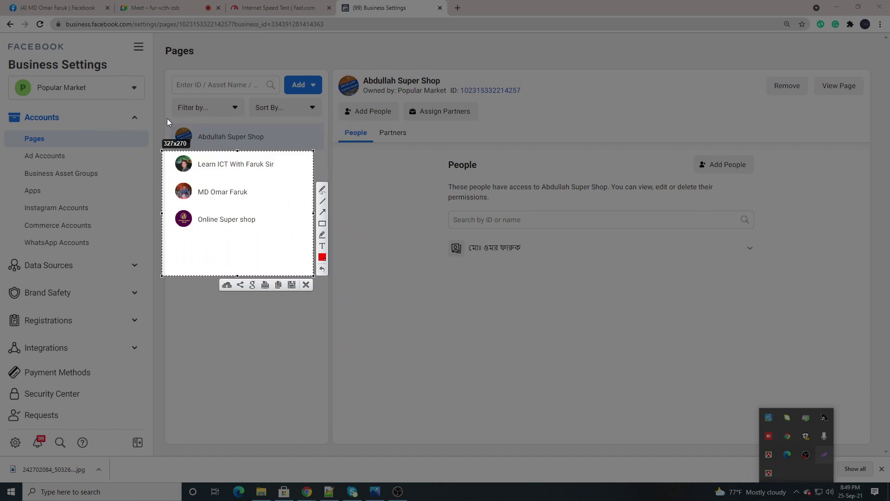
mouse_move(167, 120)
left_mouse_down()
mouse_move(322, 207)
mouse_move(324, 259)
left_mouse_up()
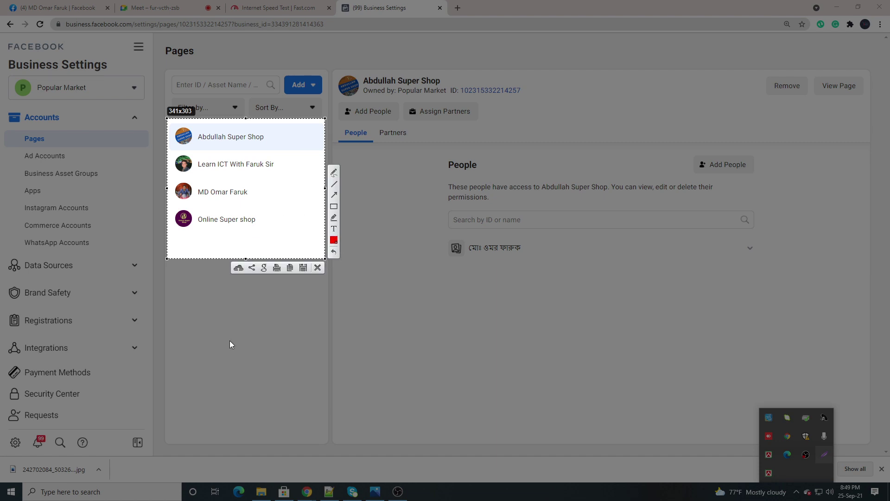
left_click(317, 268)
left_click(159, 9)
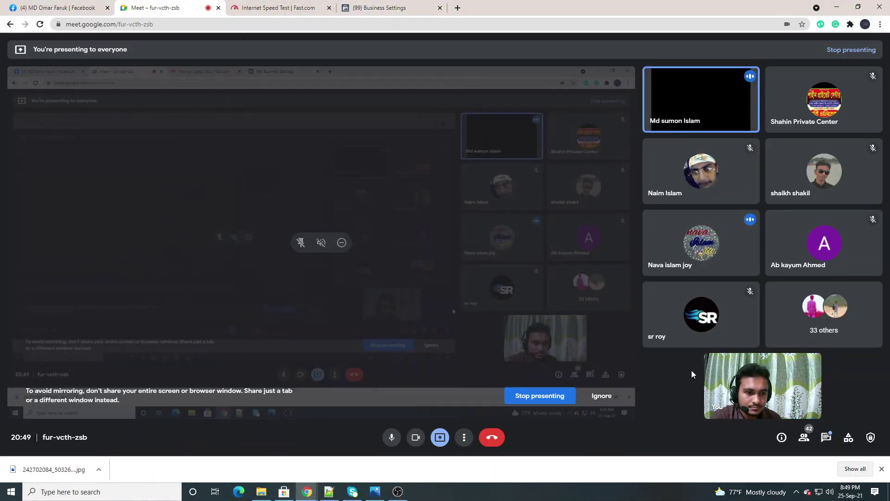
Scroll through the Google Meet participant list
left_click(804, 436)
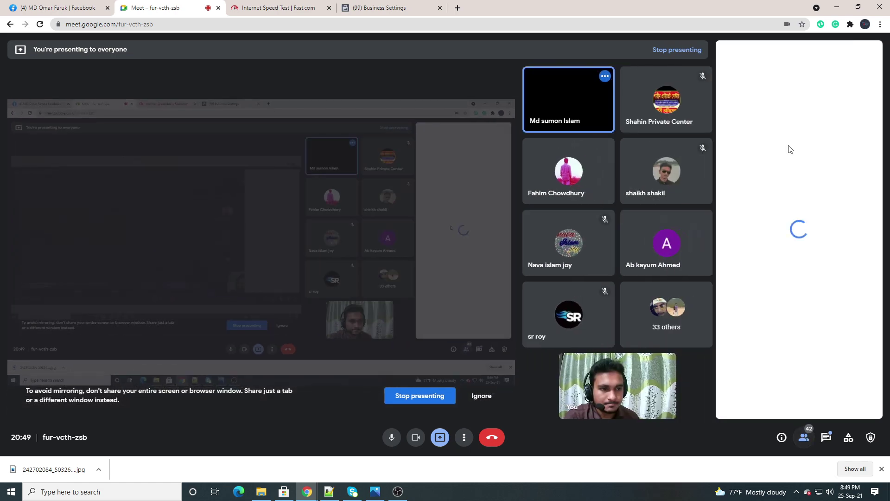
scroll(779, 214, "down", 2)
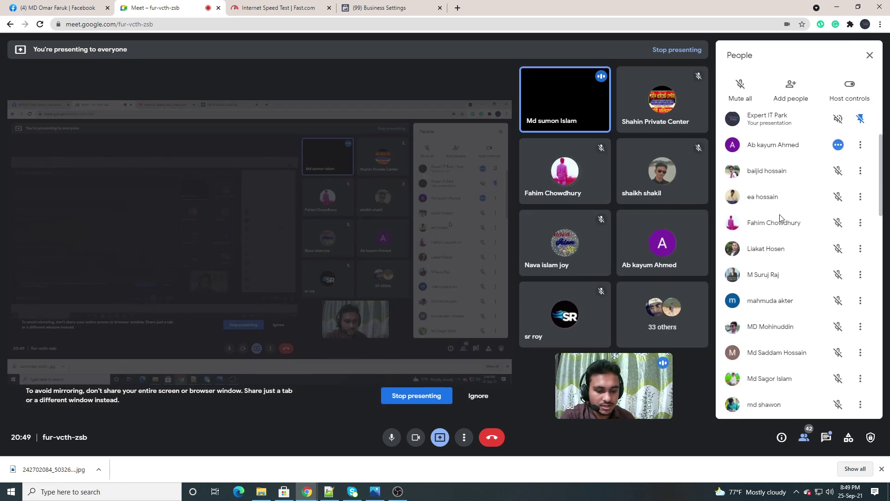
scroll(784, 232, "down", 3)
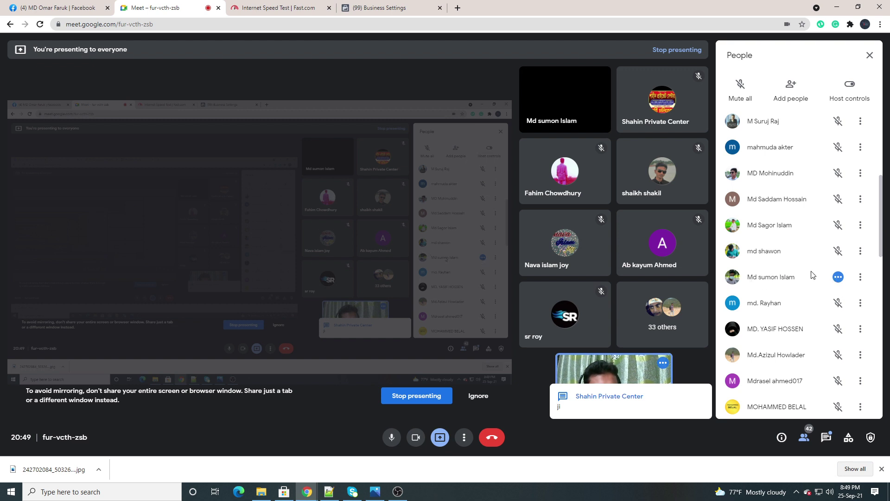
scroll(792, 324, "down", 12)
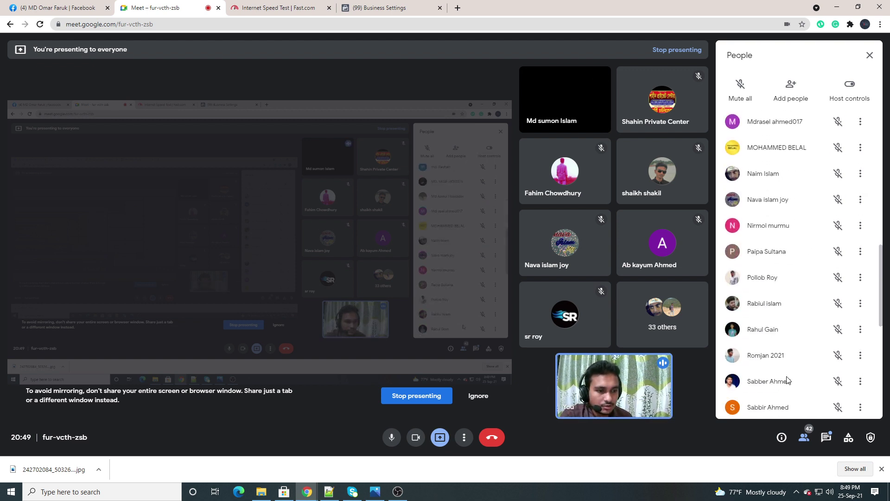
Read the in-call messages, recheck the participants, and return to Business Settings
left_click(825, 438)
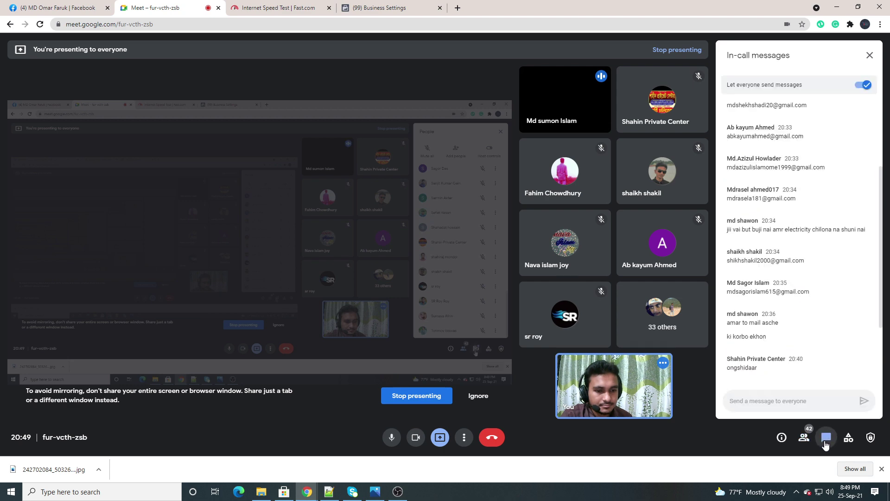
scroll(790, 225, "up", 5)
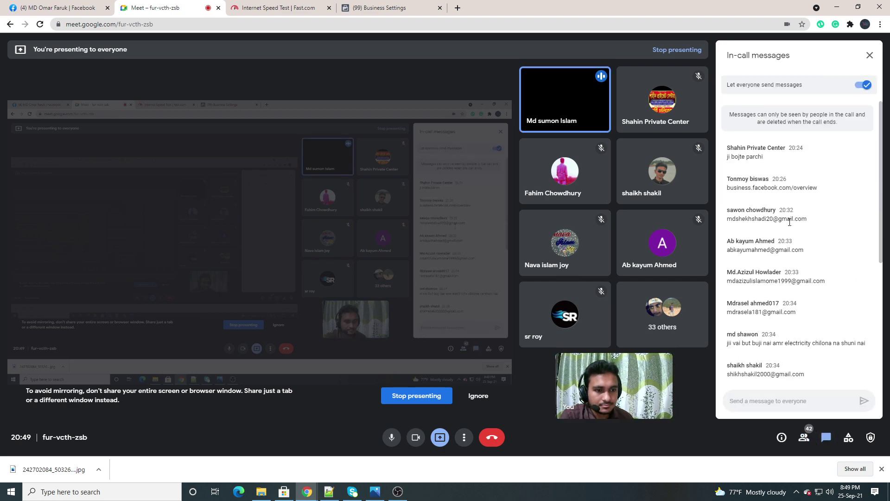
scroll(790, 226, "down", 5)
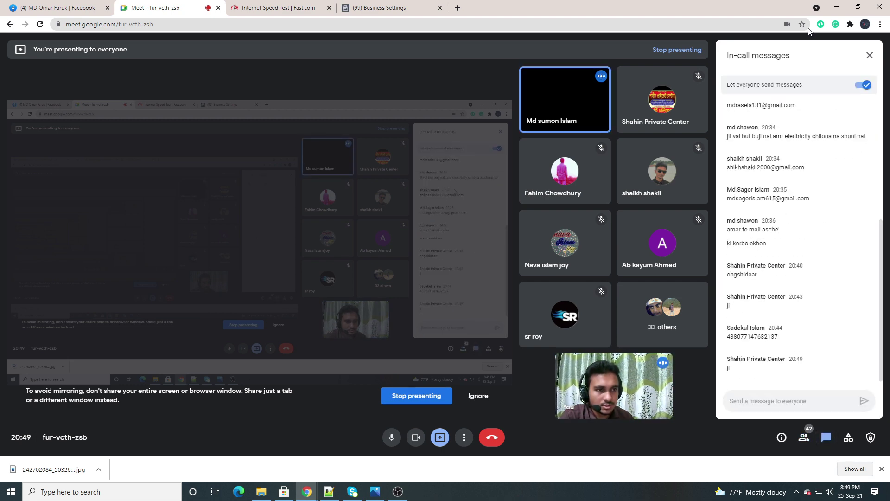
left_click(870, 55)
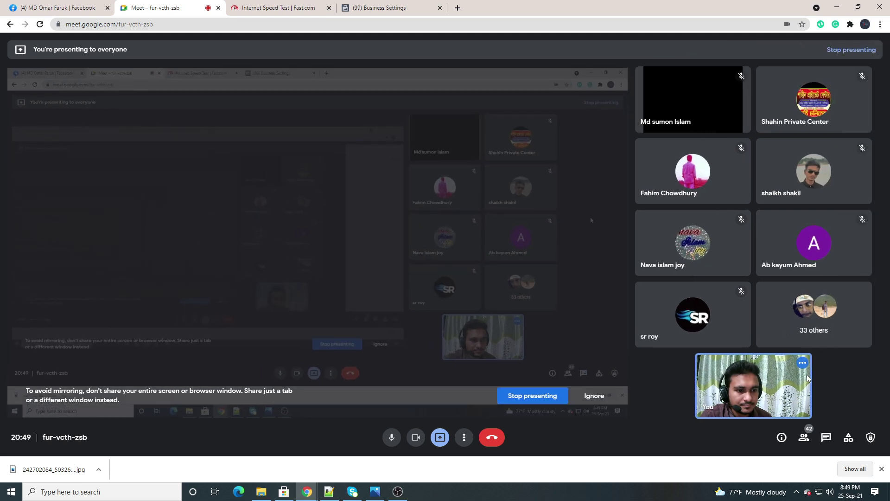
left_click(804, 438)
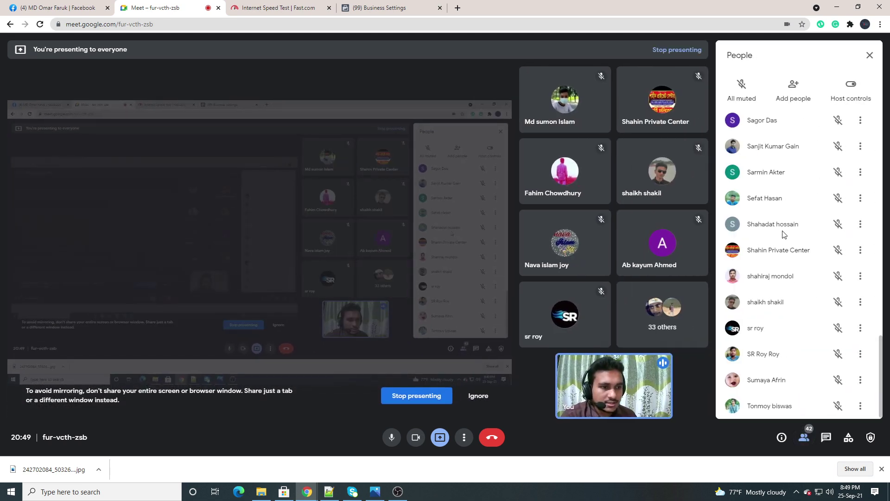
scroll(782, 234, "up", 3)
scroll(782, 234, "up", 4)
scroll(781, 239, "down", 8)
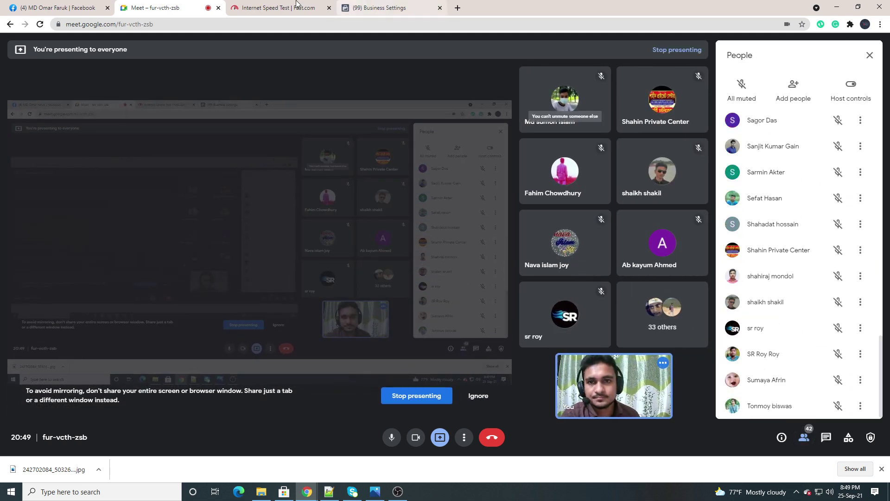
left_click(387, 8)
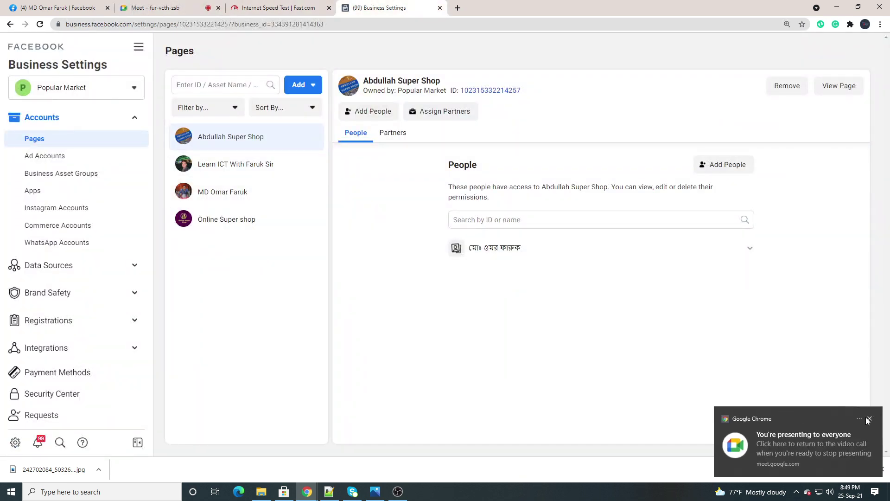
Dismiss the Chrome presenting notice and open Ad Accounts, which lists Expert it Park
left_click(868, 419)
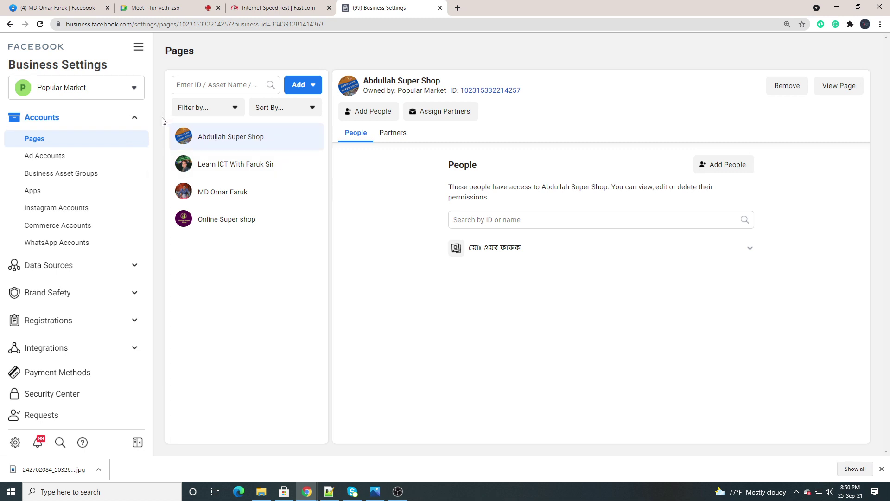
left_click(37, 158)
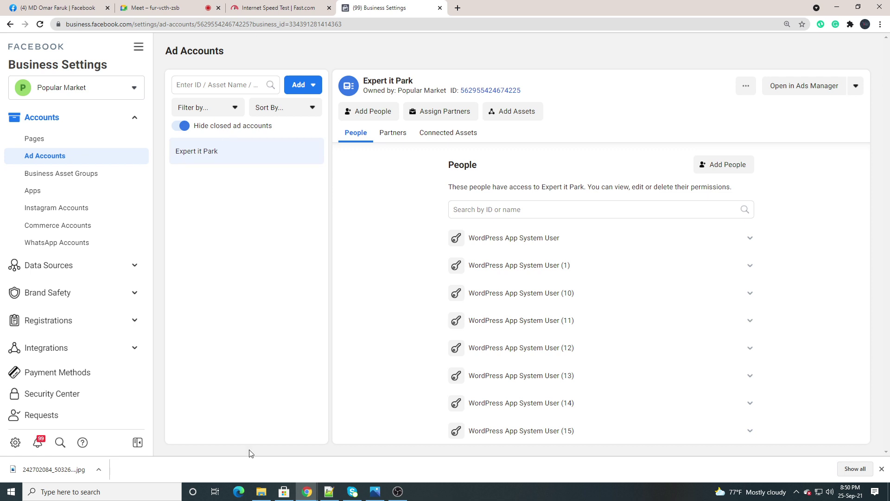
left_click(330, 491)
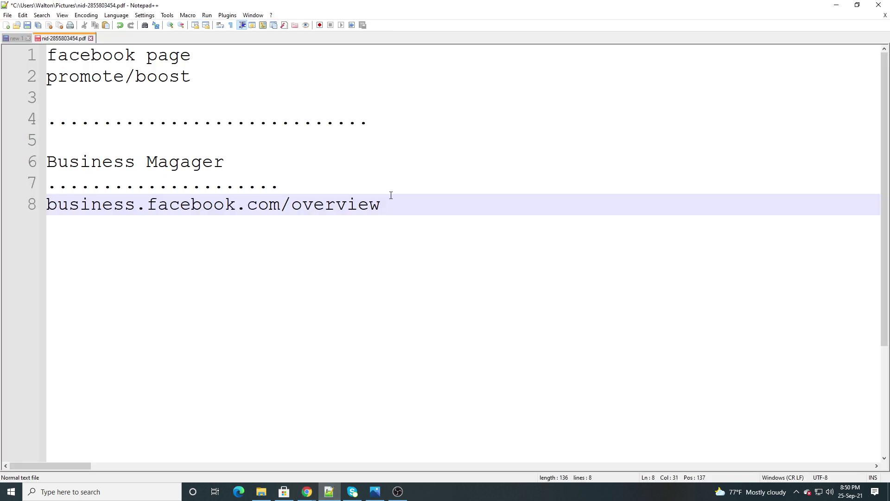
Add a 'facebook page' line below the business URL in the notes
key("Return")
key("Return")
key("Return")
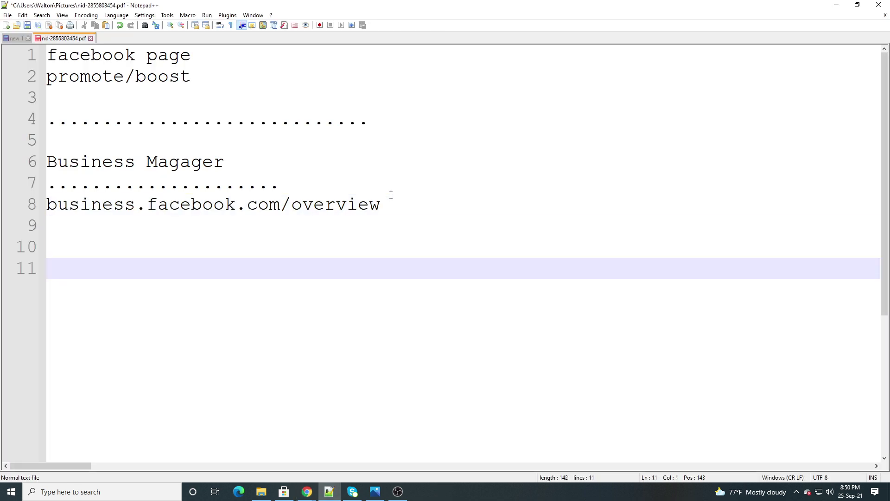
type("fa")
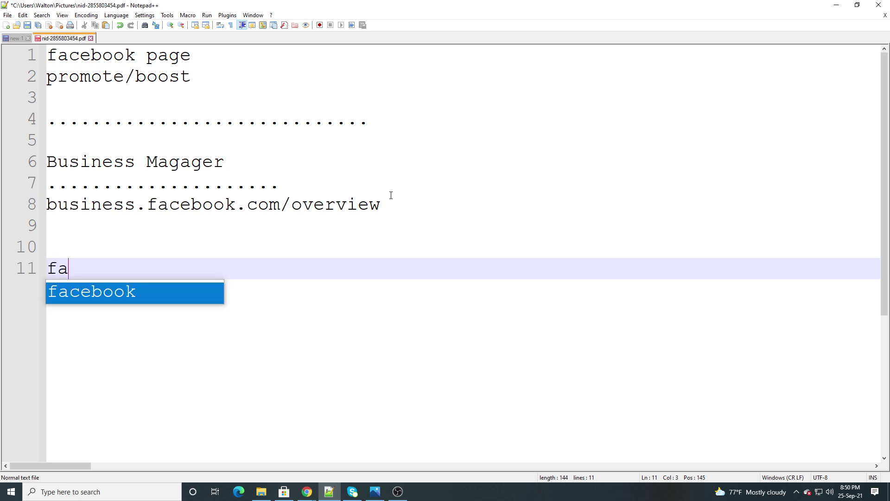
key("Return")
type("pag")
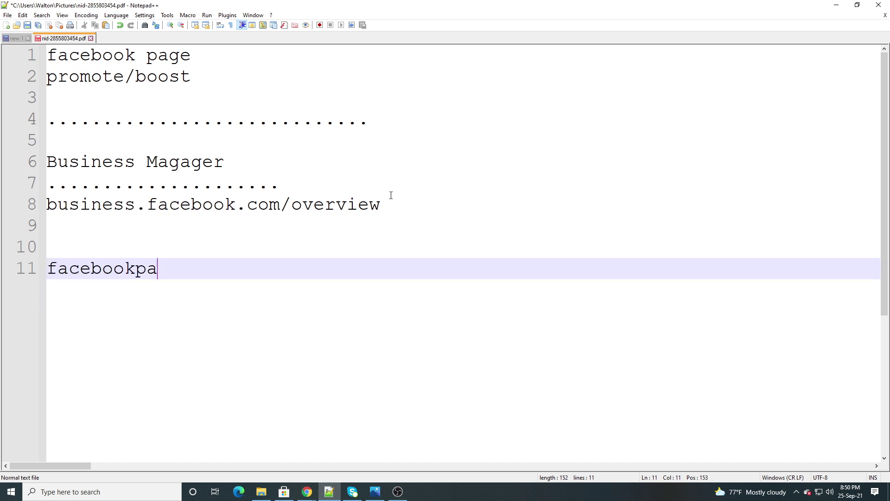
key("BackSpace")
key("BackSpace")
key("BackSpace")
type("page")
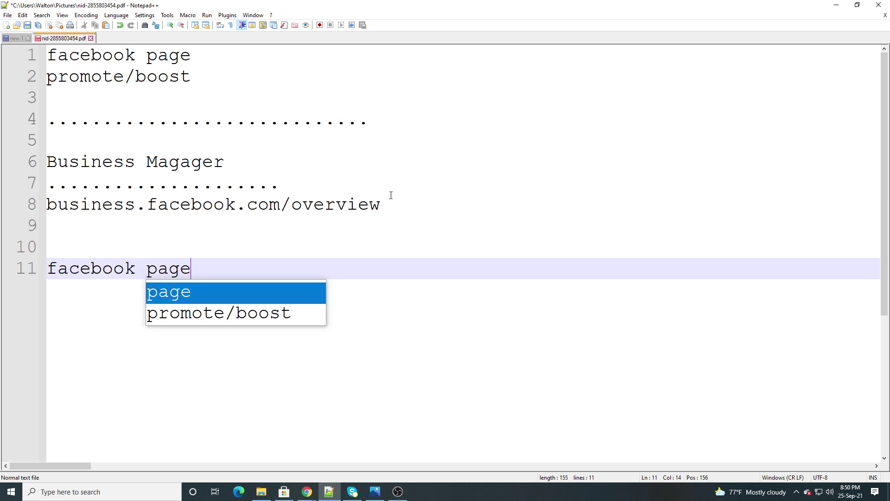
key("Return")
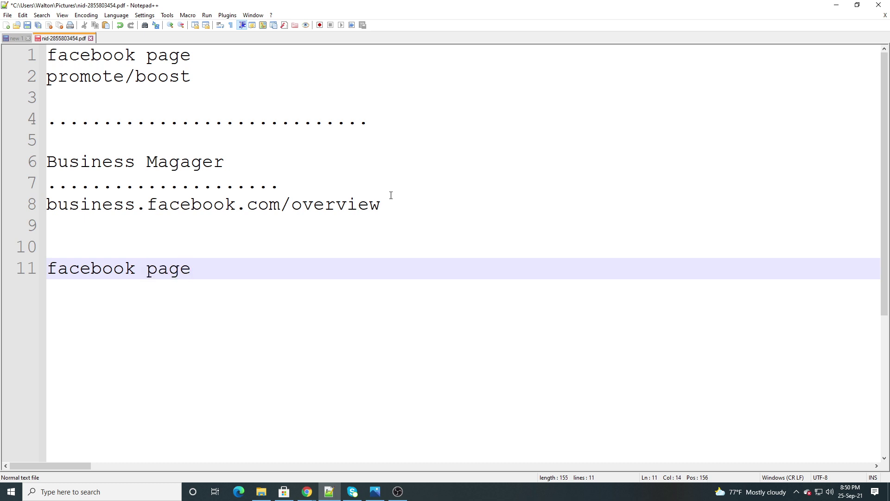
key("Return")
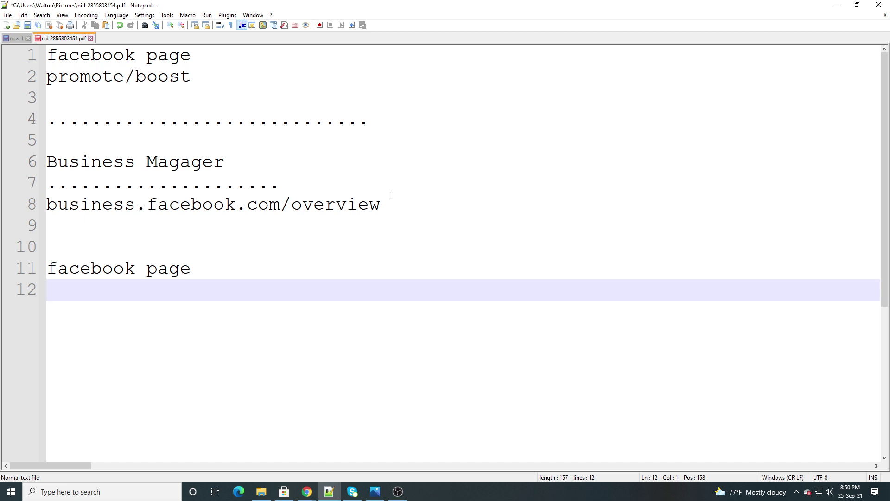
Add 'business manager' and 'add account' lines, then a dotted separator line
type("bus")
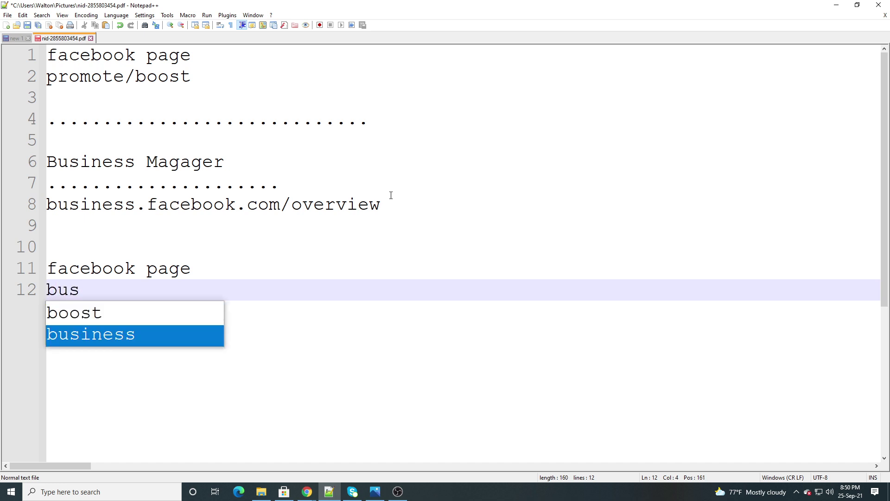
key("Return")
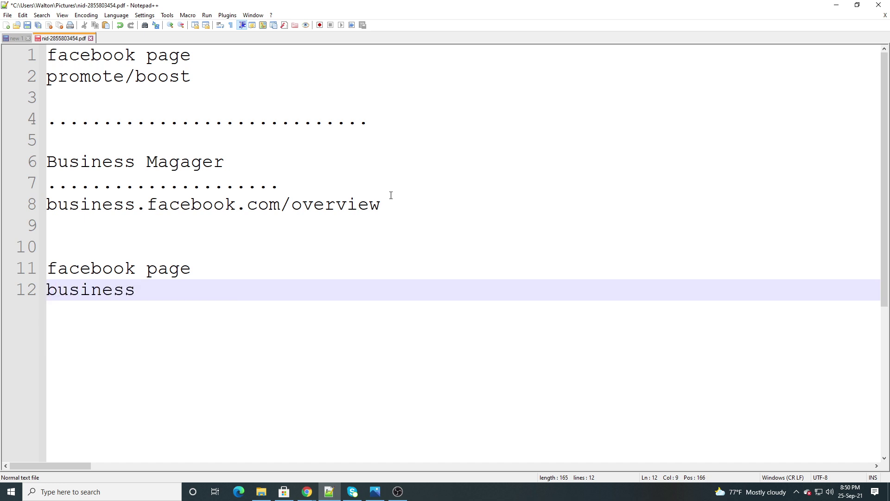
type("b")
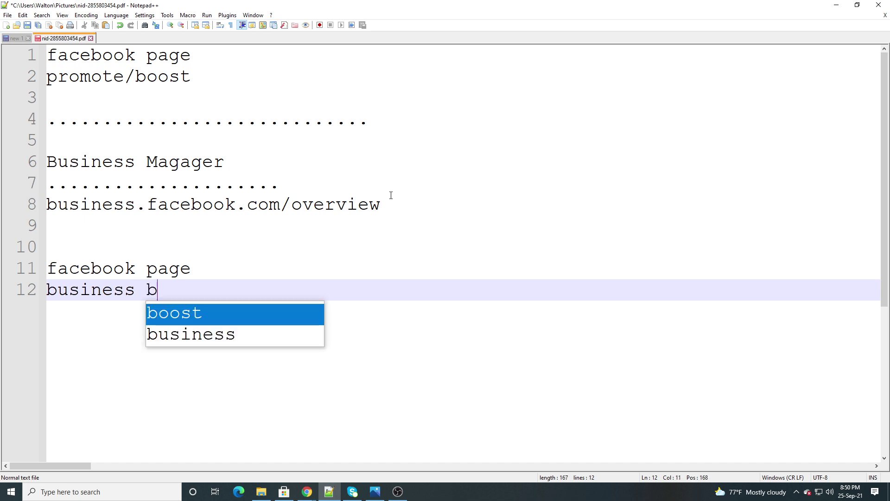
key("BackSpace")
type("ma")
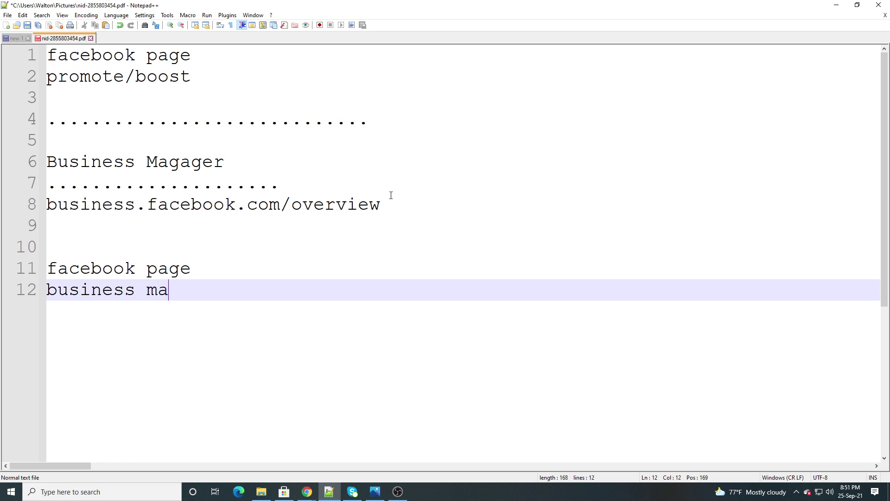
type("nager")
key("Return")
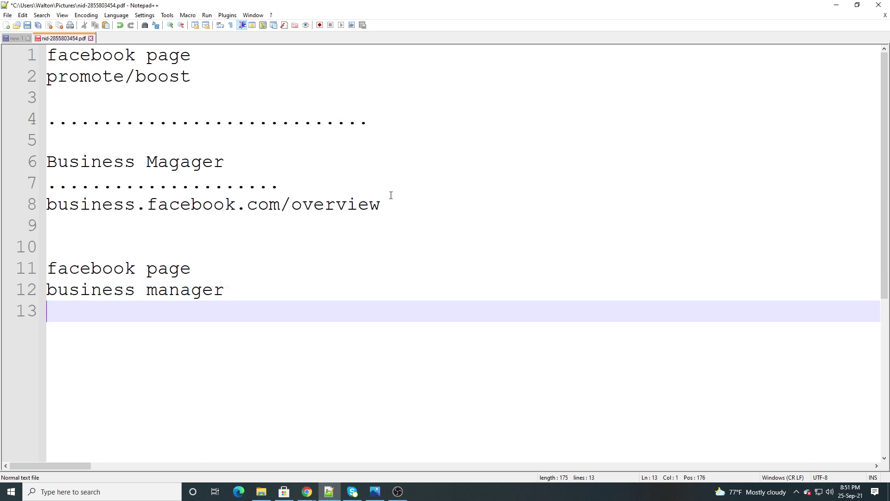
type("add a")
type("ccount")
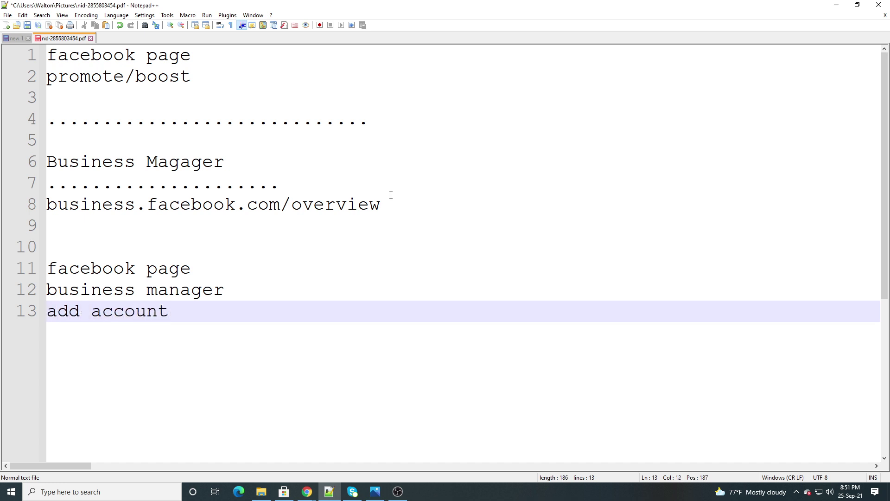
key("Return")
type("...............")
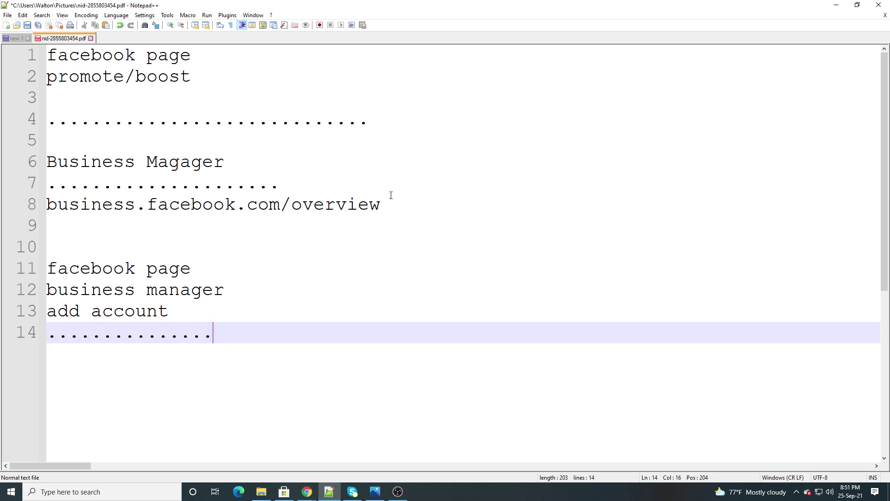
key("Return")
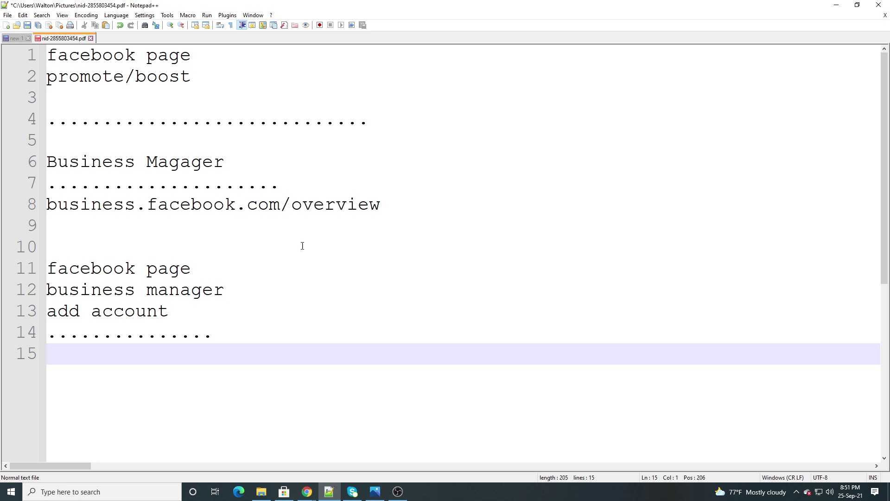
mouse_move(332, 494)
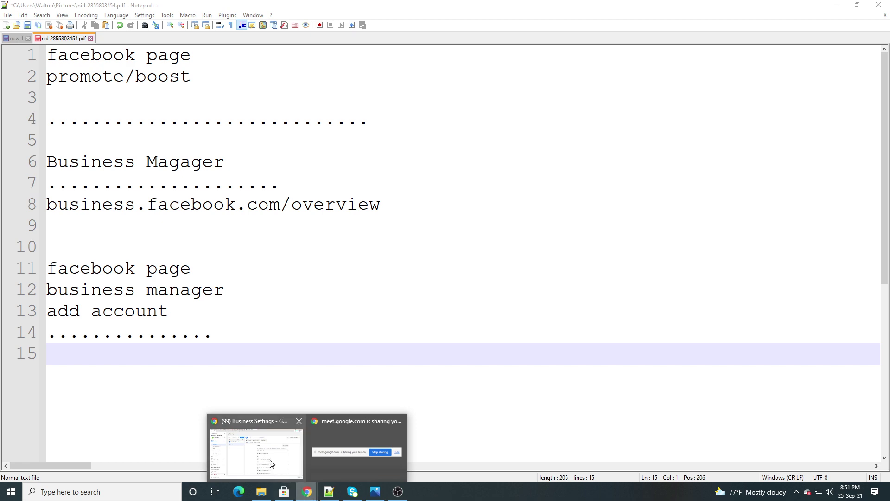
left_click(271, 463)
left_click(166, 6)
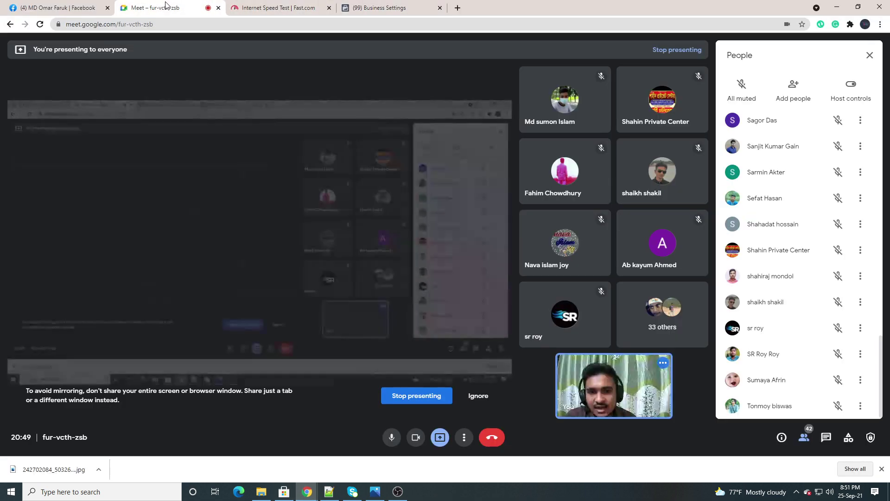
left_click(540, 88)
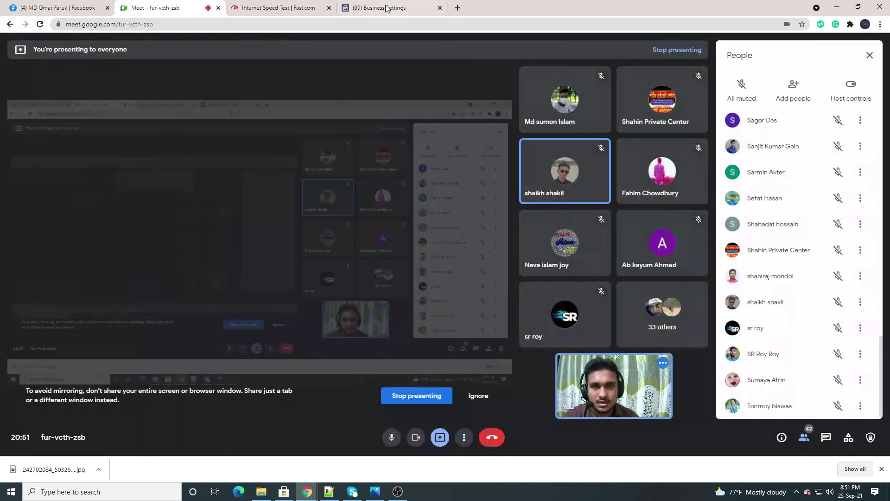
left_click(386, 8)
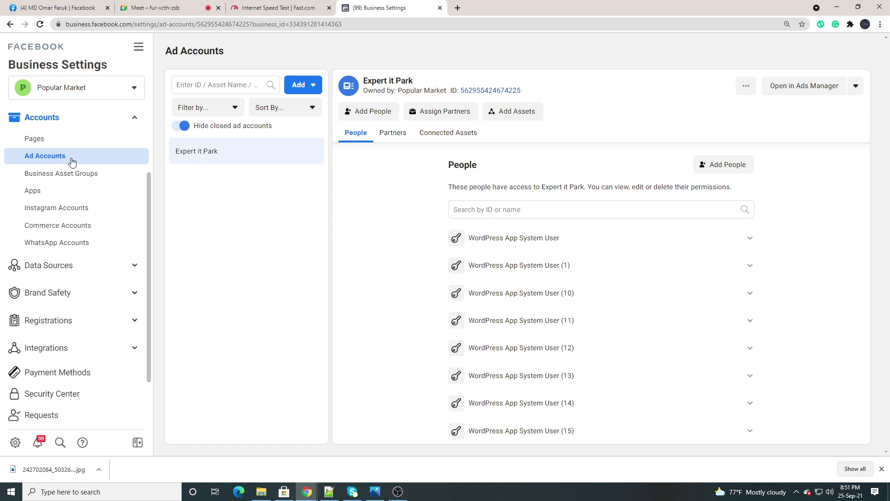
left_click(328, 492)
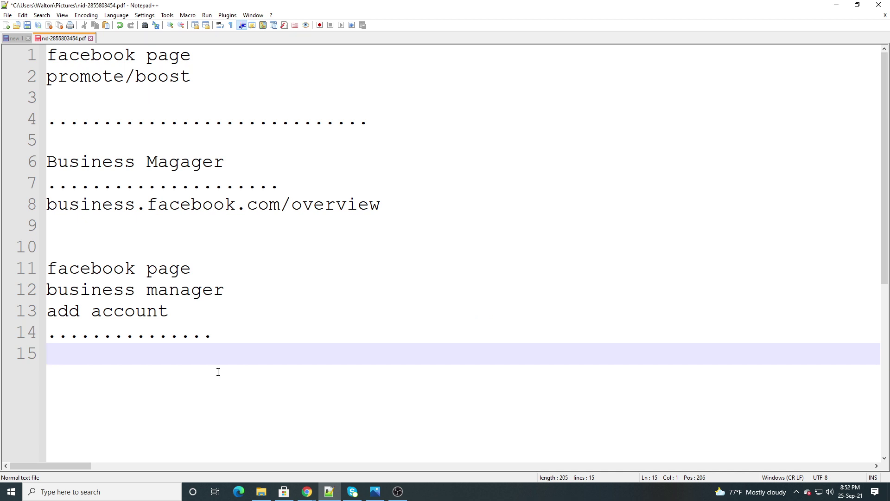
Type the lines 'personal add account' and 'business add account' on lines 15–16
type("pa")
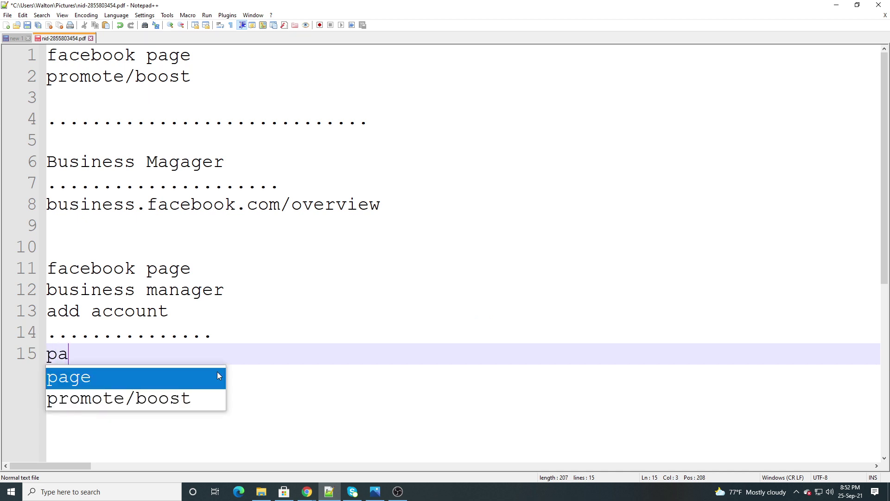
key("BackSpace")
type("erso")
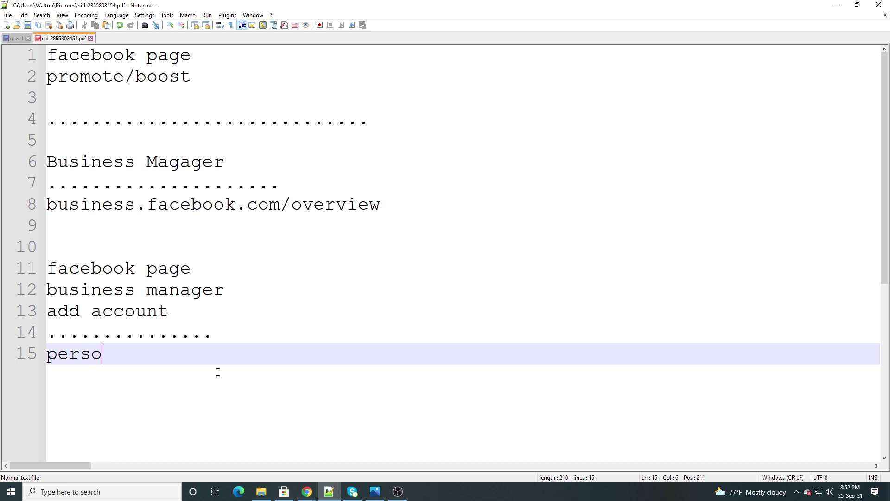
type("nal add account")
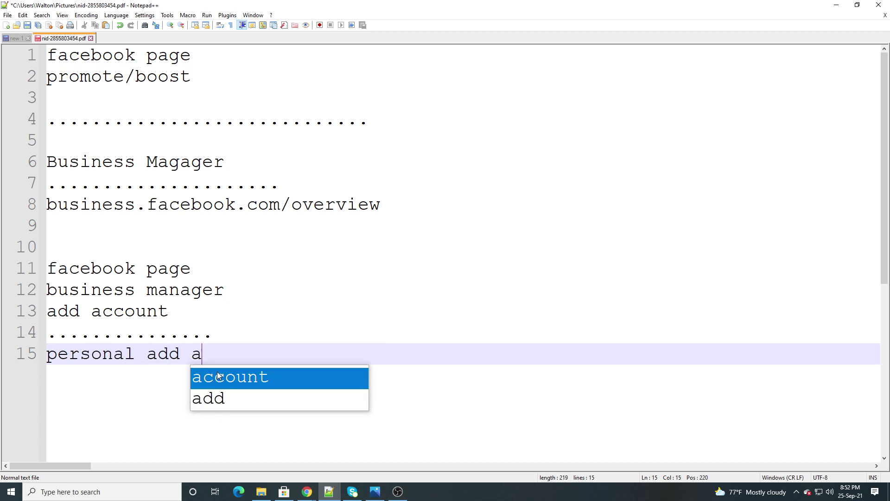
key("Return")
type("b")
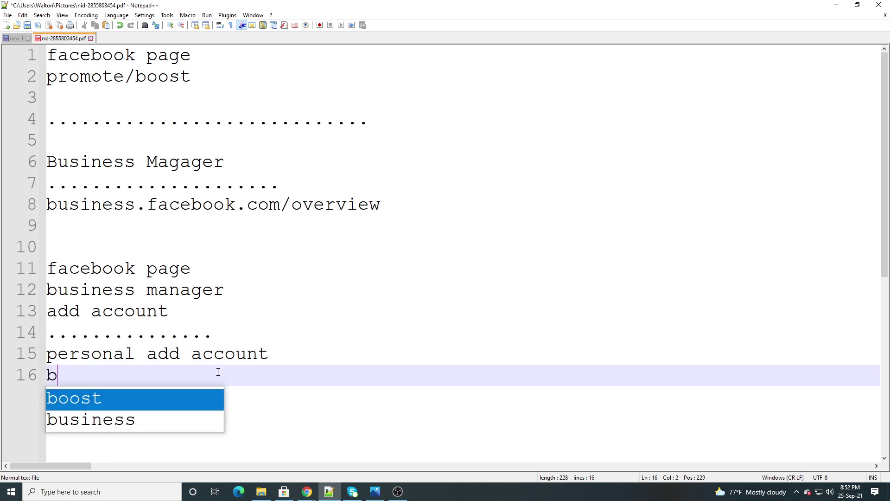
type("usiness ")
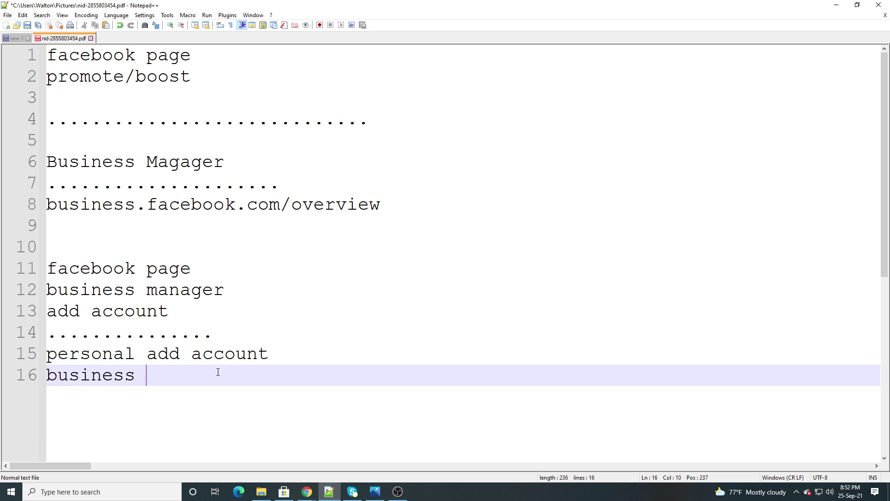
type("add a")
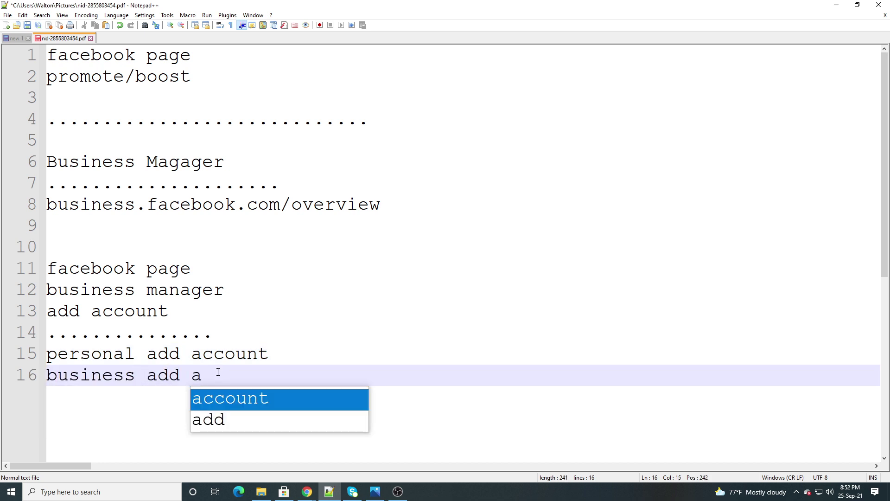
key("Return")
Append '=01' and '=25' to those lines, then minimize Notepad++
left_click(285, 354)
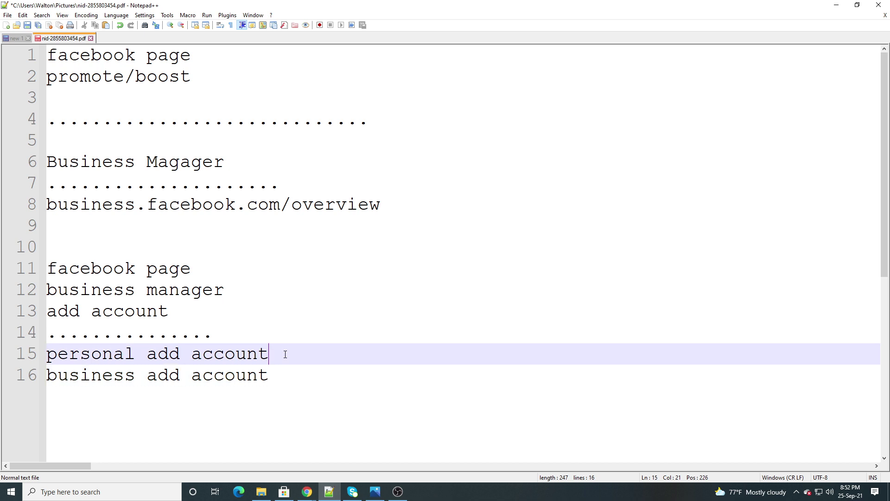
type("=01")
left_click(278, 382)
type("=")
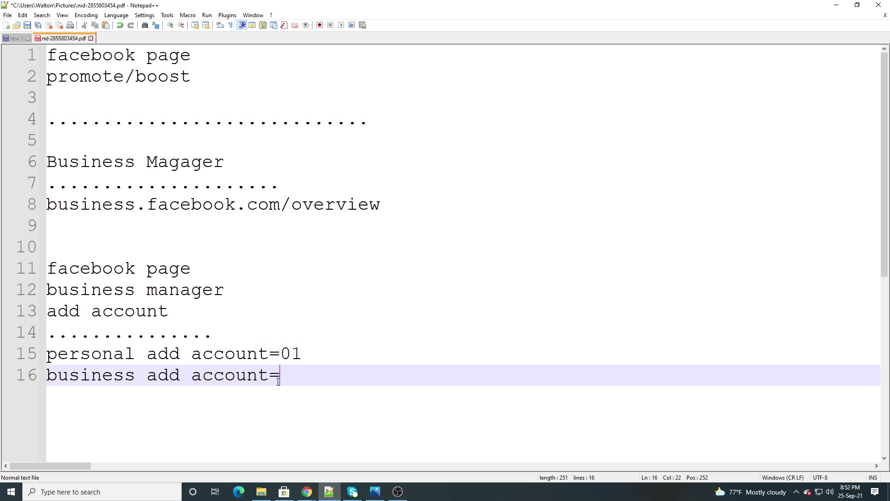
type("25")
left_click_drag(305, 355, 48, 360)
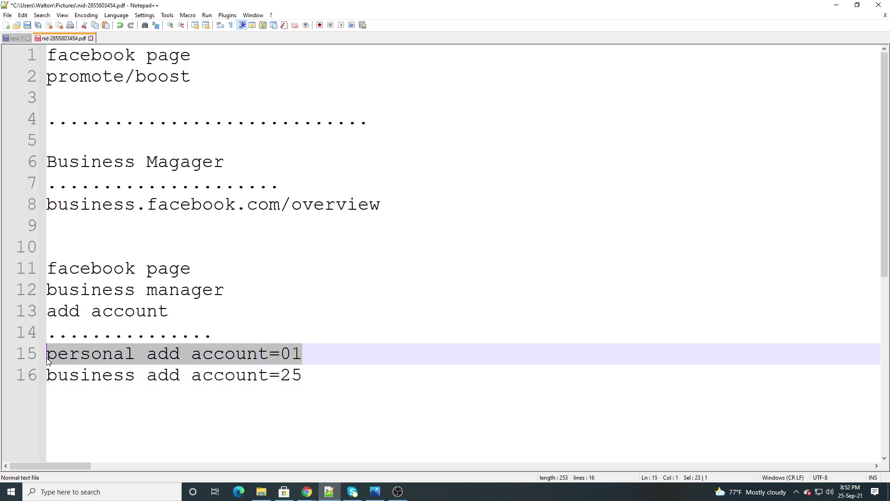
left_click(317, 352)
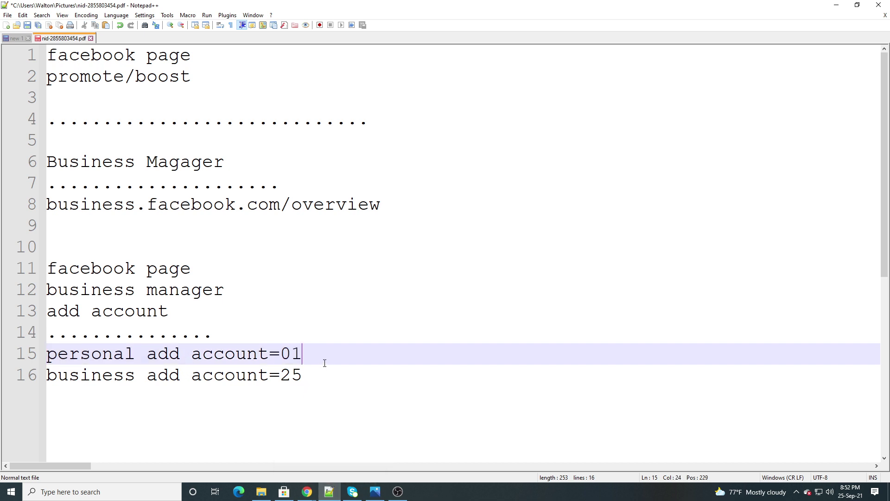
left_click(329, 491)
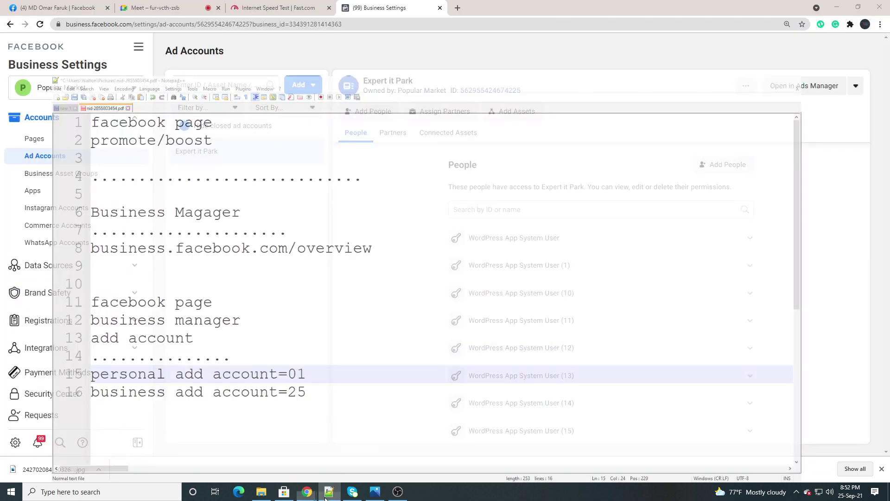
In a new tab, go to Facebook's Pages You Manage and open Abdullah Super Shop
mouse_move(307, 490)
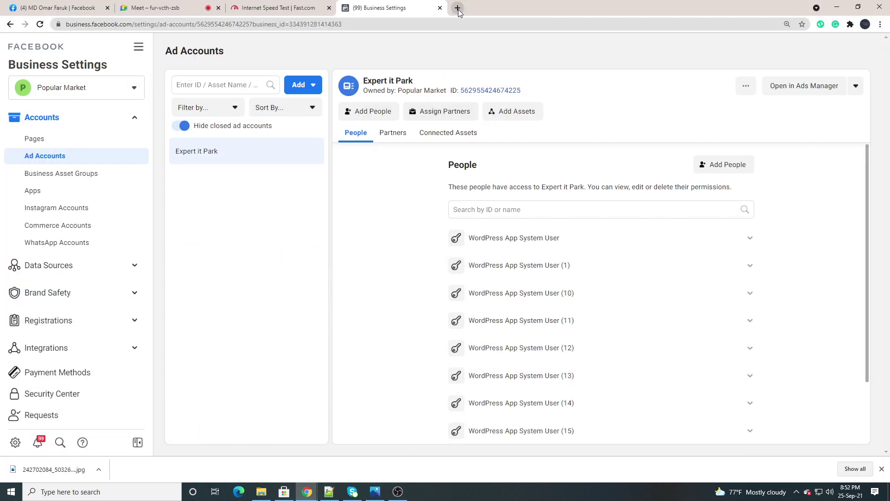
left_click(458, 7)
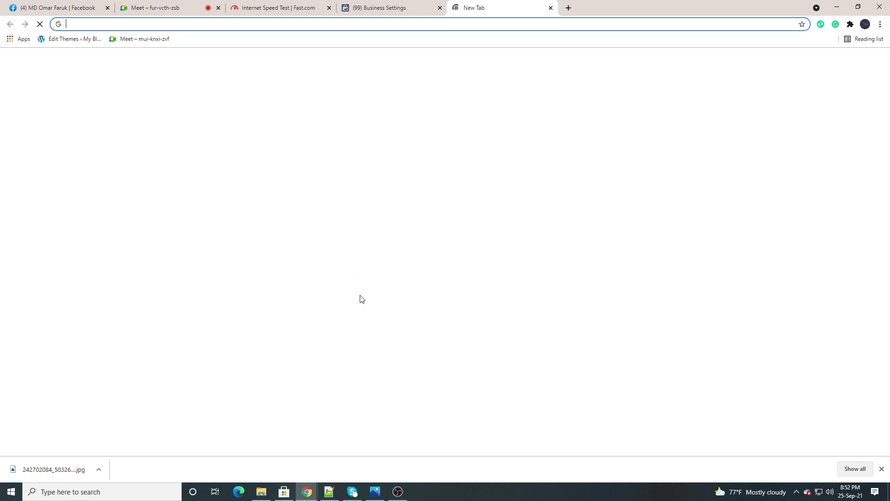
left_click(397, 245)
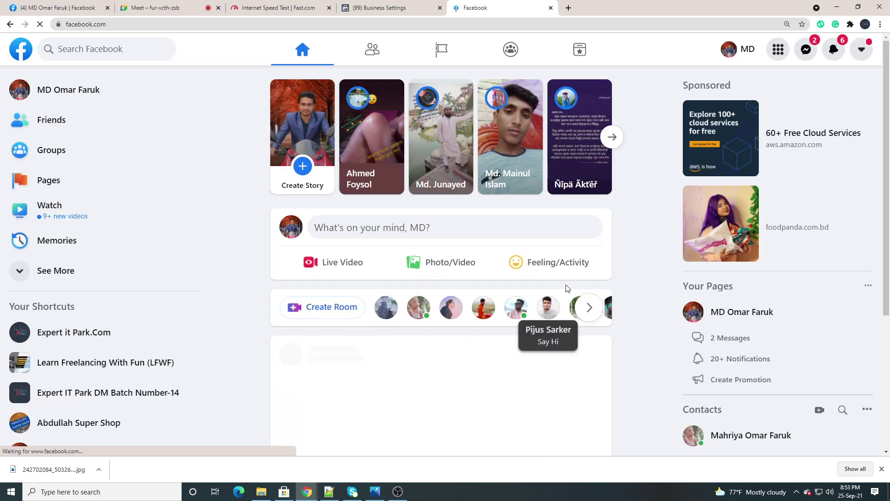
scroll(413, 222, "down", 2)
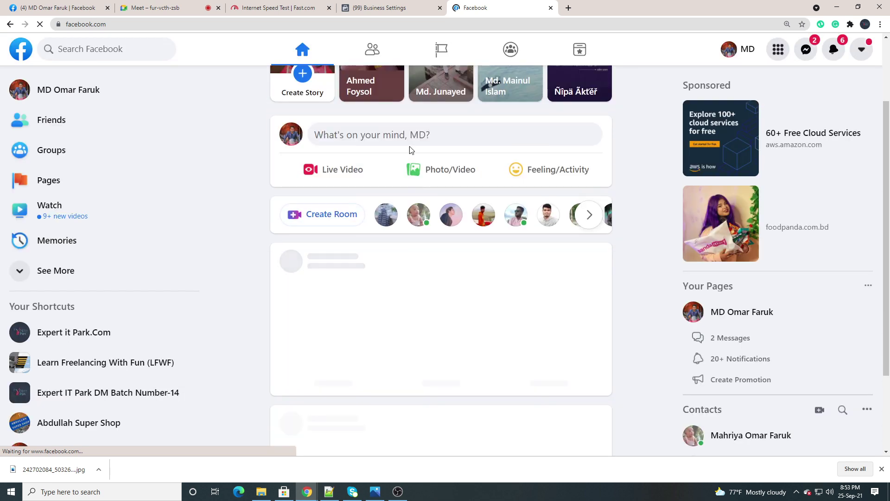
left_click(438, 55)
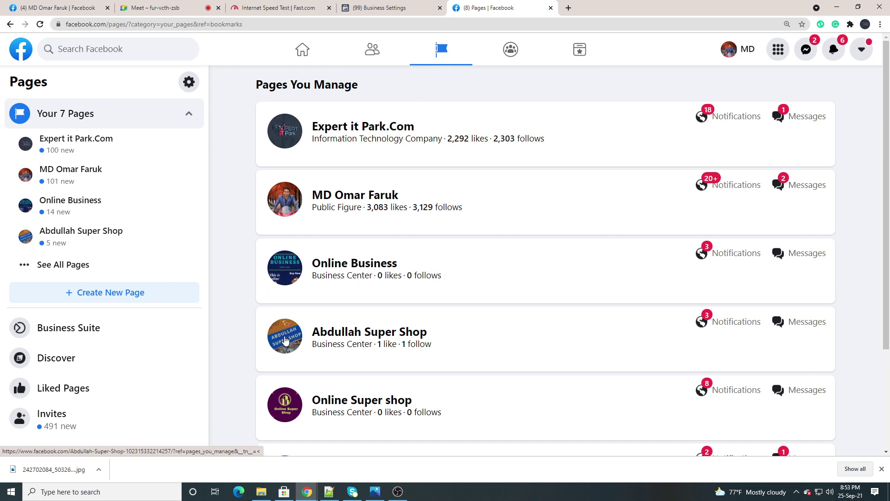
left_click(285, 340)
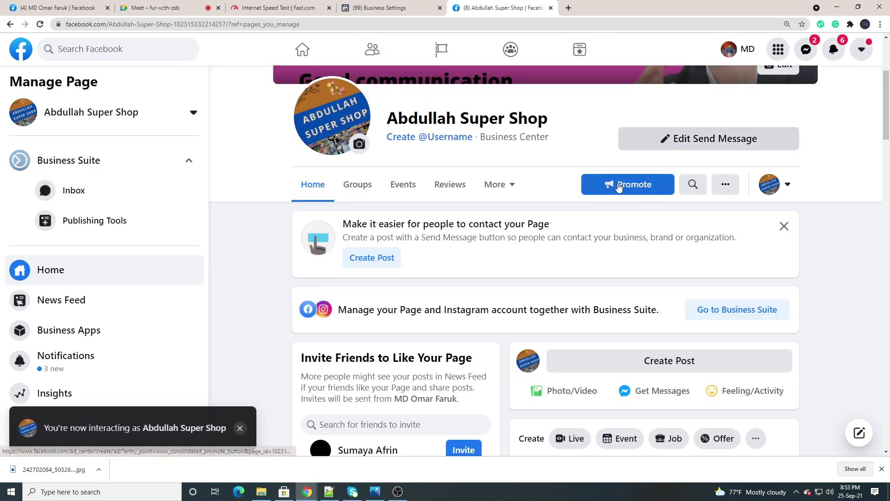
Promote Abdullah Super Shop with Create New Ad, showing the $100, 10-day budget form
left_click(604, 195)
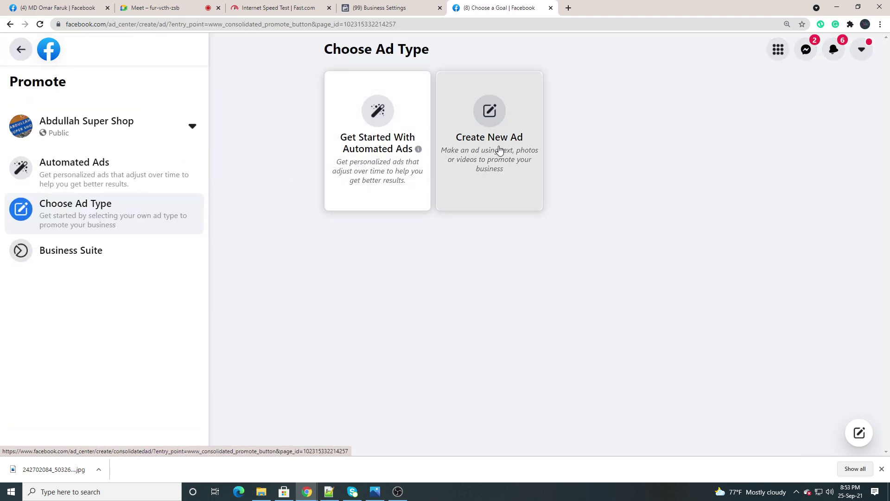
left_click(499, 148)
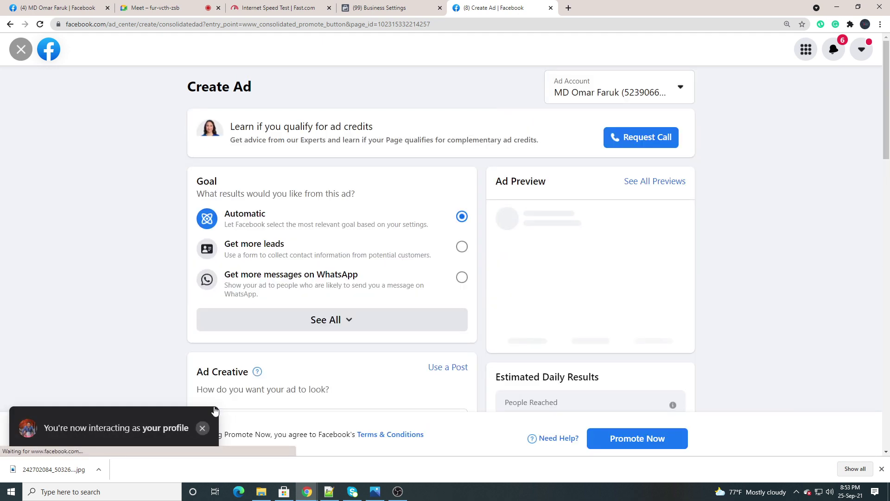
scroll(262, 239, "down", 8)
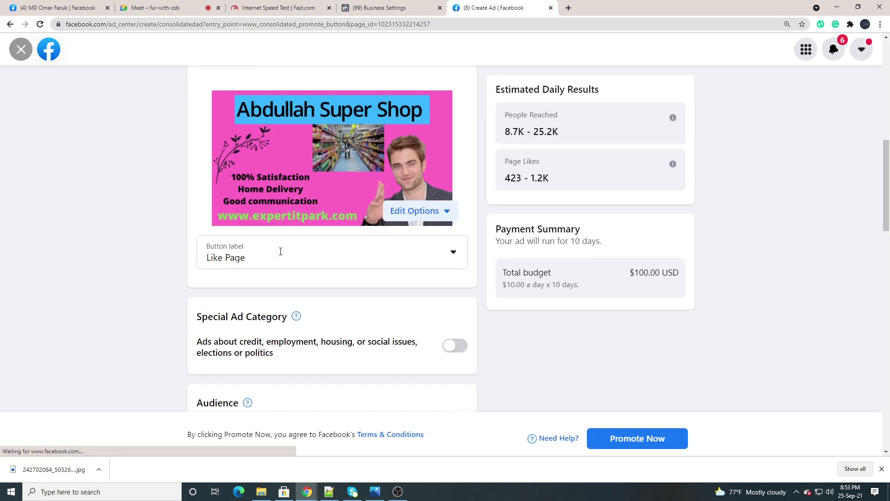
scroll(280, 253, "up", 4)
scroll(280, 253, "up", 5)
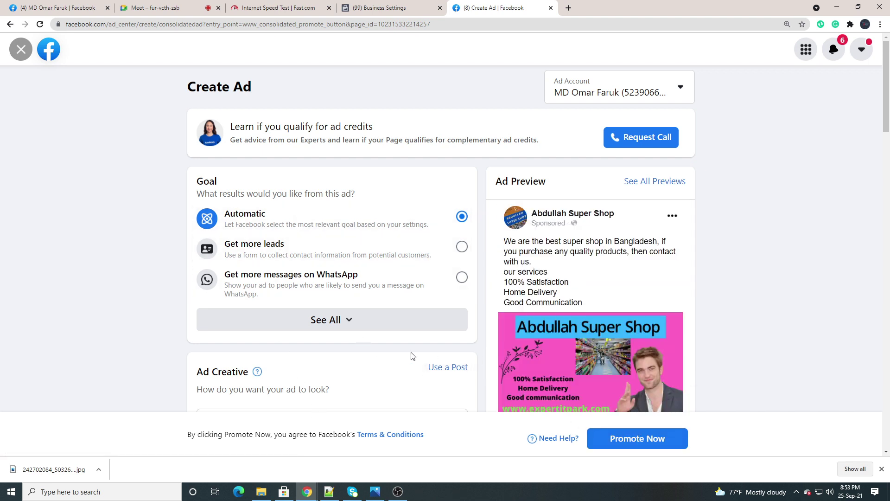
Admit the waiting person into the Google Meet call and go back to Create Ad
left_click(161, 7)
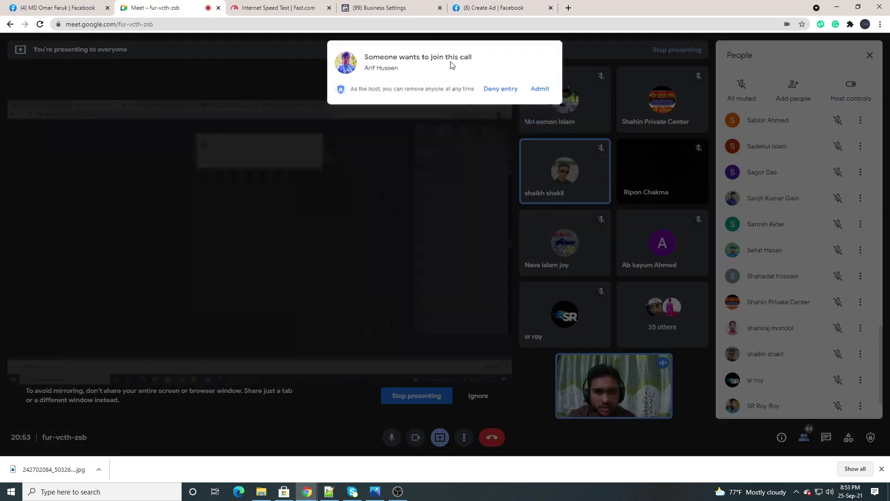
left_click(537, 89)
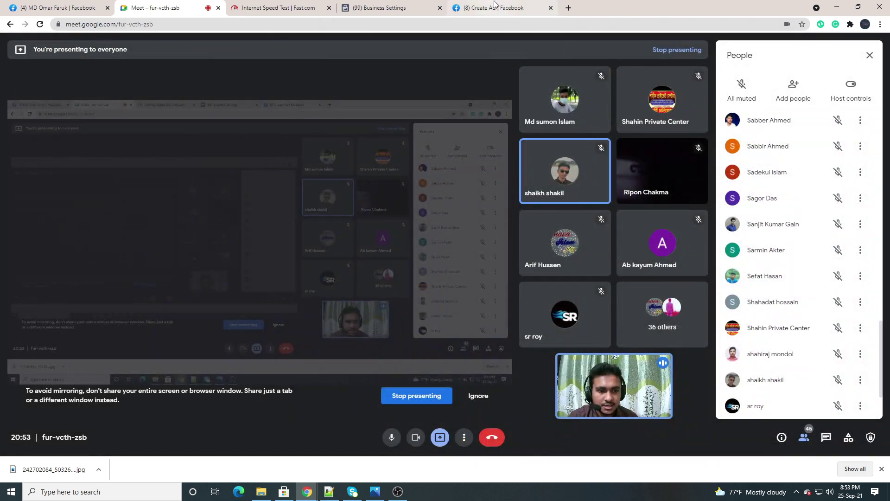
left_click(495, 7)
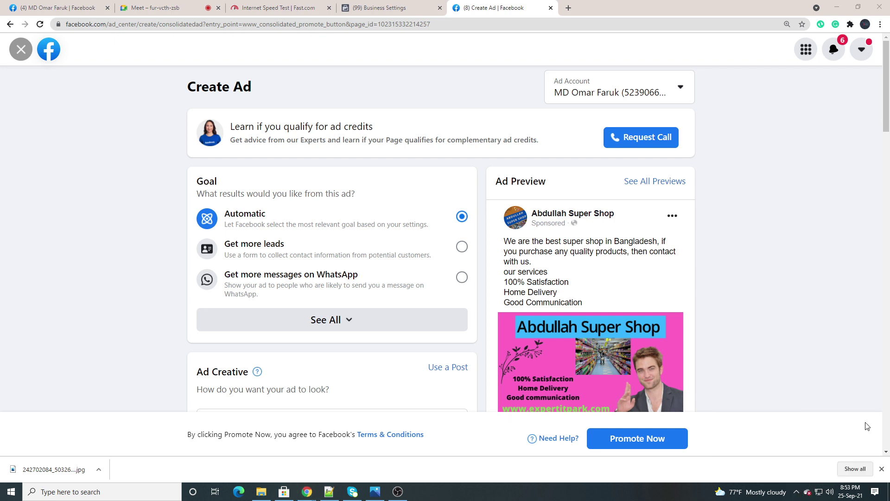
left_click(796, 492)
left_click(823, 454)
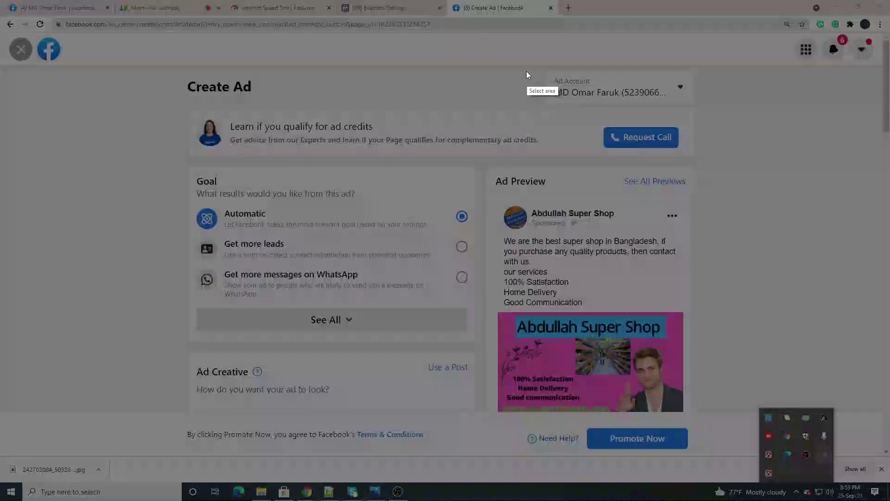
left_click_drag(538, 59, 717, 89)
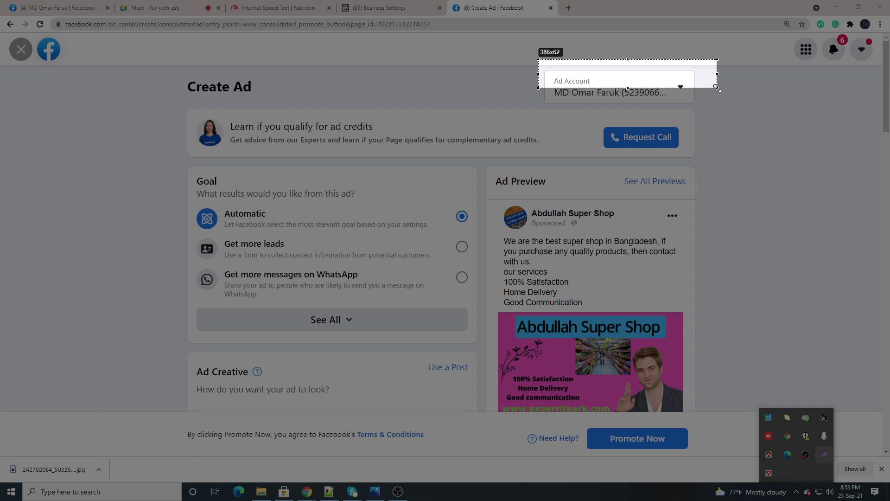
left_click_drag(717, 88, 720, 106)
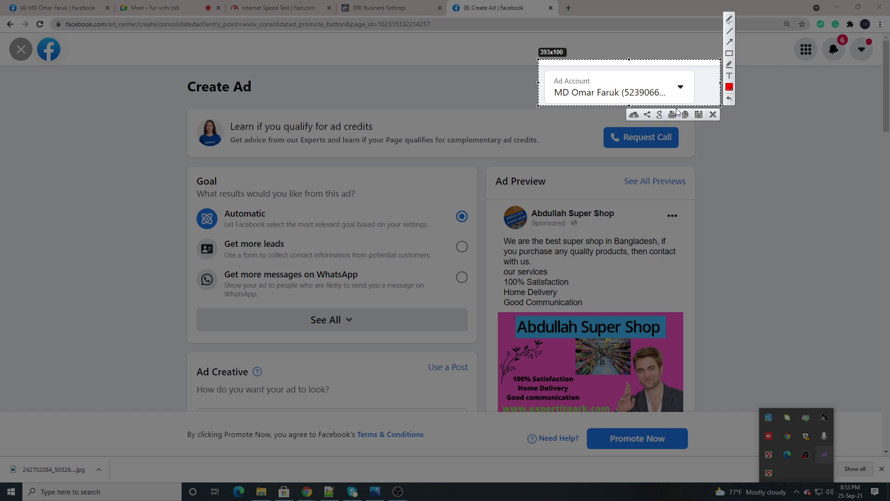
left_click(713, 114)
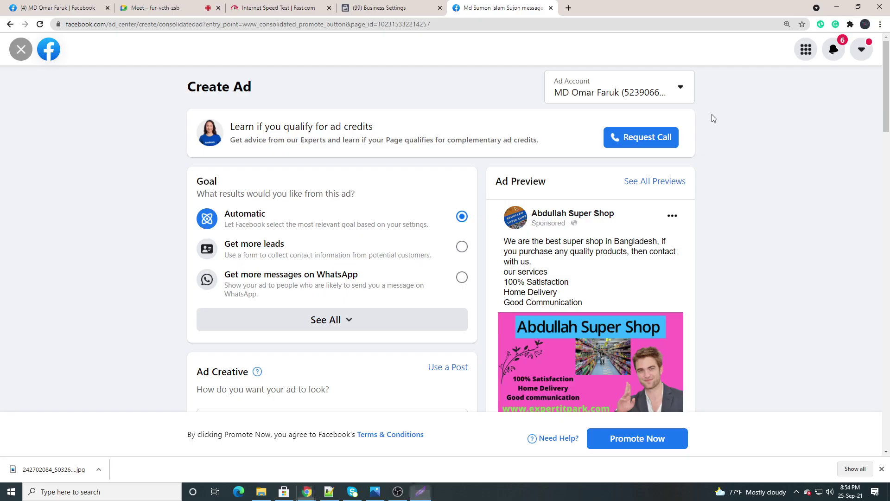
left_click(329, 492)
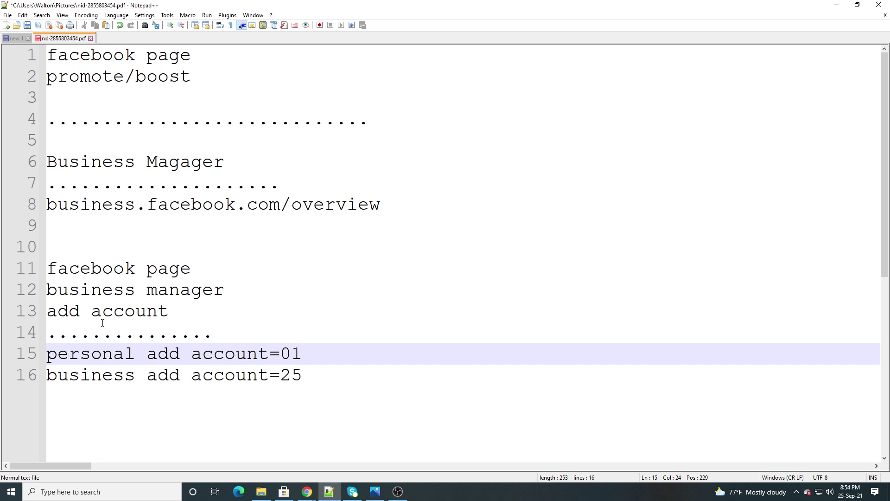
left_click(330, 494)
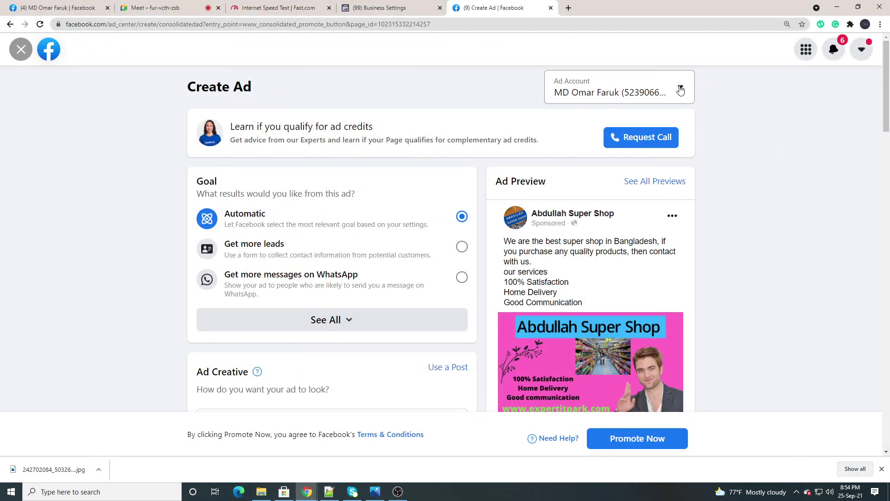
Open the Ad Account dropdown to see Expert it Park and Best Business
left_click(680, 90)
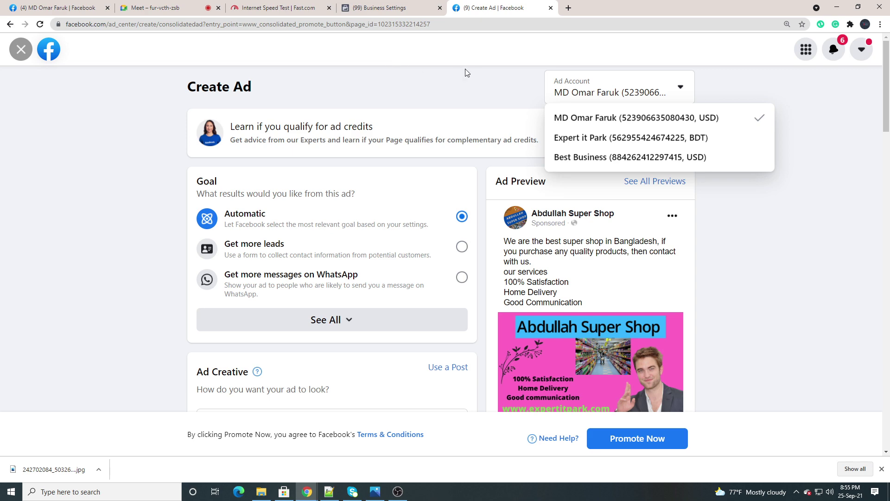
Change 'add' to 'ad' on lines 15 and 16, giving 'personal ad account=01' and 'business ad account=25'
left_click(328, 493)
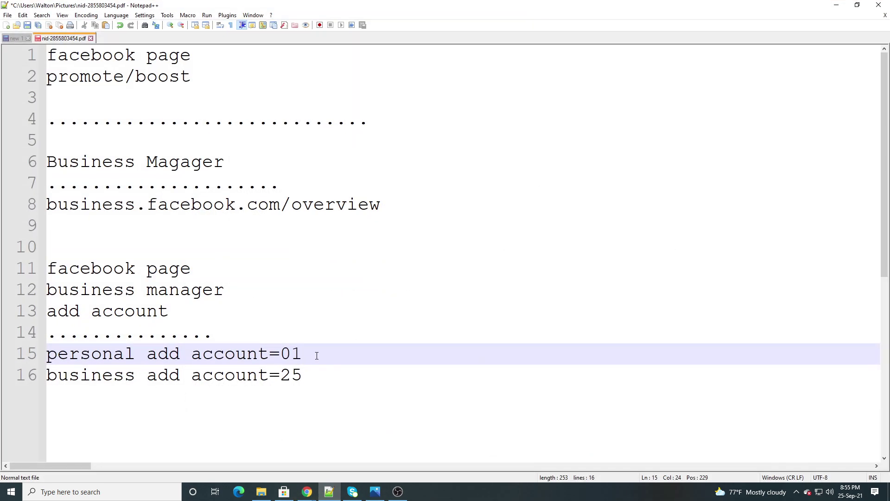
left_click_drag(317, 355, 33, 351)
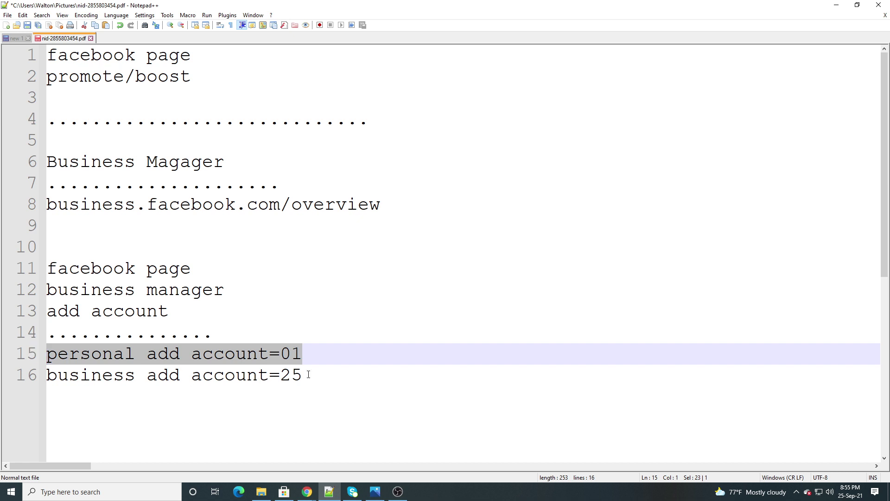
left_click_drag(308, 375, 29, 374)
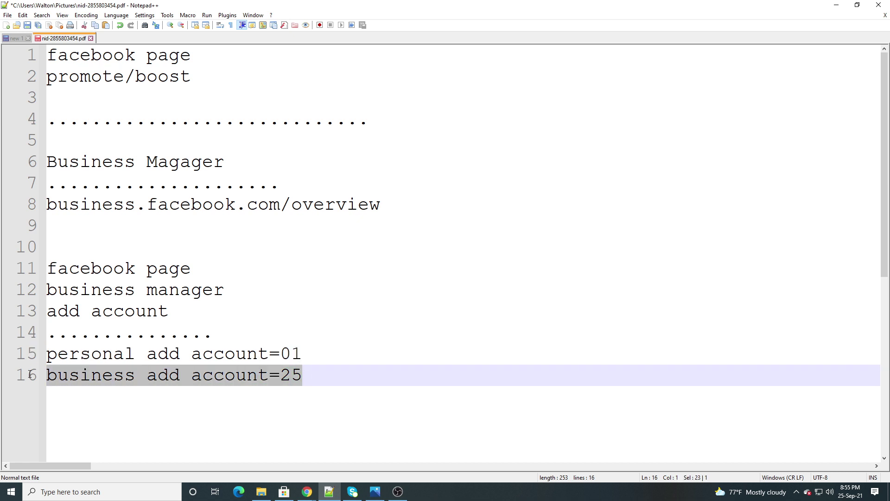
left_click(314, 352)
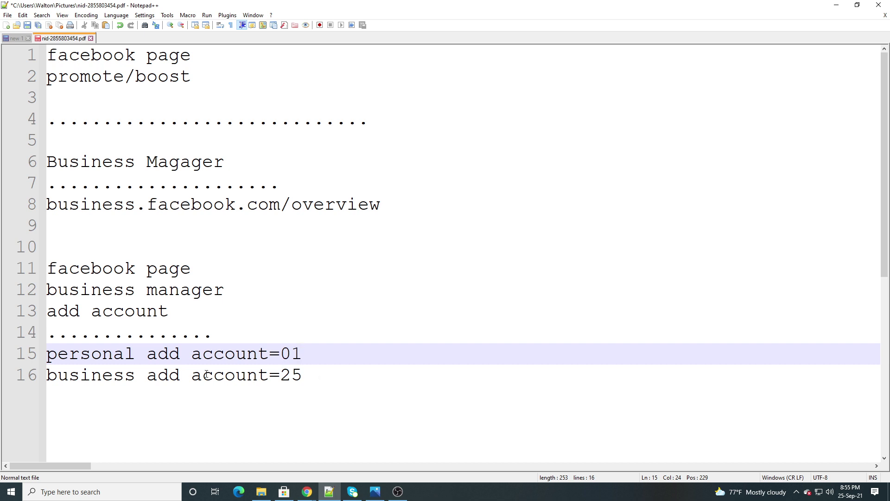
key("BackSpace")
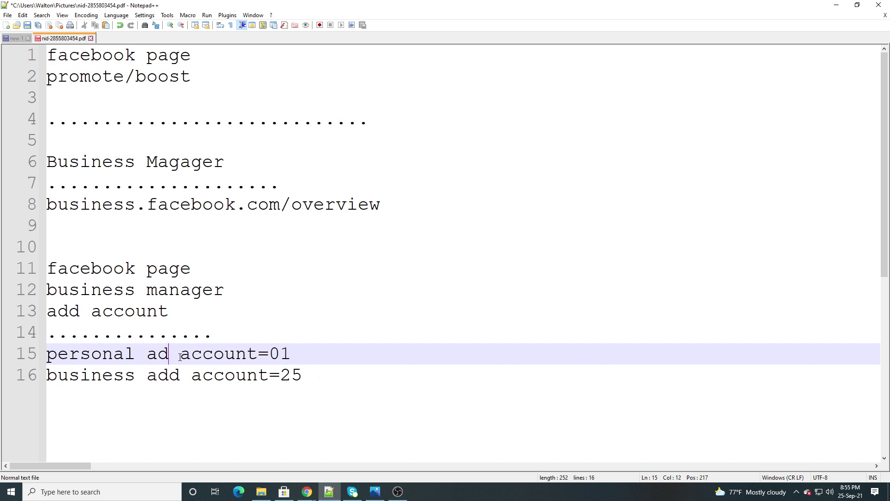
left_click(180, 374)
key("BackSpace")
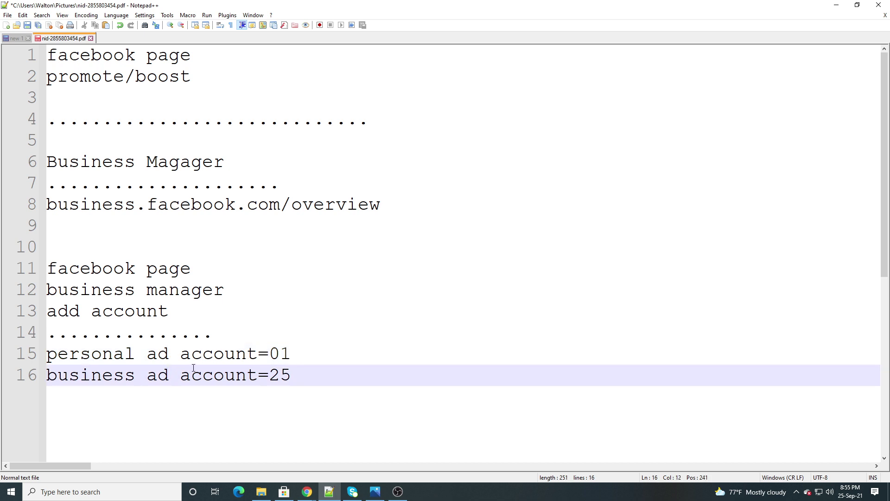
left_click_drag(297, 379, 46, 376)
left_click(297, 379)
left_click(312, 492)
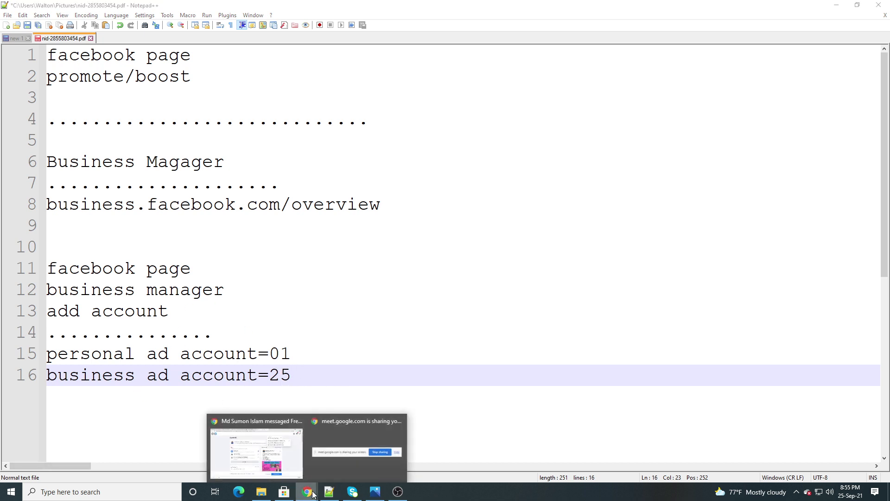
Choose Best Business as the ad account for the new ad in Create Ad
left_click(300, 476)
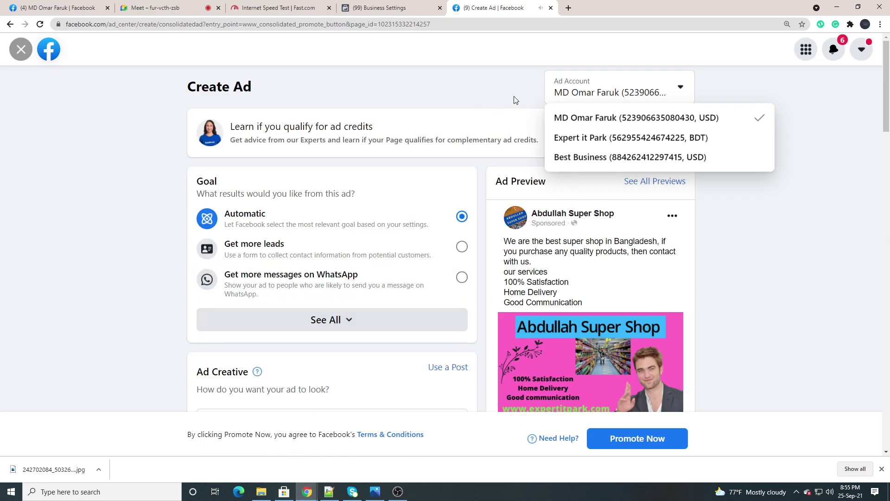
left_click(522, 128)
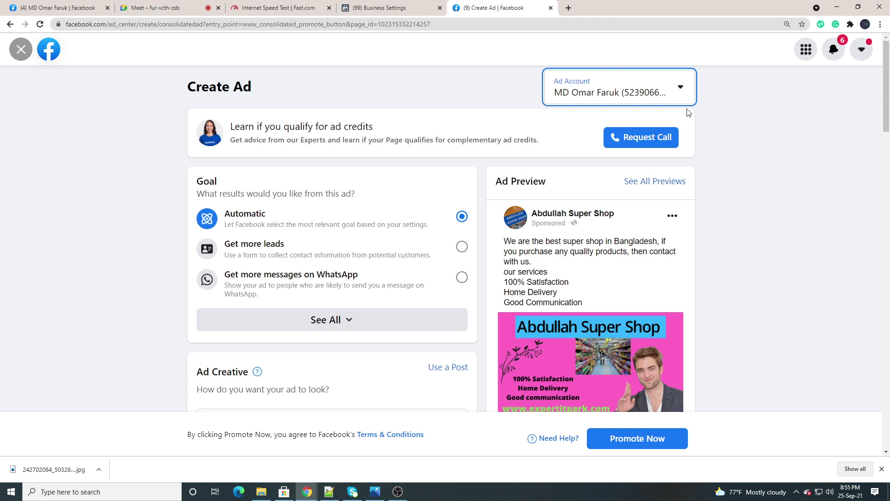
left_click(651, 94)
left_click(652, 96)
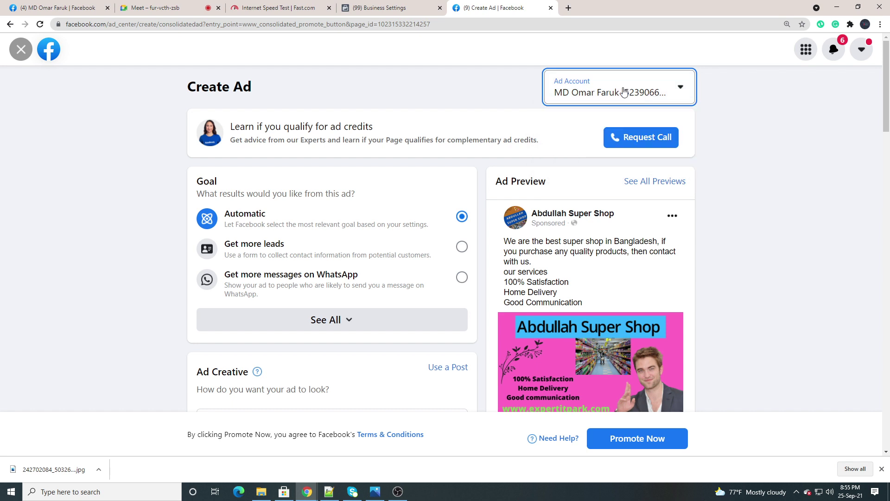
left_click(623, 93)
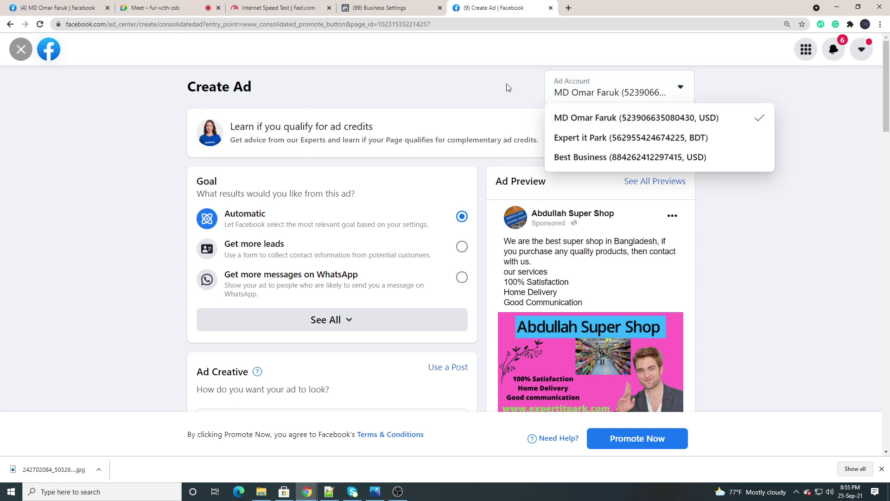
left_click(633, 93)
left_click(632, 93)
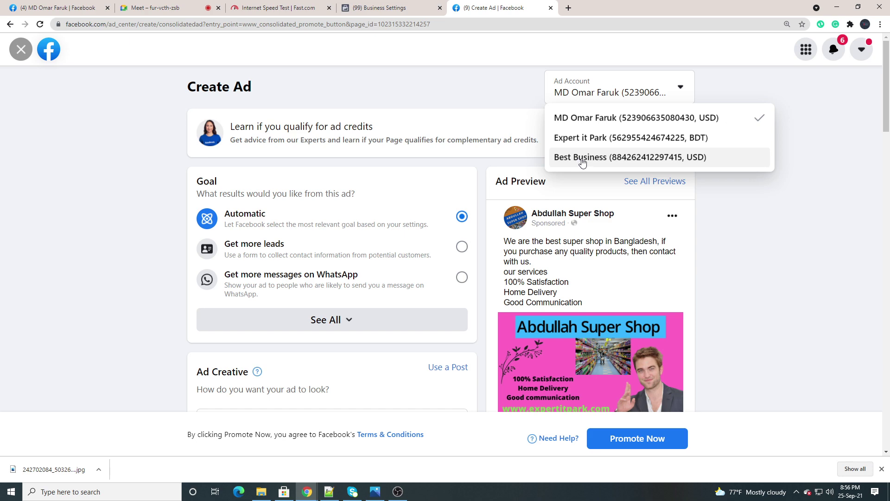
left_click(579, 160)
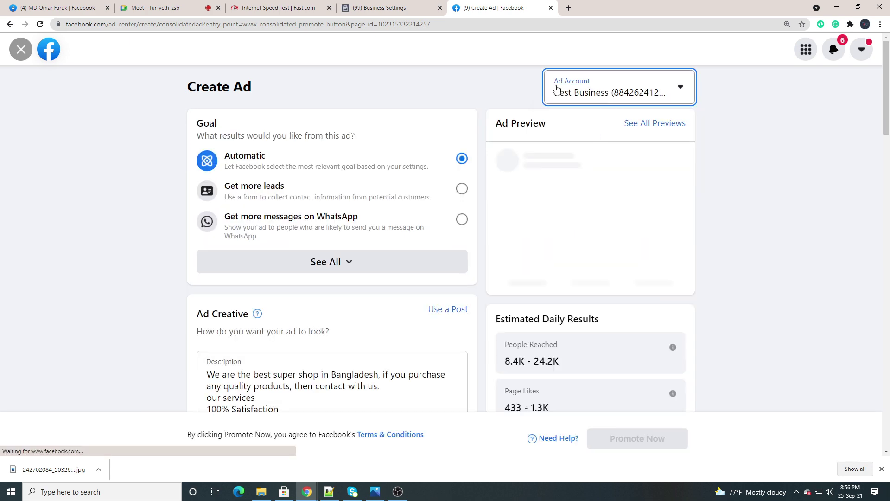
scroll(433, 259, "down", 5)
scroll(432, 260, "down", 20)
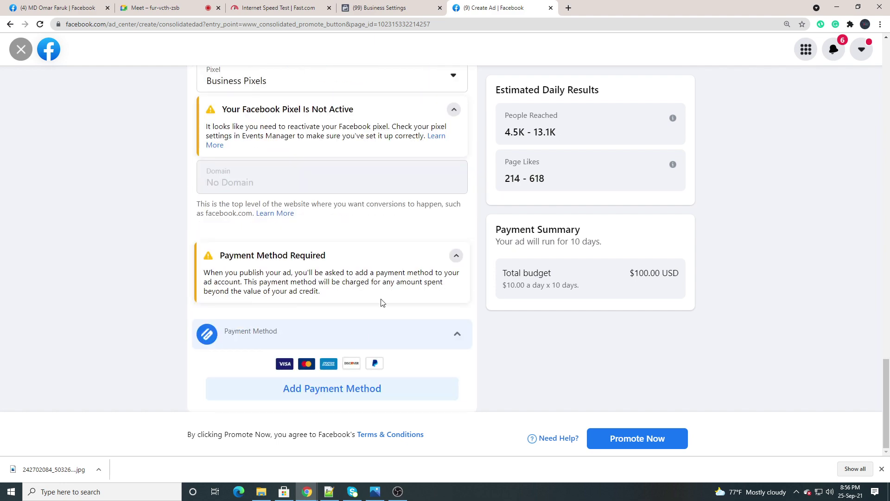
scroll(363, 246, "up", 14)
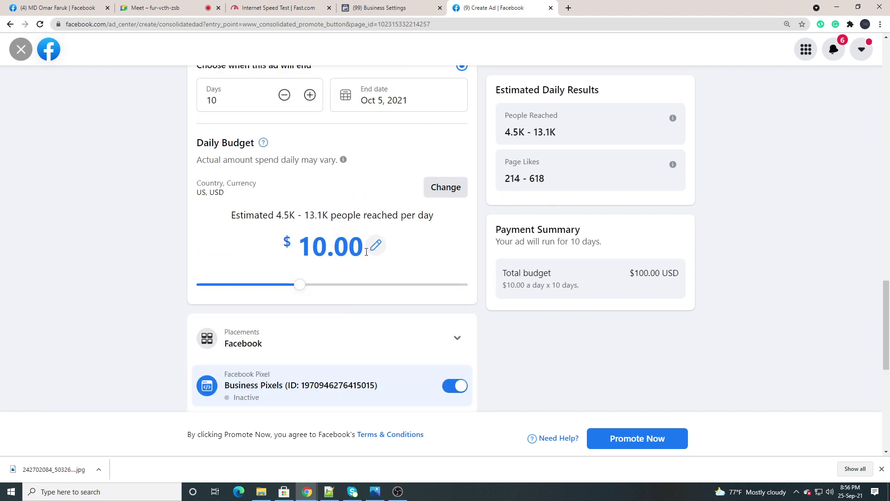
scroll(365, 254, "up", 10)
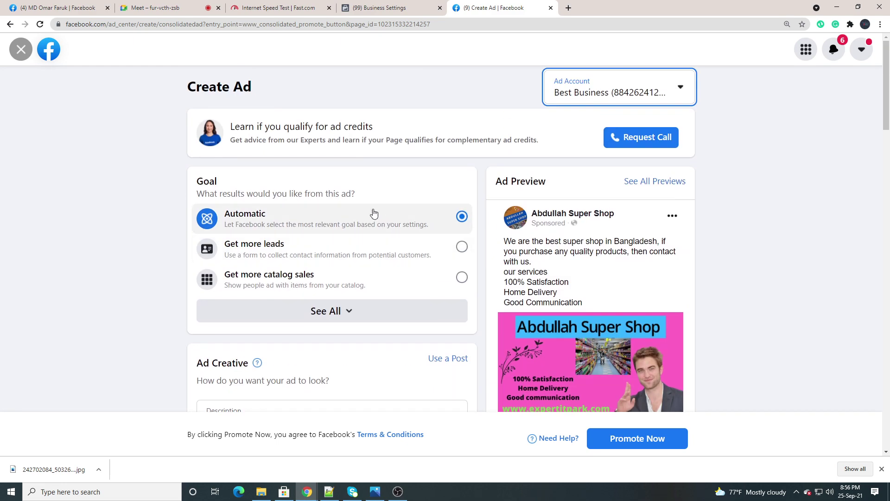
Admit everyone waiting in the Google Meet call and return to Create Ad
left_click(175, 12)
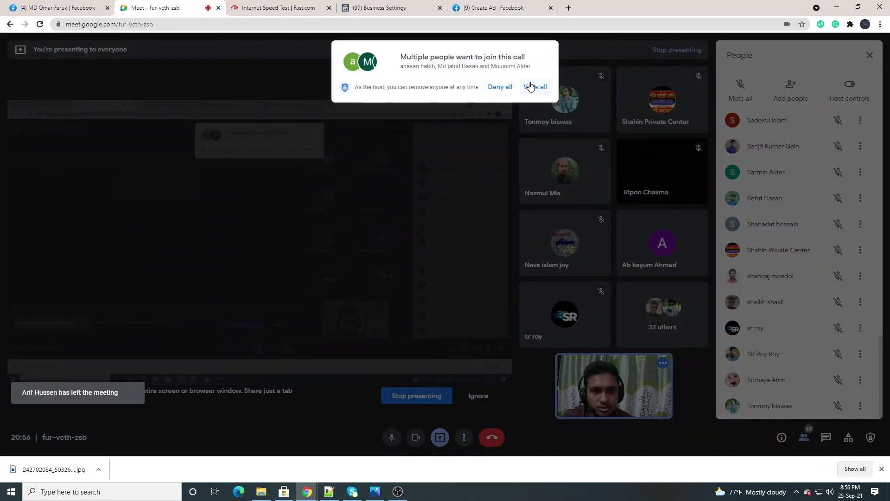
left_click(533, 87)
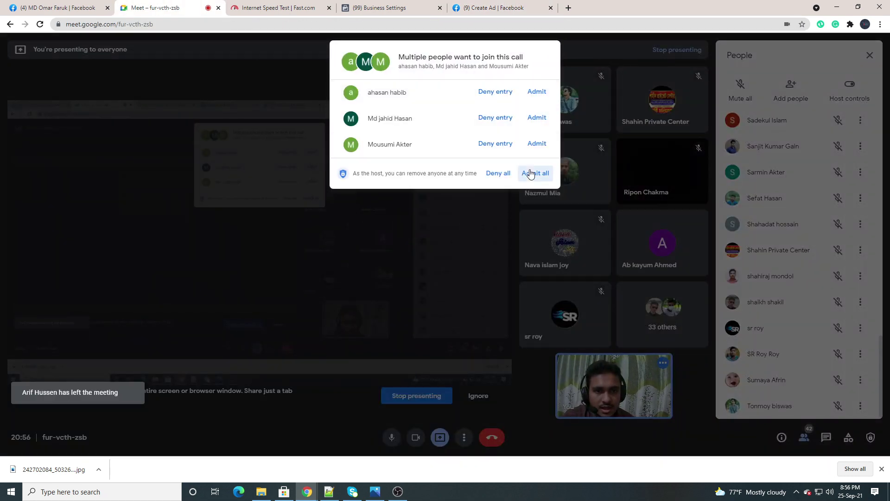
left_click(532, 173)
left_click(494, 8)
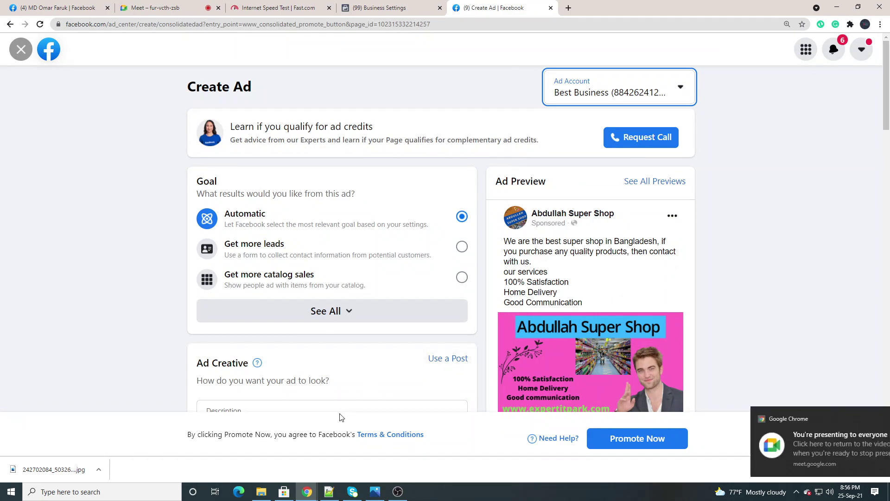
scroll(310, 364, "down", 20)
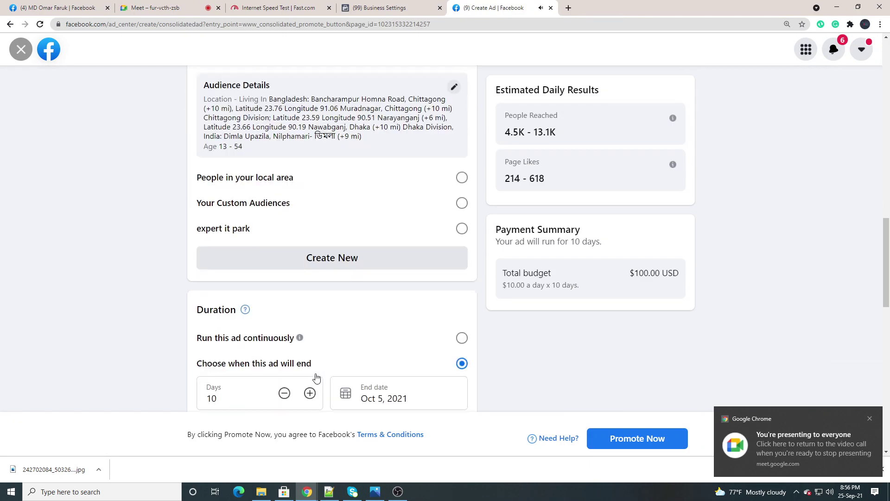
Scroll back through the Create Ad form, then bring the Notepad++ notes forward
scroll(316, 377, "up", 20)
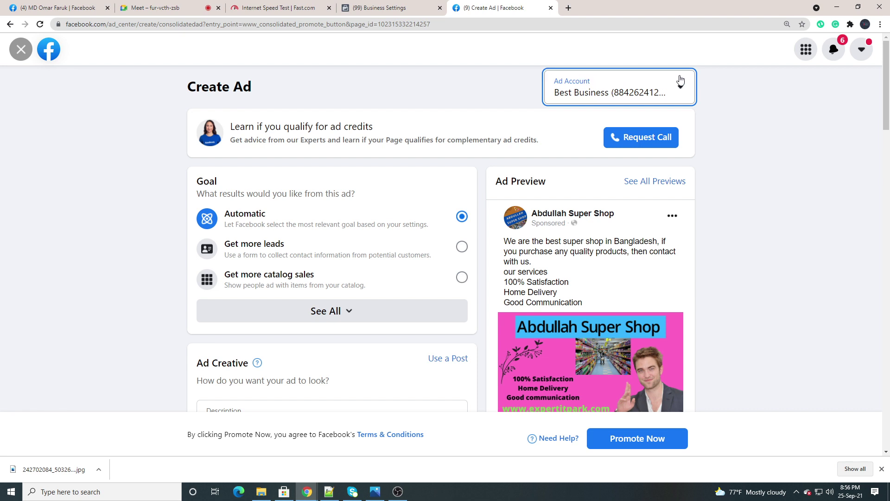
left_click(329, 491)
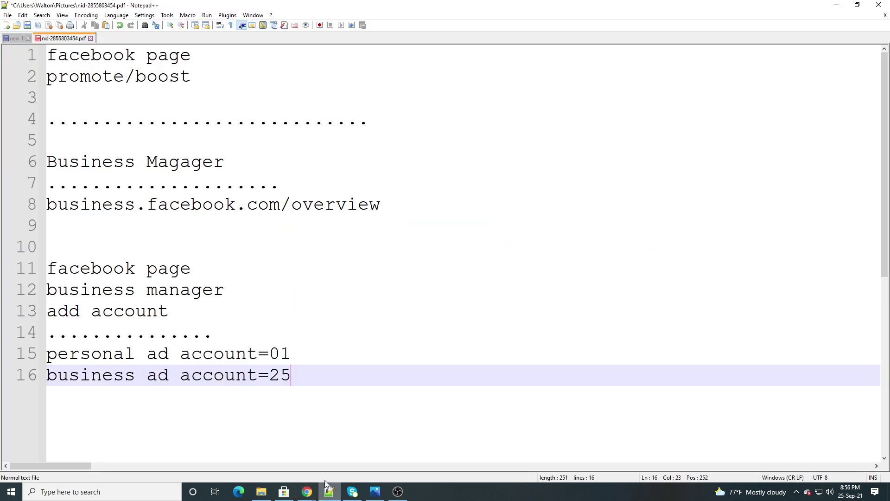
Highlight the 'personal ad account=01' and 'business ad account=25' lines, then bring Create Ad back
left_click_drag(297, 355, 43, 357)
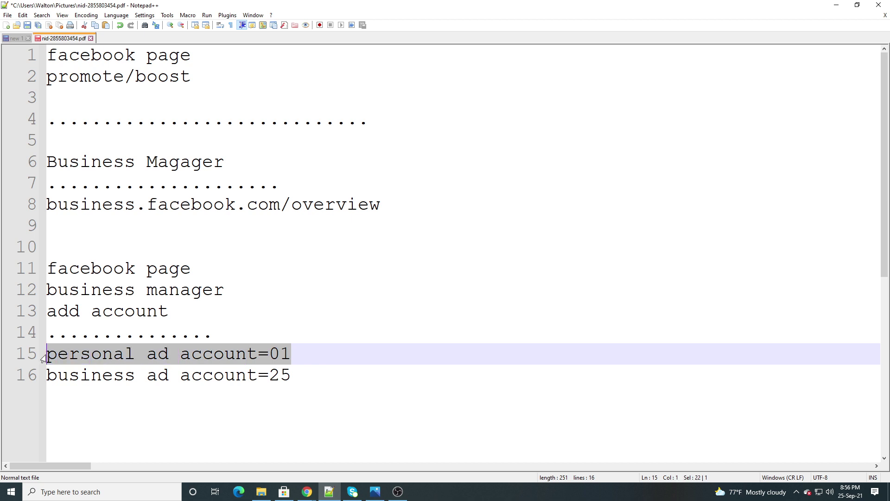
left_click(297, 373)
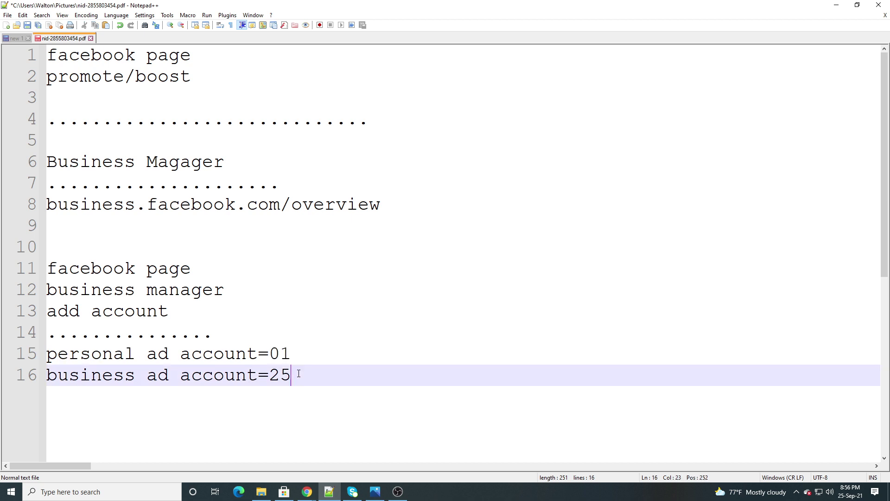
left_click_drag(311, 376, 47, 375)
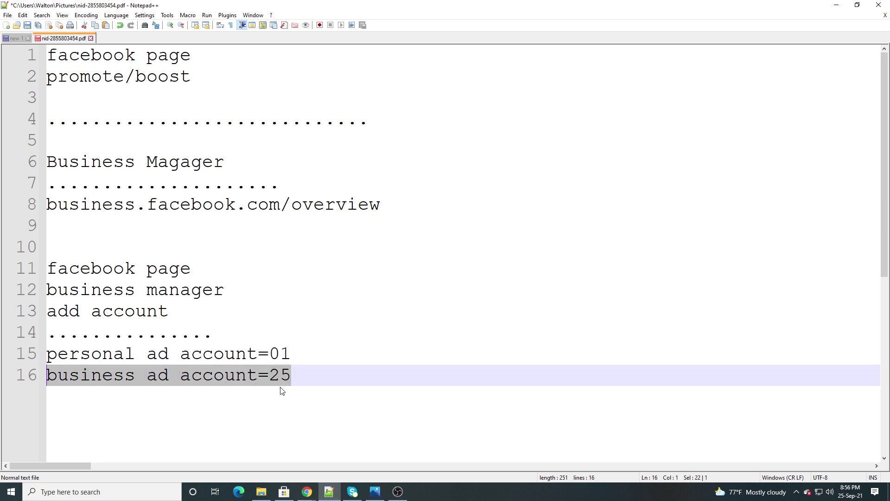
left_click(298, 378)
left_click_drag(299, 376, 46, 375)
left_click(344, 370)
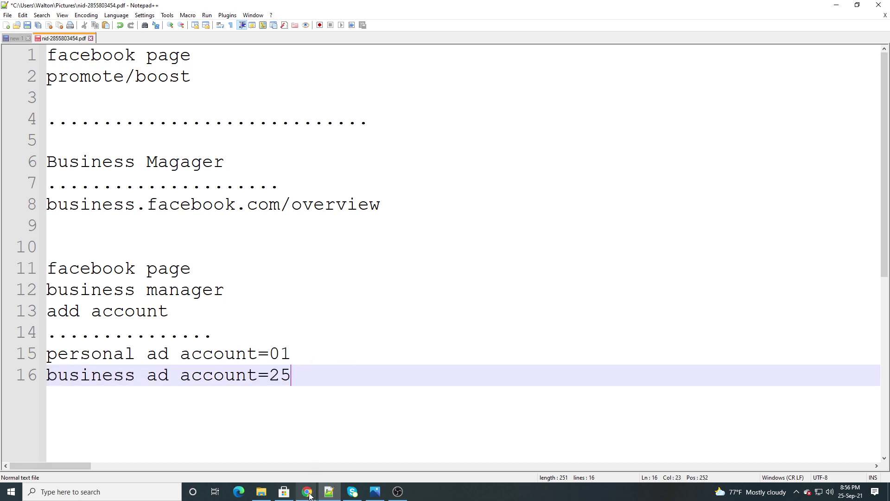
mouse_move(308, 494)
left_click(276, 462)
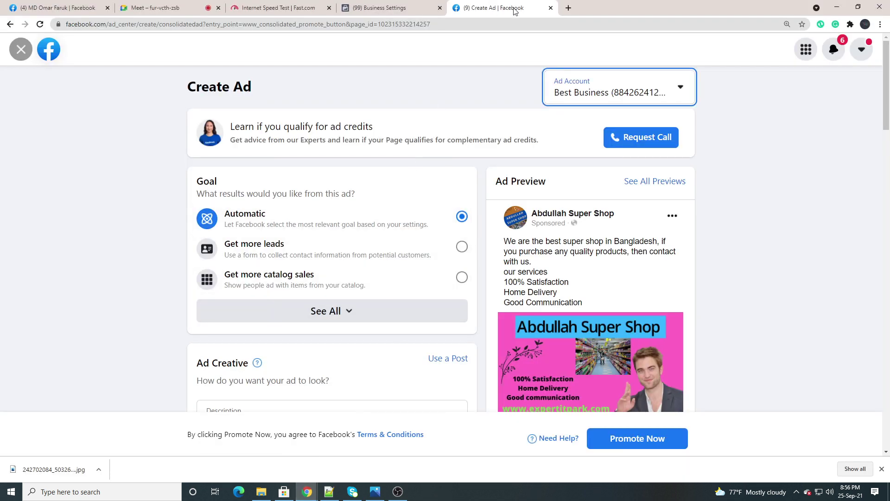
Open Business Info in Business Settings to find the Ad Account Creation Limit
left_click(408, 7)
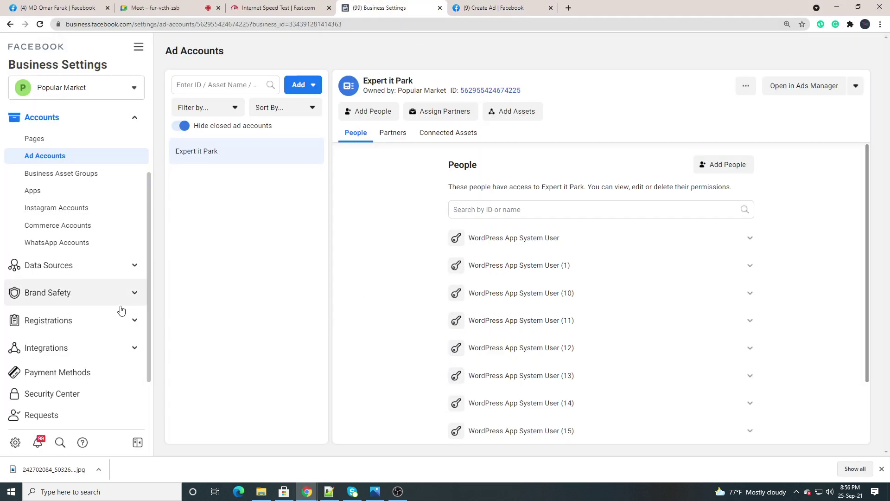
scroll(88, 283, "down", 2)
left_click(53, 394)
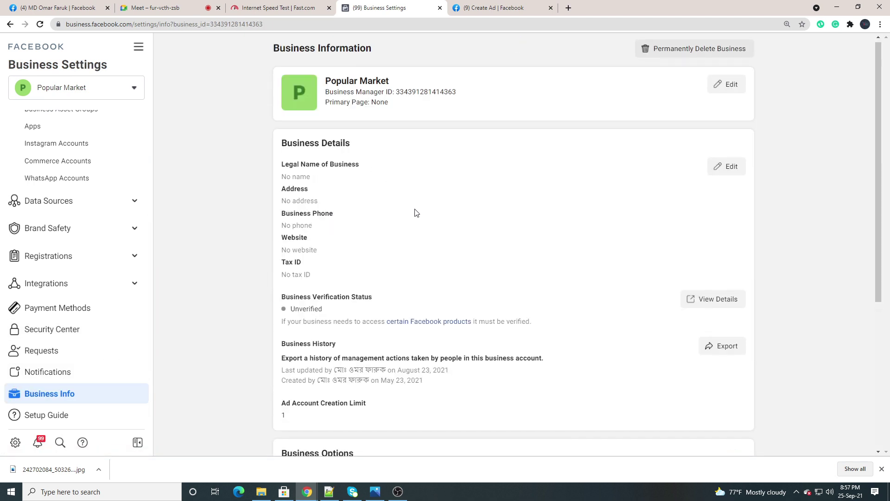
scroll(392, 263, "down", 4)
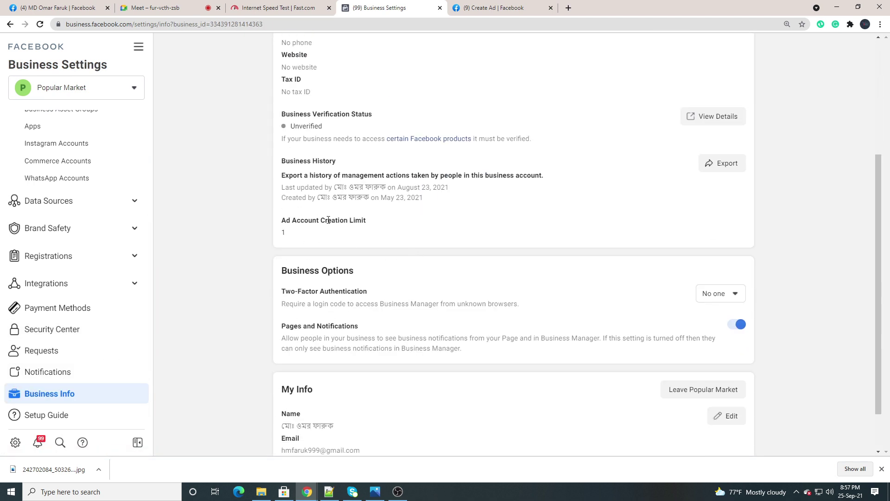
Capture the Ad Account Creation Limit area with Lightshot, then discard the capture
left_click(796, 491)
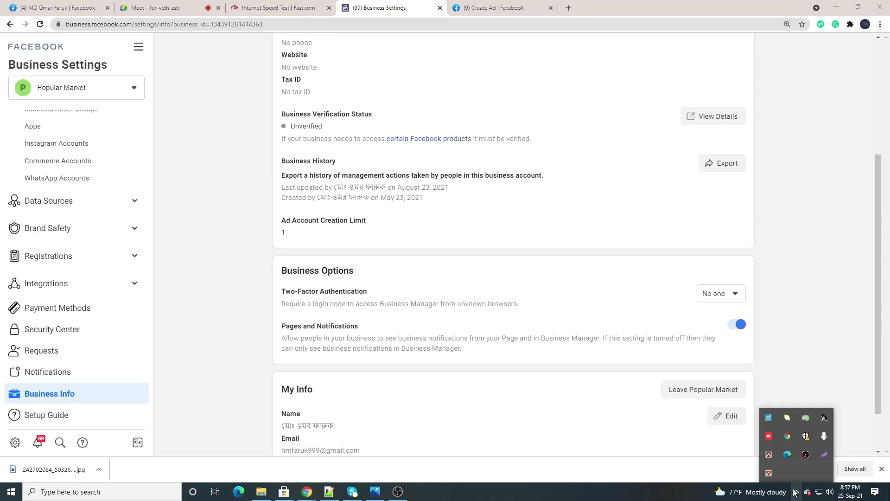
left_click(825, 454)
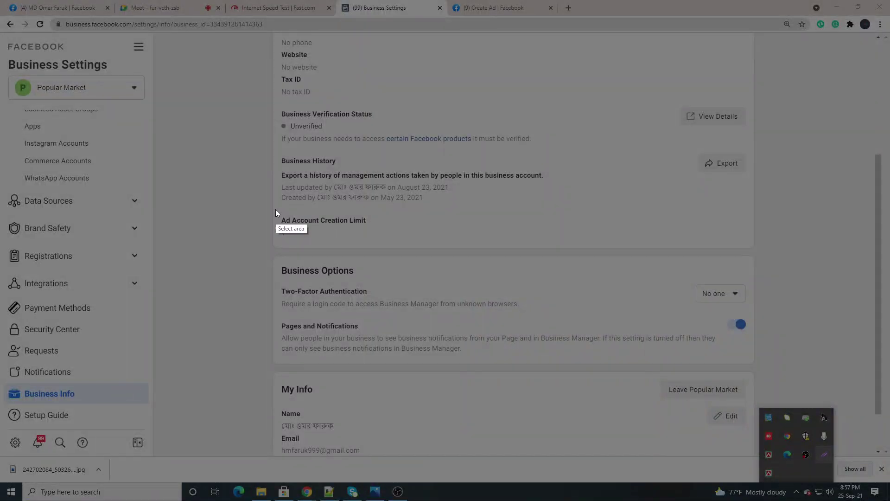
left_click_drag(276, 209, 597, 249)
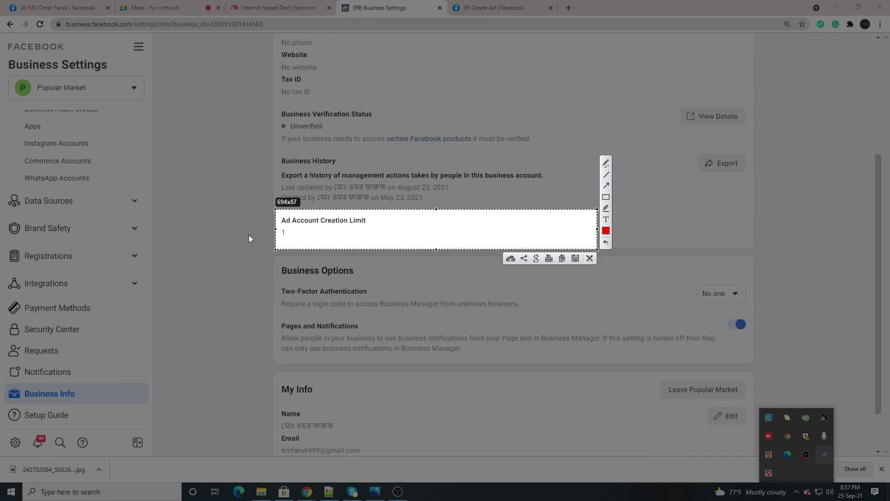
left_click(590, 259)
Open the Ad Accounts settings page
scroll(376, 222, "up", 4)
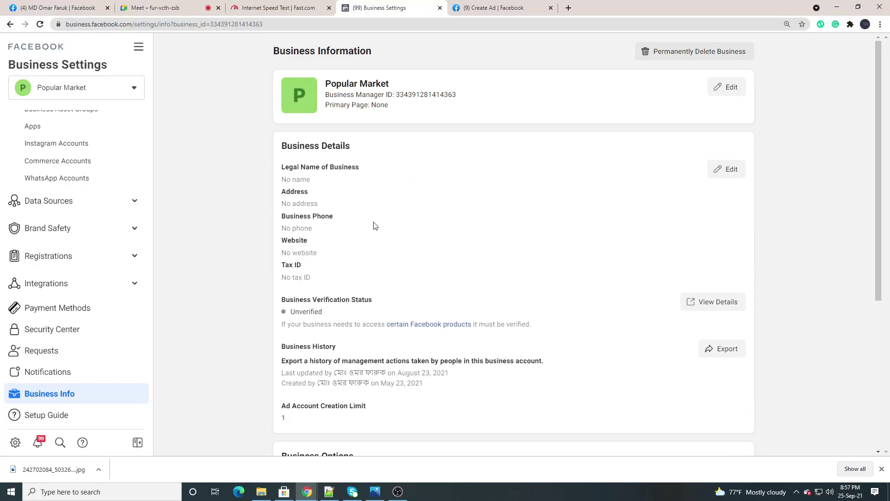
scroll(49, 246, "up", 4)
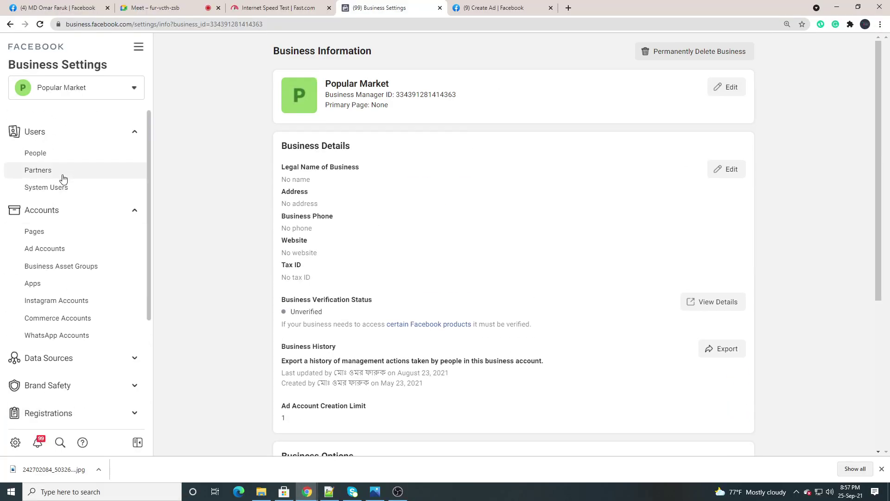
left_click(55, 250)
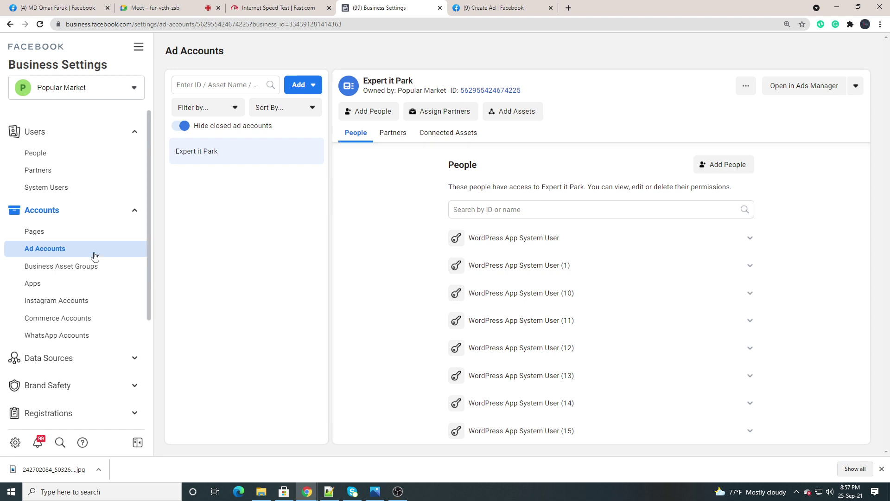
Take and discard a Lightshot capture of the Ad Accounts header, then close the Add options
left_click(798, 493)
left_click(824, 455)
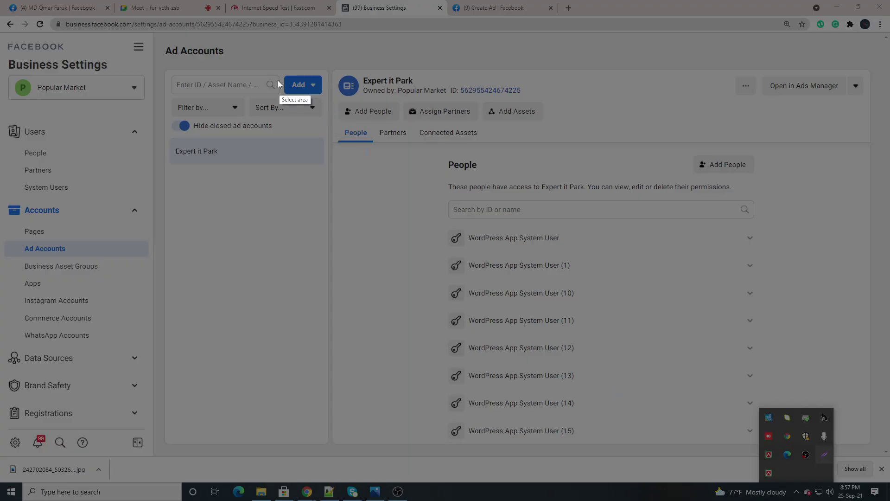
left_click_drag(277, 68, 332, 98)
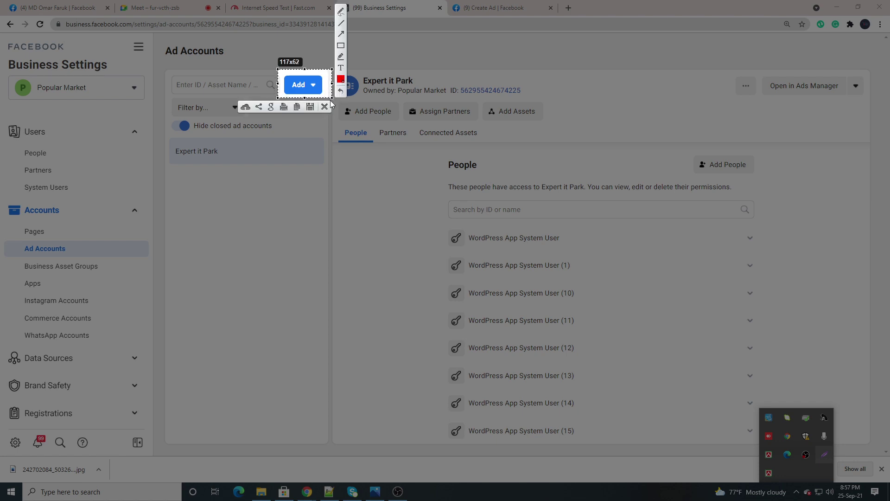
left_click(340, 79)
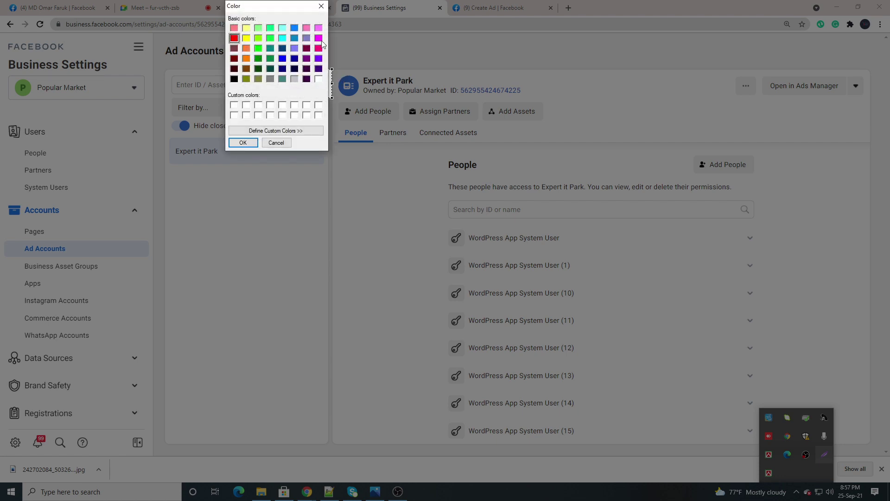
left_click(320, 6)
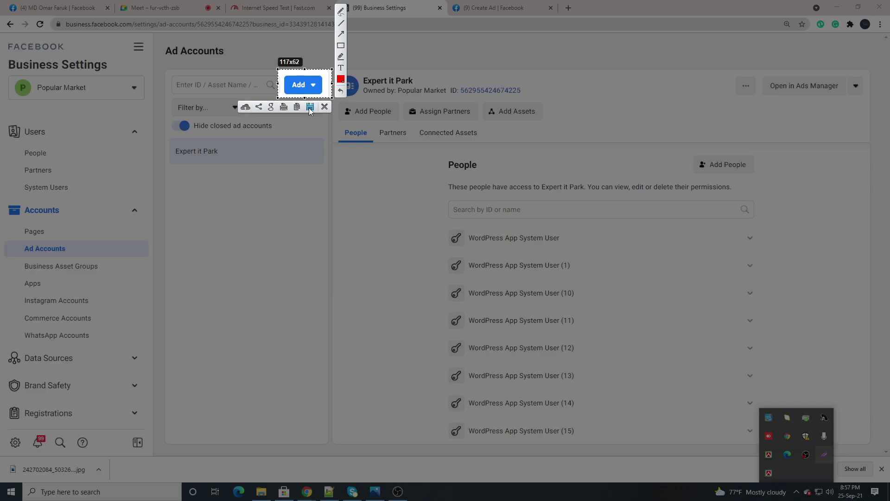
left_click(324, 107)
left_click(303, 87)
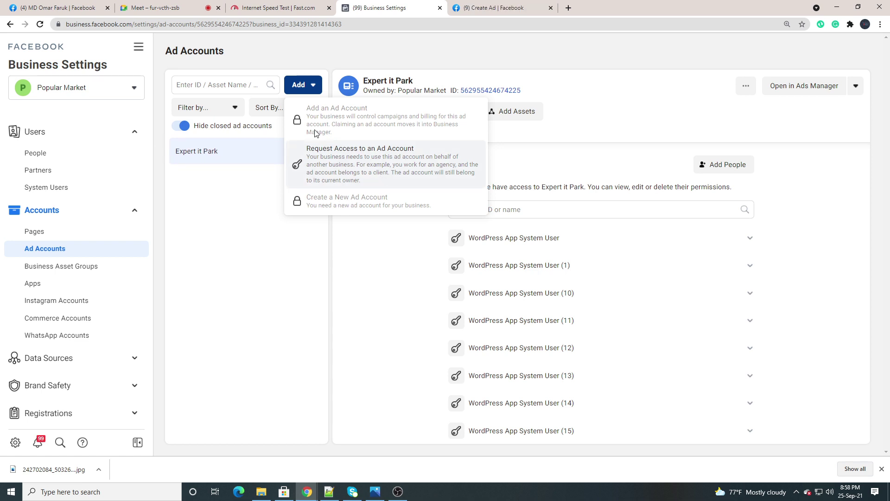
left_click(251, 197)
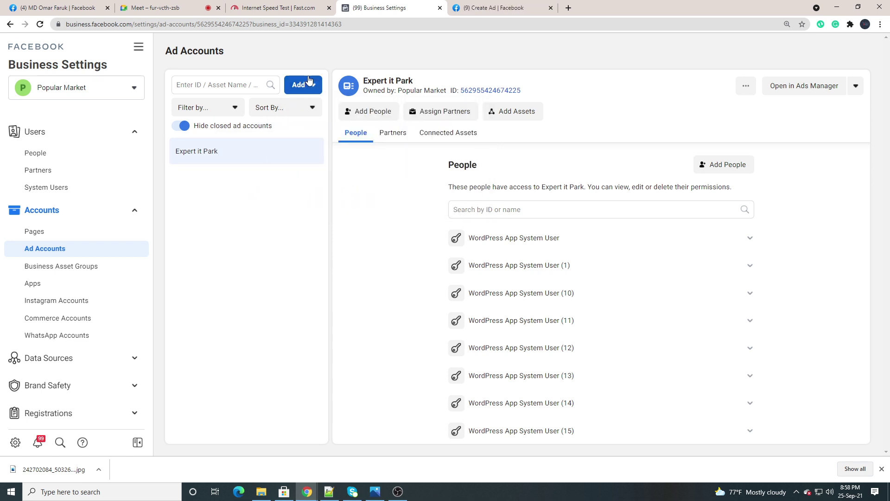
Zoom into the Create a New Ad Account screenshot in Photos, then return to Business Settings
left_click(373, 496)
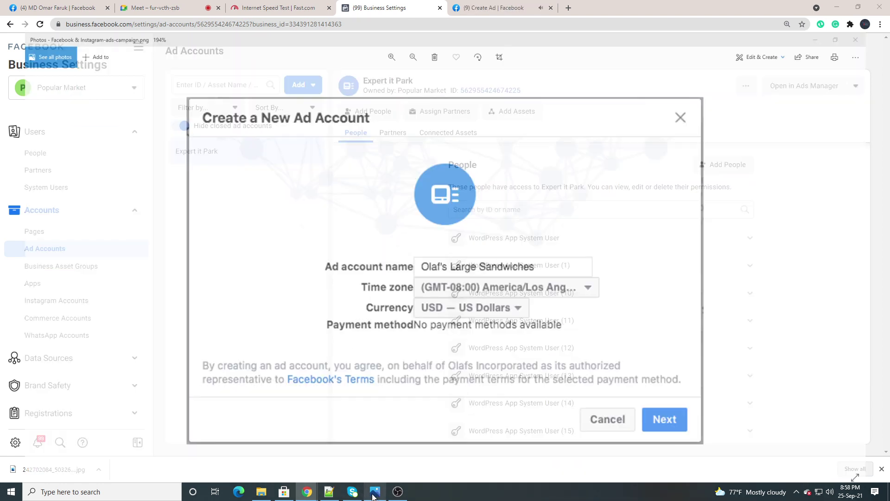
left_click(373, 496)
left_click(373, 496)
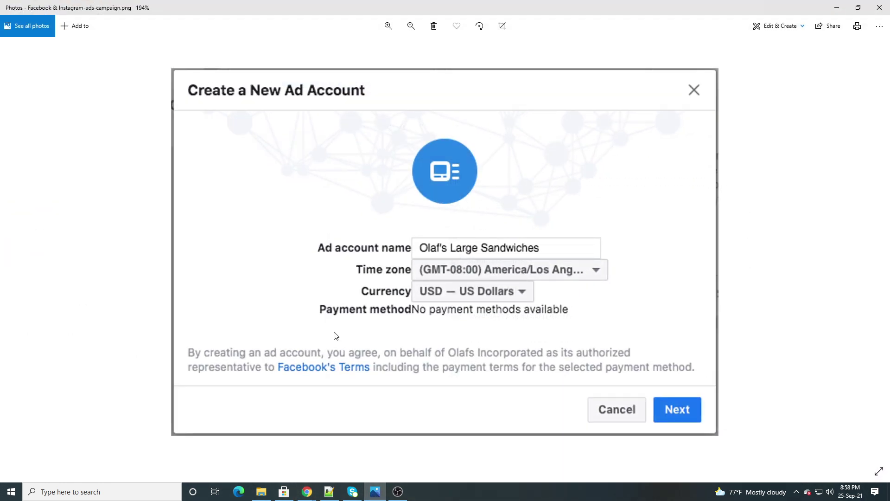
scroll(424, 277, "down", 3)
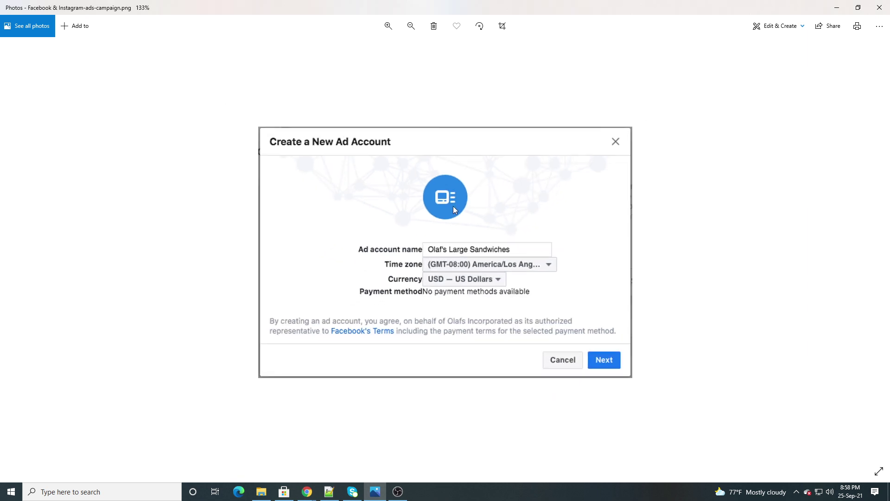
scroll(435, 253, "up", 1)
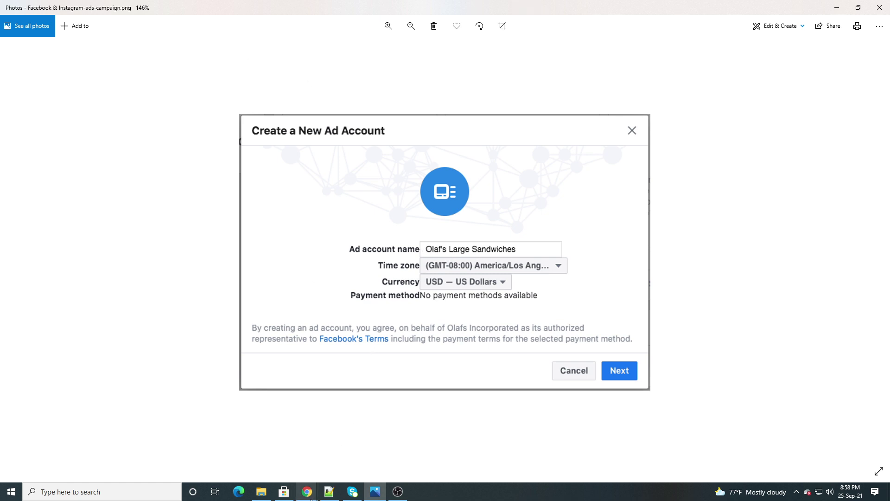
mouse_move(305, 493)
mouse_move(275, 458)
scroll(423, 285, "up", 3)
scroll(369, 280, "down", 2)
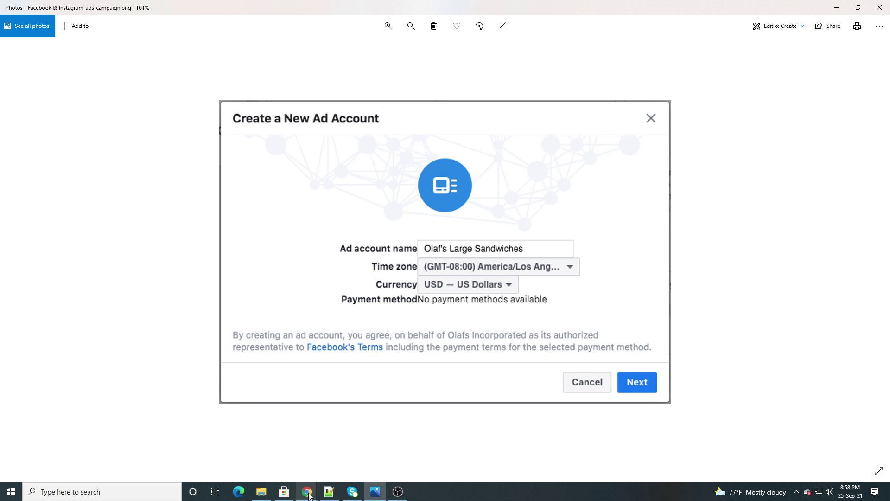
left_click(266, 441)
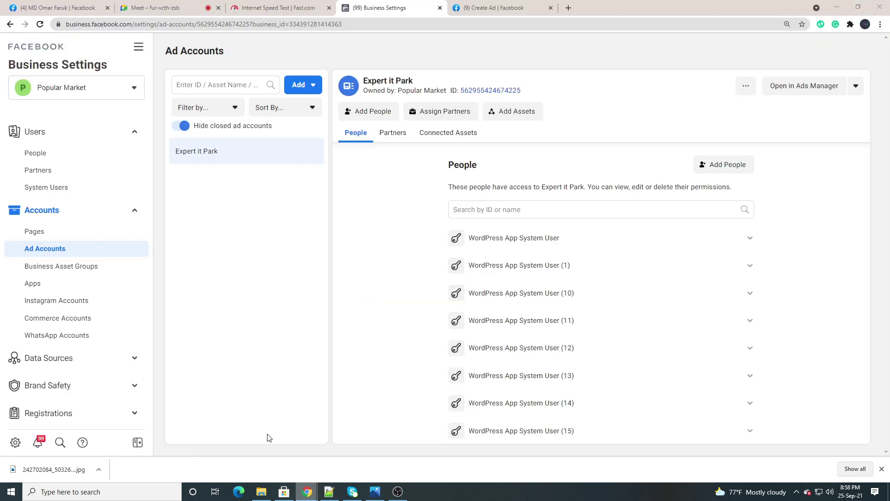
Search Google for 'usa time zone' in a new tab
left_click(568, 8)
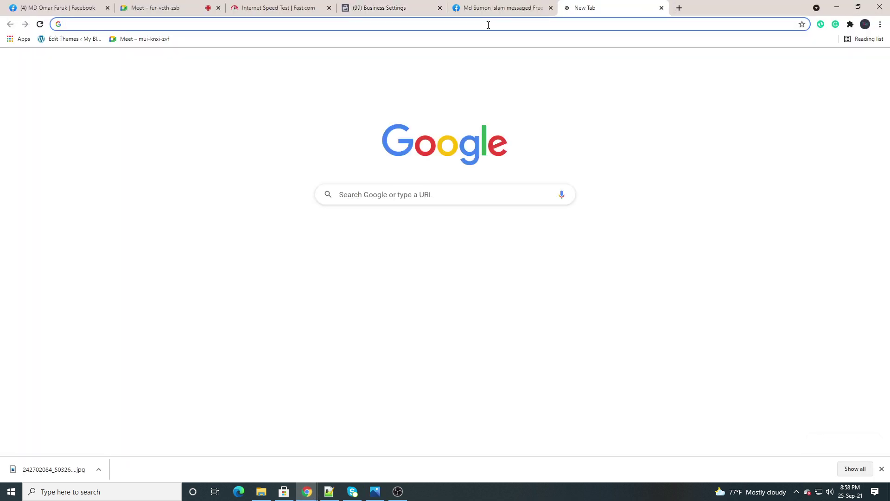
type("usa ti")
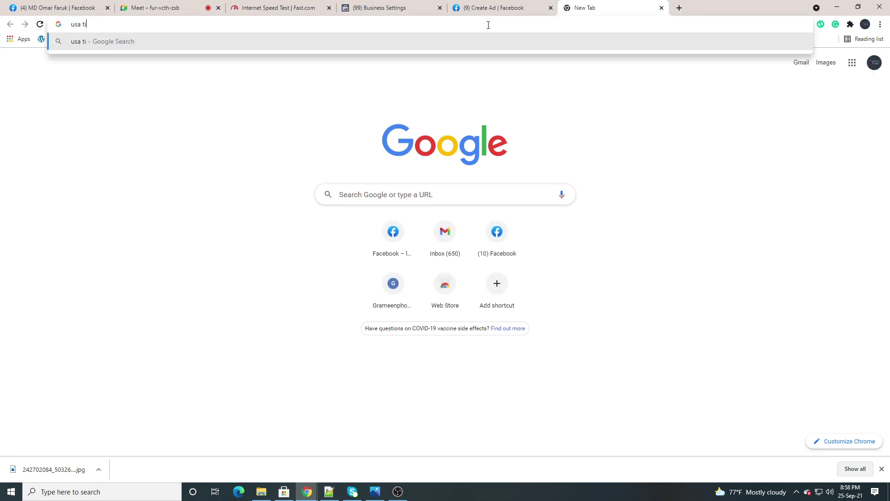
type("me zone")
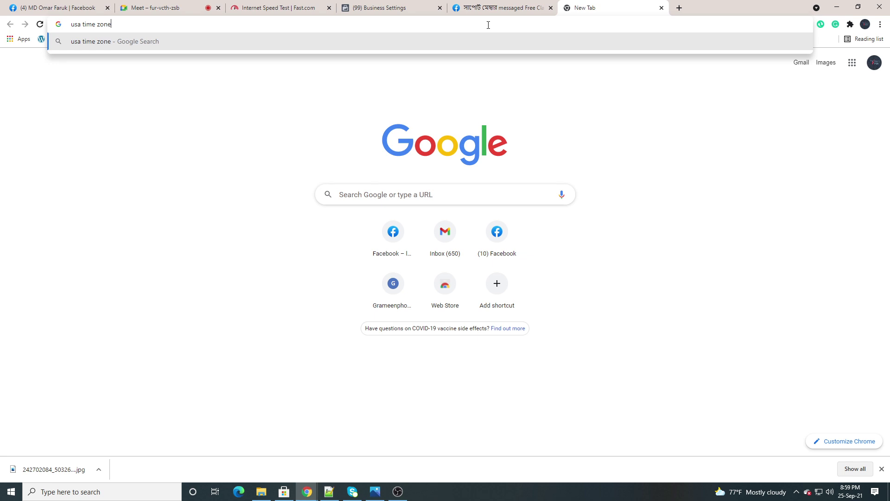
key("Return")
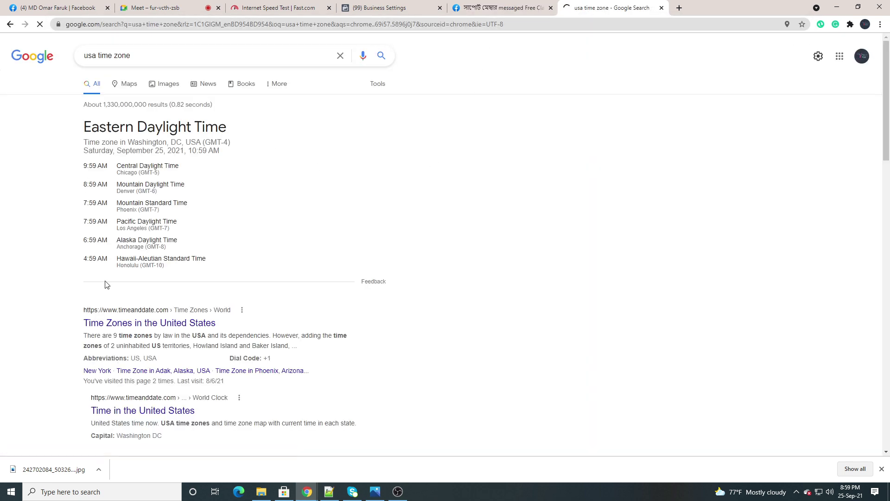
scroll(105, 283, "down", 1)
scroll(105, 283, "up", 1)
scroll(83, 296, "down", 1)
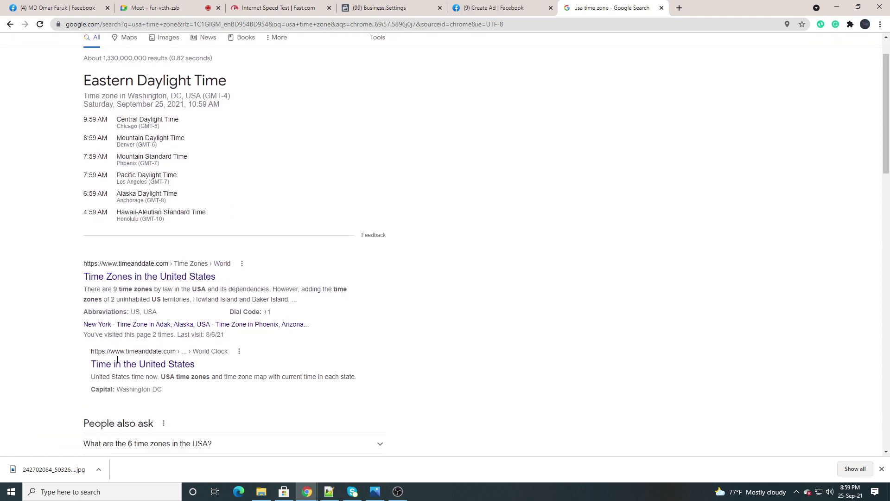
scroll(123, 235, "up", 1)
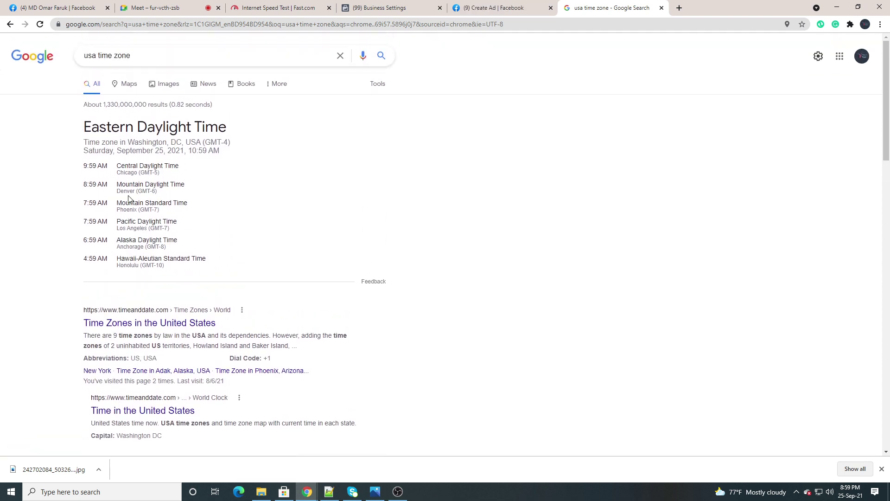
Highlight the Chicago (GMT-5) and Denver (GMT-6) time zone lines
left_click_drag(160, 173, 122, 174)
left_click_drag(160, 192, 118, 192)
left_click(273, 211)
scroll(103, 281, "down", 4)
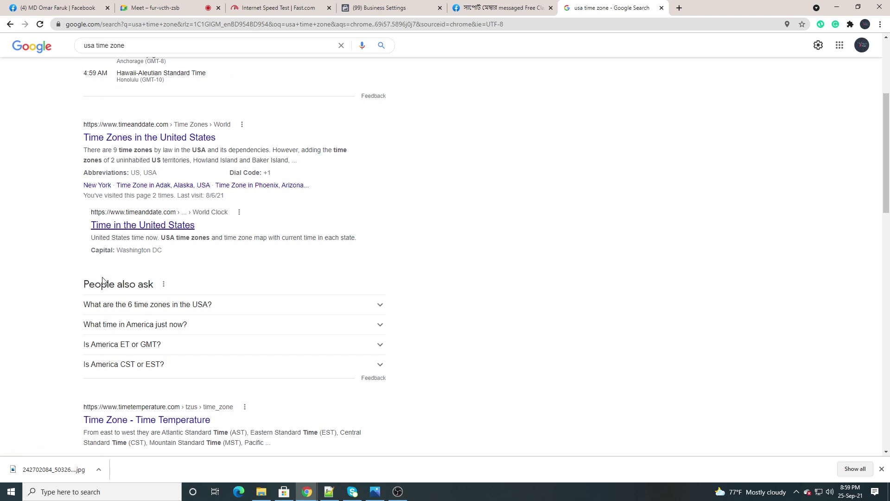
scroll(108, 198, "up", 4)
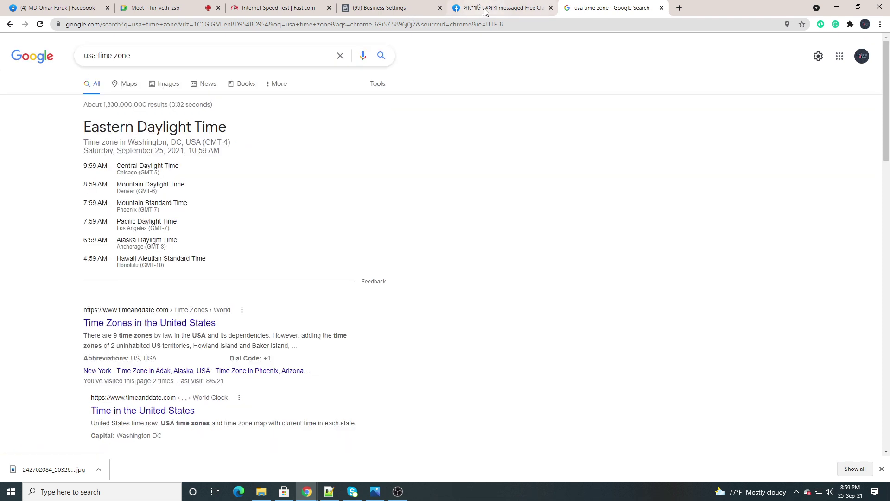
Recheck the reference screenshot in Photos, then return to the Chrome window
left_click(392, 8)
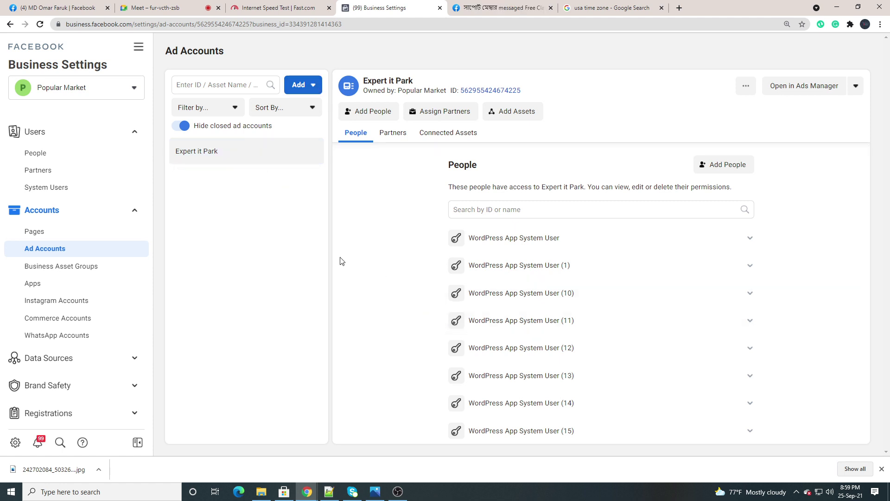
left_click(379, 494)
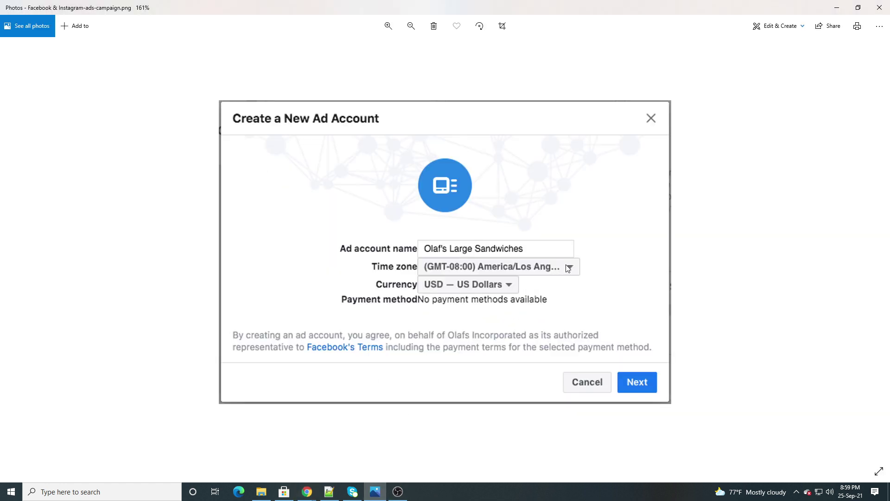
scroll(482, 297, "up", 2)
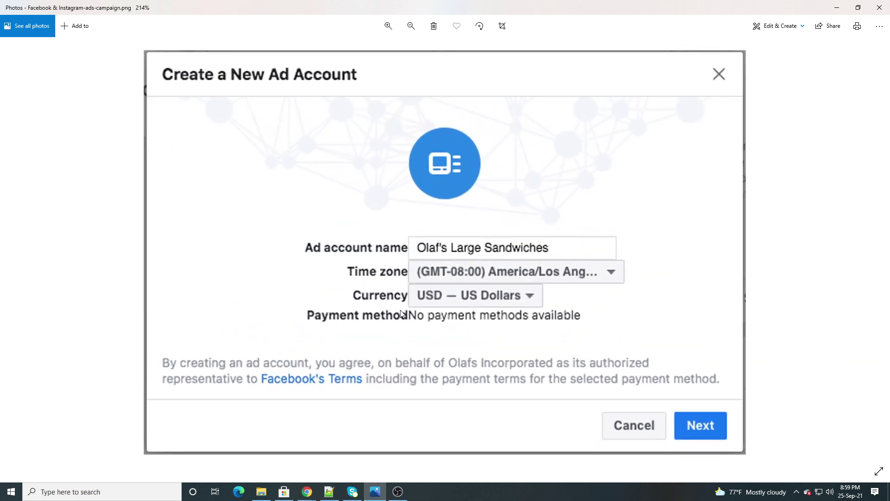
scroll(402, 313, "down", 1)
scroll(400, 311, "up", 2)
scroll(400, 309, "down", 3)
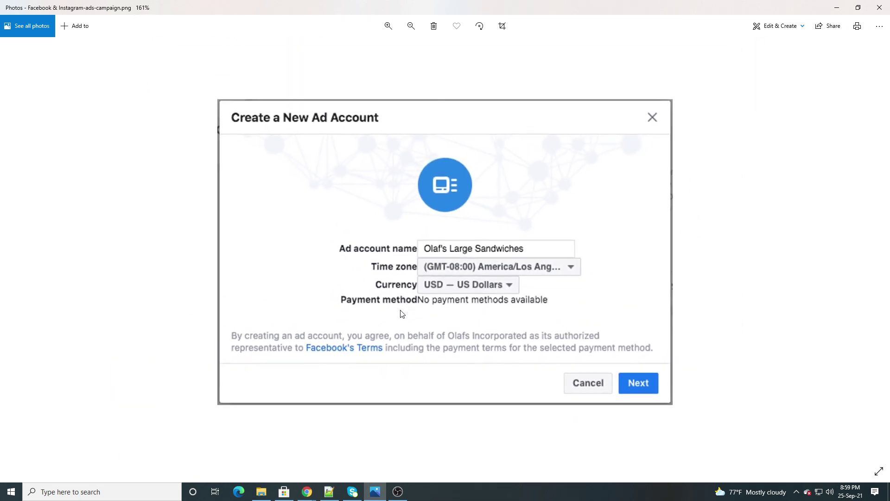
scroll(399, 309, "up", 2)
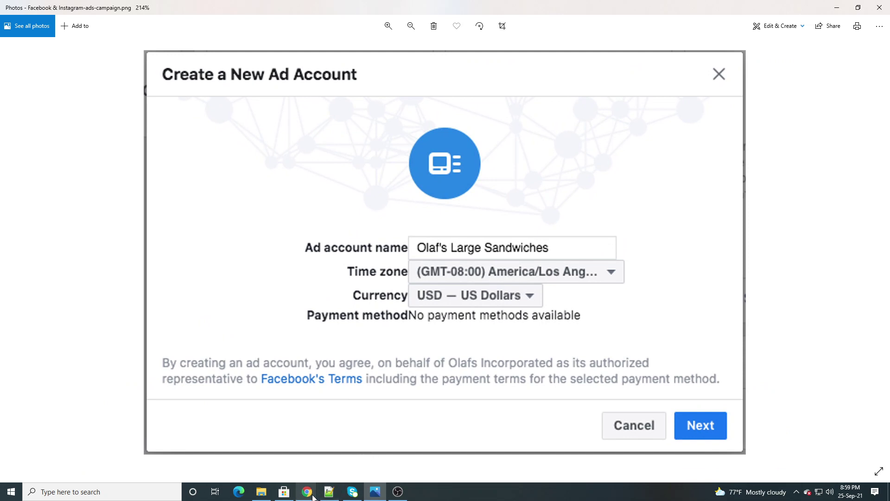
mouse_move(299, 490)
left_click(290, 459)
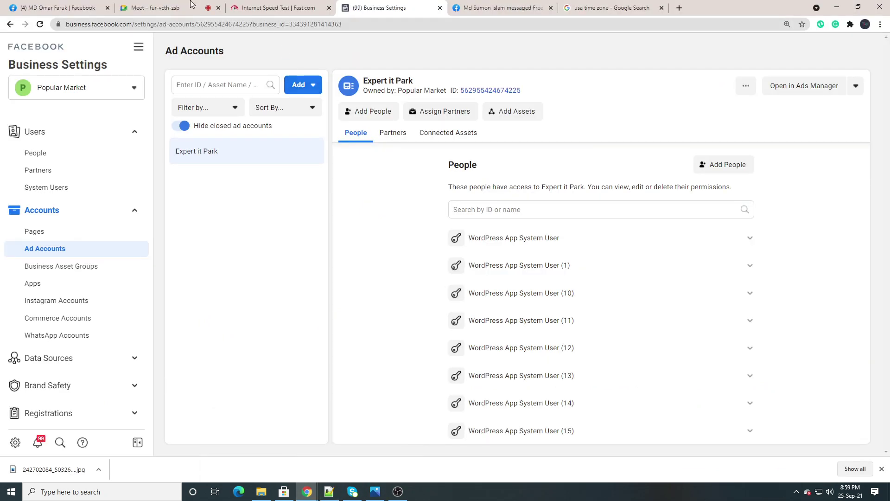
Admit the waiting person into the Meet call and return to Business Settings
left_click(142, 7)
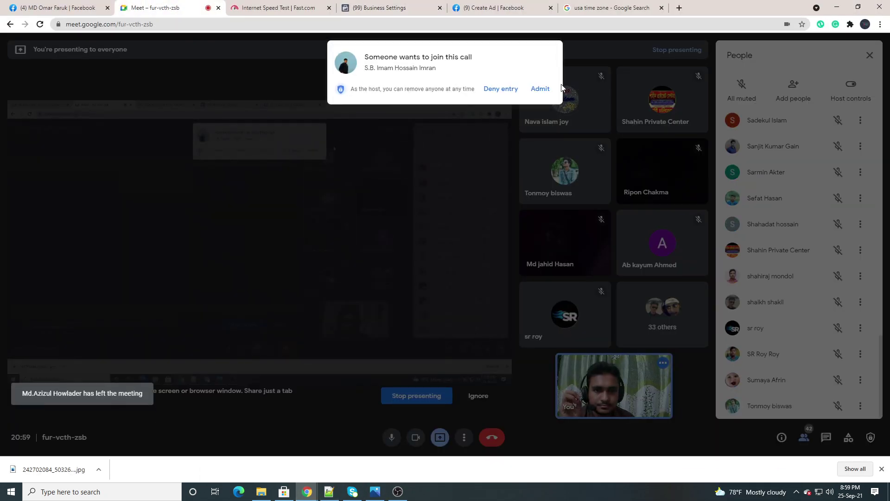
left_click(541, 89)
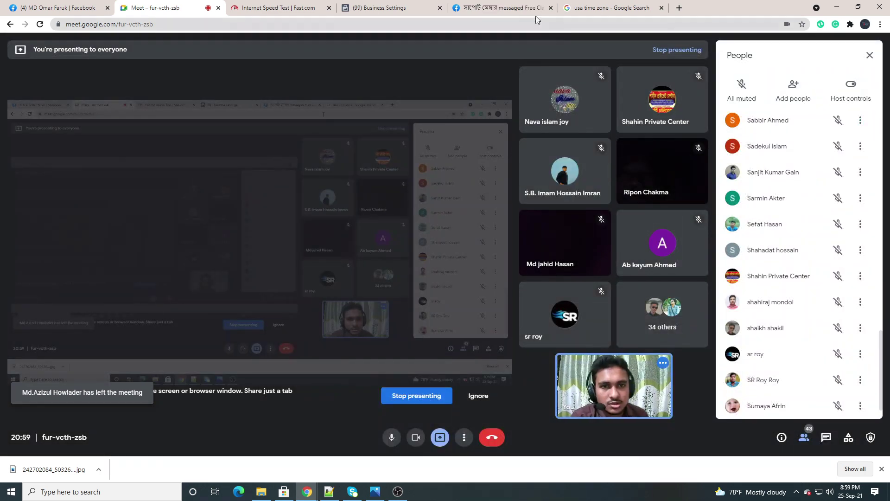
left_click(377, 4)
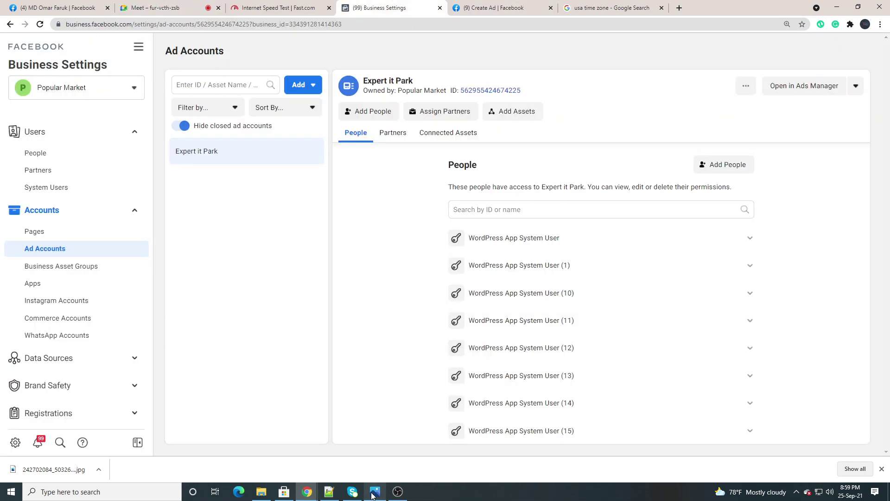
Show the reference screenshot once more, then minimize Photos to reveal the Ad Accounts page
left_click(378, 493)
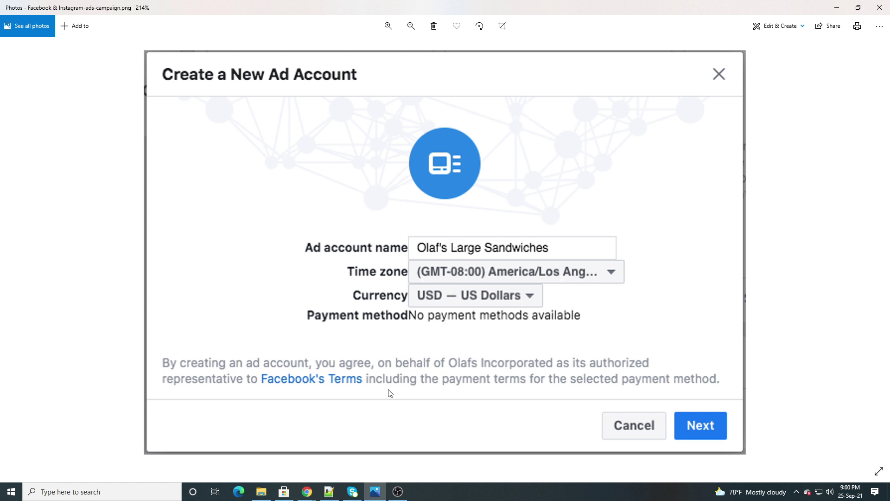
left_click(380, 494)
mouse_move(309, 495)
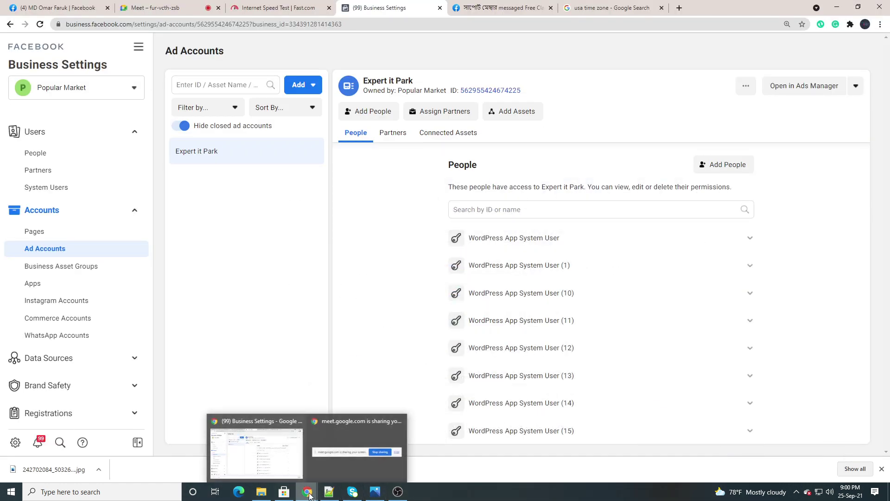
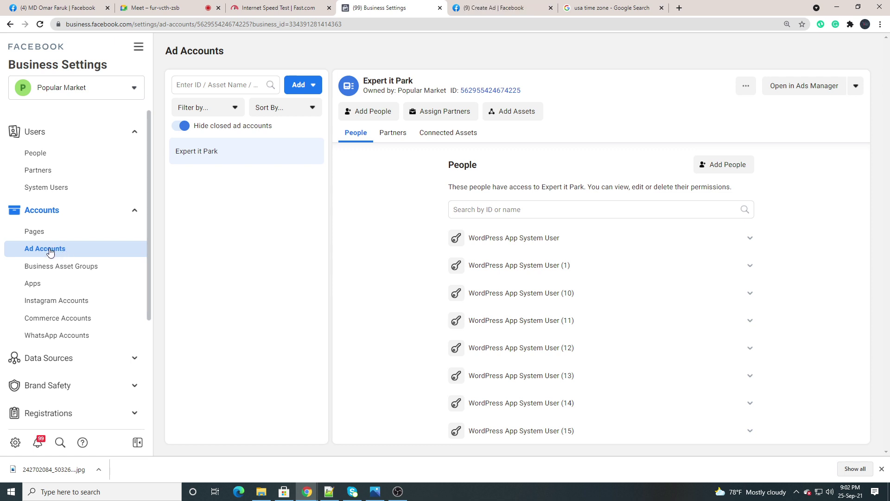
Show the Add options on Ad Accounts, then open the Create a New Ad Account screenshot in Photos
left_click(304, 91)
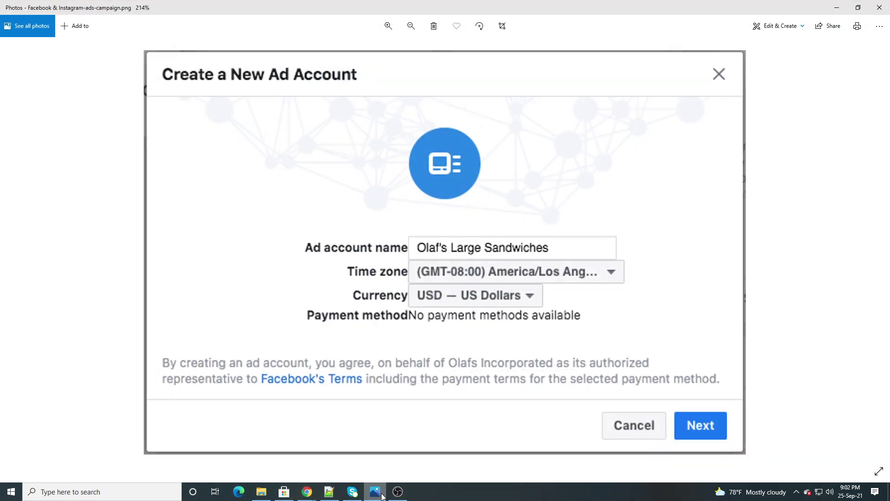
left_click(377, 491)
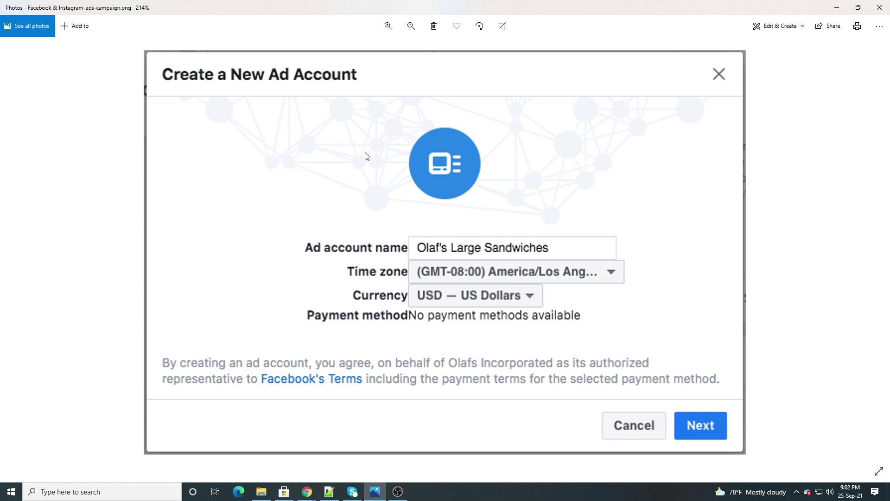
Zoom over the screenshot's name, time zone and USD currency fields, then minimise Photos
scroll(367, 156, "up", 1)
scroll(367, 156, "up", 2)
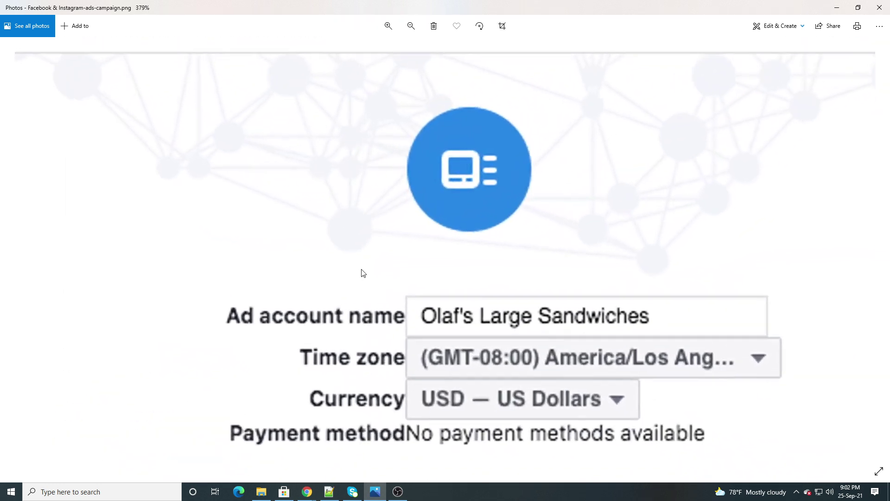
scroll(528, 318, "down", 3)
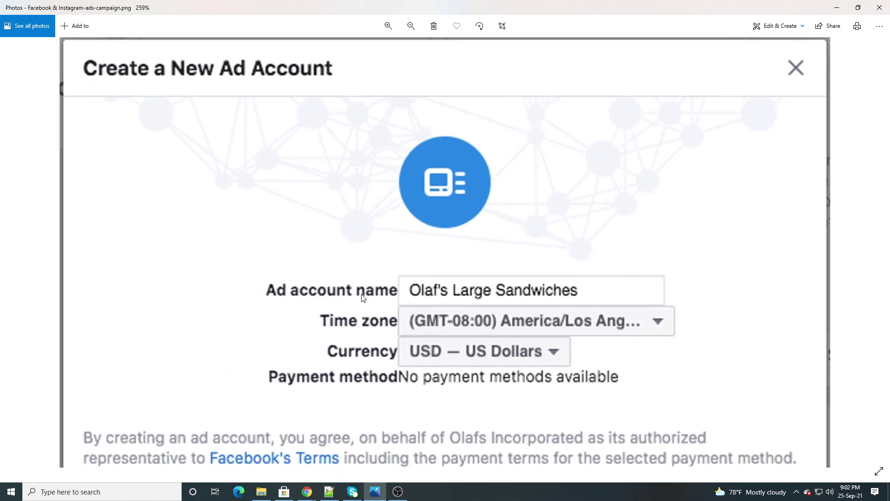
scroll(487, 270, "down", 1)
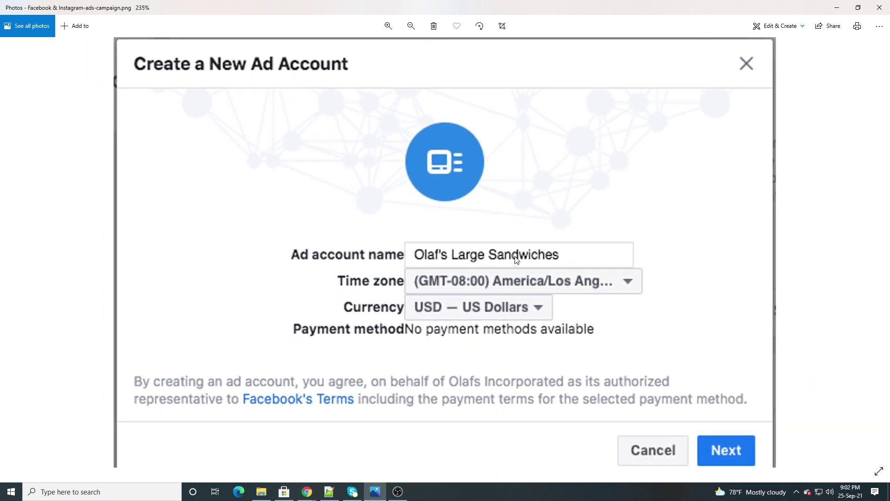
scroll(517, 261, "down", 1)
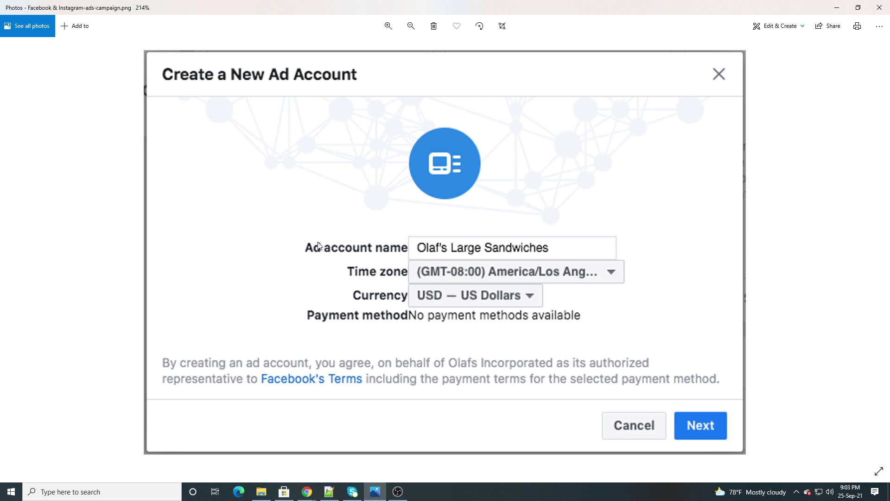
left_click(378, 496)
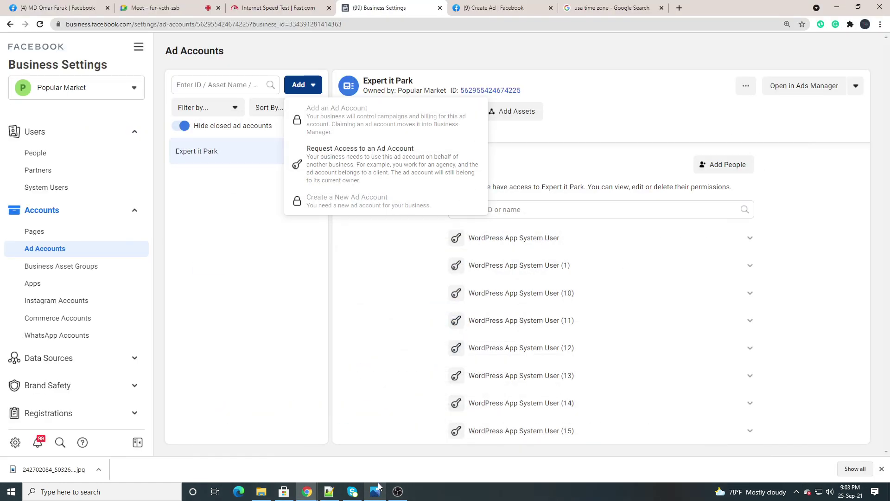
Close the ad-account Add dropdown and switch to the Google Meet call tab
left_click(219, 226)
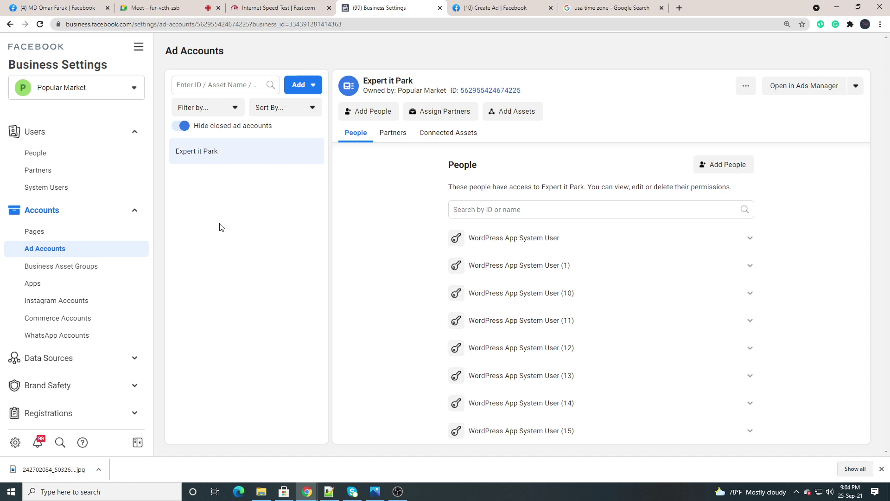
left_click(157, 8)
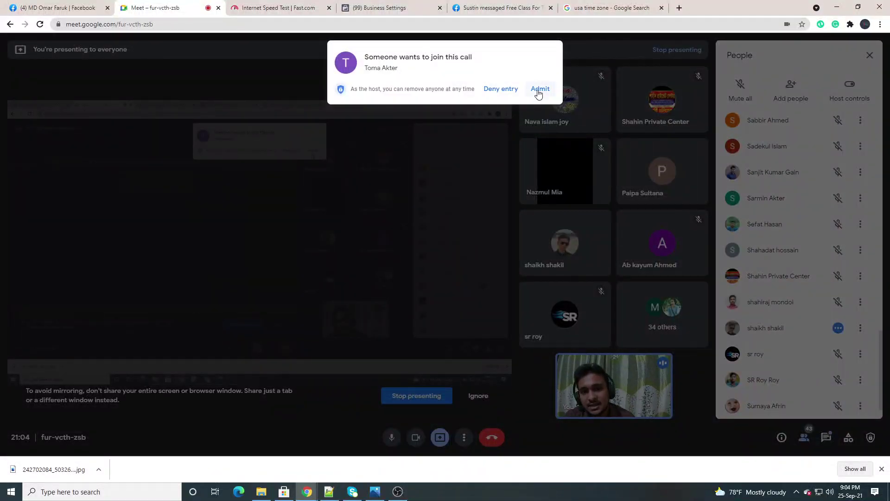
Admit the waiting participant into Meet and go back to the Business Settings Ad Accounts page
left_click(540, 88)
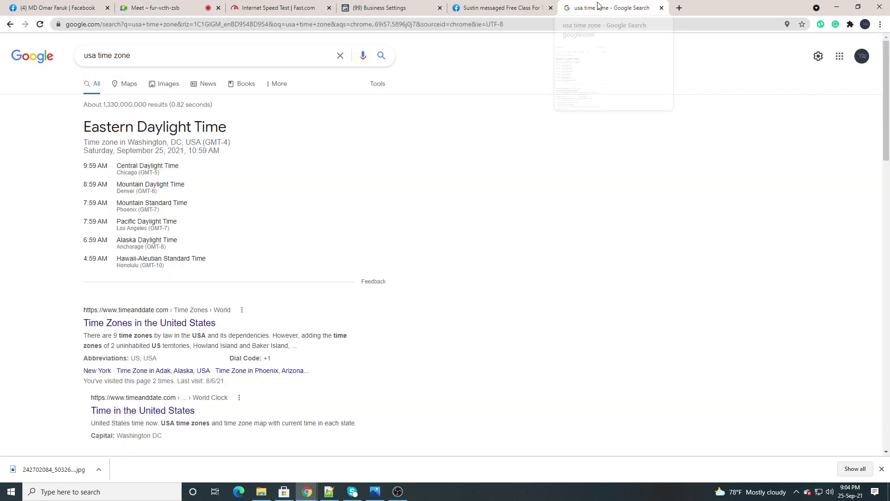
left_click(598, 6)
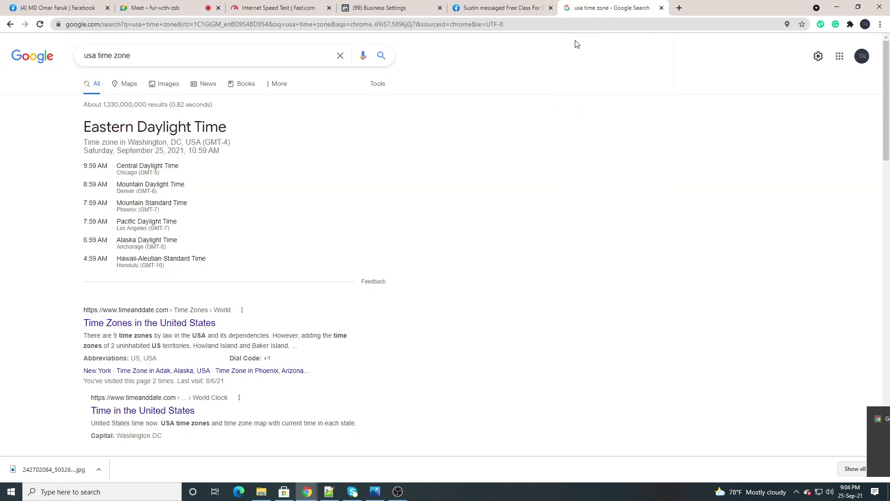
left_click(391, 8)
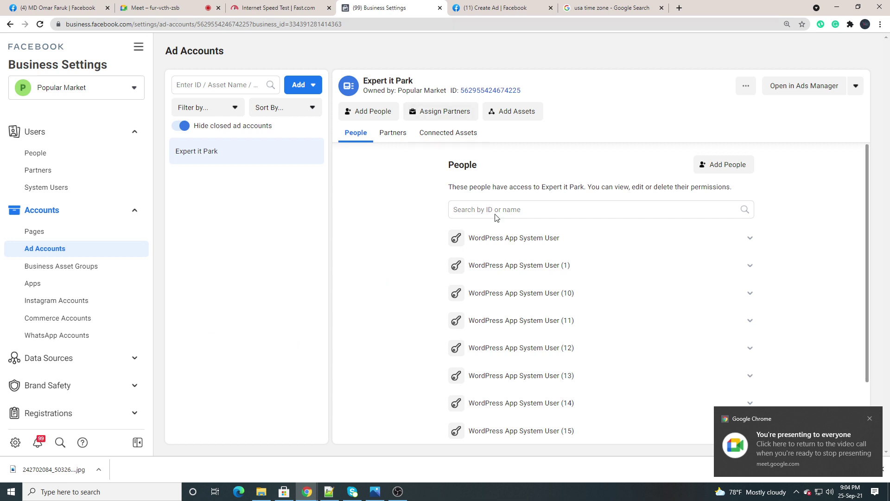
Dismiss Chrome's 'You're presenting' notification and go back to the Meet call
left_click(870, 420)
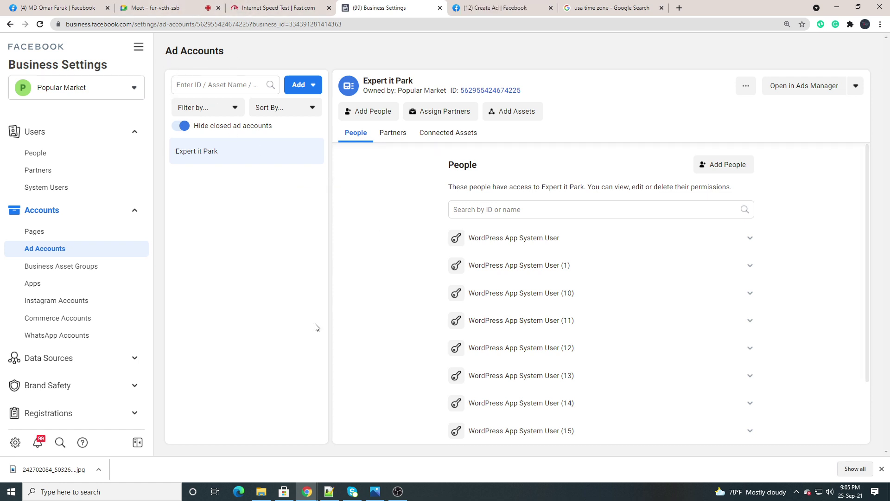
left_click(156, 8)
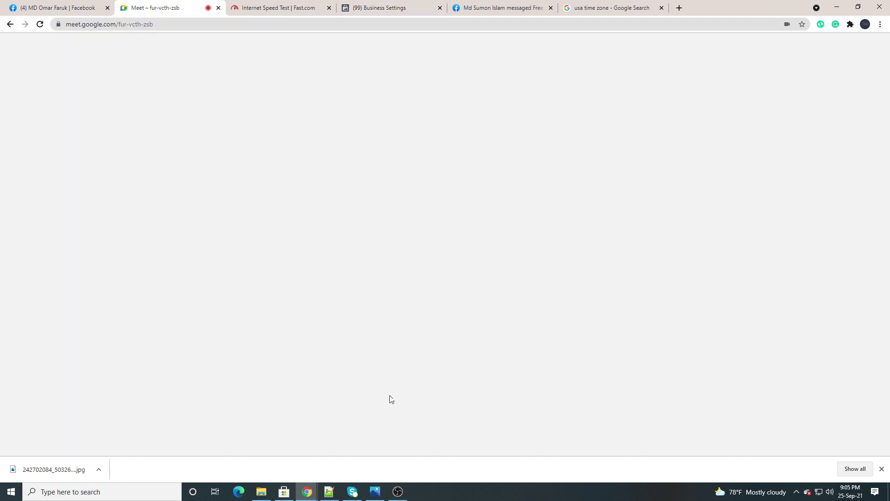
Mute and unmute the Meet microphone, then return to the Ad Accounts page in Business Settings
left_click(392, 439)
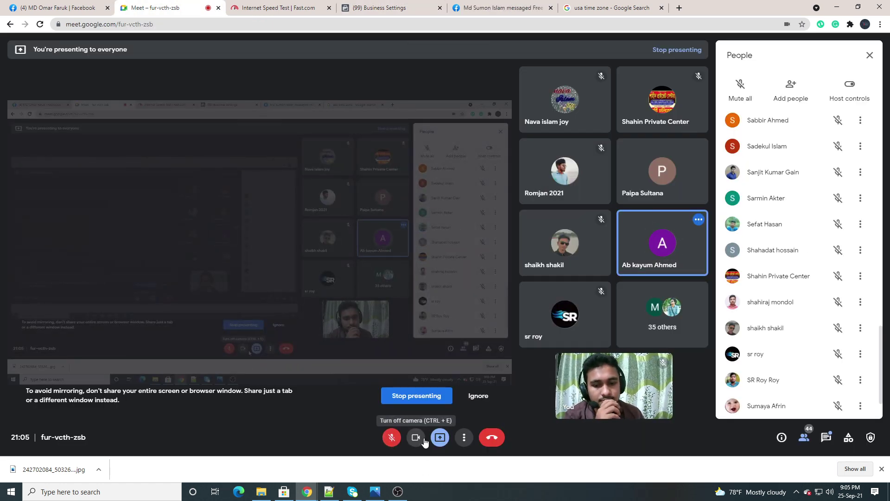
left_click(393, 445)
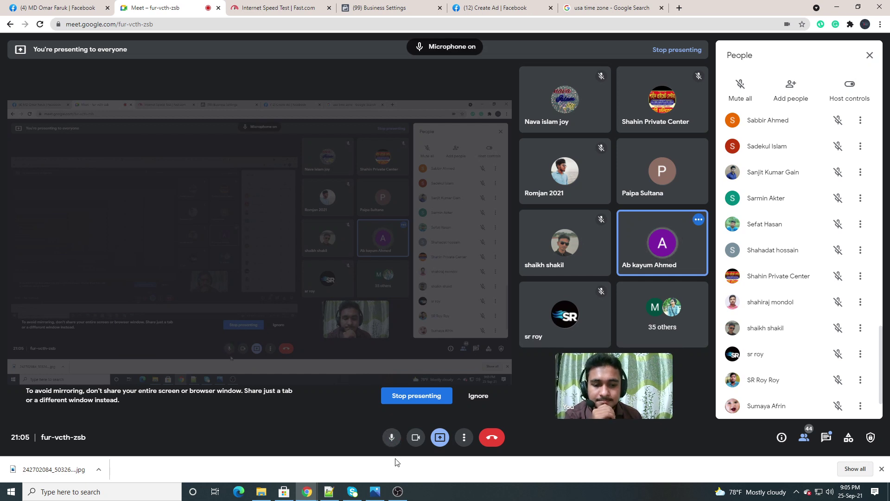
mouse_move(397, 499)
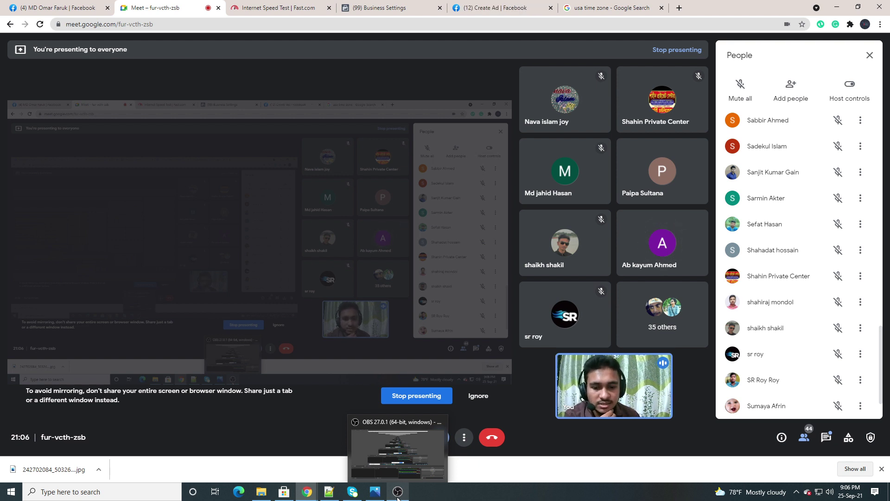
mouse_move(308, 496)
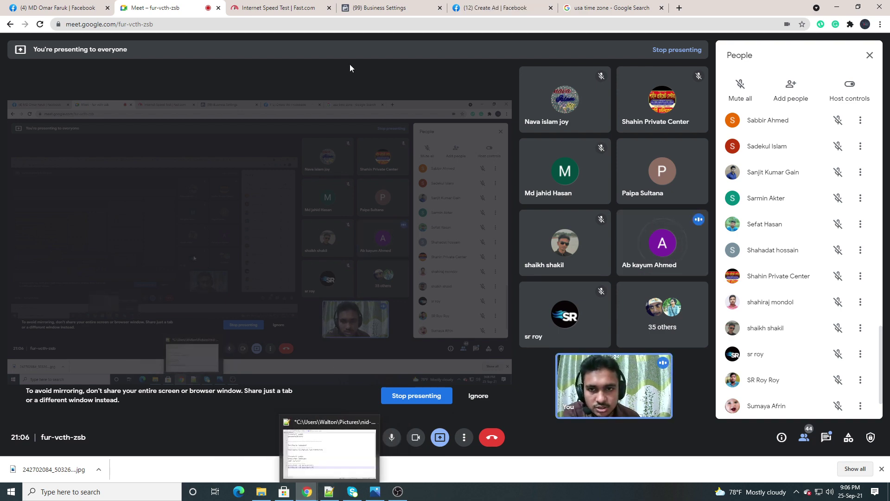
left_click(369, 11)
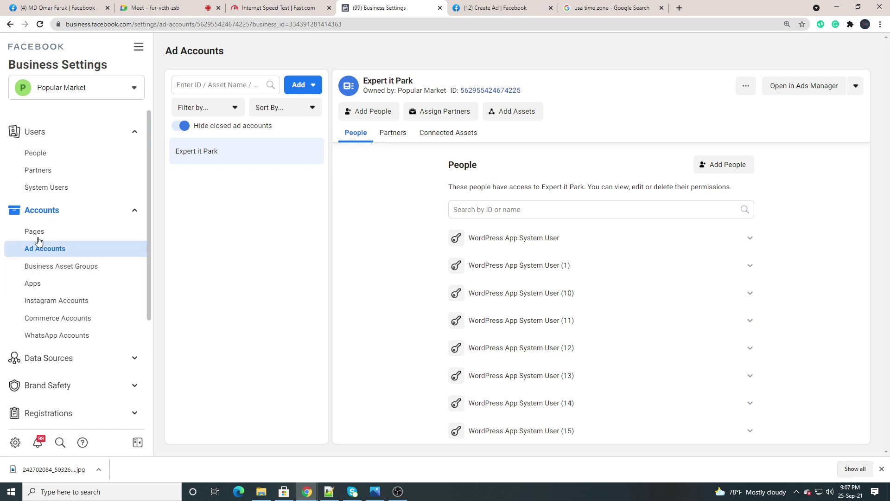
Open Instagram Accounts and remove the first Instagram account from the business
scroll(55, 275, "down", 4)
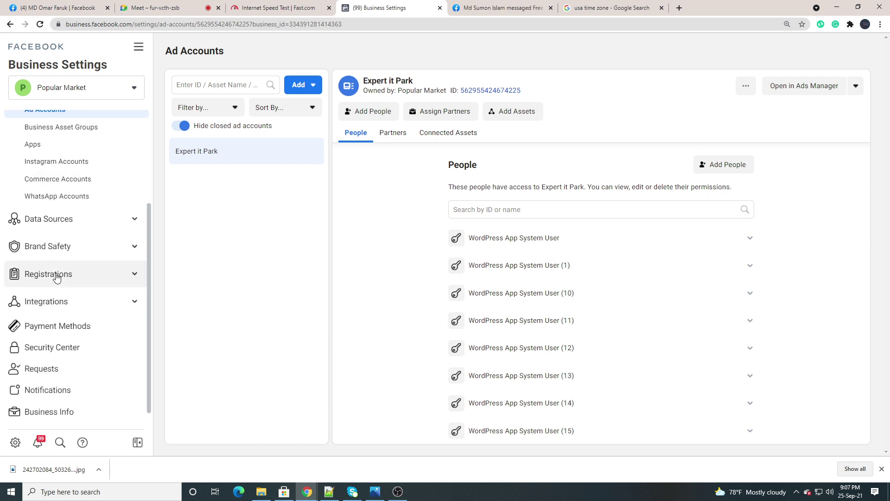
scroll(58, 276, "up", 4)
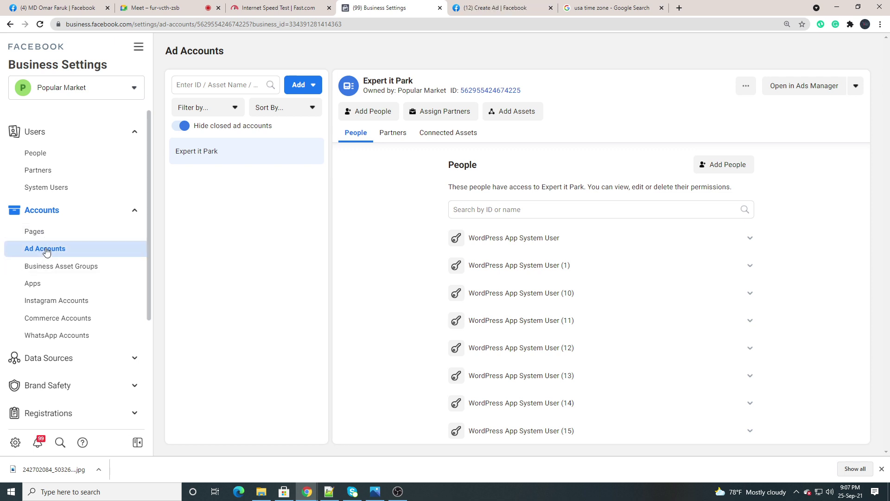
left_click(48, 304)
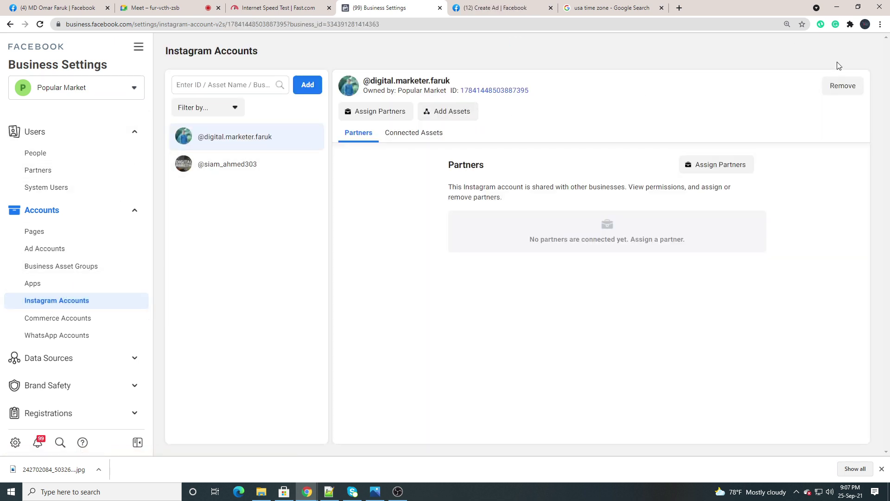
left_click(841, 86)
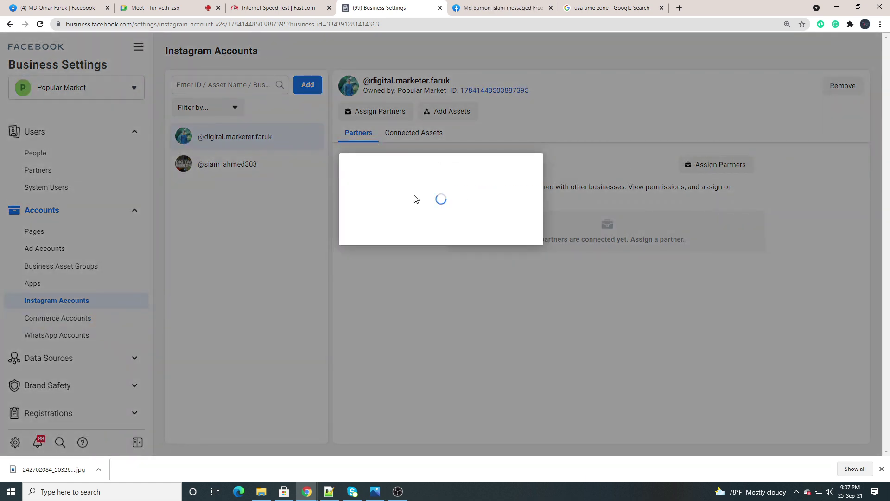
left_click(461, 231)
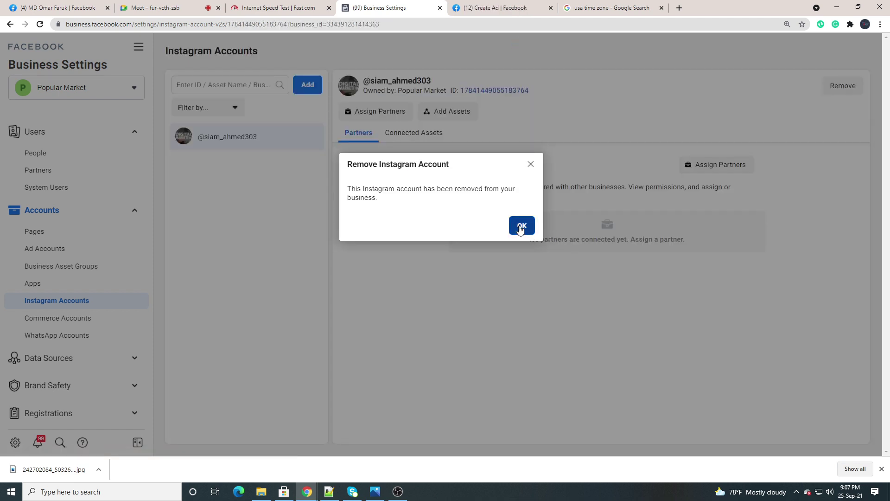
left_click(521, 226)
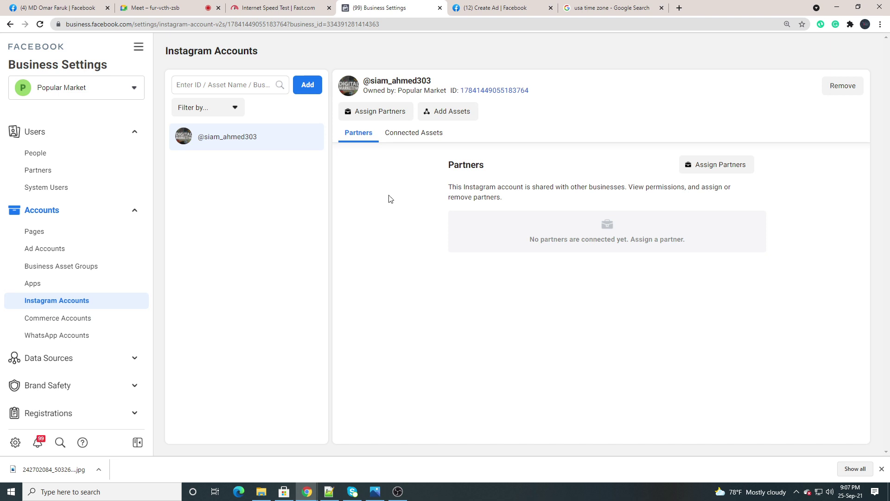
Attempt to remove the remaining account, dismiss the Page-linked failure message, and return to Meet
left_click(841, 86)
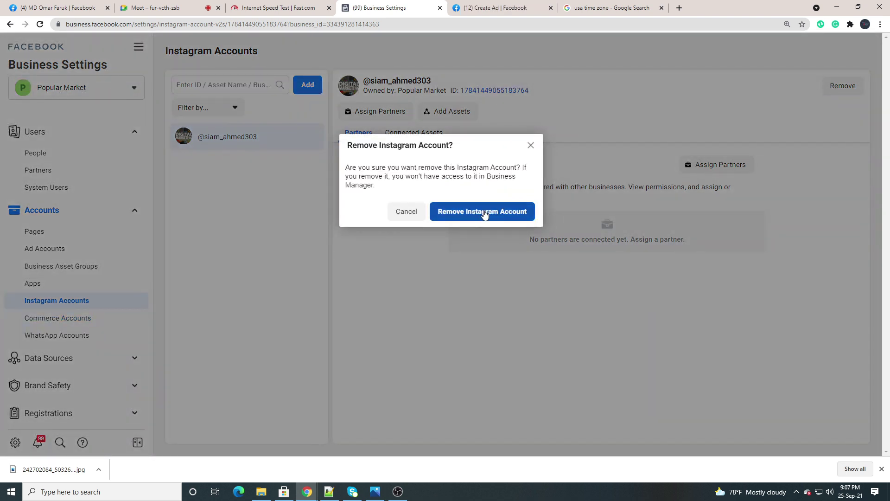
left_click(484, 210)
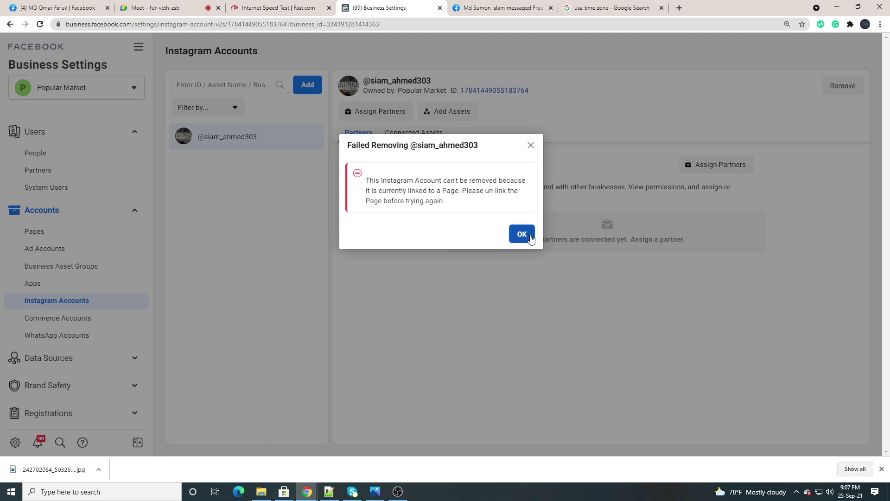
left_click(522, 233)
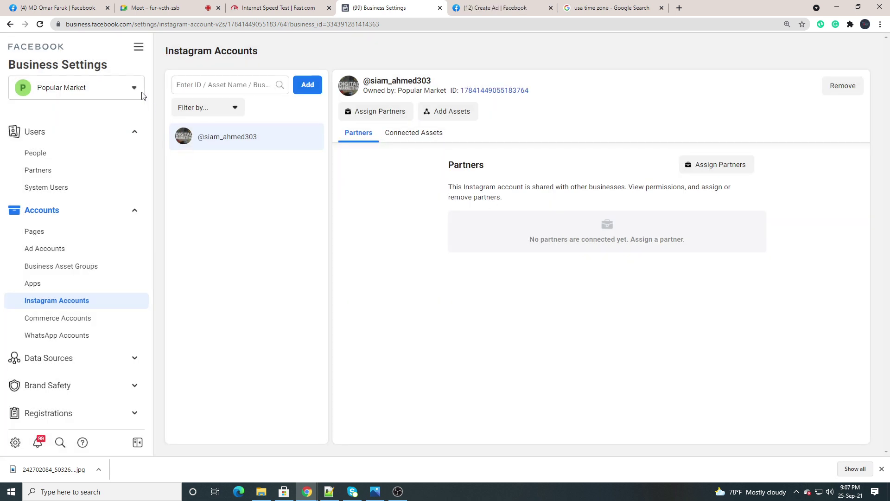
left_click(149, 8)
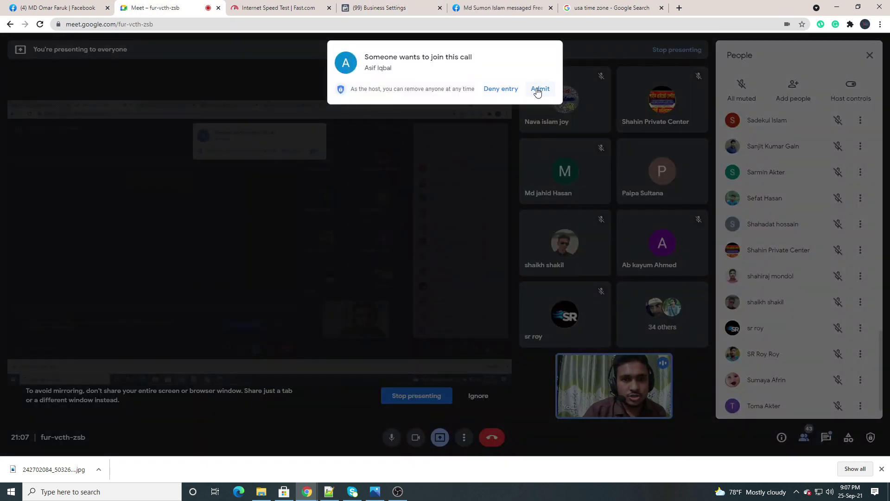
Admit both waiting participants into Meet, dismiss the presenting notice, and return to Instagram Accounts
left_click(539, 88)
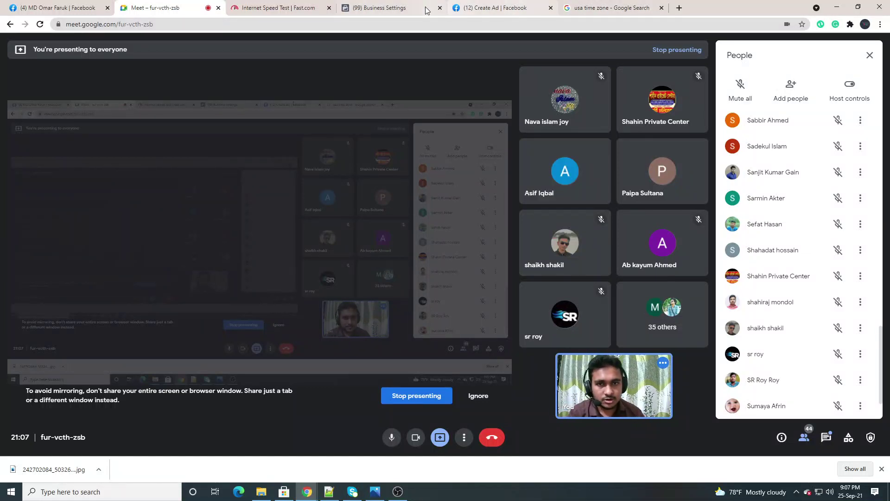
left_click(401, 8)
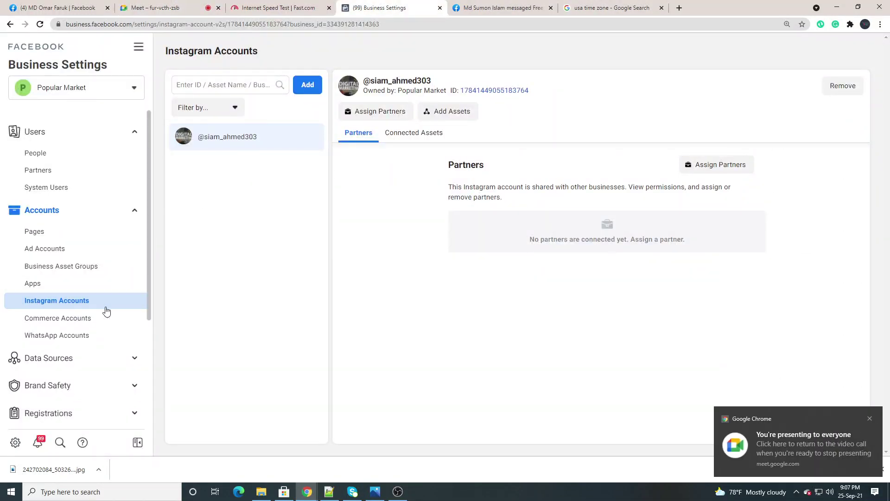
left_click(869, 418)
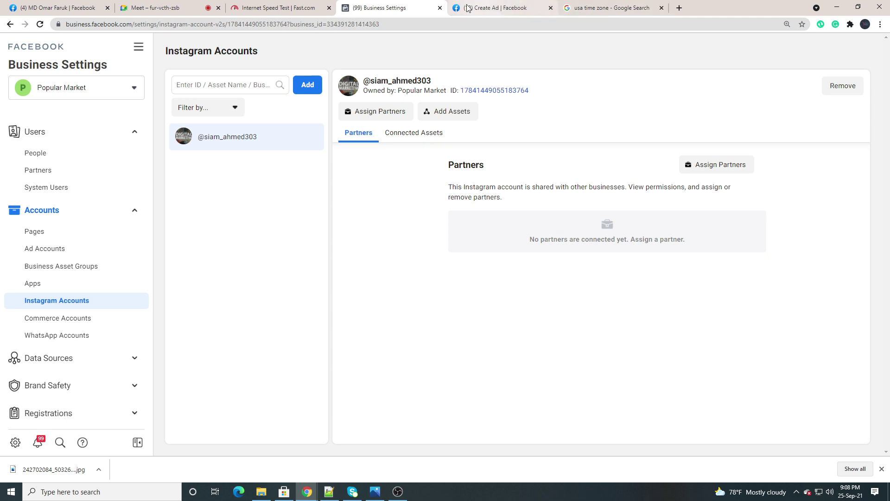
left_click(151, 8)
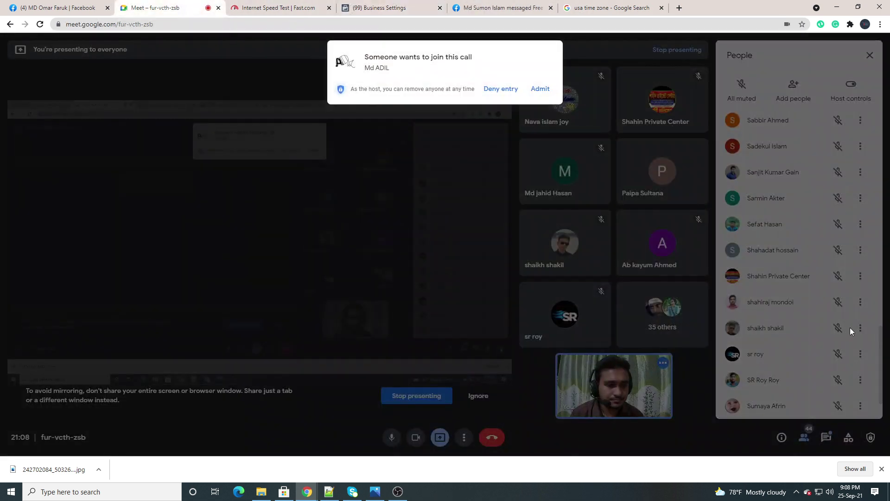
left_click(540, 89)
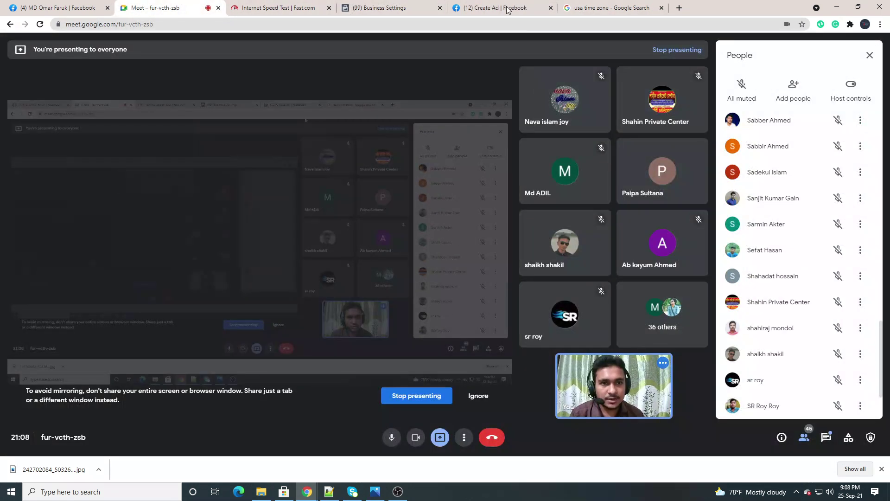
left_click(494, 8)
left_click(373, 7)
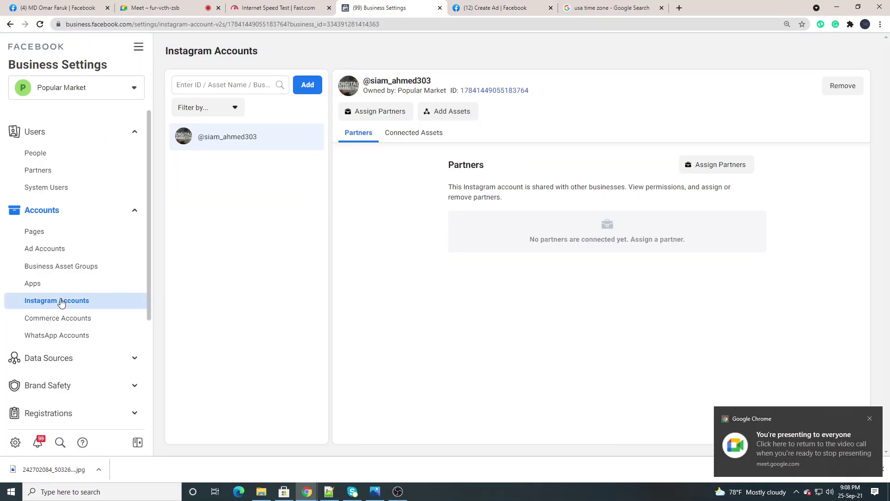
Choose Add, then Connect Your Instagram Account, bringing up the Instagram login window
left_click(305, 93)
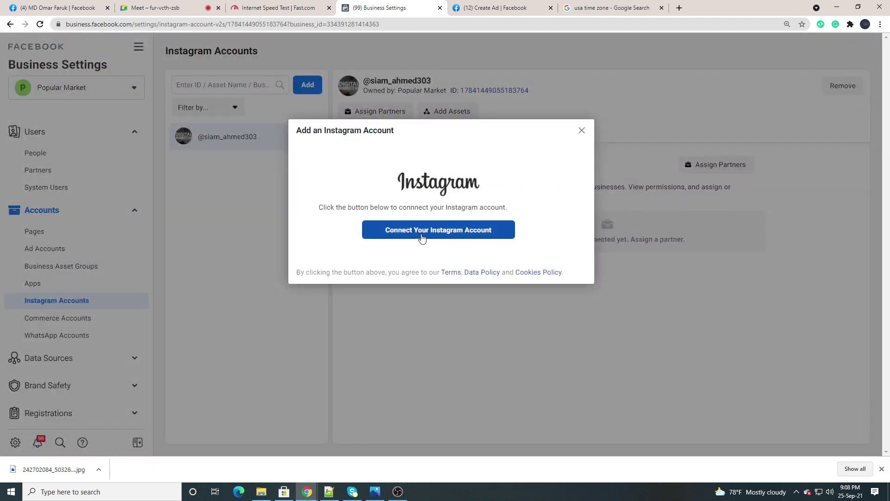
left_click(422, 237)
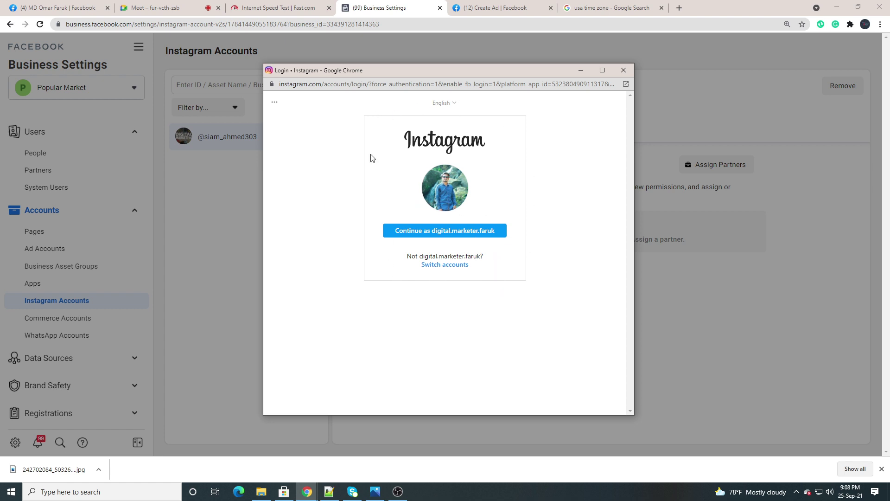
Try continuing as the saved Instagram profile, retry after the connection error, then close the login
left_click(432, 236)
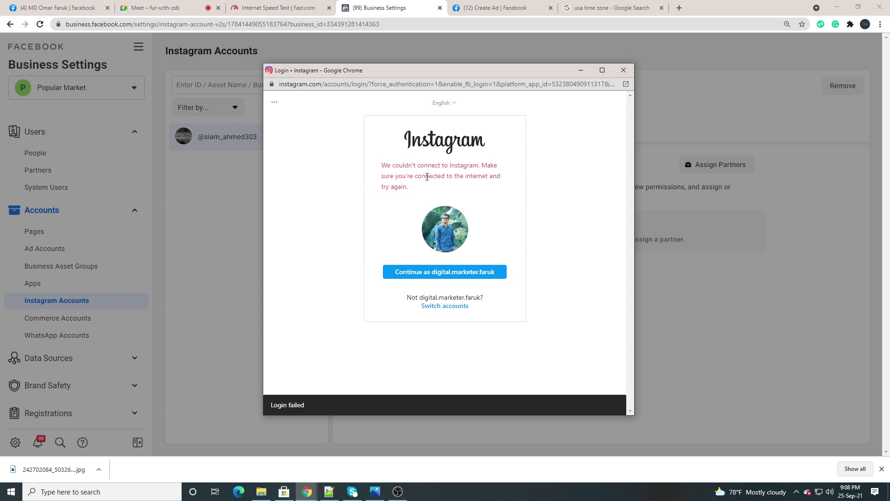
left_click(416, 272)
left_click(416, 272)
triple_click(415, 272)
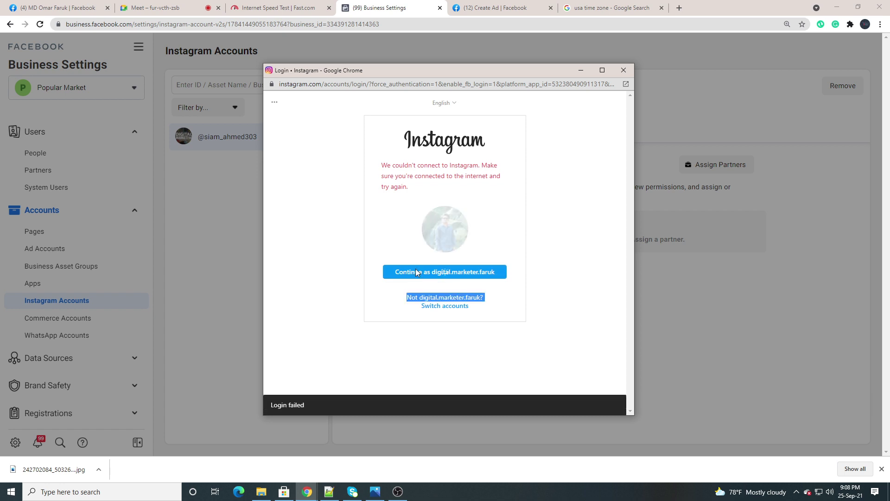
left_click(623, 70)
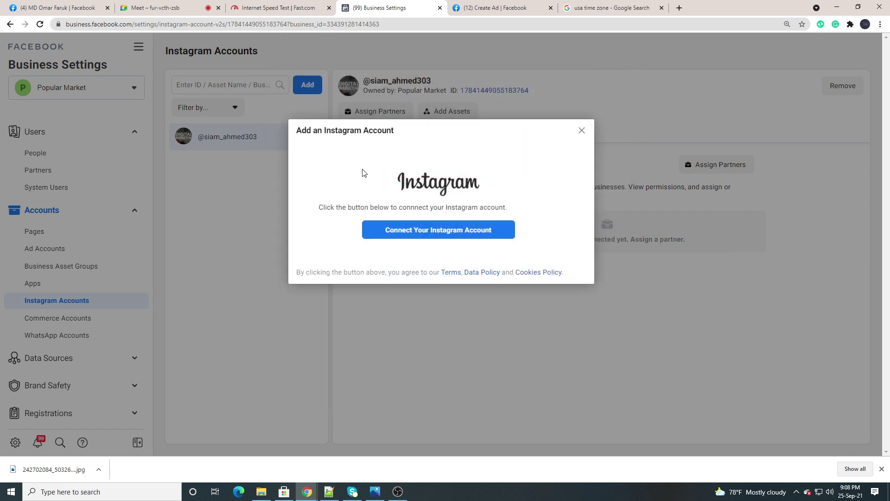
Reopen the login, retry the saved profile, then close the window and the add-account dialog
left_click(440, 230)
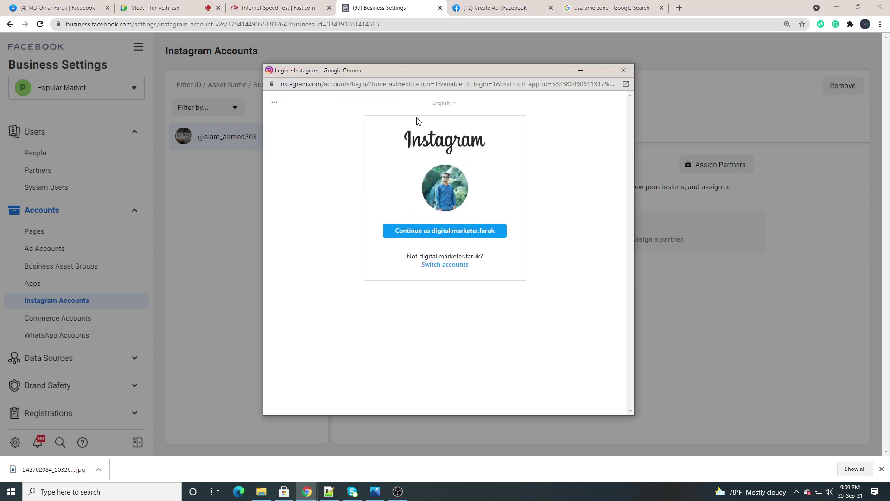
left_click(450, 235)
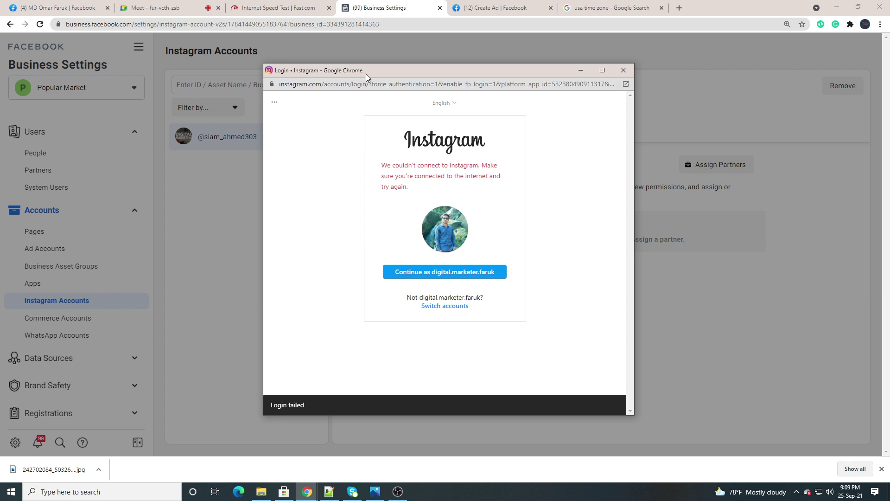
left_click(623, 70)
left_click(581, 131)
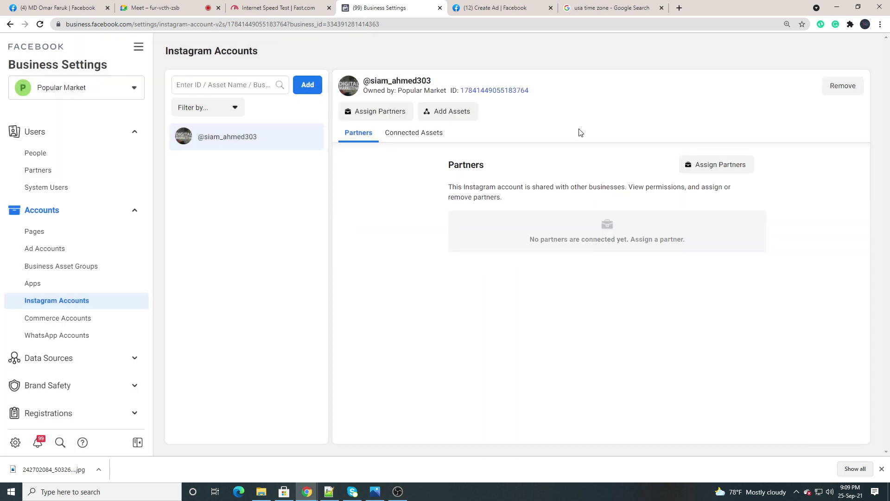
Restart the connection, try logging in with a different account, and close everything after it fails
left_click(307, 86)
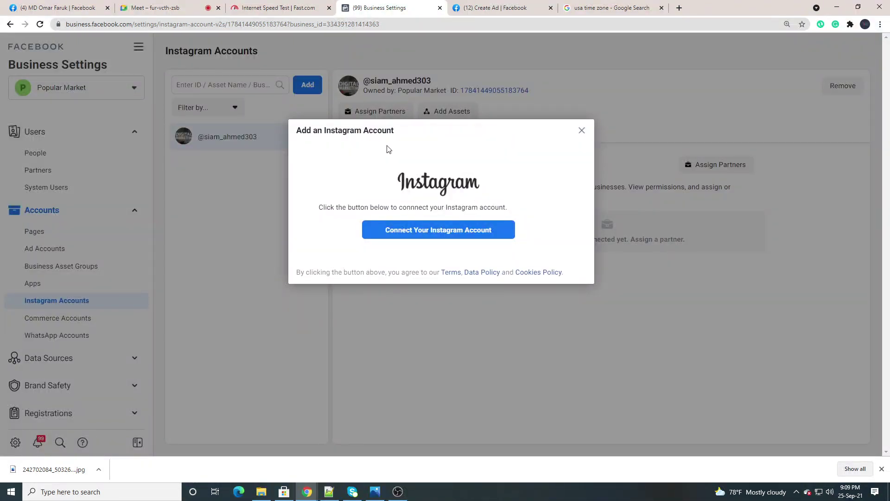
left_click(400, 234)
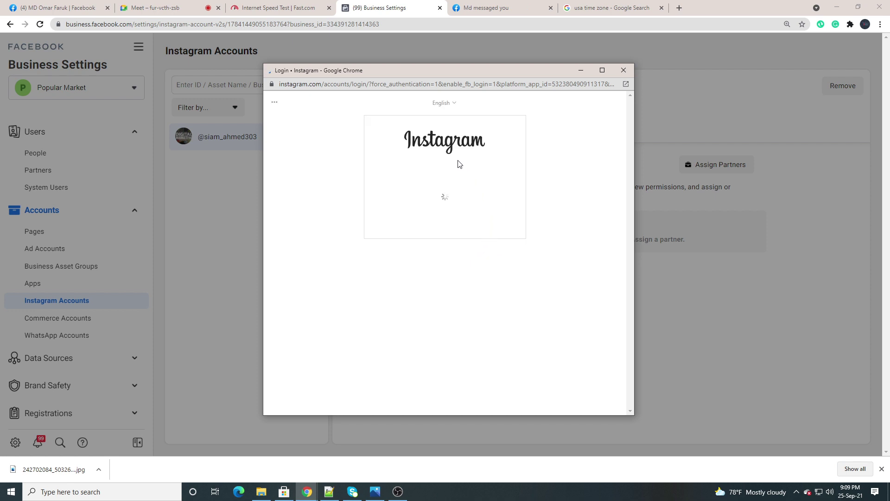
left_click(438, 236)
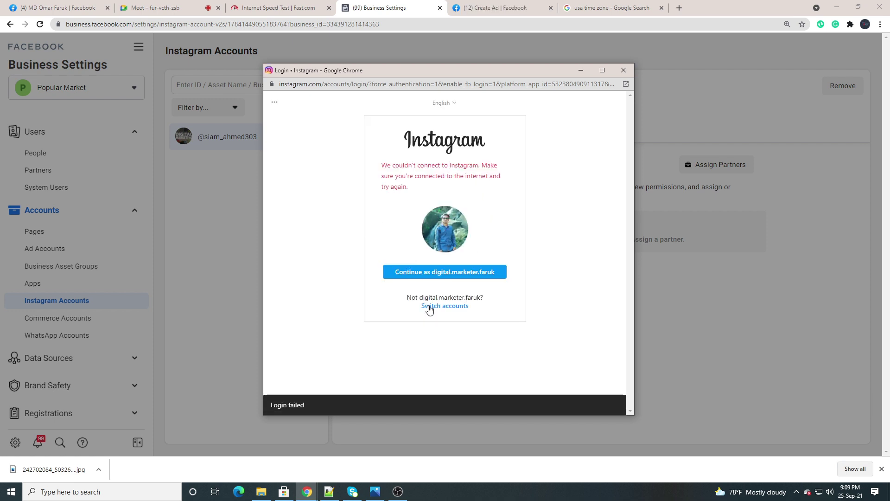
left_click(429, 307)
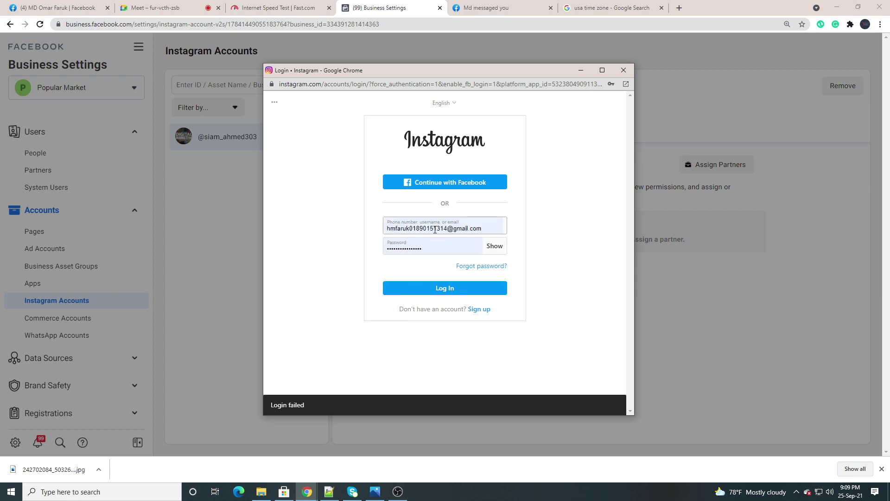
left_click(446, 289)
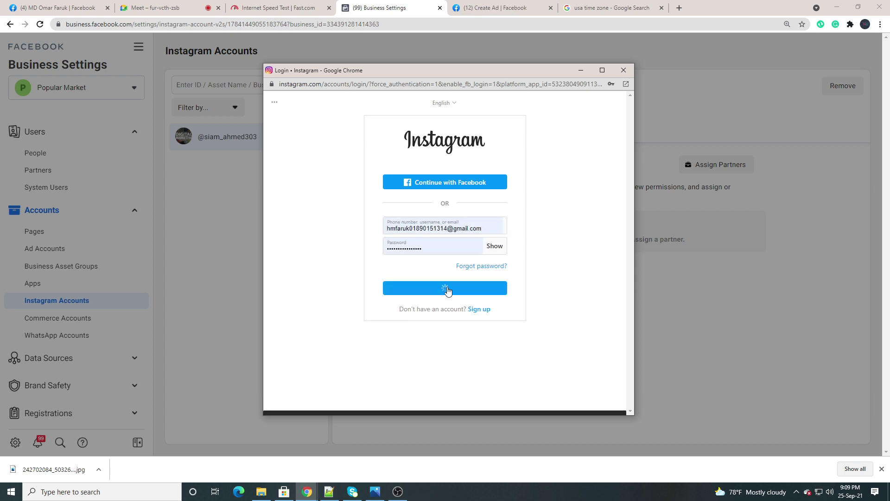
left_click(447, 289)
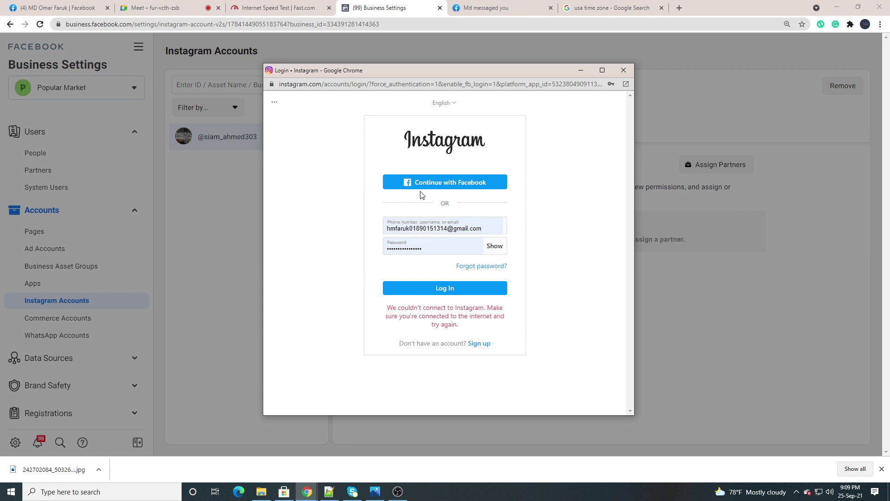
left_click(624, 70)
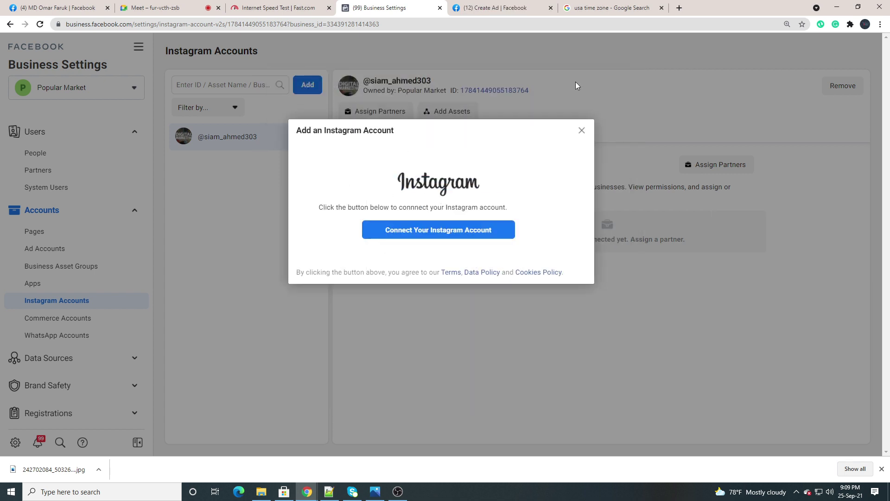
left_click(582, 130)
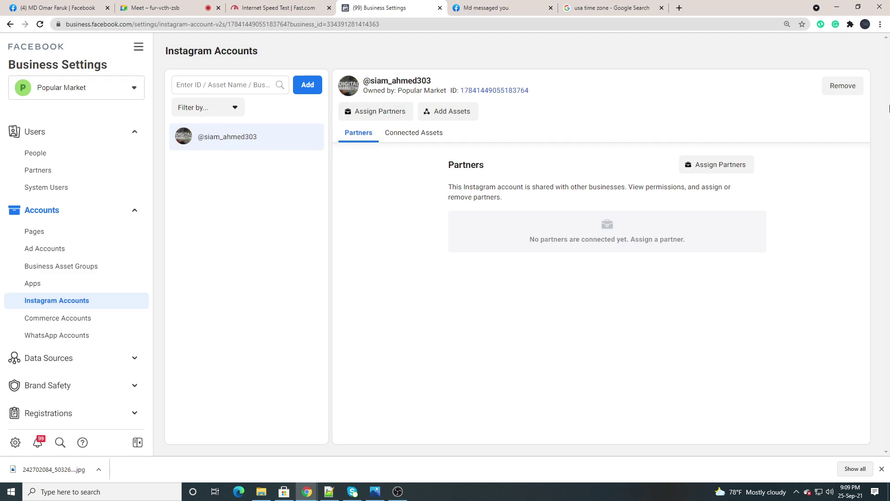
left_click(841, 87)
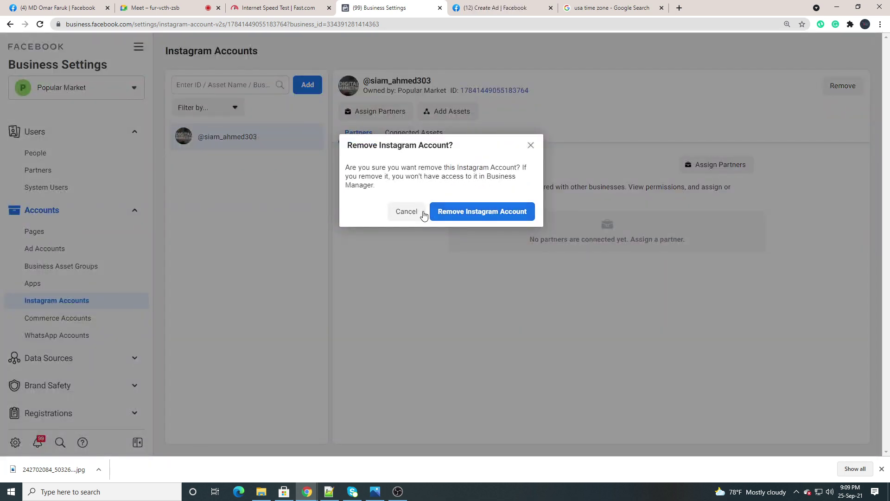
left_click(463, 211)
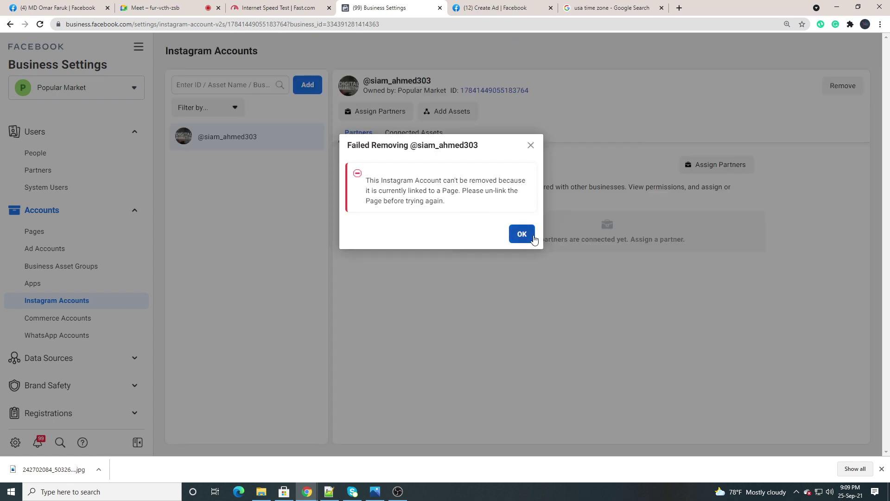
left_click(522, 234)
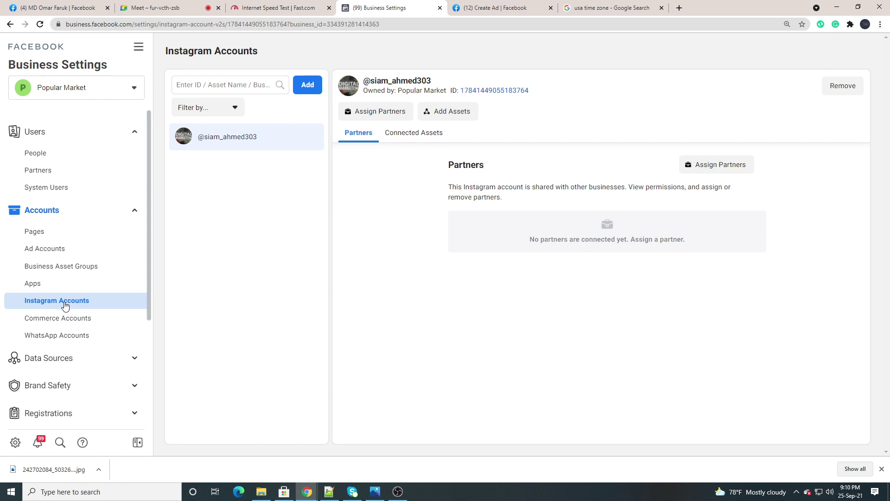
Go to WhatsApp Accounts and start adding a WhatsApp Business App account for Popular Market
scroll(70, 299, "down", 2)
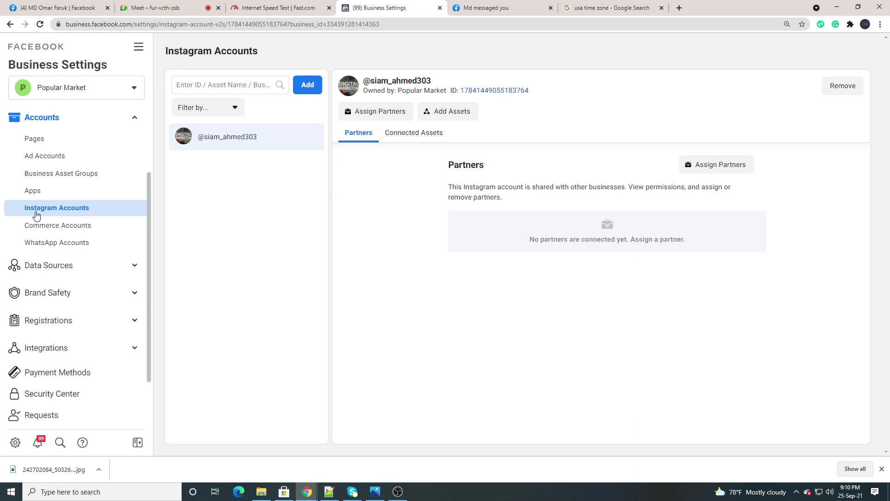
left_click(51, 245)
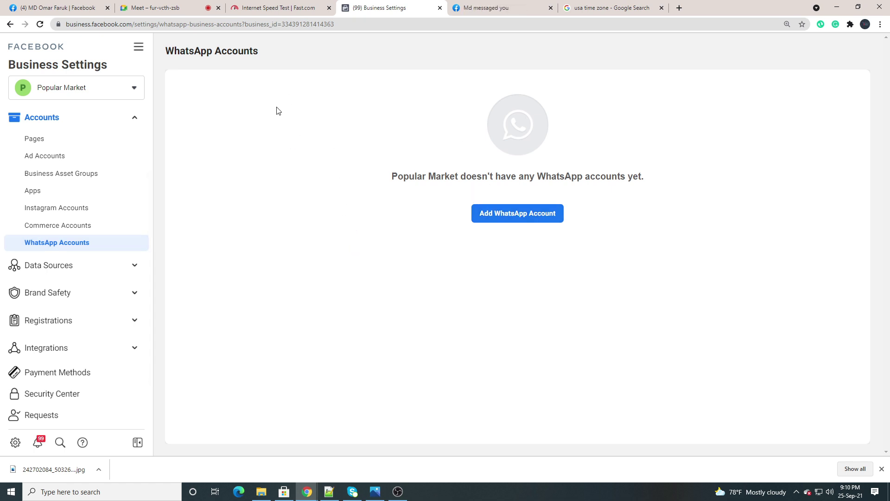
left_click(512, 218)
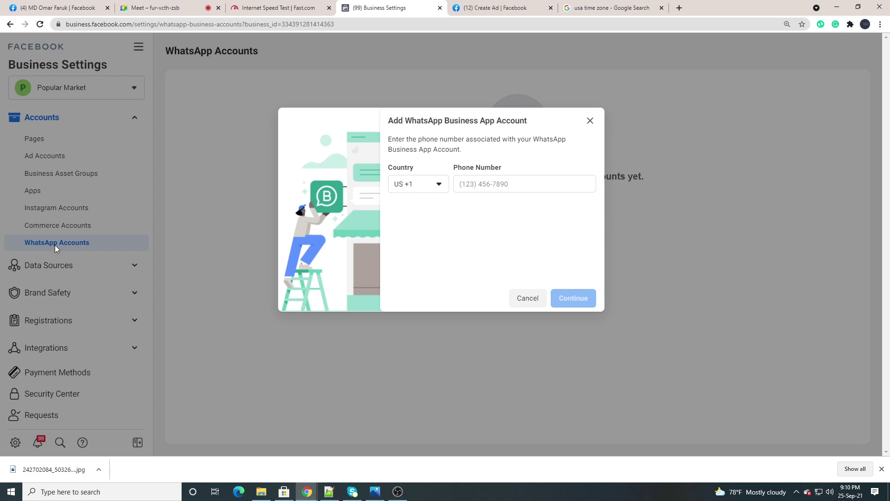
Change the WhatsApp account's country code from US +1 to Bangladesh, BD +880, by searching 'bd'
left_click(478, 184)
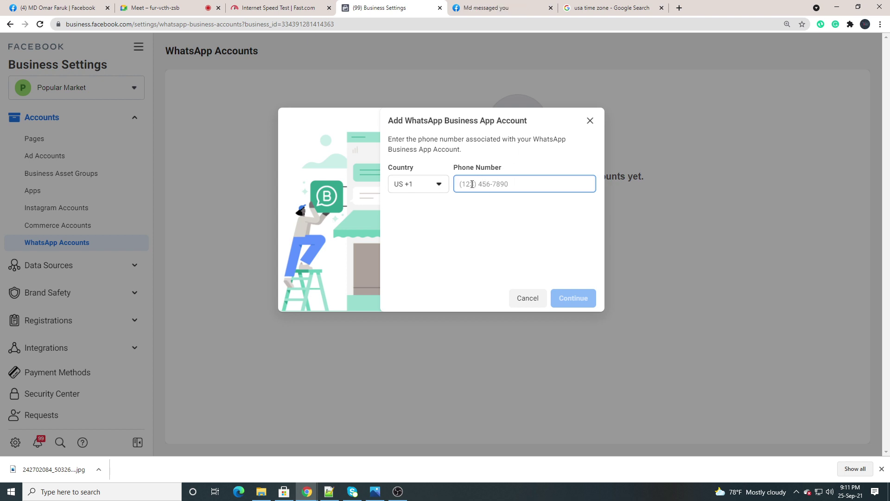
left_click(436, 185)
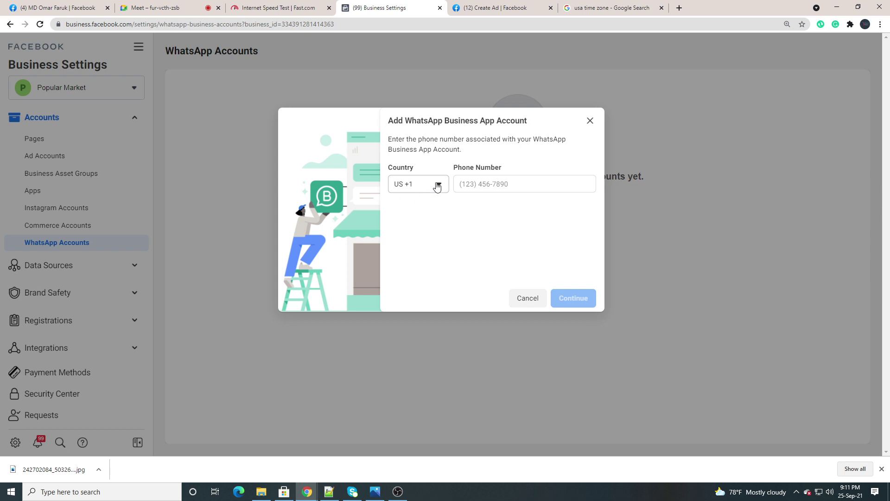
left_click(437, 186)
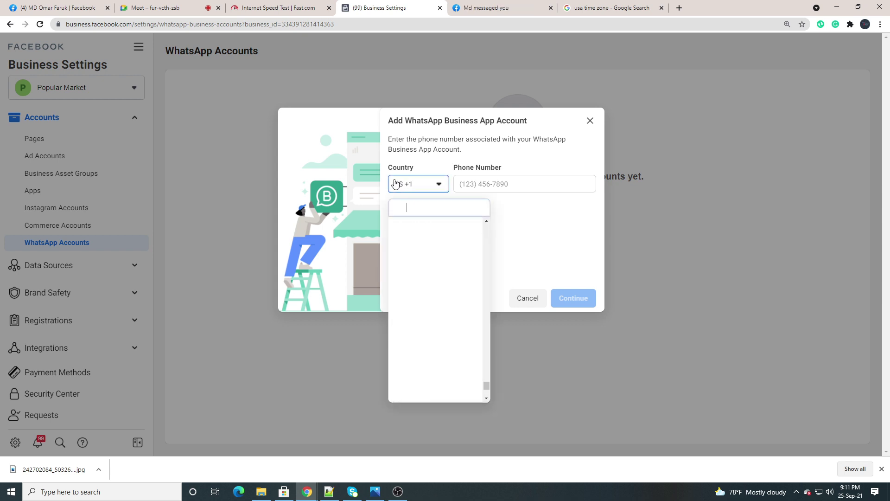
left_click(420, 206)
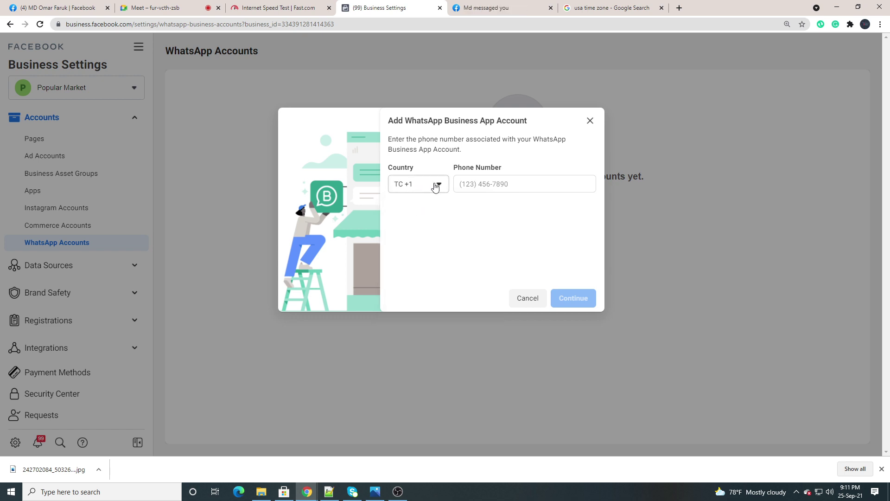
left_click(434, 194)
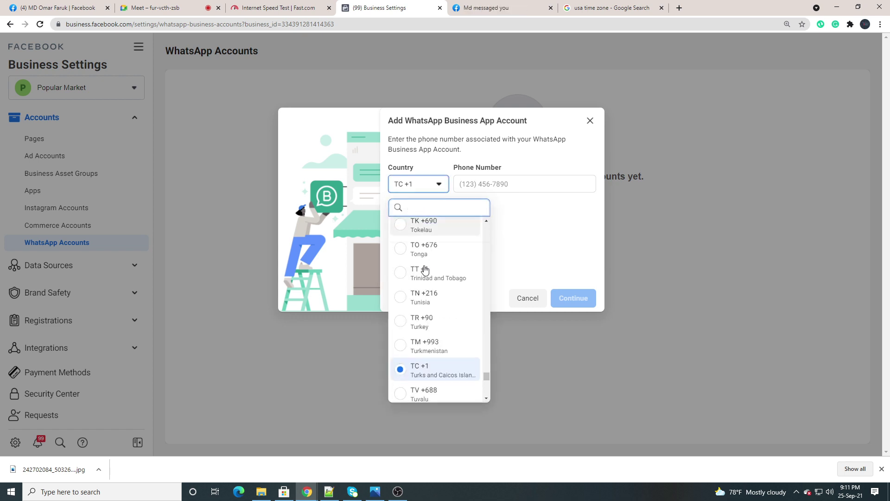
scroll(425, 270, "up", 2)
scroll(422, 232, "up", 1)
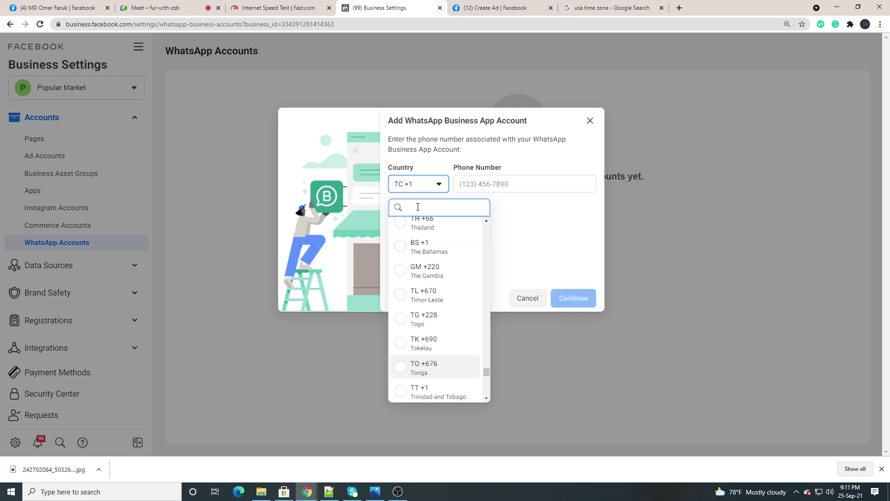
scroll(417, 207, "up", 10)
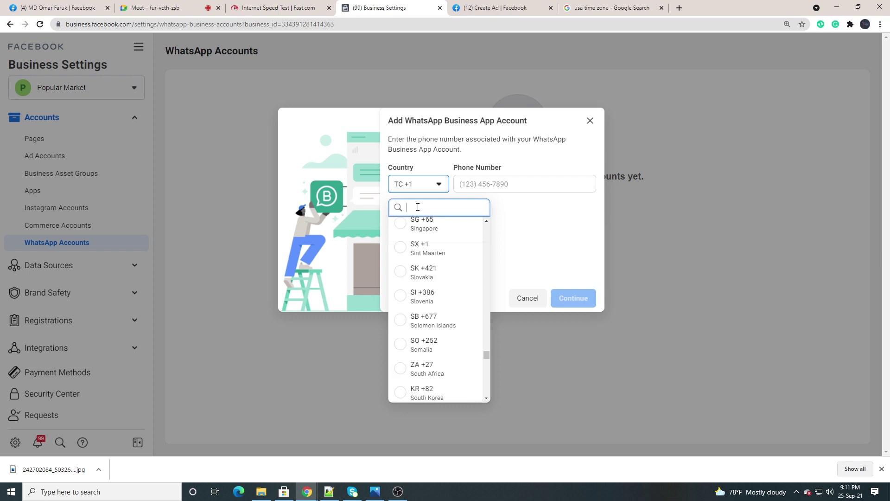
type("bd")
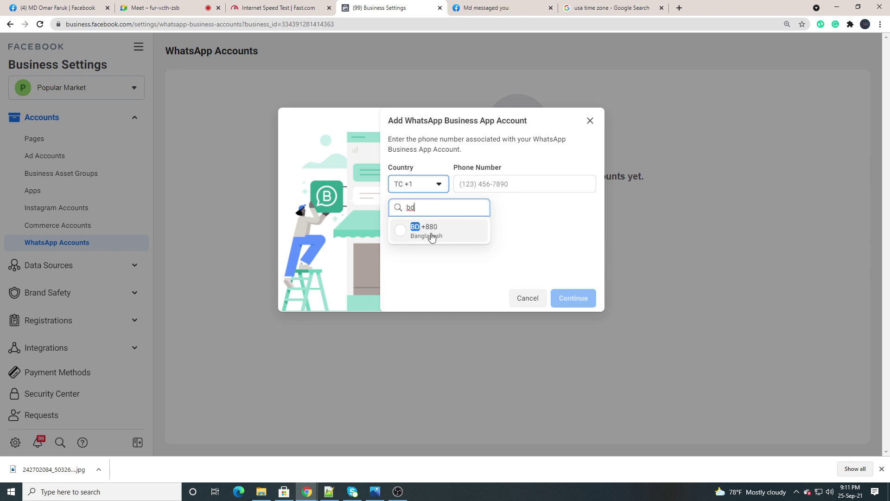
left_click(433, 238)
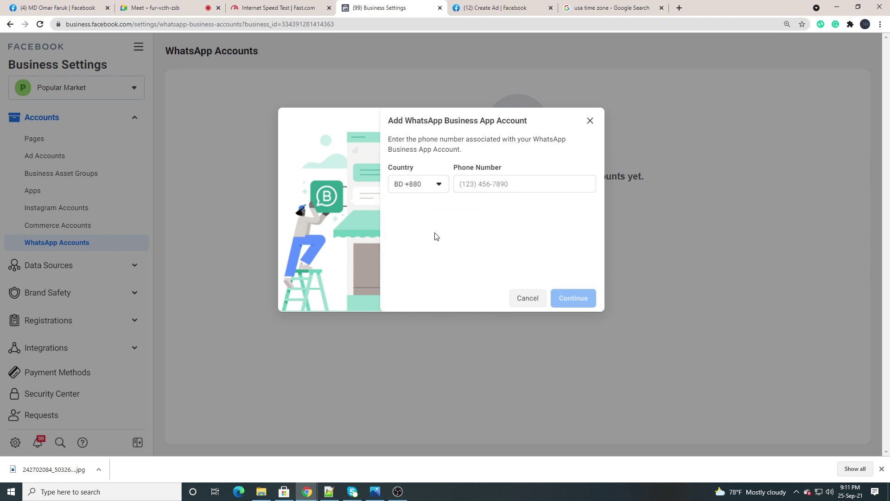
left_click(476, 183)
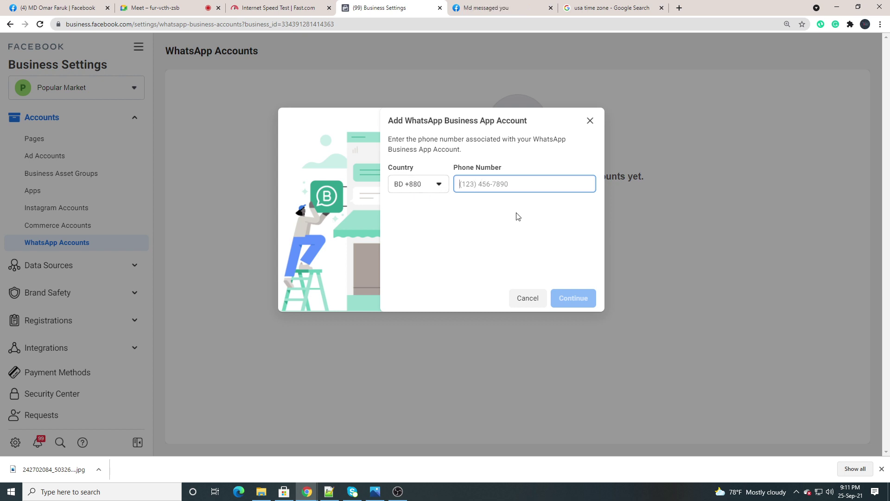
left_click(796, 491)
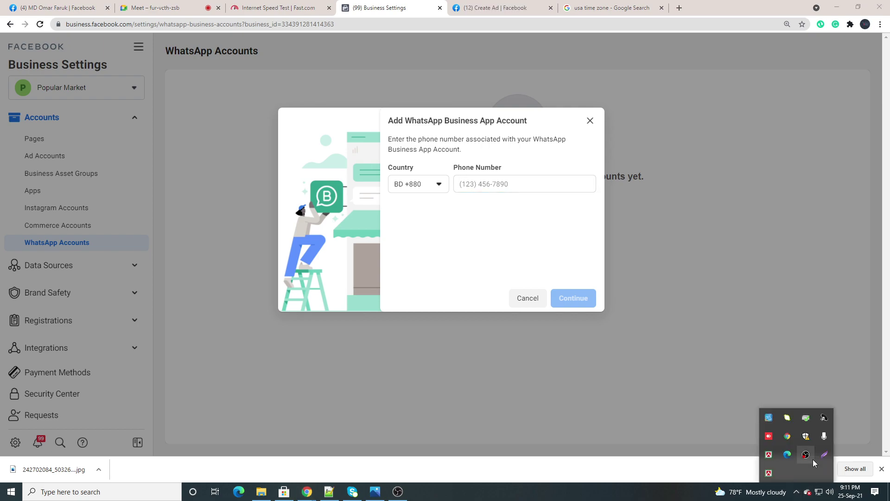
Take a Lightshot capture of the Country and Phone Number fields
left_click(825, 456)
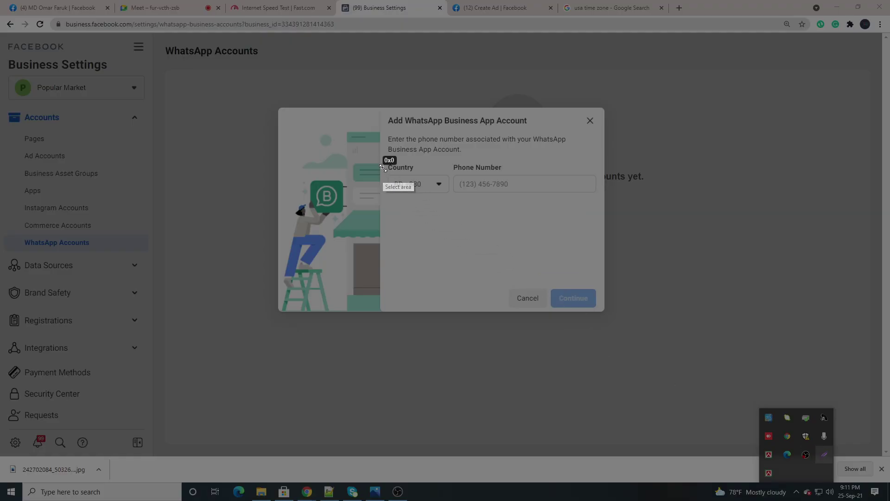
left_click_drag(383, 167, 607, 199)
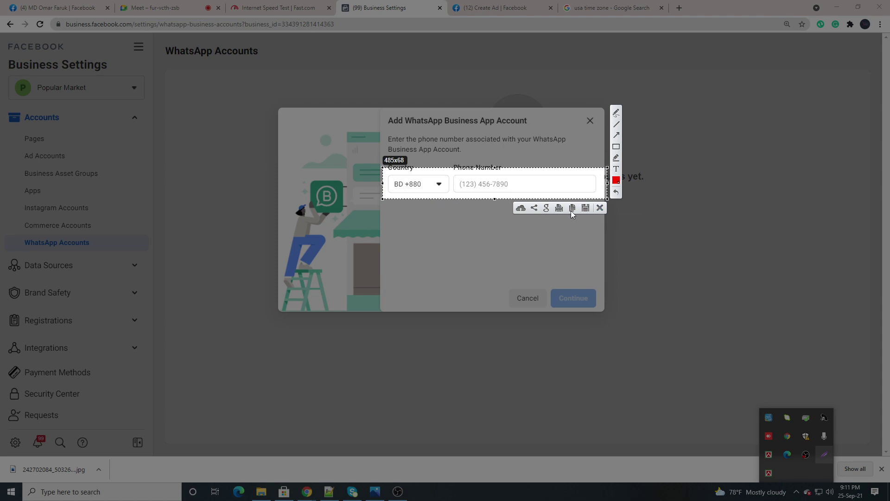
left_click(599, 208)
Switch the country back to United States, US +1, and close the WhatsApp account form
left_click(434, 184)
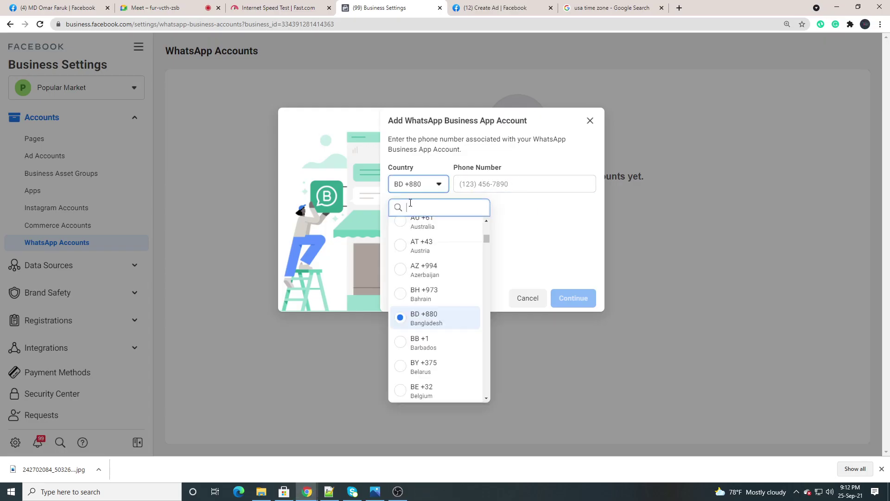
type("u")
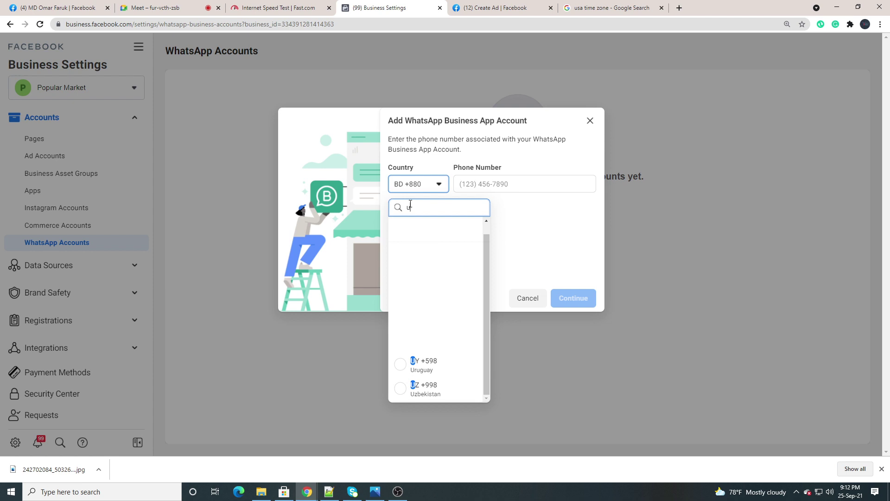
type("s")
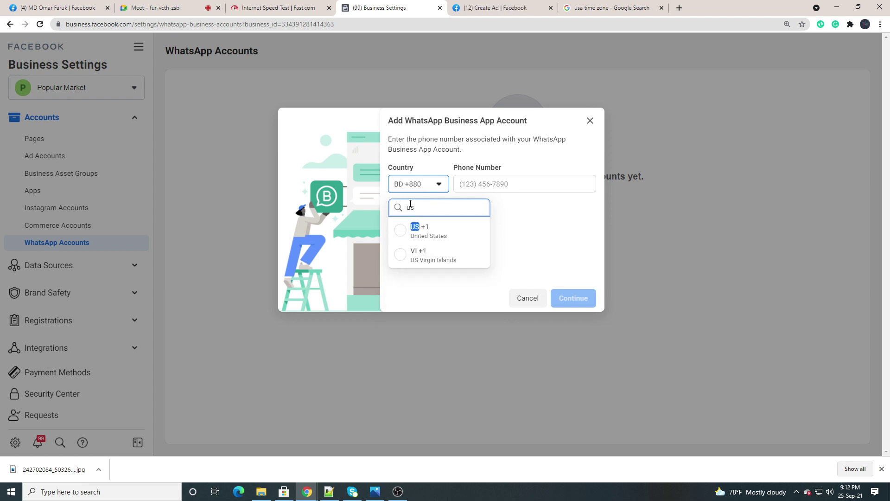
left_click(437, 239)
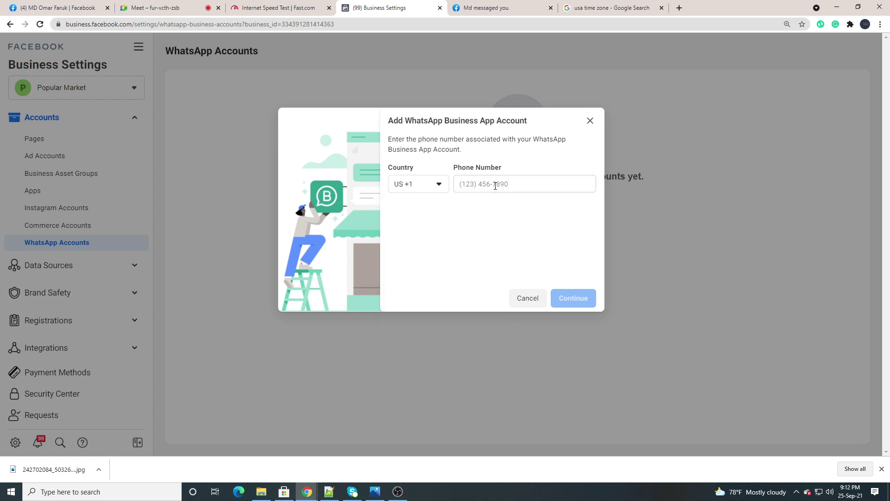
left_click(468, 181)
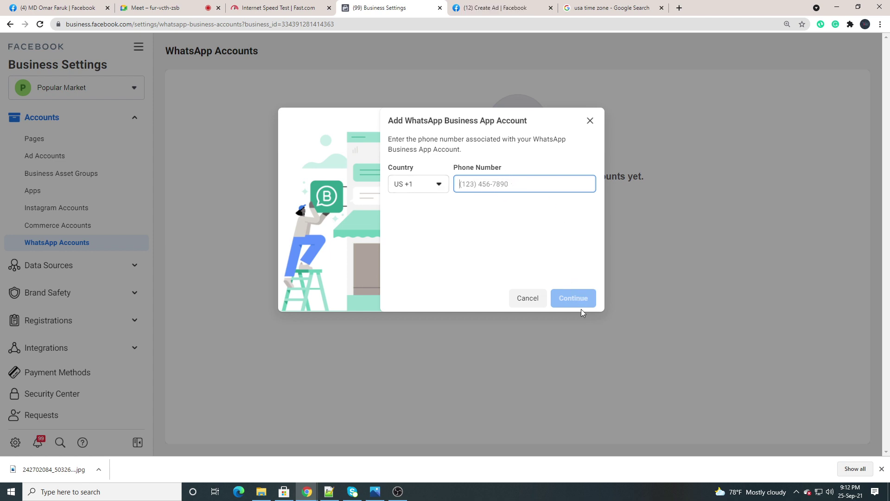
left_click(590, 122)
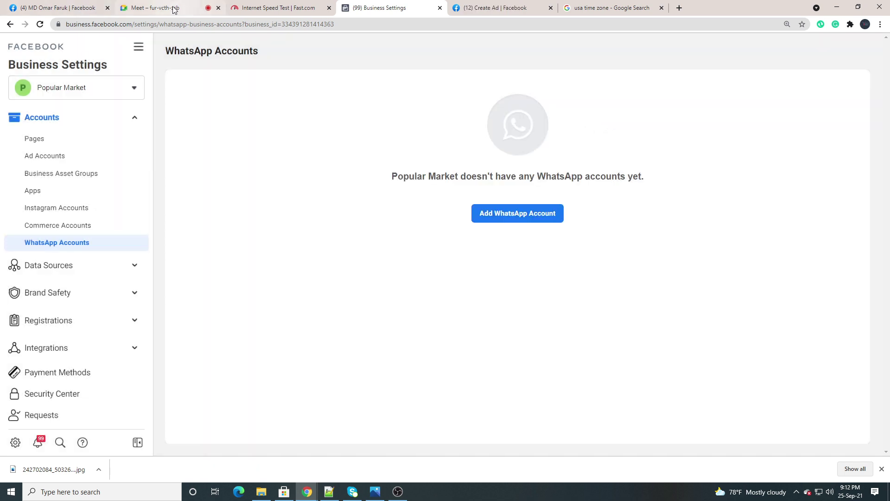
left_click(158, 7)
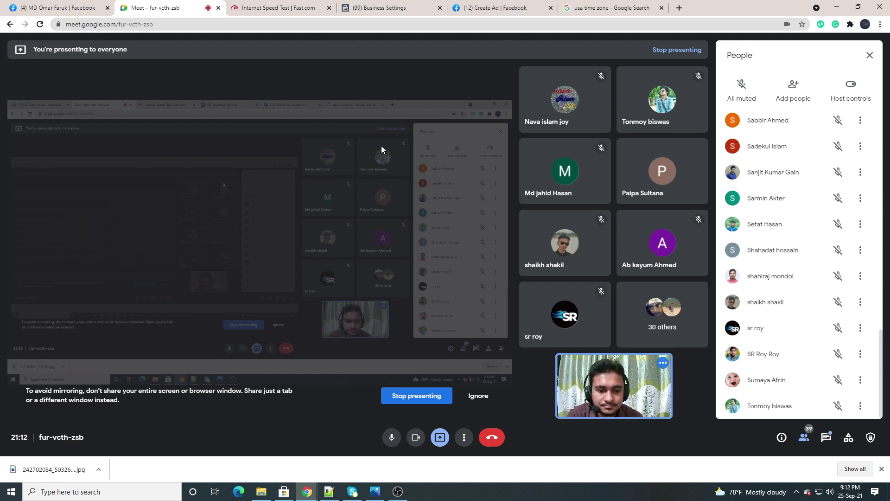
left_click(375, 7)
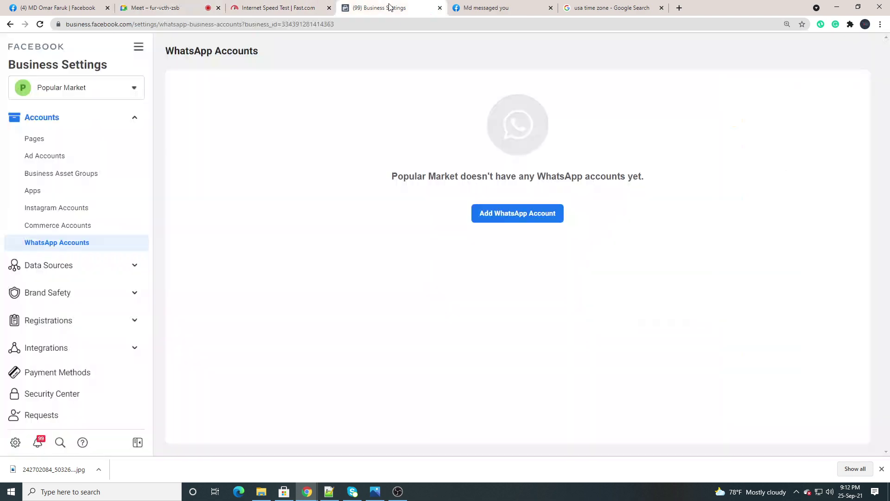
left_click(153, 7)
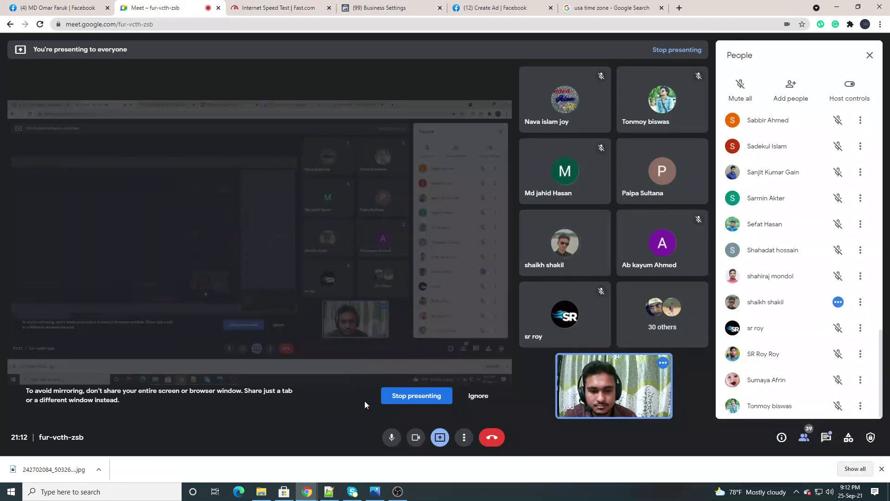
left_click(390, 441)
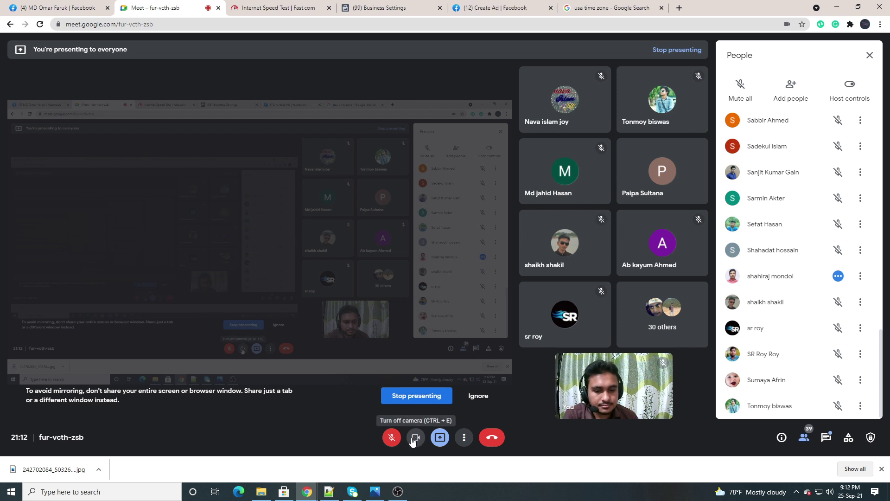
left_click(391, 437)
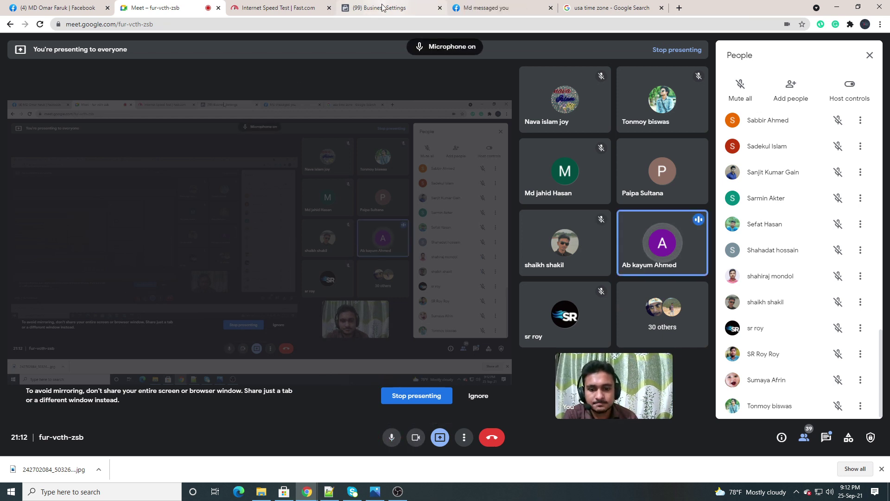
mouse_move(382, 7)
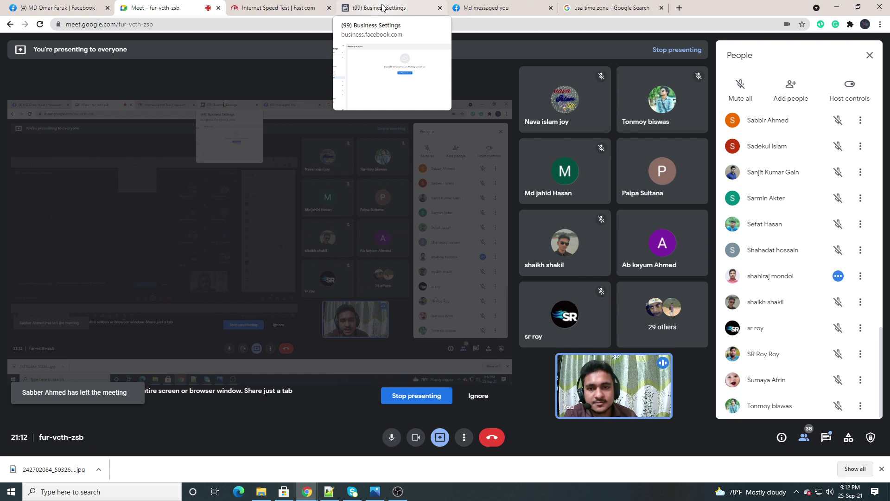
left_click(380, 8)
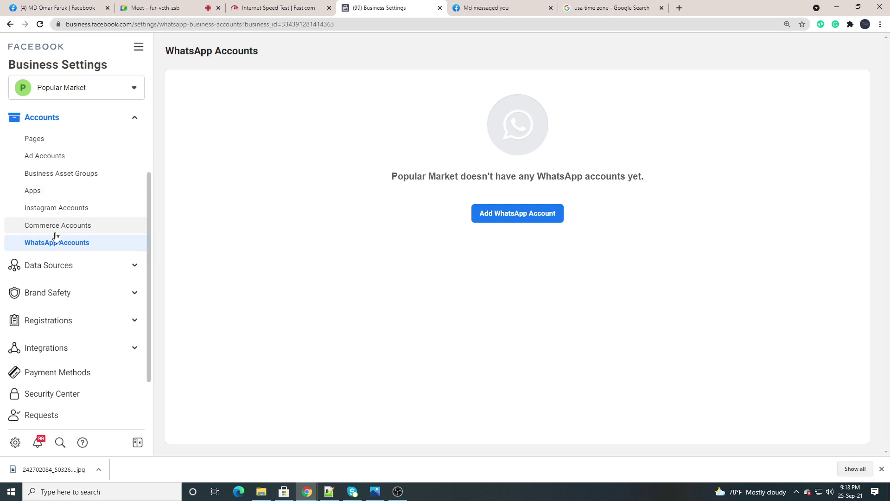
Collapse the Accounts and Users sidebar groups, then switch to the Notepad++ notes
scroll(54, 232, "up", 2)
left_click(109, 214)
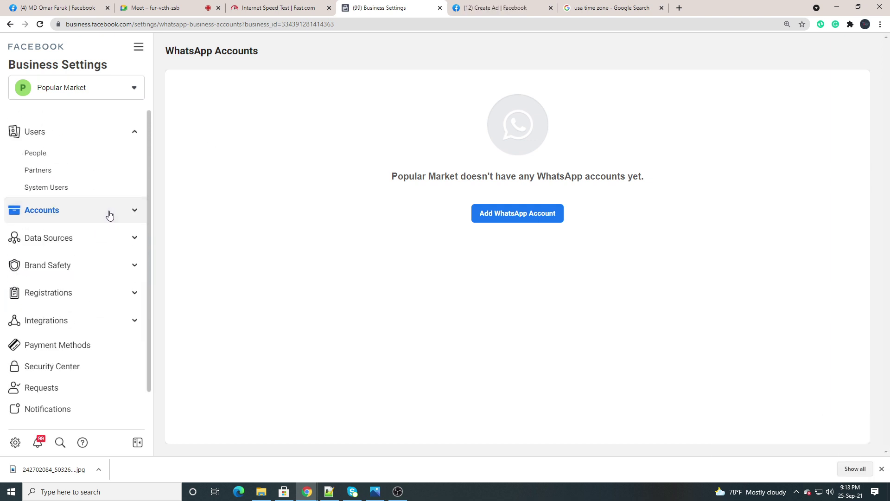
left_click(117, 133)
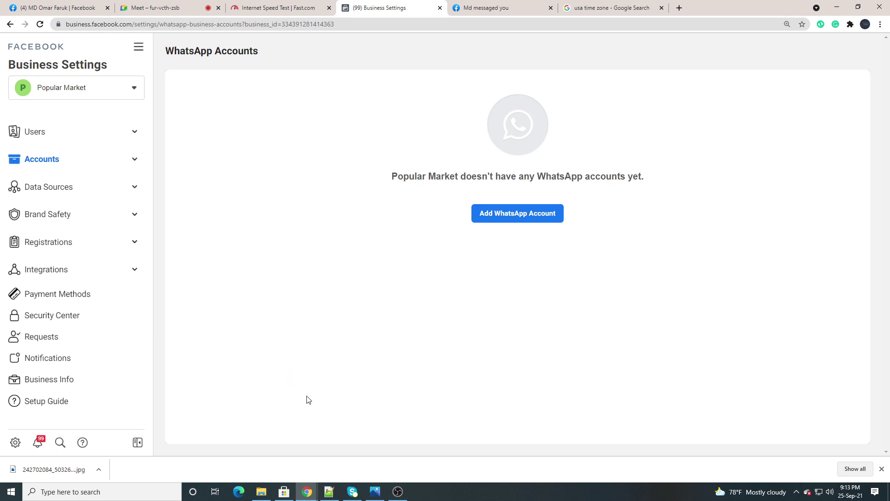
left_click(329, 491)
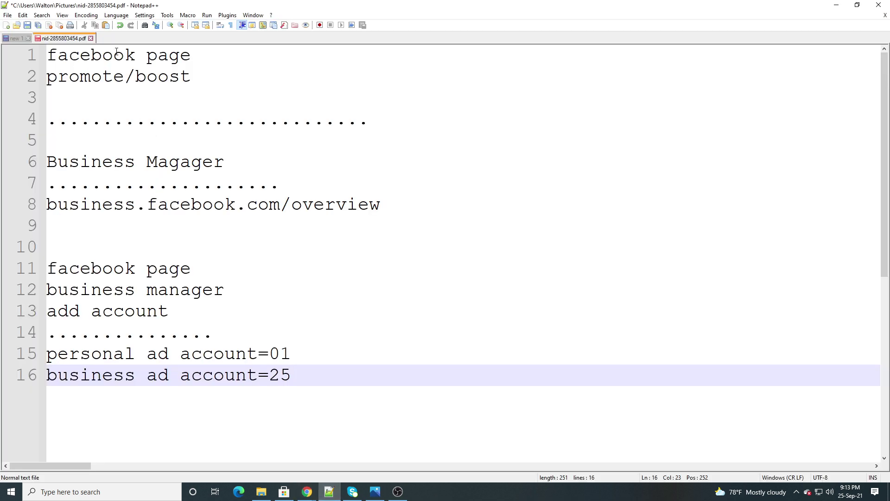
Rename the heading line to 'Business Magager account'
left_click_drag(246, 167, 46, 166)
left_click(244, 164)
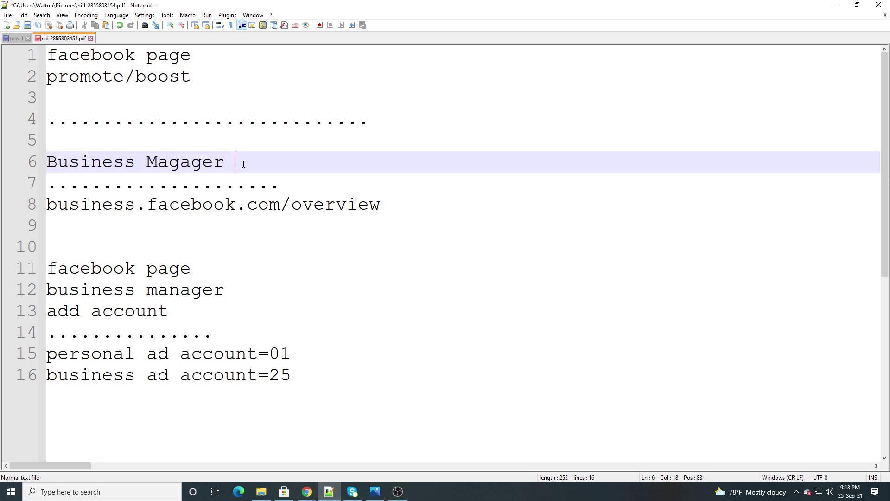
type("account")
left_click_drag(337, 165, 48, 167)
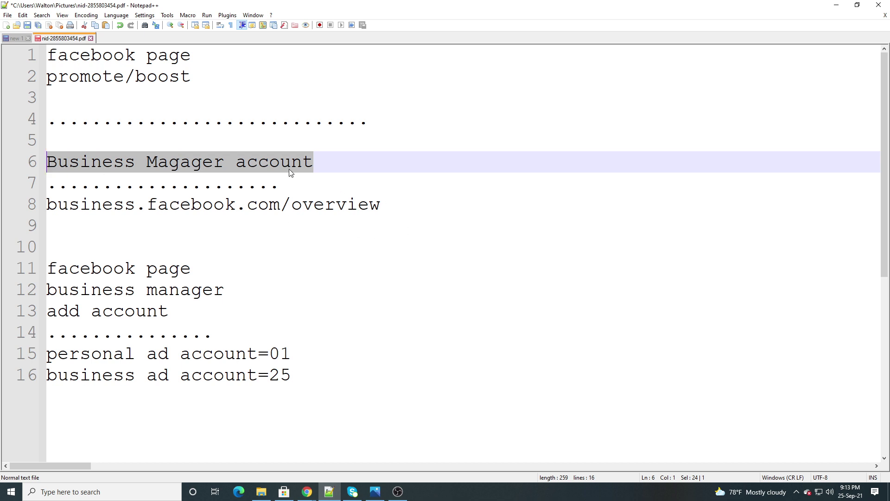
left_click(327, 159)
Move the business.facebook.com/overview link onto line 5 with a dotted separator line below it
left_click_drag(400, 203, 47, 207)
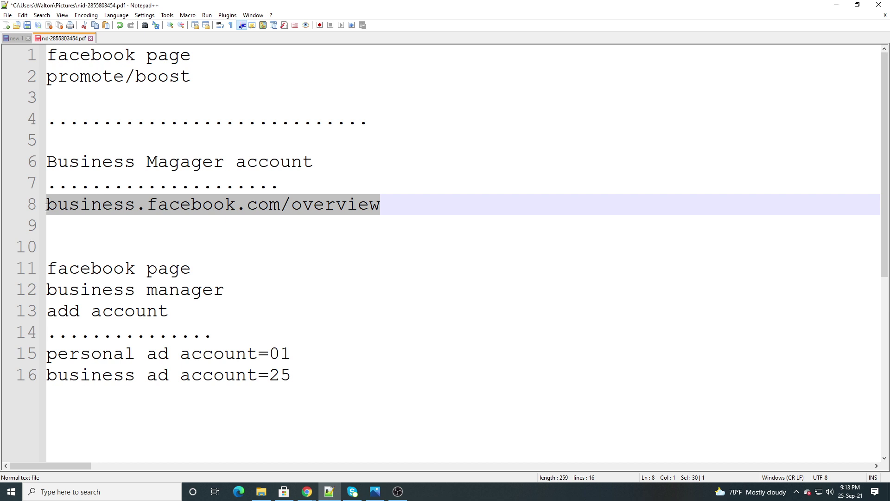
right_click(74, 206)
left_click(95, 209)
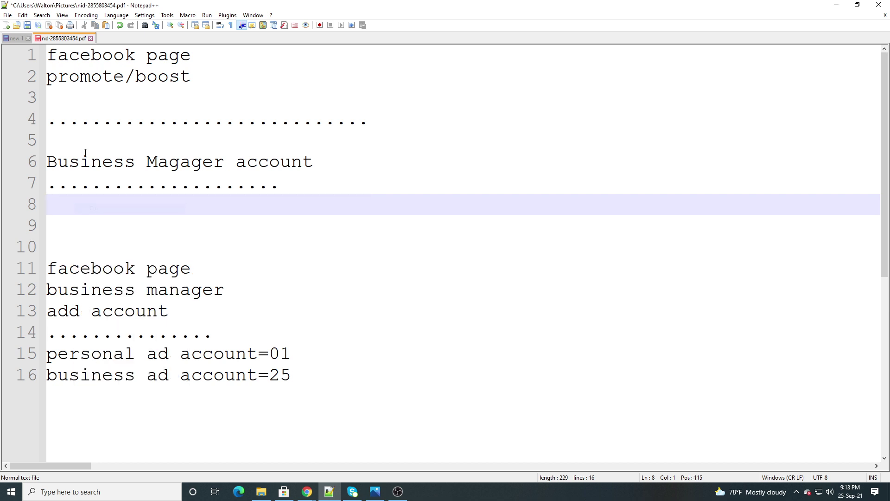
left_click(76, 143)
right_click(77, 144)
left_click(111, 172)
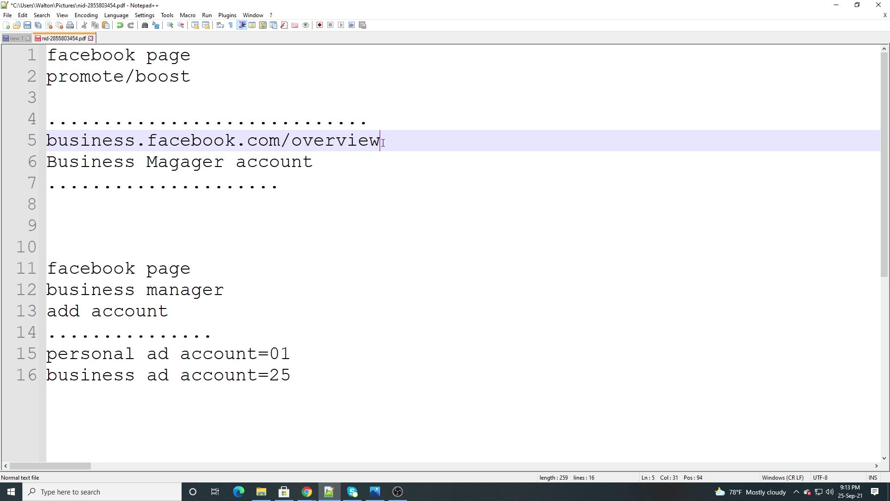
key("Return")
type("..............................")
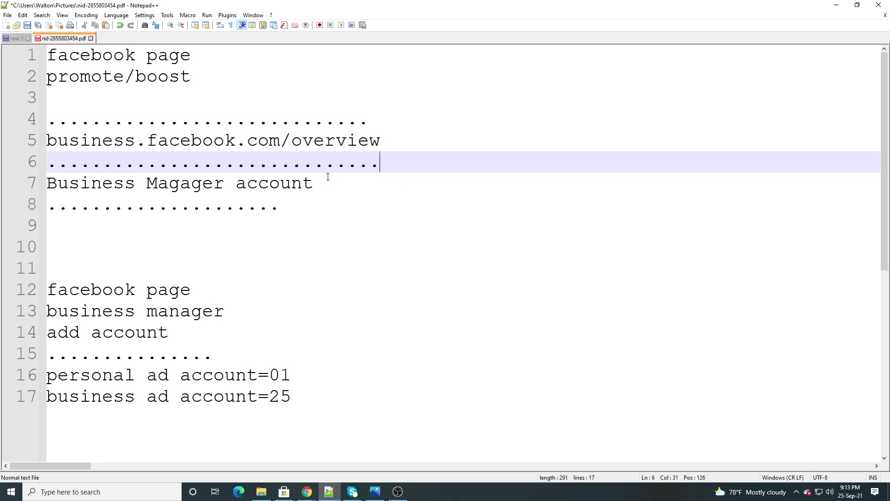
Review the facebook page, add account and ad account lines, then return to Business Settings
left_click(328, 177)
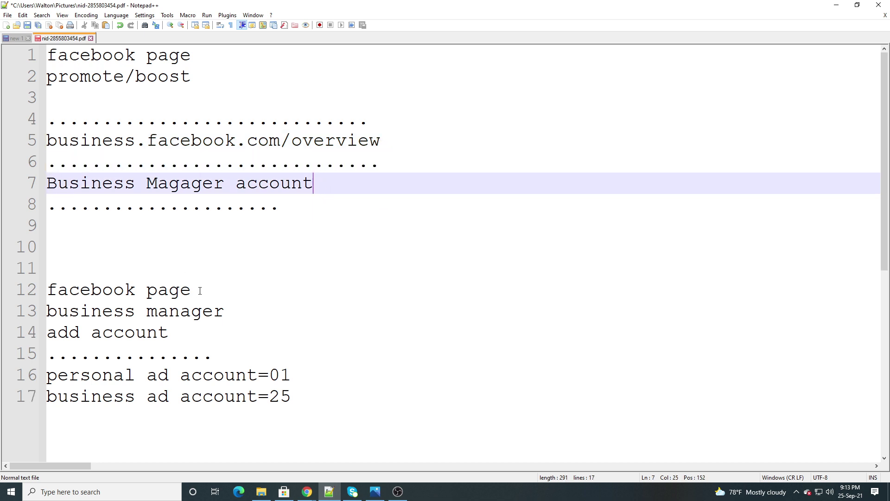
left_click_drag(200, 291, 47, 290)
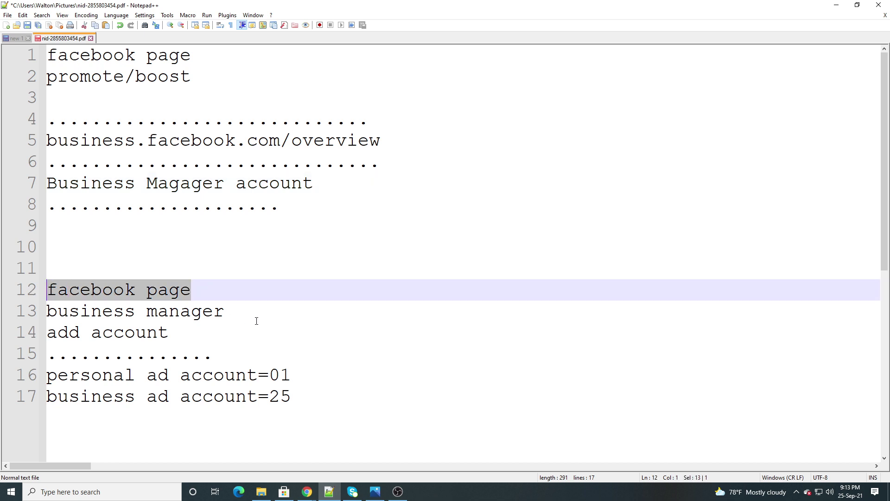
left_click_drag(256, 321, 47, 290)
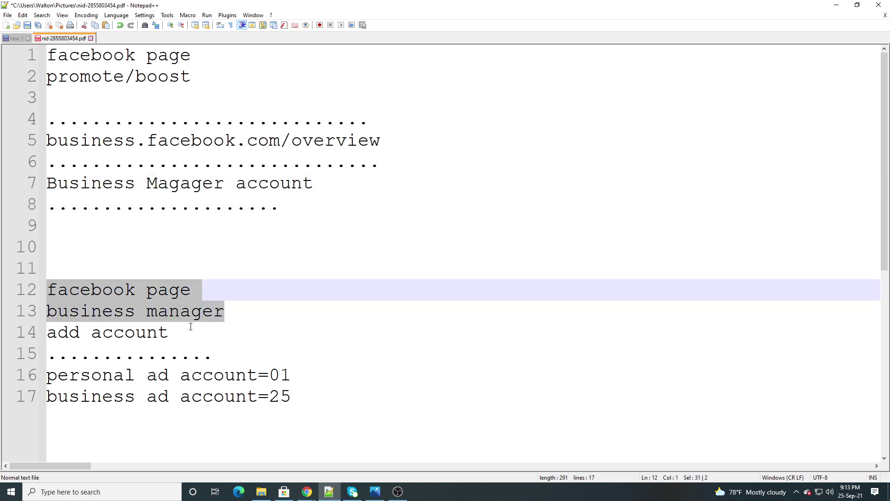
left_click_drag(191, 327, 45, 328)
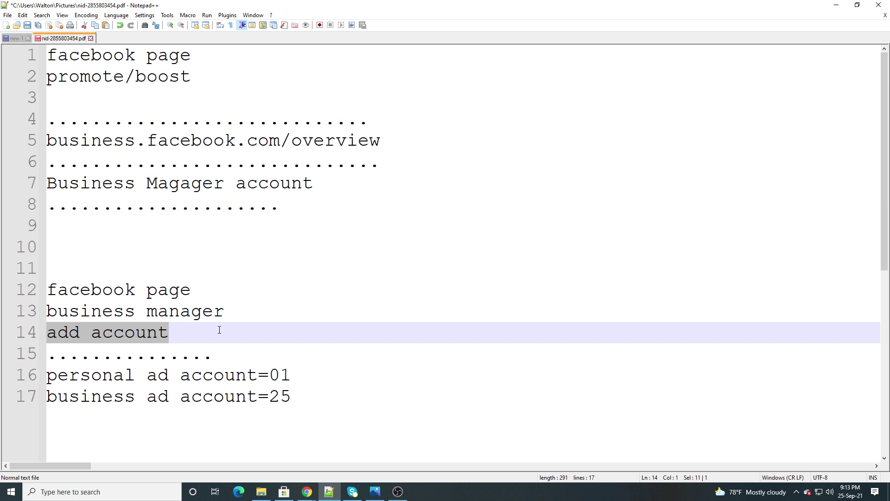
left_click(201, 326)
left_click_drag(317, 376, 34, 374)
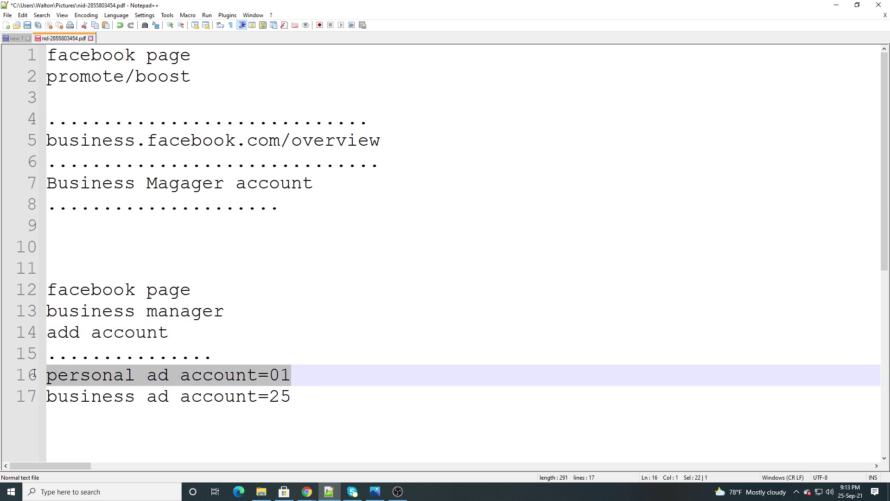
left_click(371, 380)
left_click_drag(305, 395, 43, 400)
left_click(324, 398)
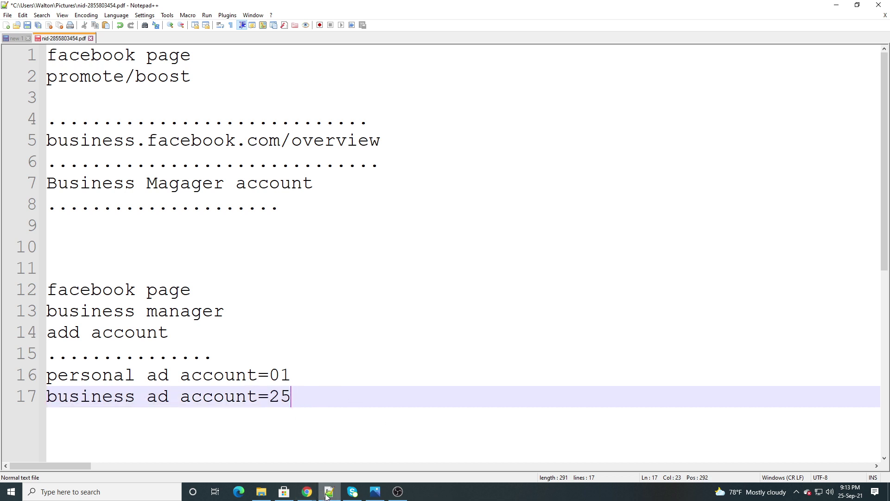
mouse_move(307, 491)
left_click(294, 460)
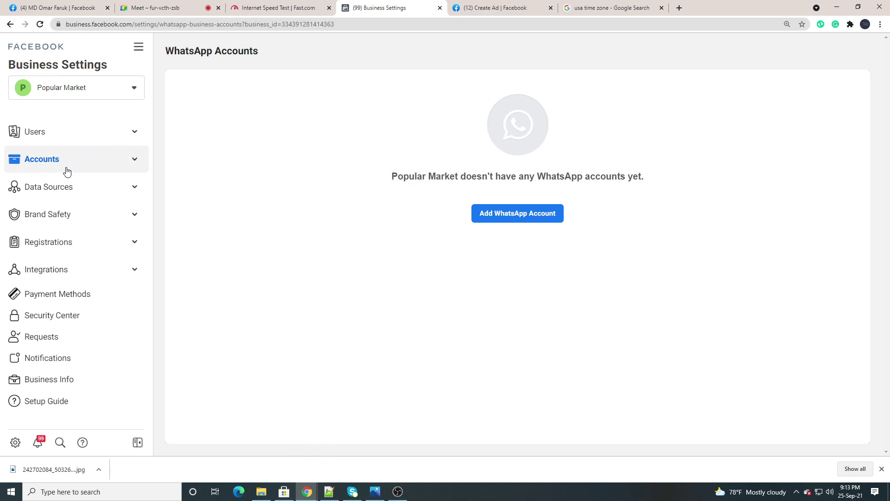
Expand Data Sources and open Catalogs, listing Redmi Mobile, Walton Fridge and Walton Laptop
left_click(87, 186)
left_click(111, 162)
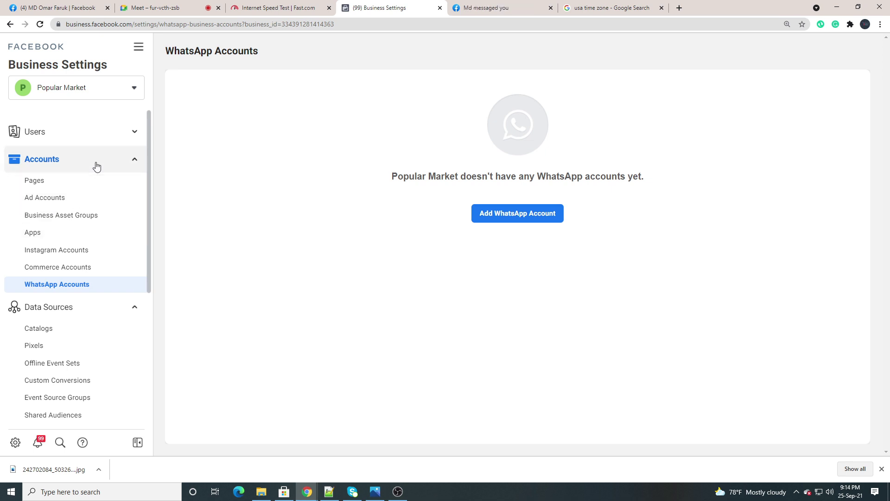
left_click(117, 159)
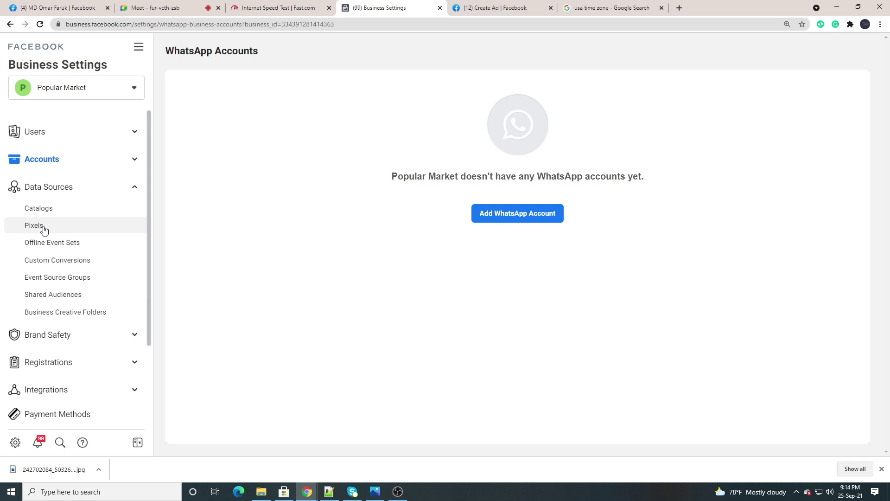
left_click(48, 212)
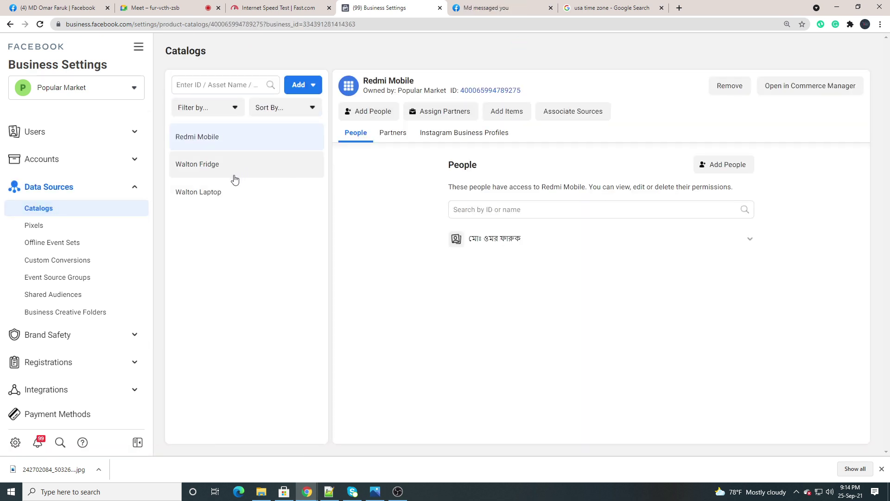
Switch to the Google Meet call tab
left_click(158, 7)
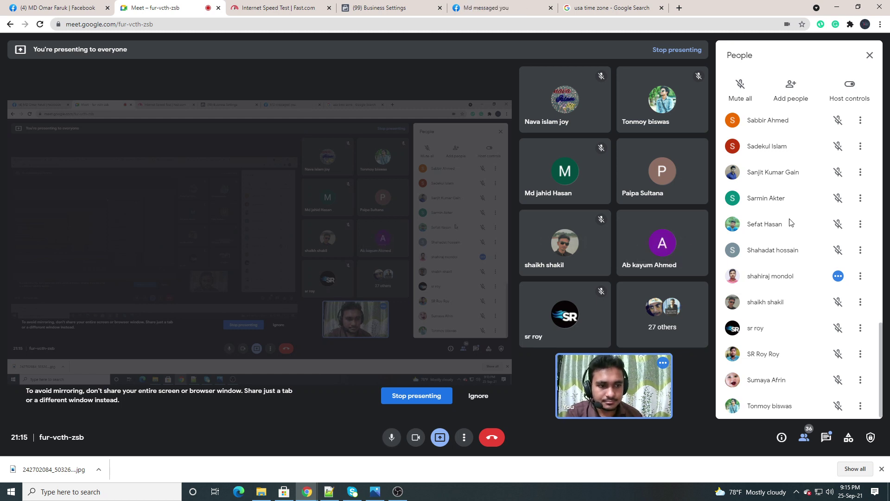
Close Meet's People panel and go back to the Business Settings Catalogs tab
scroll(838, 123, "up", 4)
left_click(870, 55)
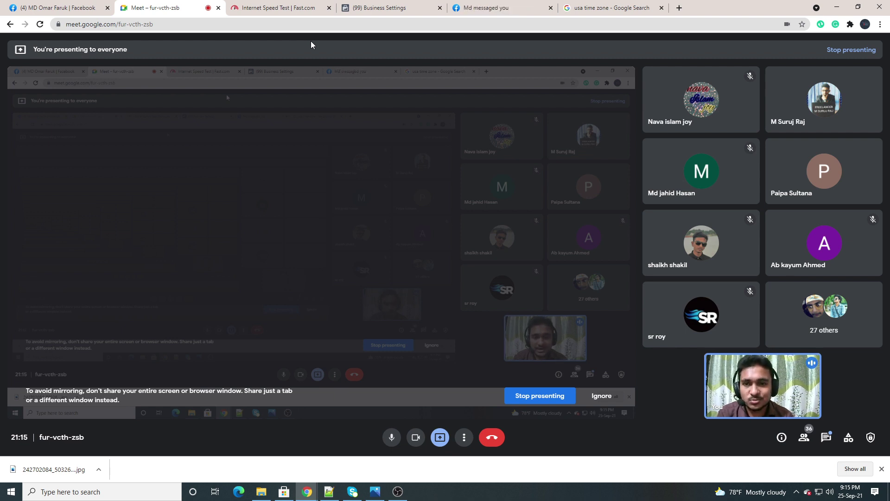
left_click(394, 8)
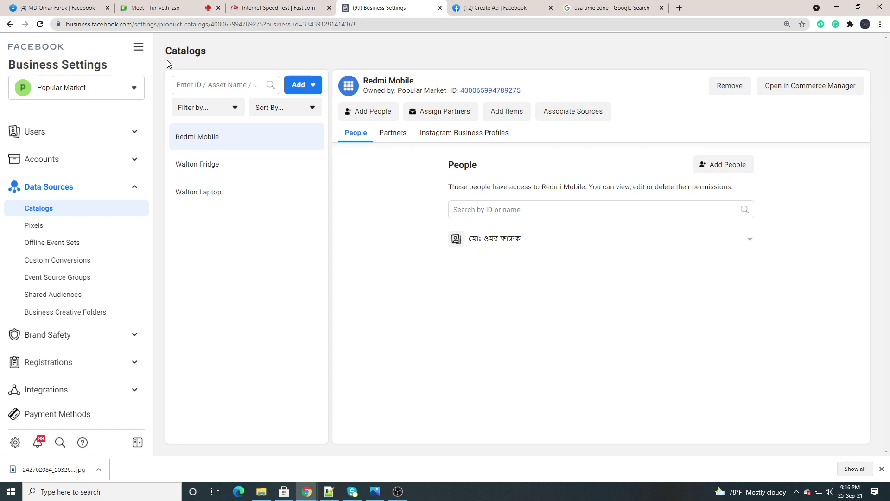
Leave the Create Ad page without saving, returning to Choose Ad Type for Abdullah Super Shop
left_click(478, 9)
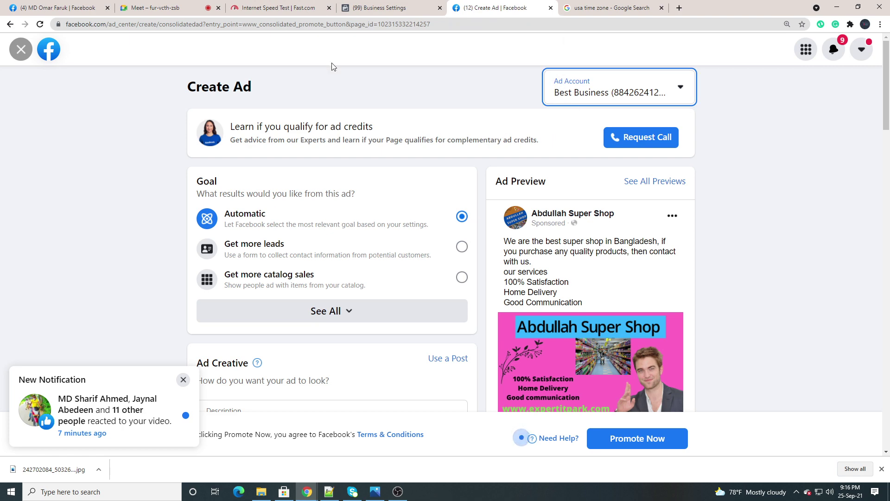
left_click(20, 51)
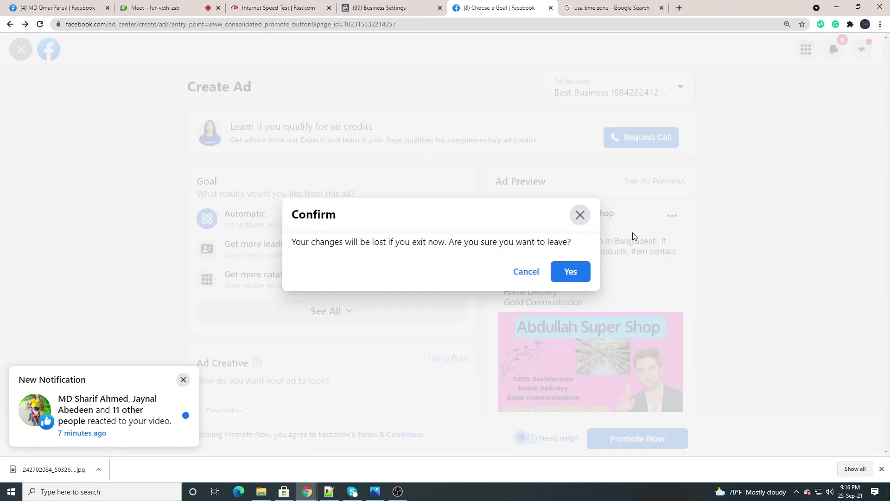
left_click(579, 216)
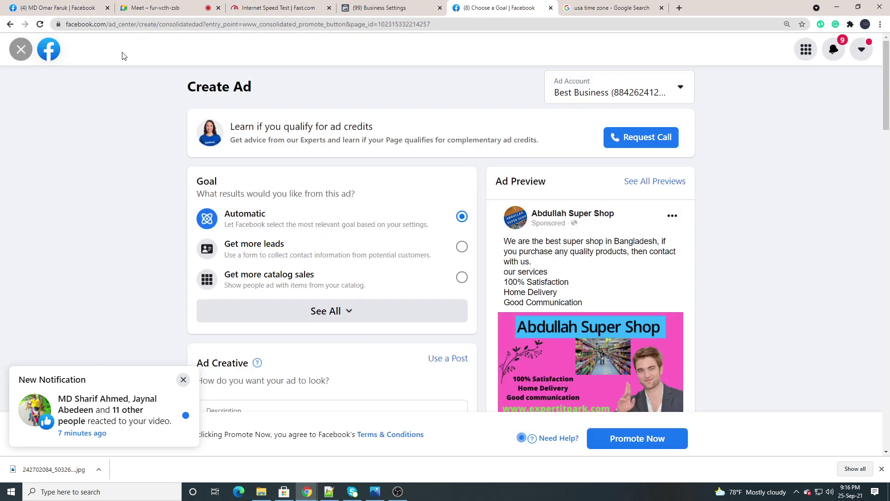
left_click(21, 53)
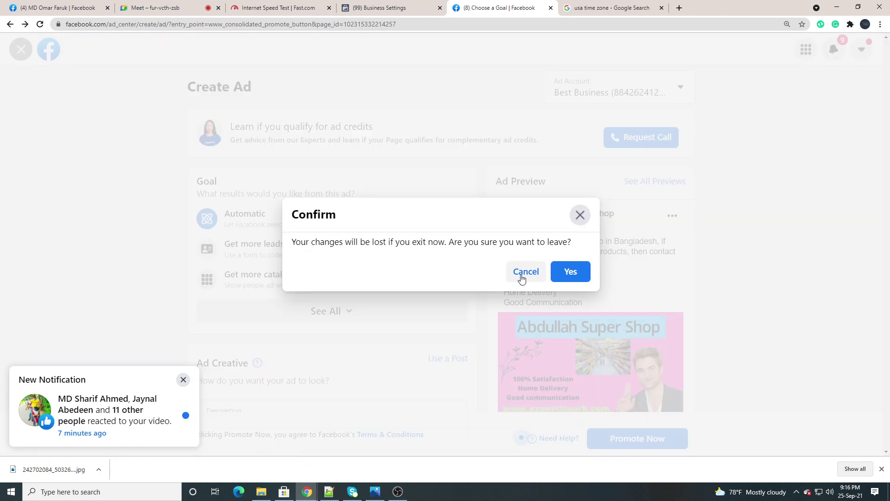
left_click(524, 270)
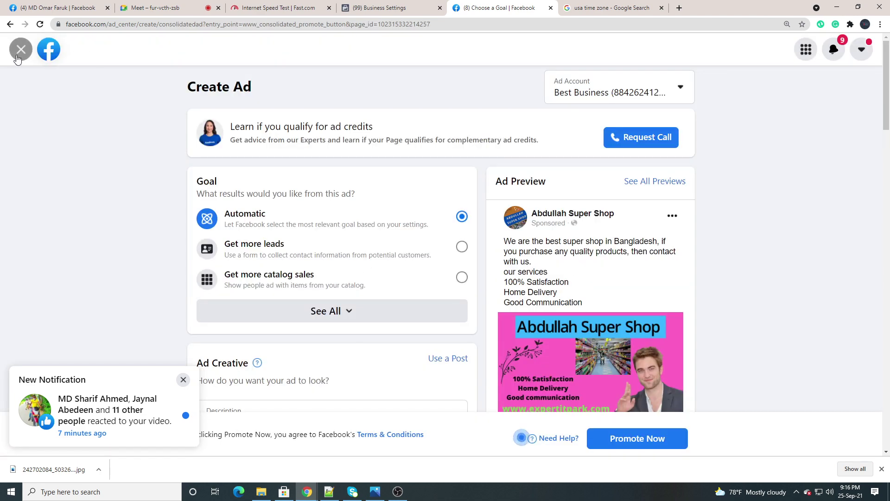
left_click(19, 53)
left_click(570, 272)
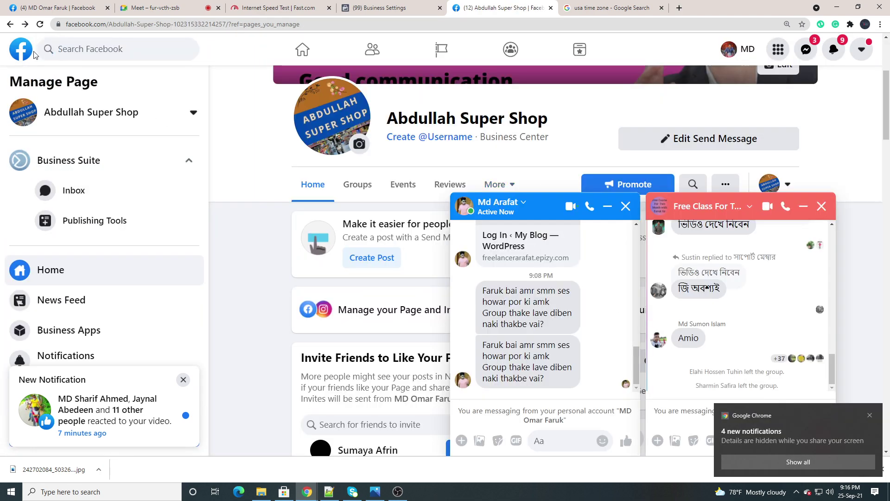
Close both chat windows and open the Expert it Park.Com page from your managed pages
left_click(626, 206)
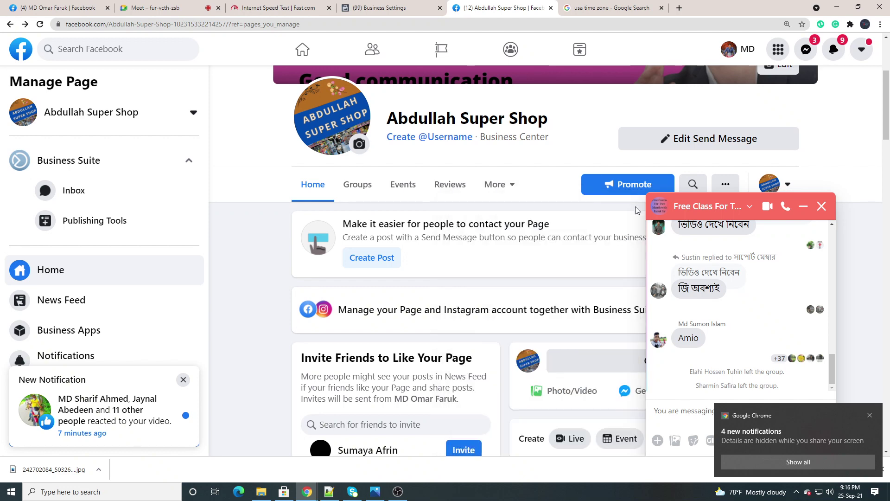
left_click(821, 206)
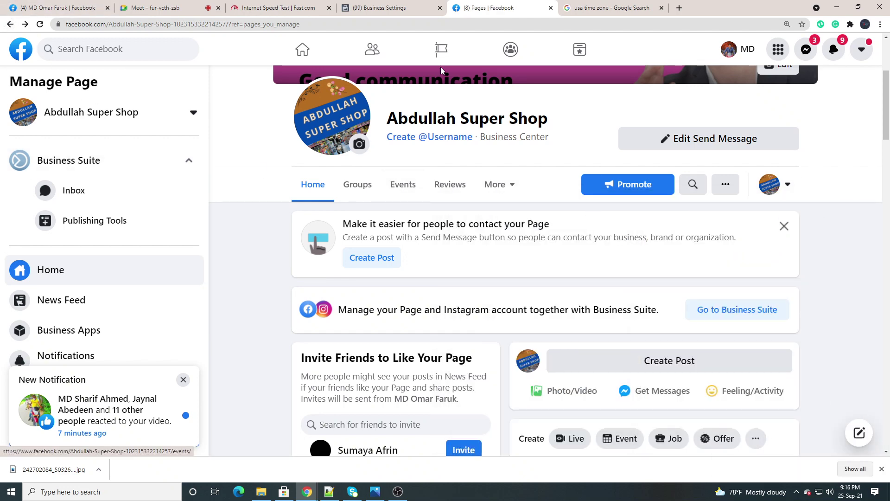
left_click(438, 51)
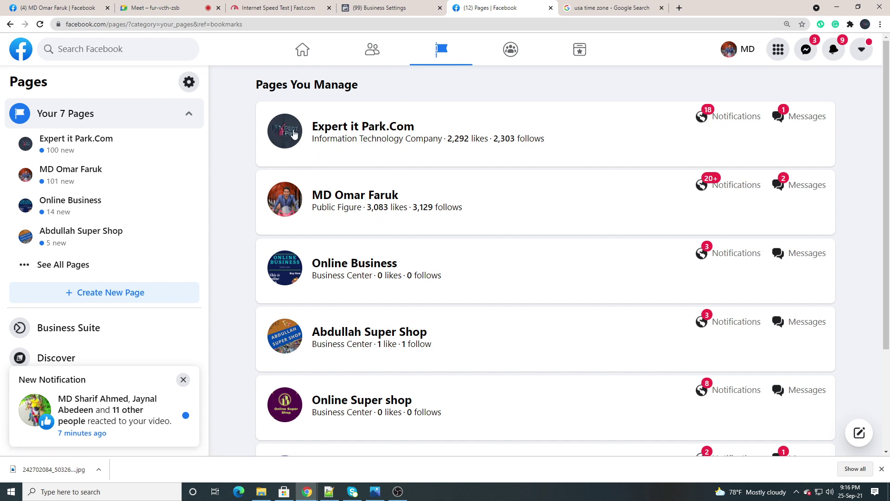
left_click(294, 134)
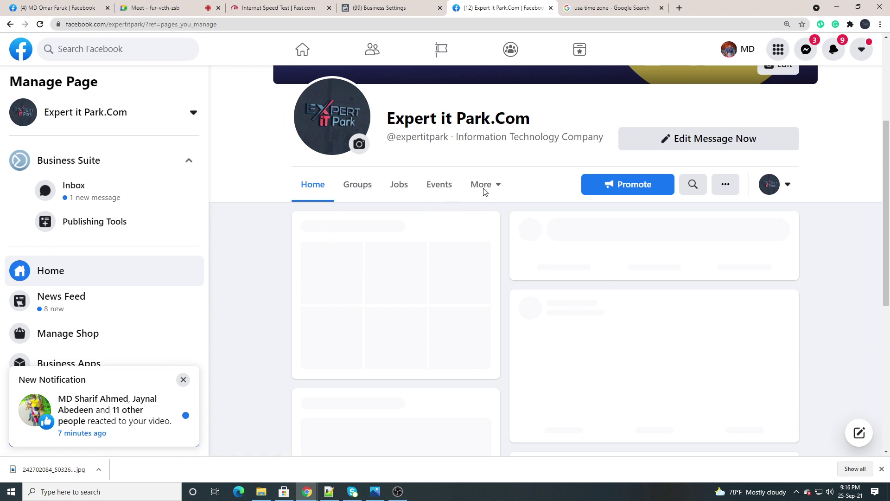
Look through the page's More sections and feed, then go to the Pages You Manage list
left_click(482, 190)
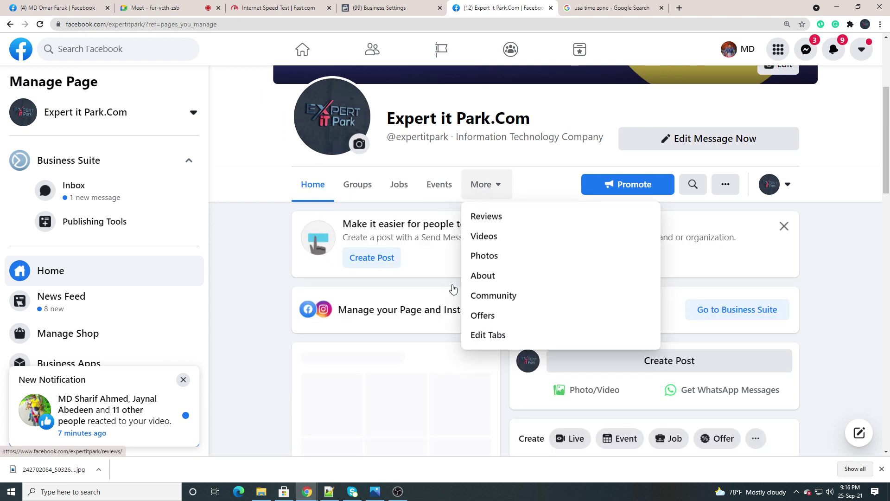
left_click(330, 276)
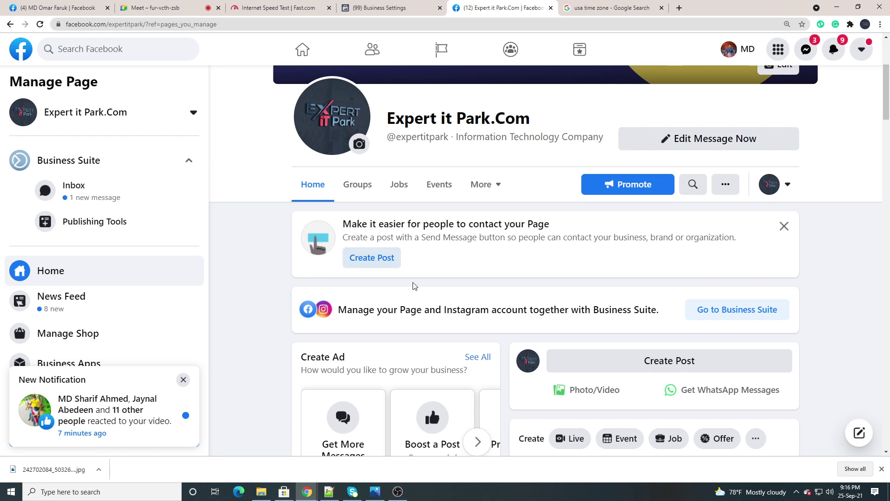
scroll(404, 291, "down", 6)
scroll(404, 290, "up", 2)
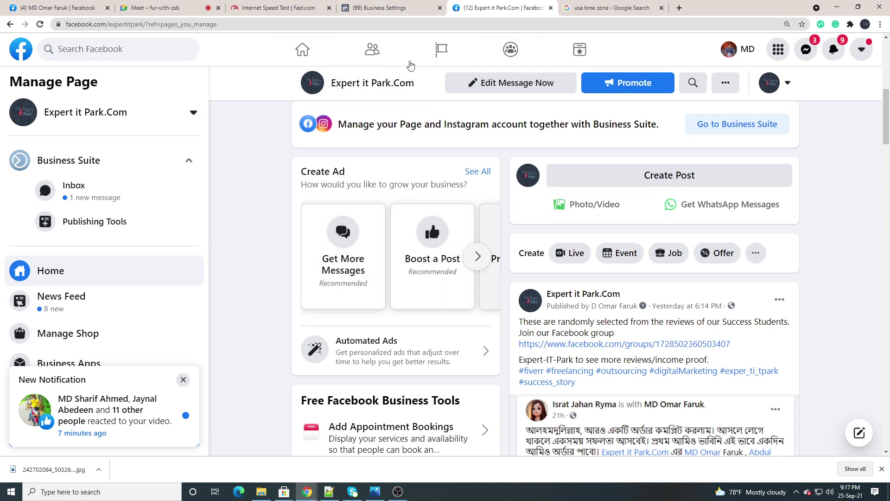
left_click(441, 48)
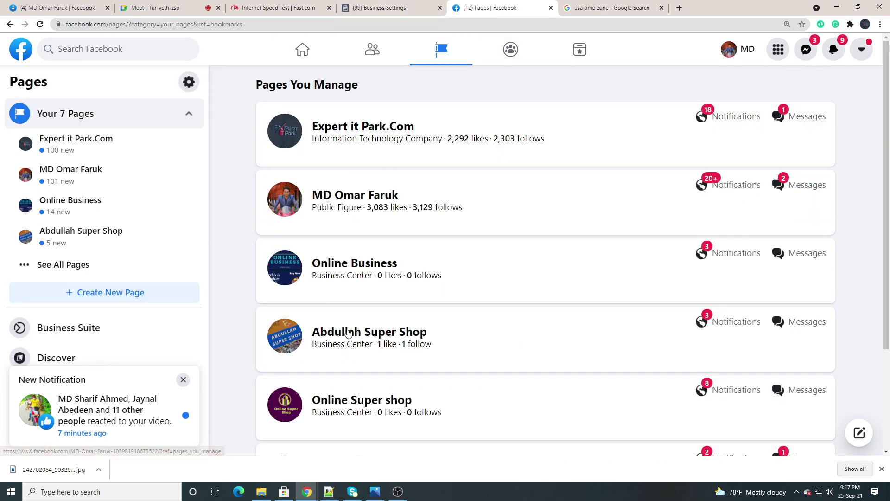
scroll(318, 312, "down", 3)
scroll(318, 312, "up", 3)
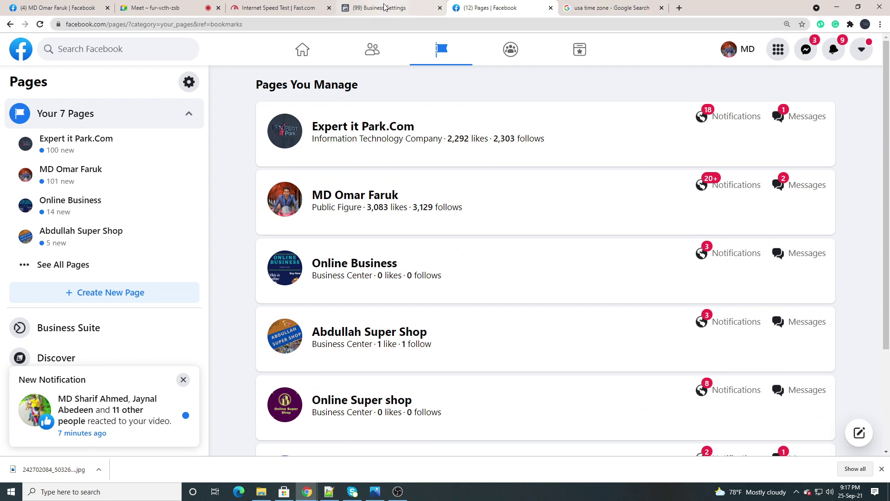
Open the Walton Laptop catalog from Business Settings > Data Sources > Catalogs
left_click(385, 8)
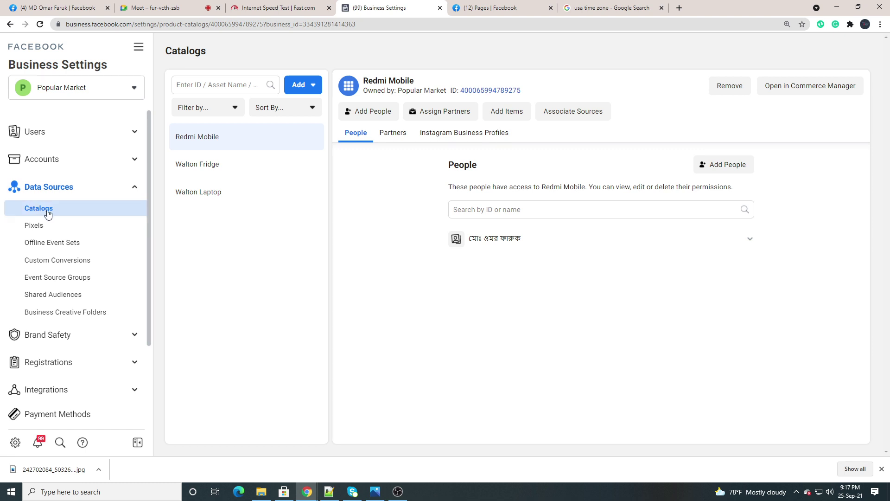
left_click(65, 208)
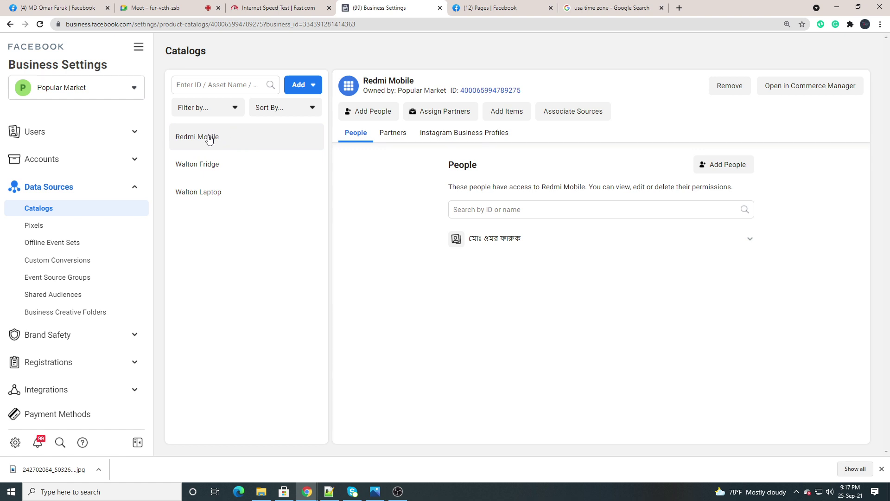
left_click(209, 201)
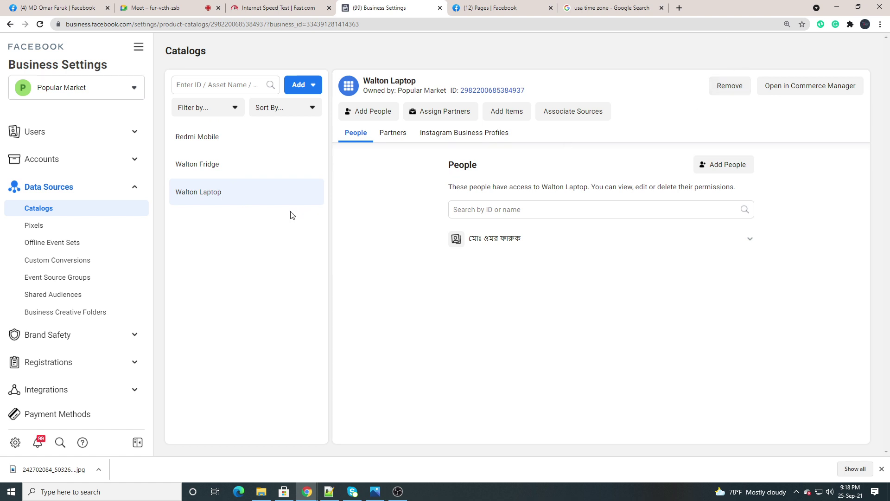
Remove the Walton Laptop catalog and reload the list, leaving Redmi Mobile and Walton Fridge
left_click(727, 86)
left_click(482, 214)
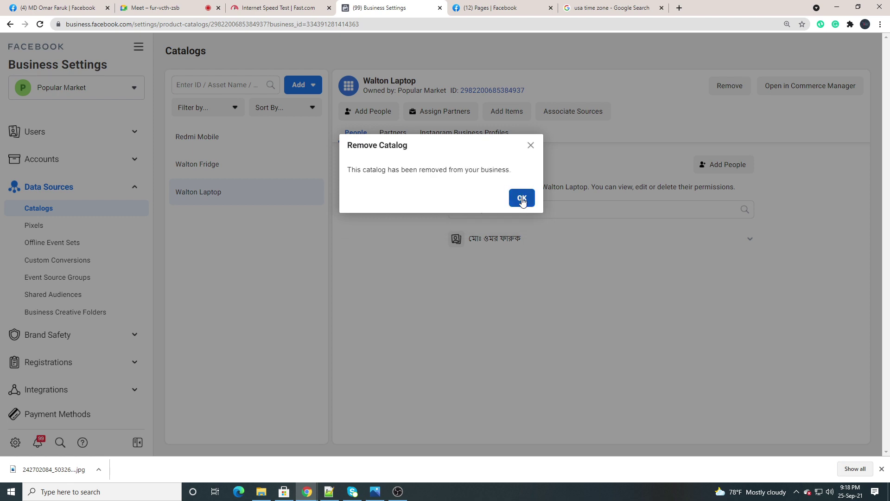
left_click(522, 199)
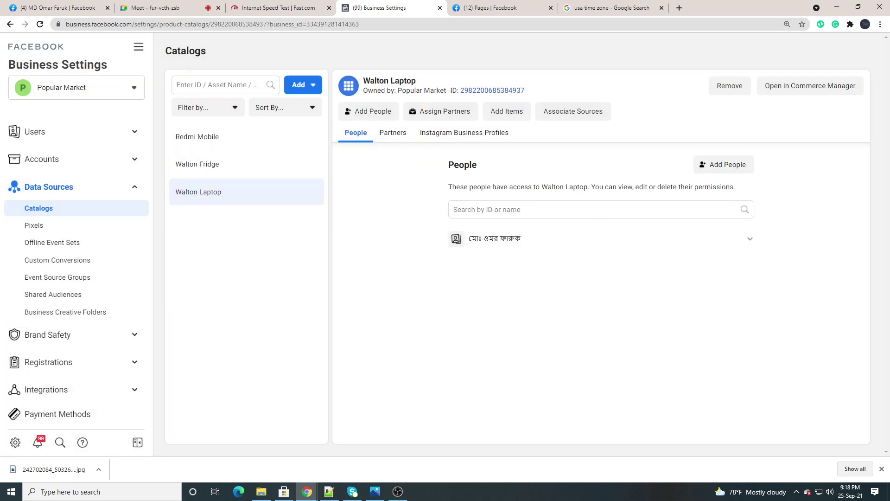
left_click(39, 26)
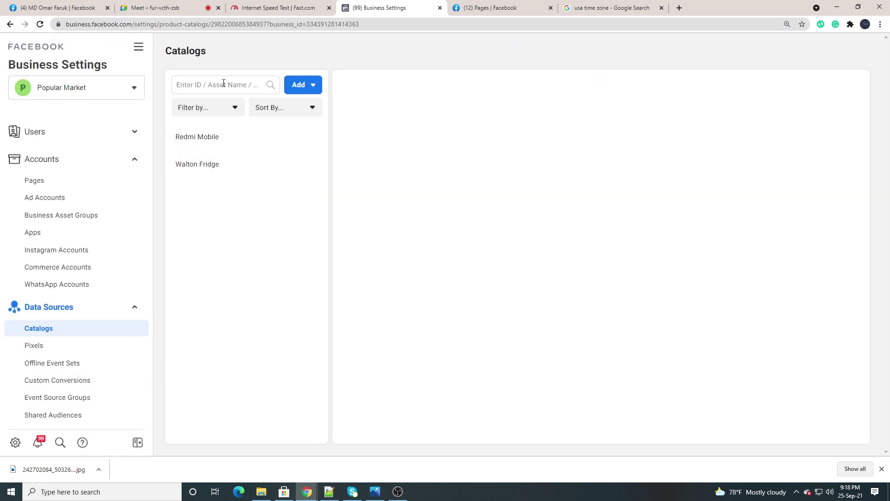
Show the Add menu's Request Access and Create a New Catalog options
left_click(188, 85)
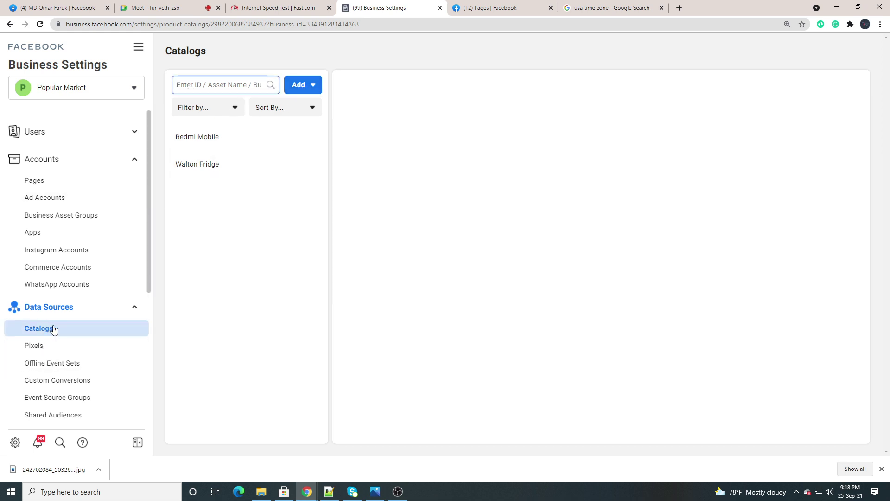
left_click(312, 89)
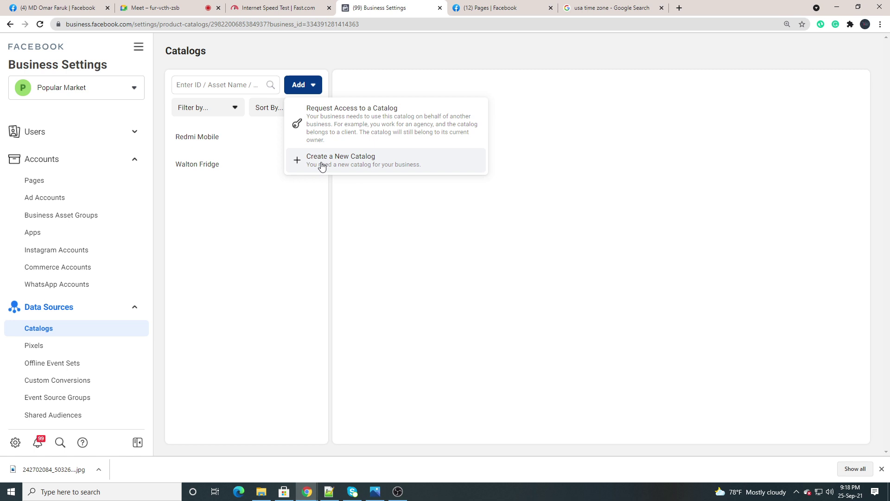
Open the Create New Catalog form, screenshot it, then switch to the Google Meet call
left_click(322, 166)
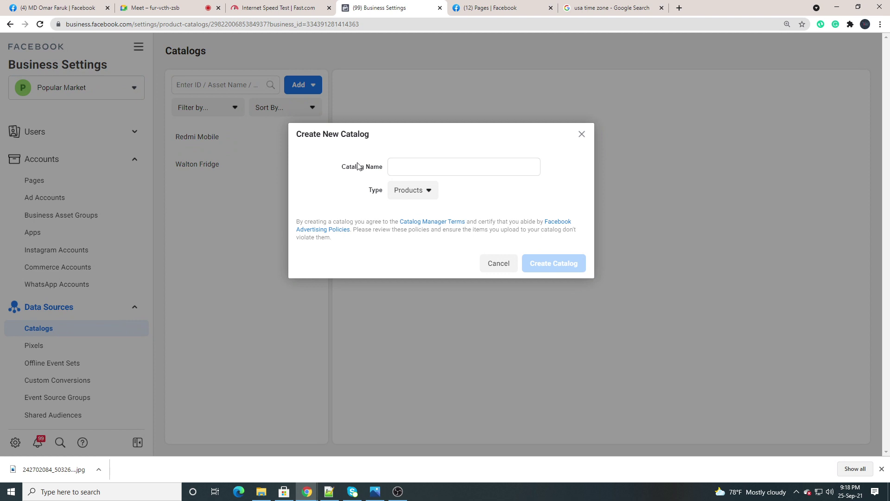
left_click(796, 491)
left_click(822, 456)
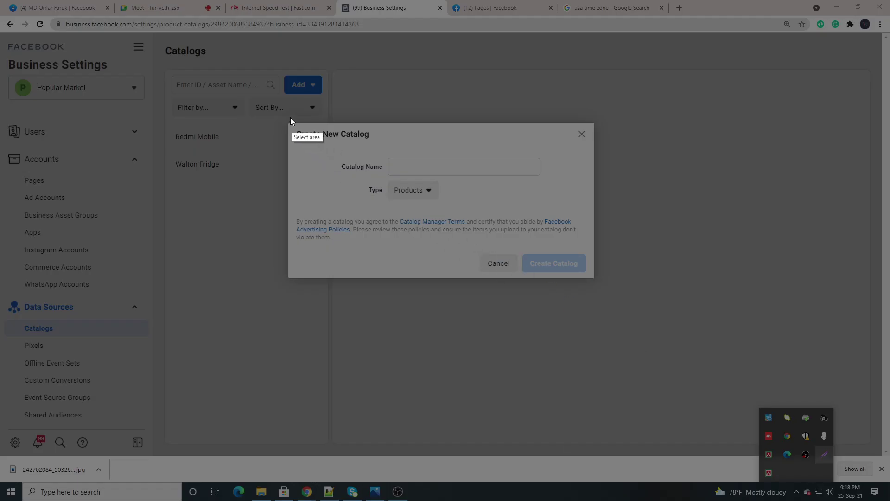
left_click_drag(284, 121, 626, 291)
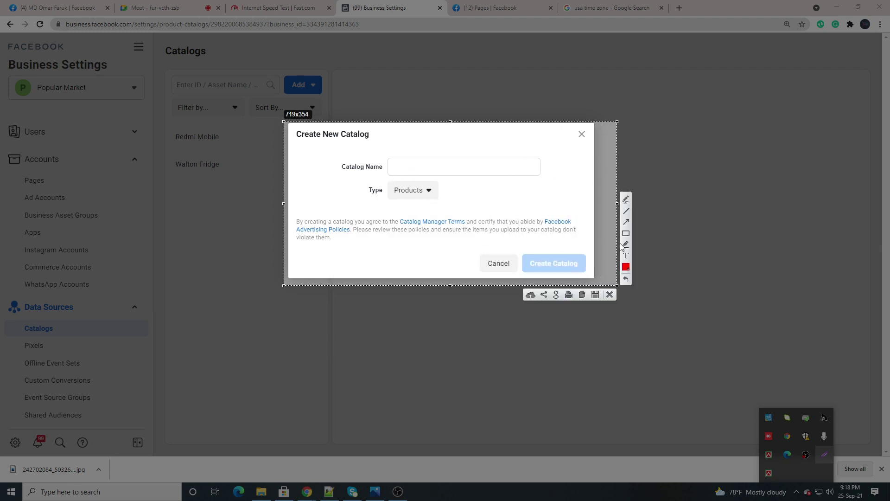
left_click(610, 296)
left_click(411, 168)
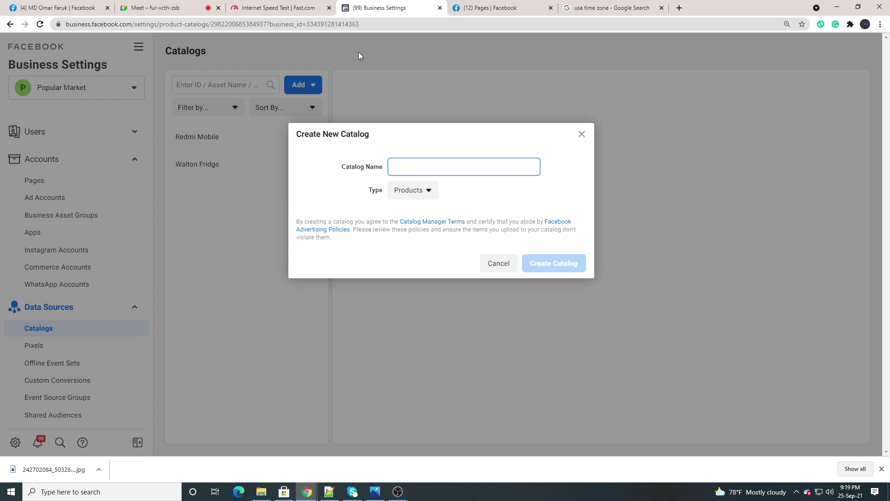
left_click(163, 8)
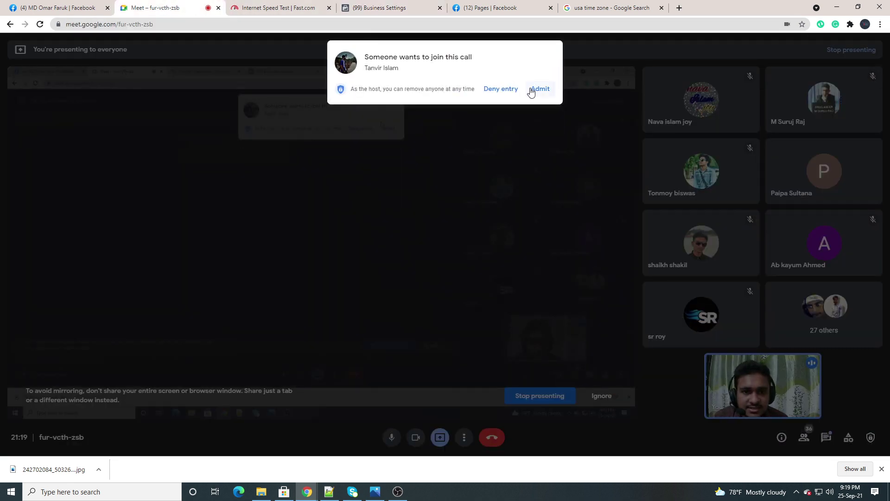
Admit the waiting participant, close the usa time zone search tab, and return to Business Settings
left_click(533, 89)
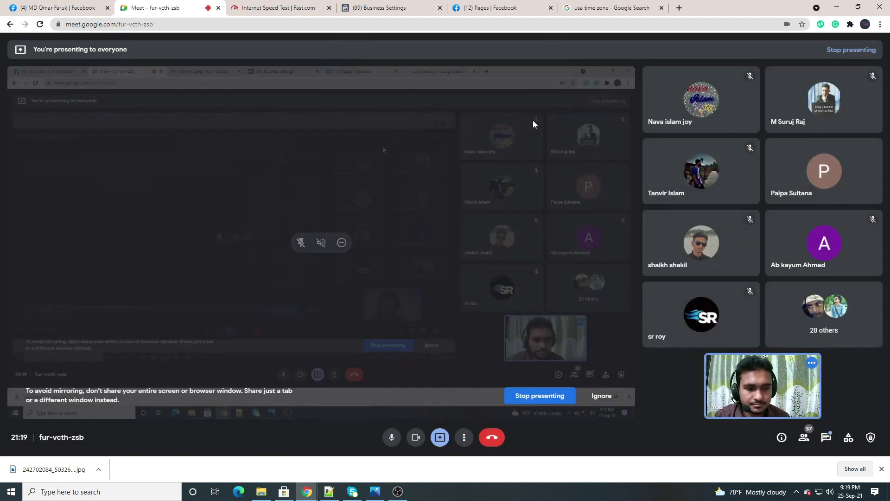
left_click(588, 9)
left_click(509, 5)
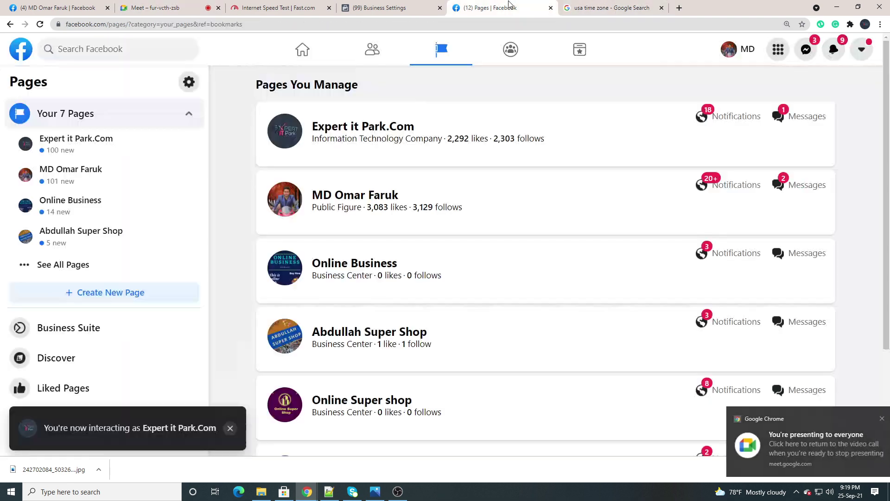
left_click(662, 8)
left_click(374, 6)
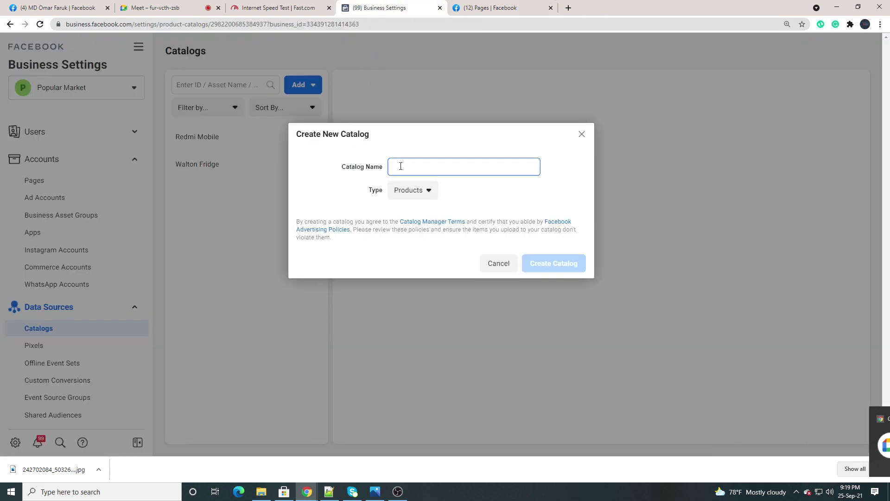
Create the 'Mobile Phone' catalog, skipping Add People and Connect Event Sources
type("Mobile Phone")
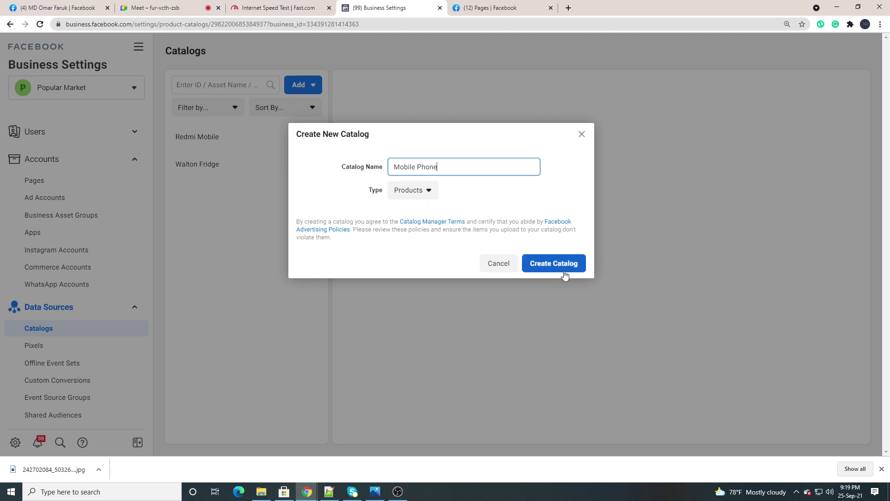
left_click(540, 267)
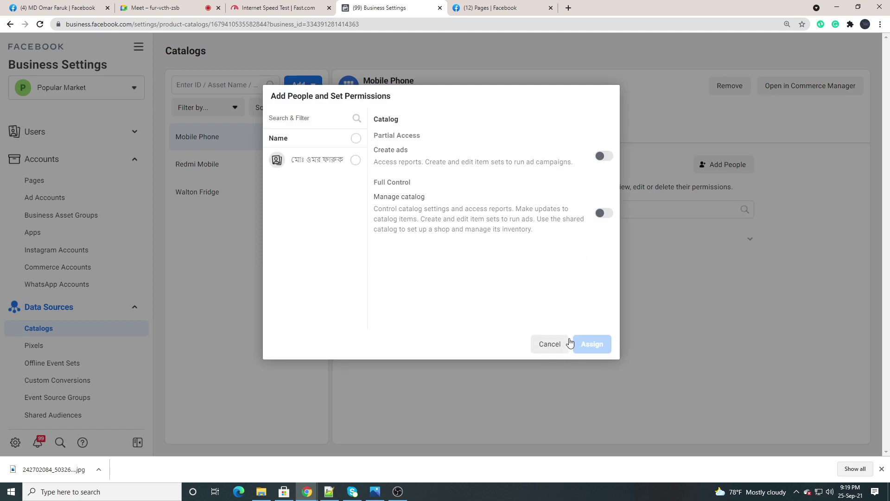
left_click(542, 343)
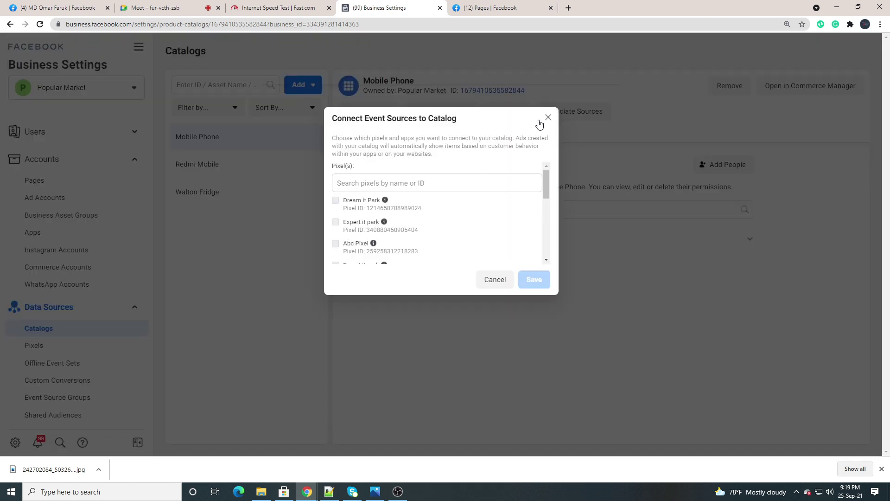
left_click(548, 117)
left_click(597, 163)
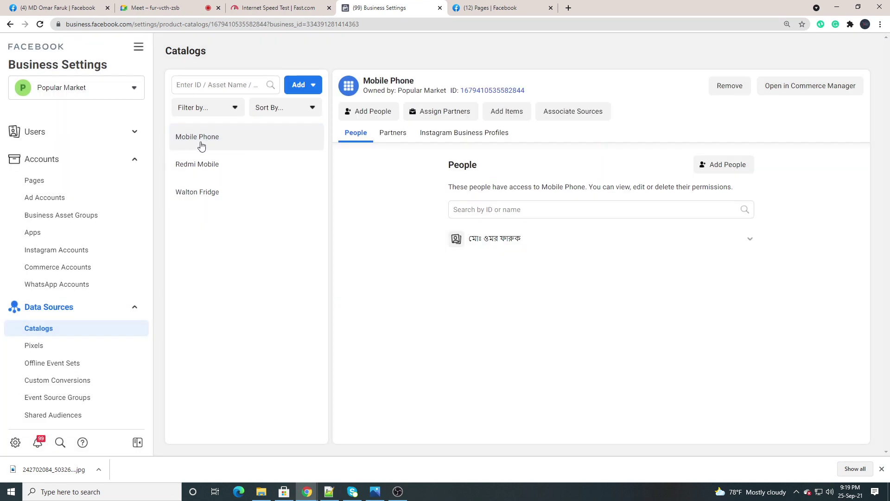
left_click(796, 492)
Capture a screenshot of the Mobile Phone catalog entry
left_click(823, 454)
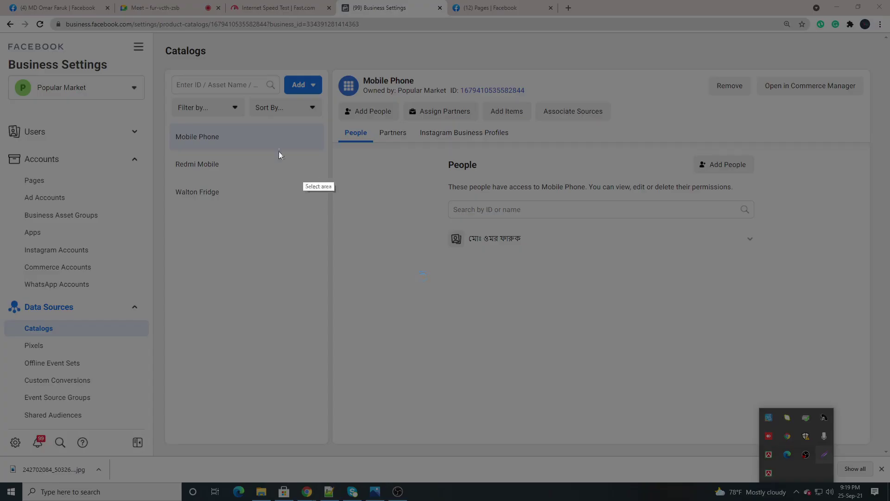
mouse_move(161, 118)
left_mouse_down()
mouse_move(258, 147)
mouse_move(333, 153)
left_mouse_up()
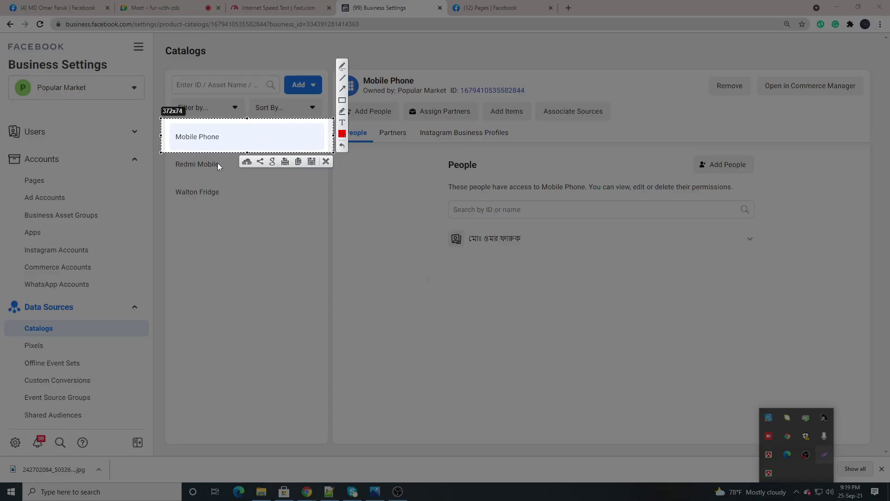
left_click(326, 162)
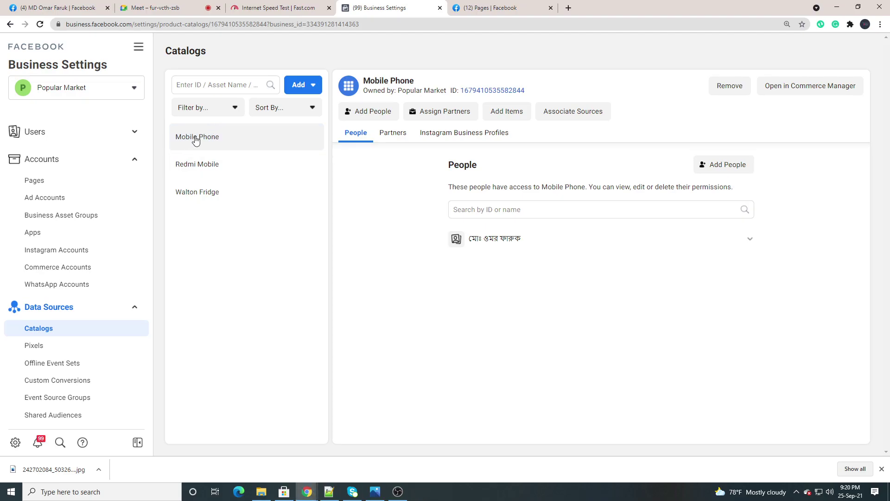
Select the Mobile Phone catalog and open it in Commerce Manager
left_click_drag(195, 139, 198, 139)
left_click(220, 139)
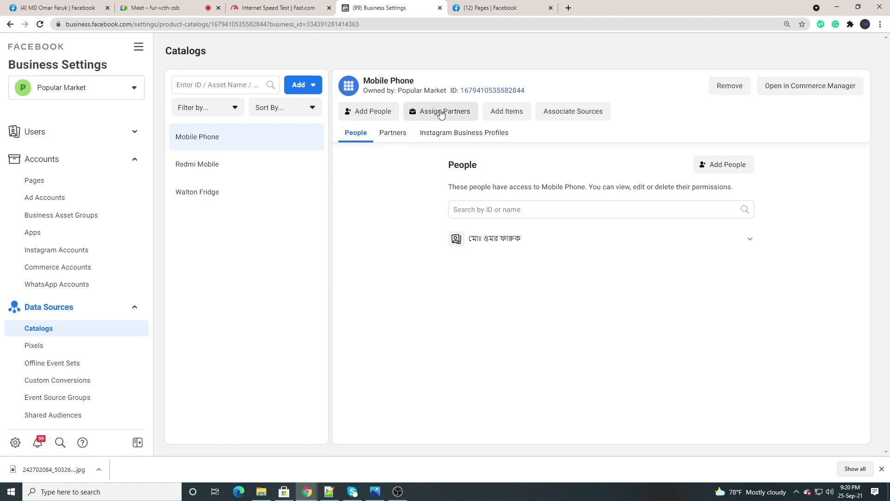
left_click(506, 118)
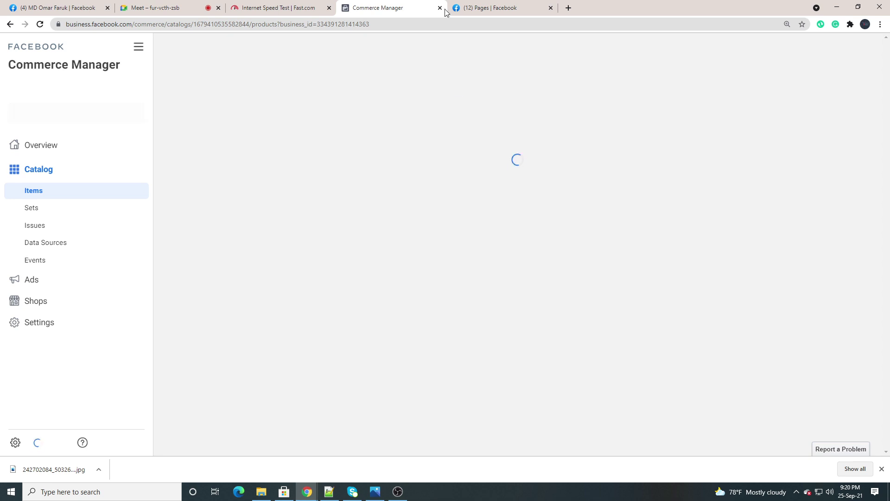
Check the Meet call, then return to the Mobile Phone catalog's Items page showing 0 items
left_click(148, 8)
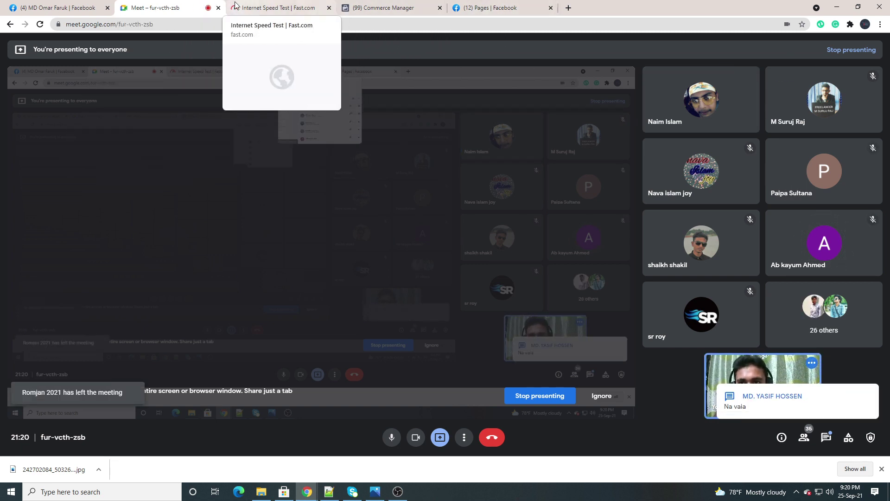
left_click(371, 9)
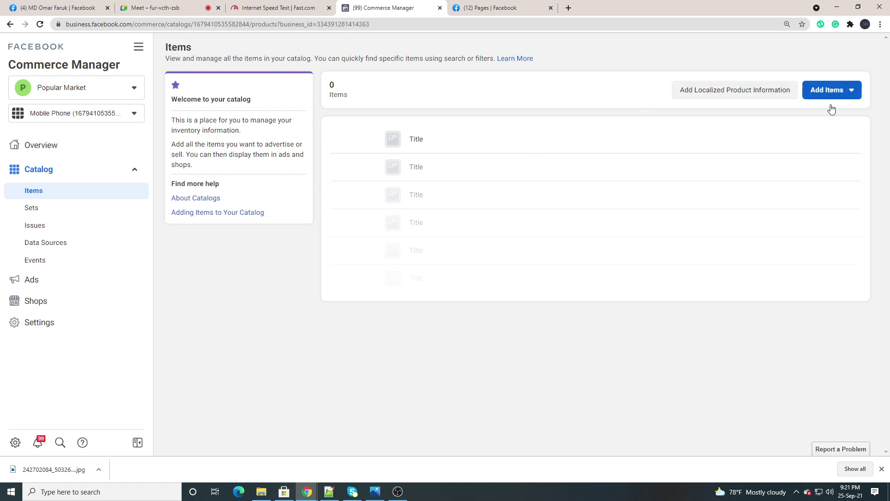
Cancel a Lightshot capture, then choose Add Items > Add Multiple Items
left_click(796, 492)
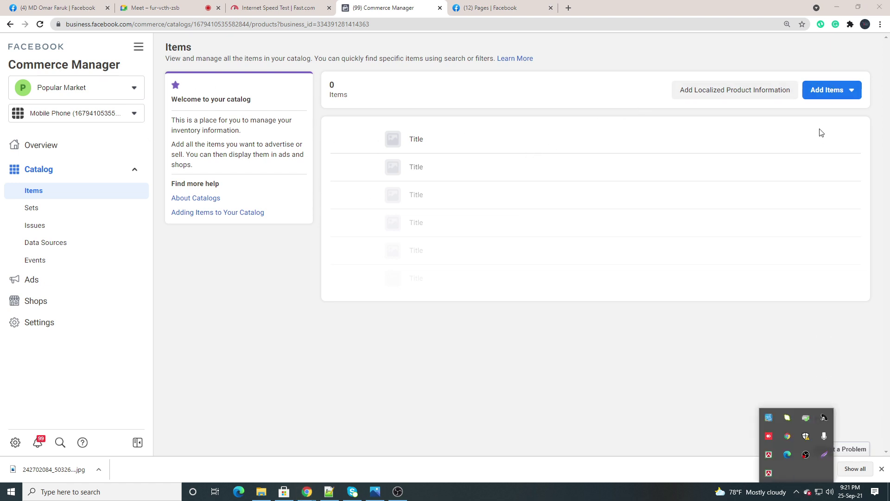
left_click(824, 454)
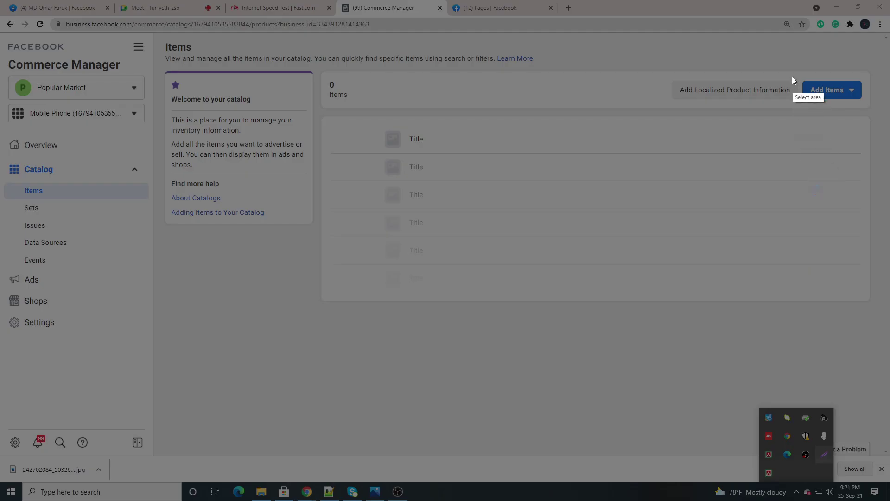
left_click_drag(793, 72, 876, 107)
left_click(869, 114)
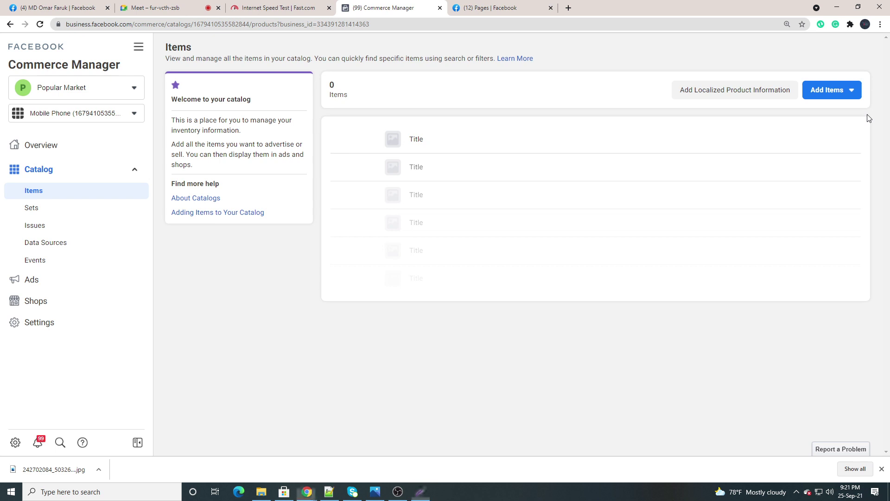
left_click(829, 92)
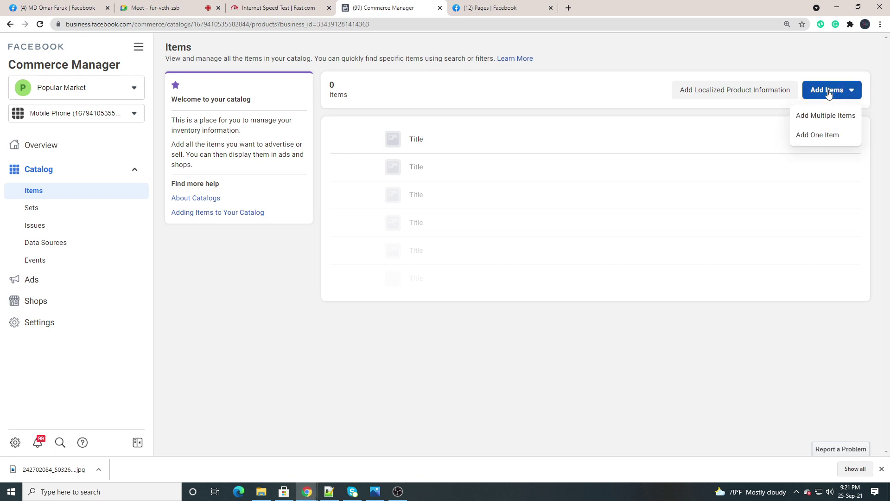
left_click(819, 120)
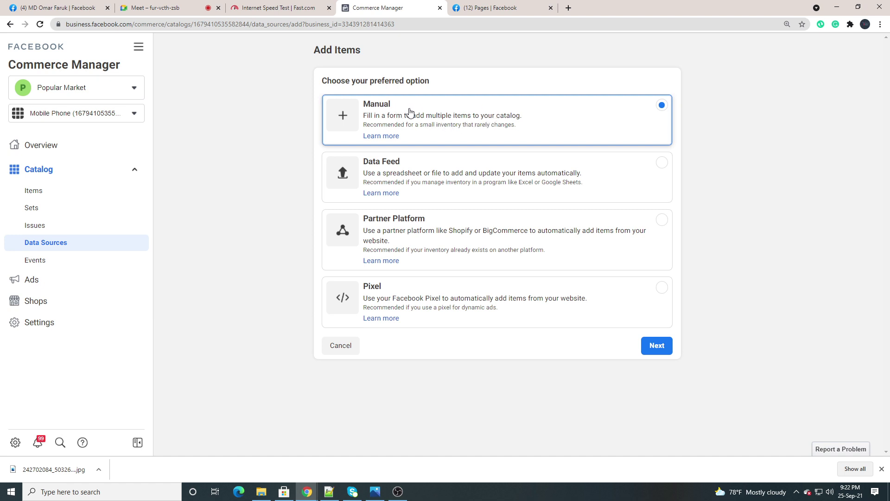
Go to the Add Multiple Items form via Manual entry, scroll its columns, and open a new browser tab
left_click(377, 113)
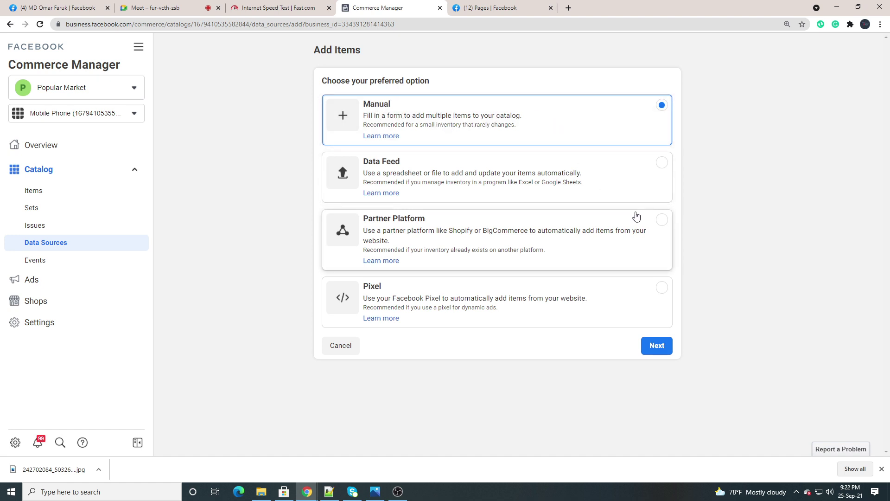
left_click(660, 351)
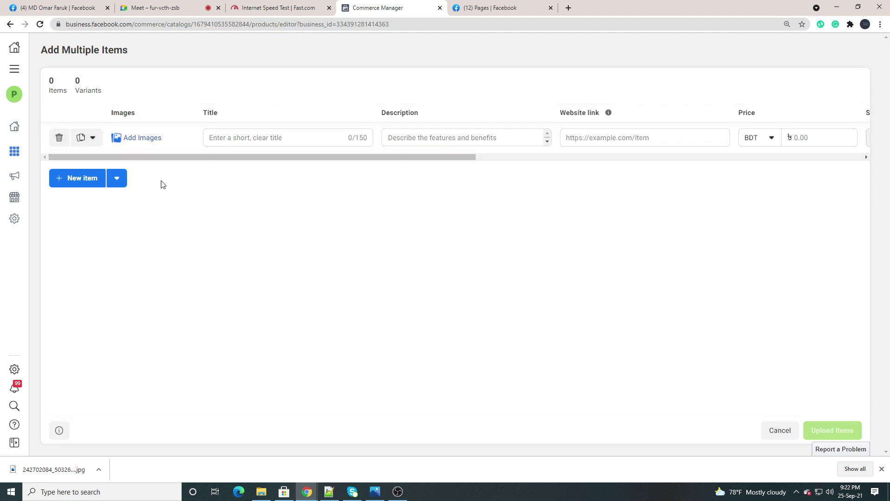
left_click_drag(159, 157, 123, 156)
left_click_drag(419, 157, 288, 163)
mouse_move(320, 497)
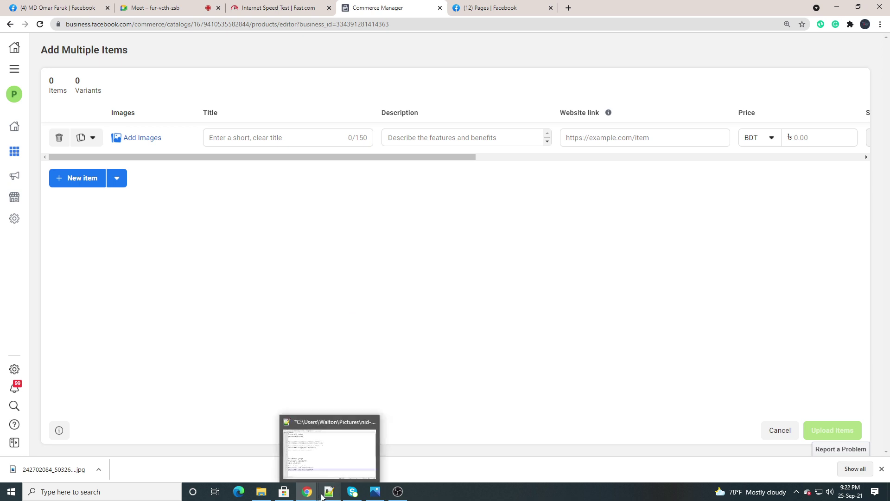
left_click(569, 8)
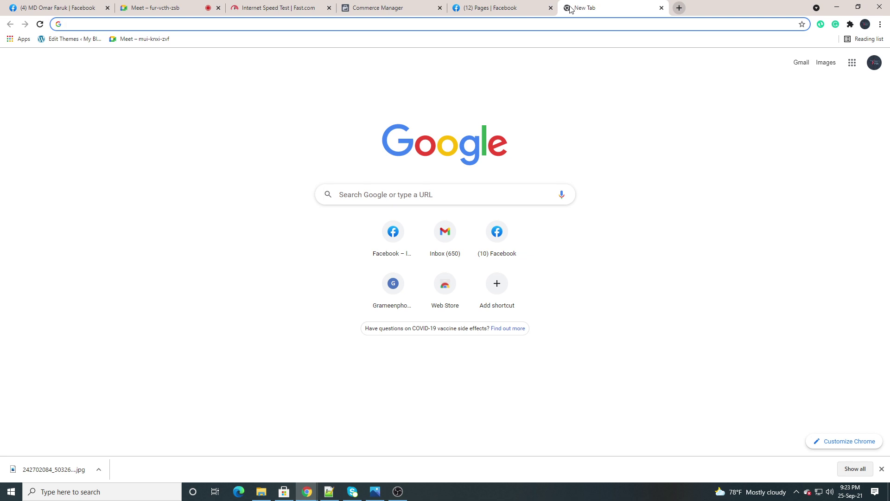
Clear the stray address-bar text and admit the waiting participant into the Meet call
type("y")
key("BackSpace")
key("BackSpace")
left_click(149, 7)
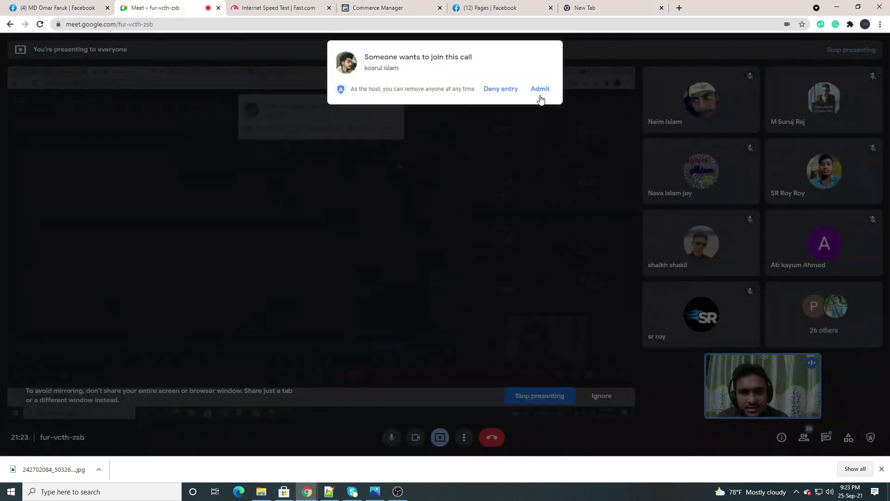
left_click(538, 90)
Search Google for 'mobile phone' from the new tab
left_click(586, 10)
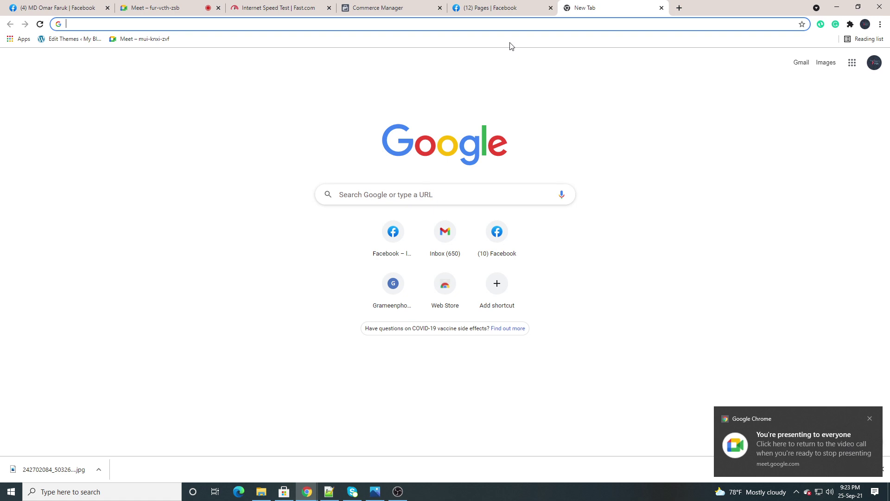
type("mob")
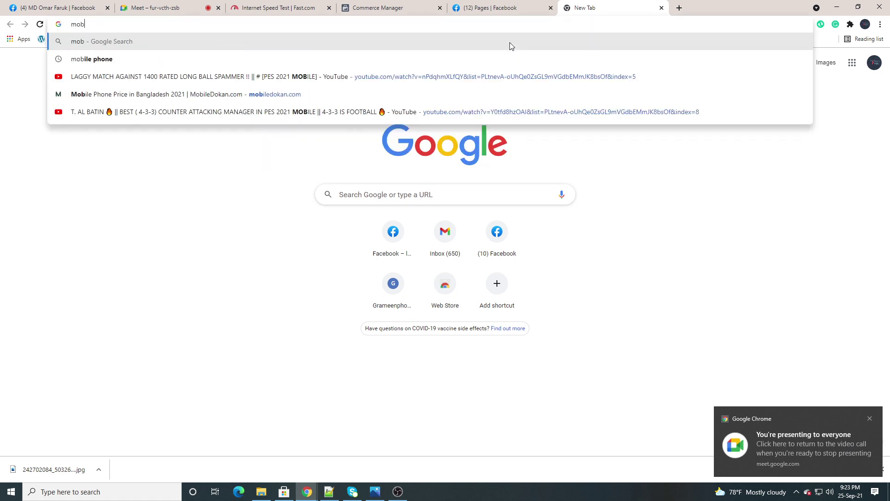
type("ile ph")
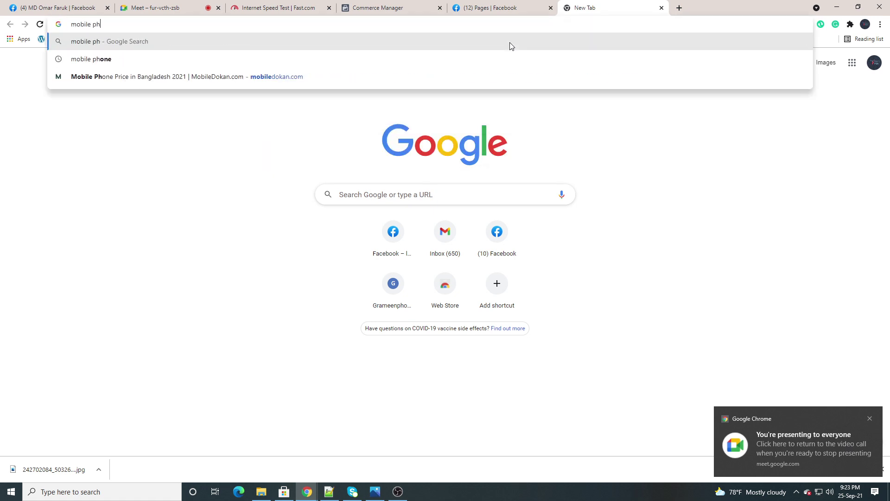
type("one")
key("Return")
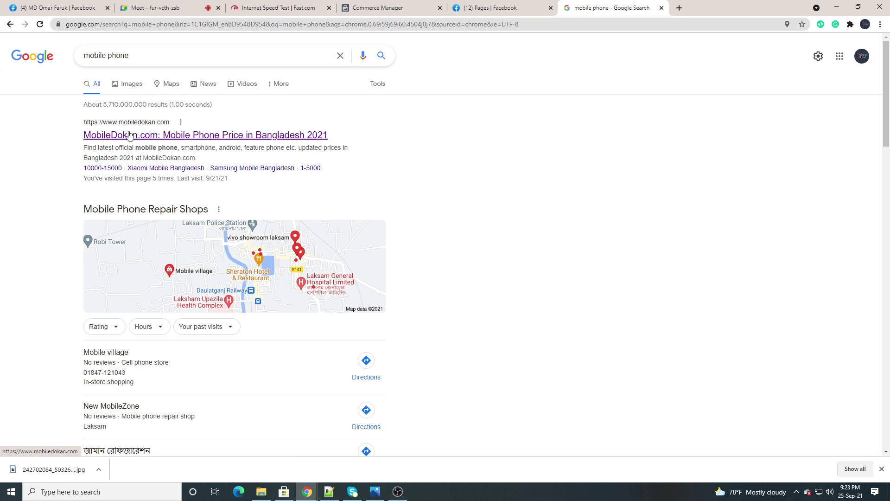
Open the MobileDokan.com result and choose Vivo Y21 from its phone grid
left_click(130, 138)
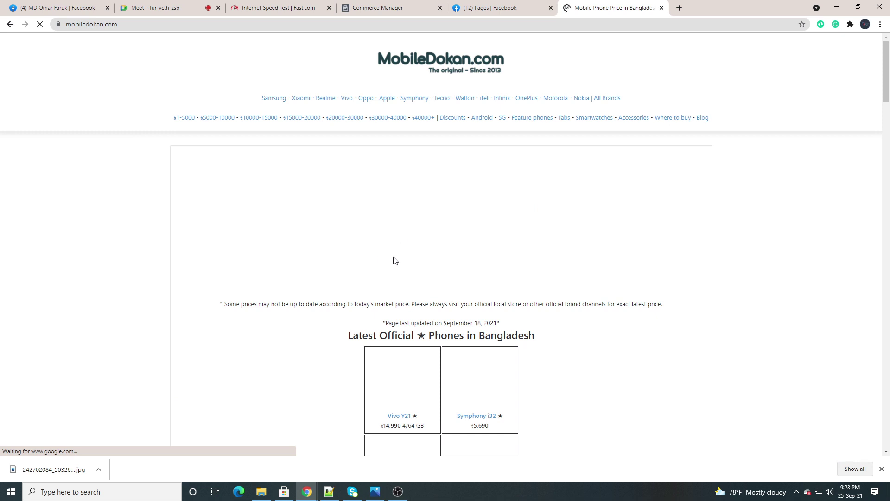
scroll(395, 260, "down", 5)
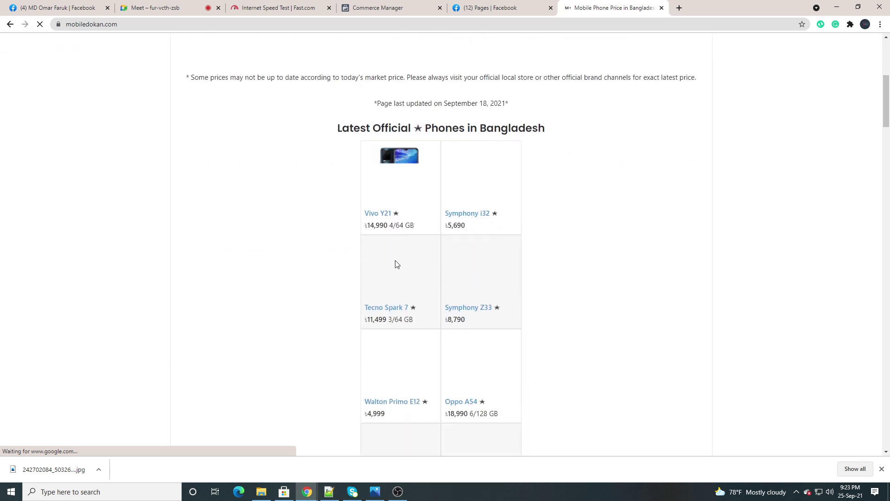
scroll(396, 263, "down", 1)
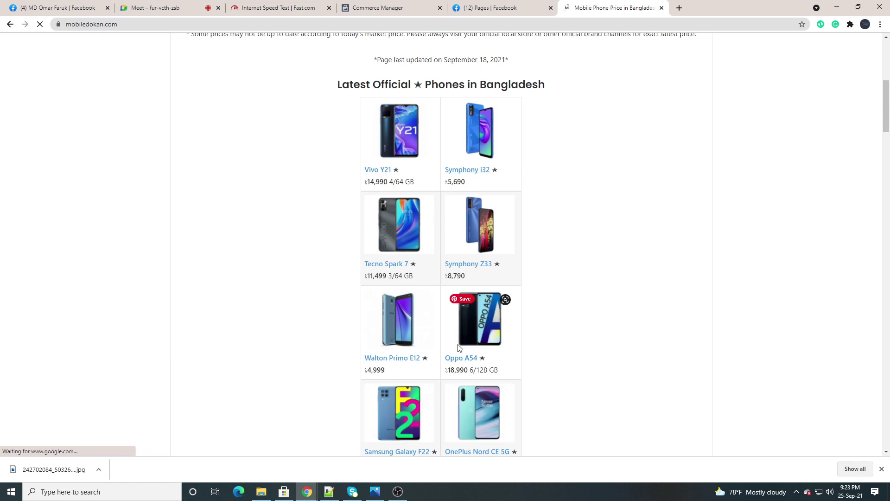
left_click(371, 171)
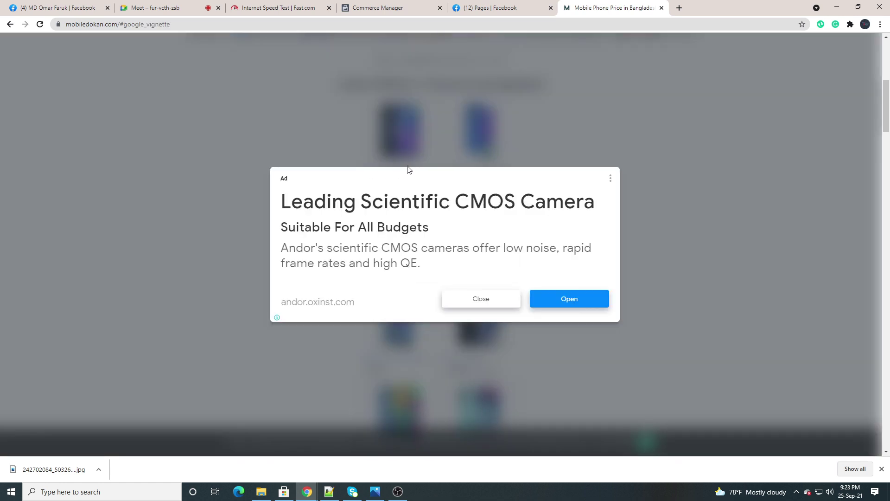
Dismiss the ad and scroll to the ৳14,990 4/64 GB price and phone image
left_click(478, 306)
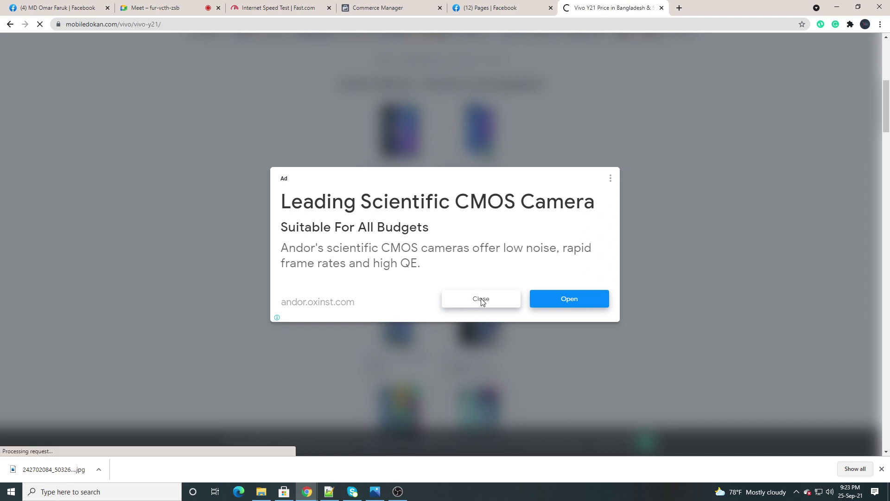
scroll(383, 276, "down", 1)
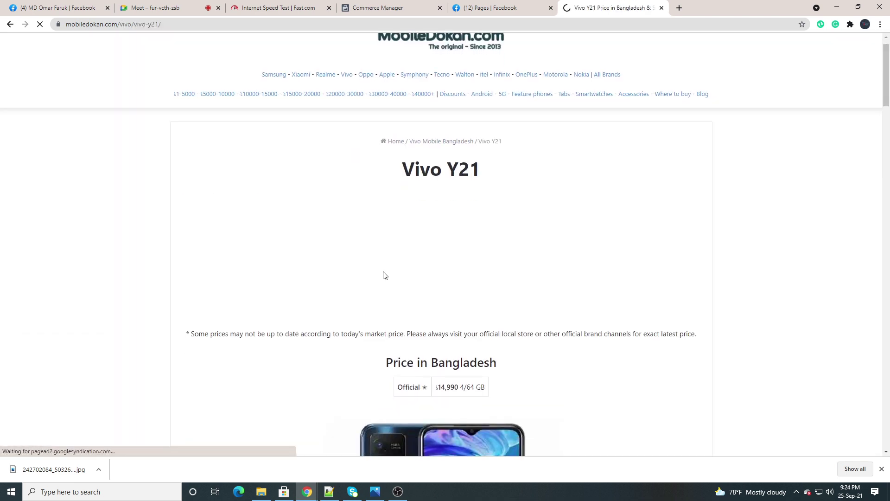
scroll(383, 275, "down", 7)
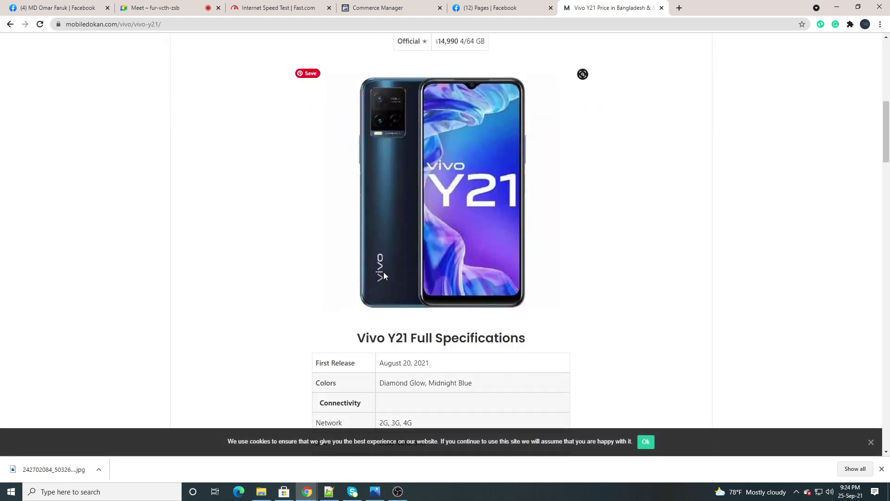
scroll(383, 275, "down", 2)
scroll(384, 276, "up", 2)
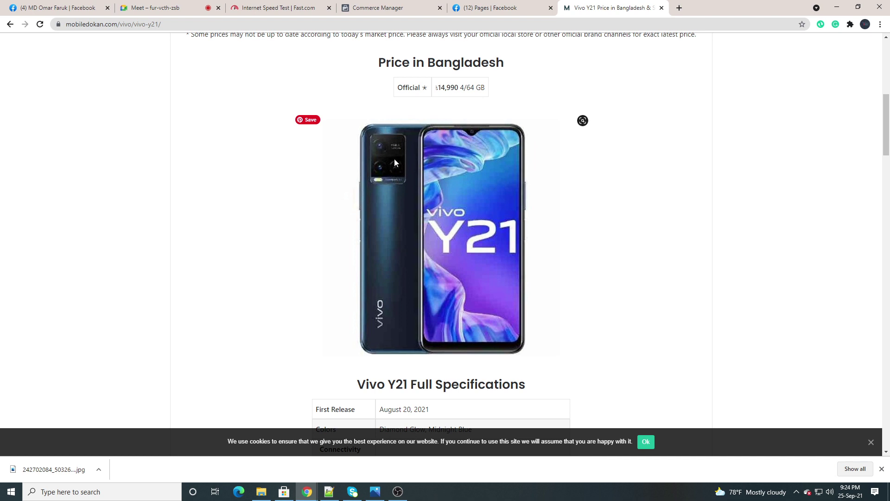
scroll(394, 160, "up", 3)
scroll(393, 162, "down", 3)
scroll(392, 165, "down", 7)
scroll(392, 165, "up", 7)
Save the Vivo Y21 phone image as Vivo-Y21-image.jpg in the Class Practice pictures folder
right_click(444, 210)
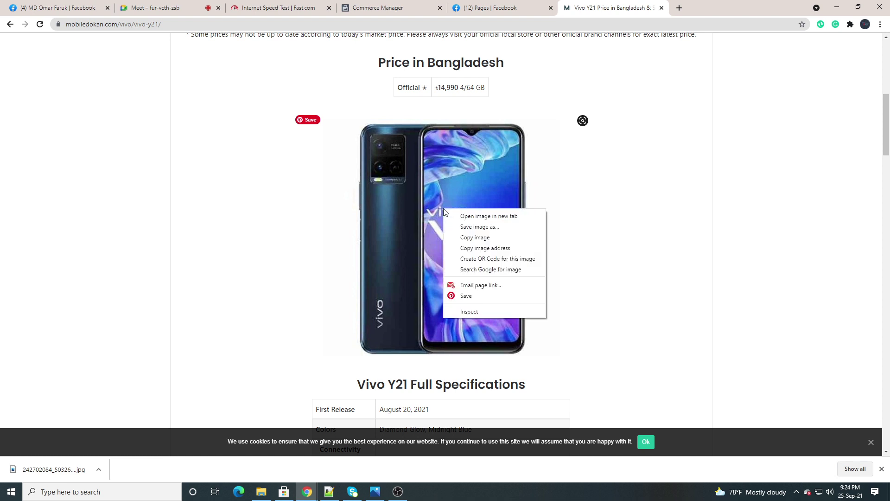
left_click(472, 226)
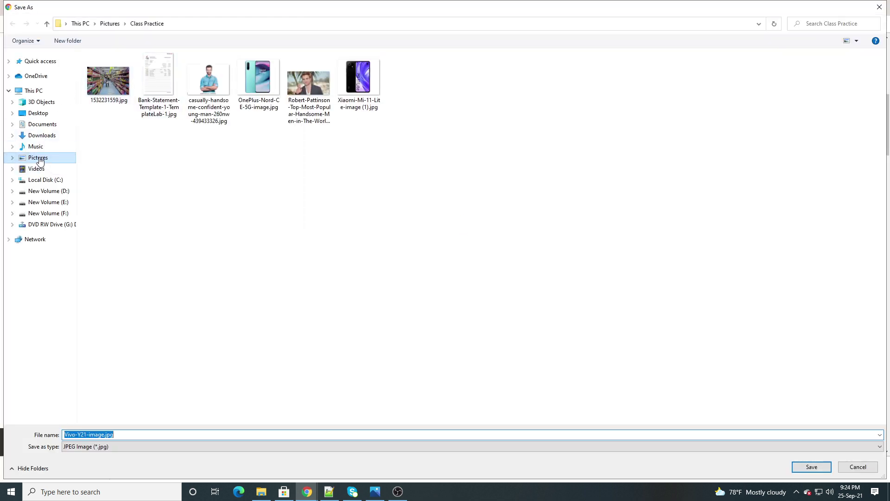
left_click(810, 466)
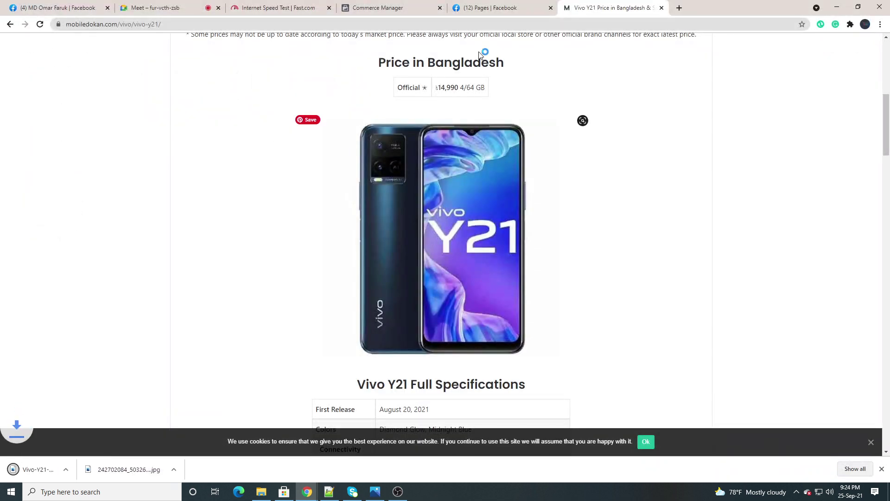
Upload Vivo-Y21-image.jpg from Pictures > Class Practice as the new item's image and save
left_click(364, 8)
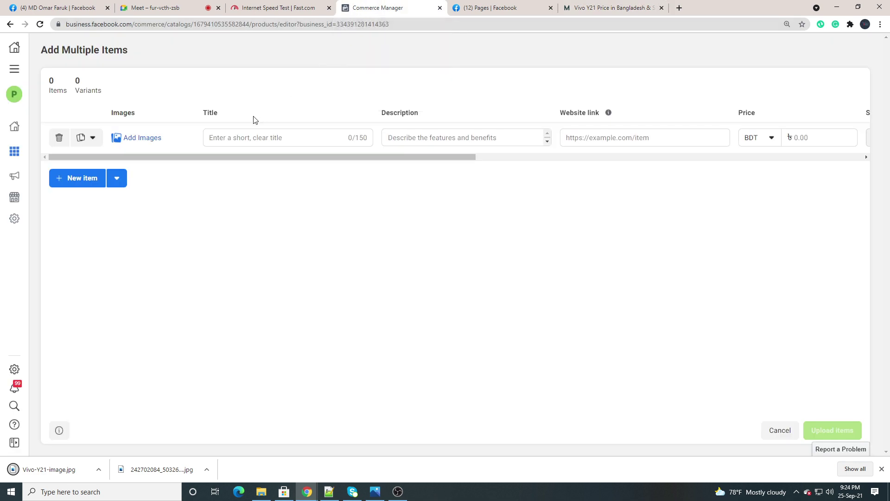
left_click_drag(105, 157, 0, 139)
left_click(126, 140)
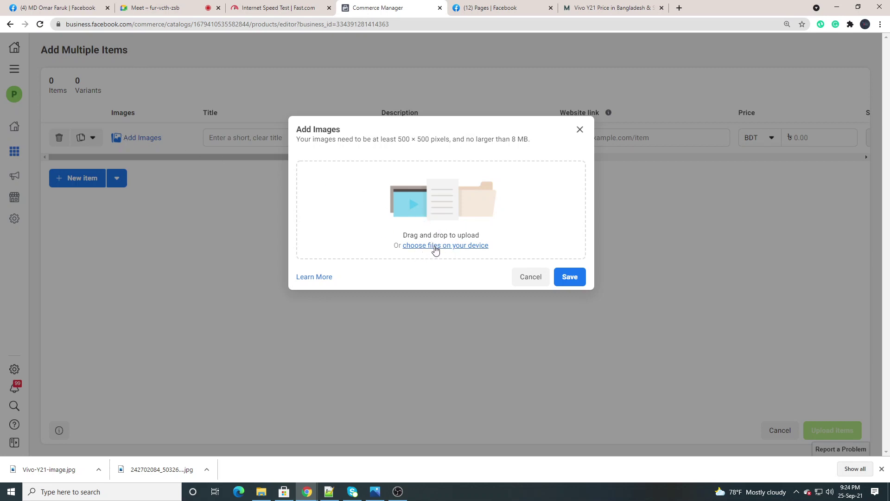
left_click(457, 246)
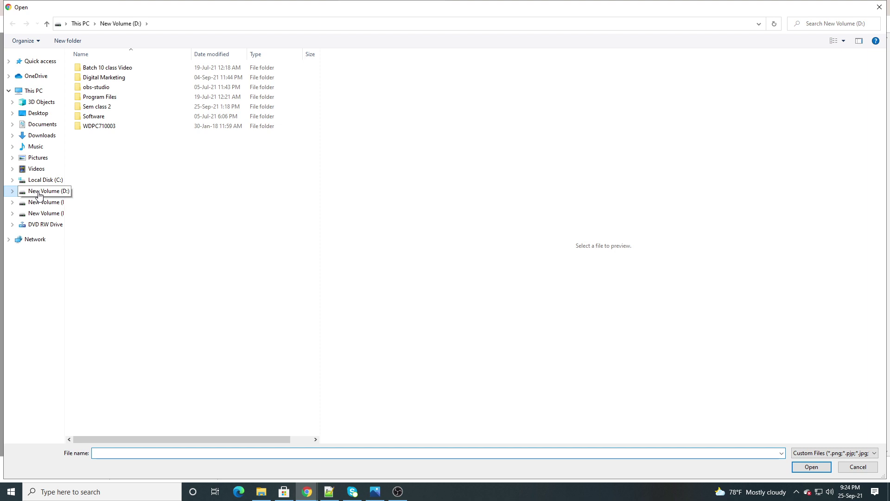
left_click(55, 159)
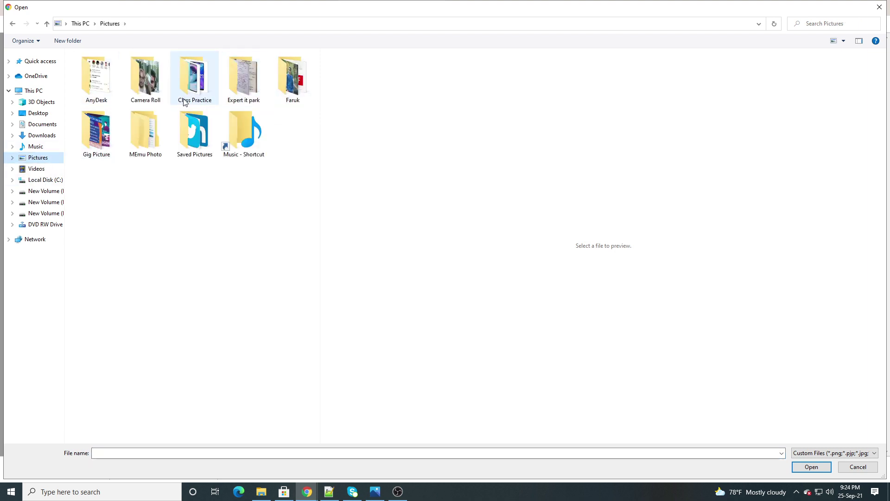
double_click(184, 101)
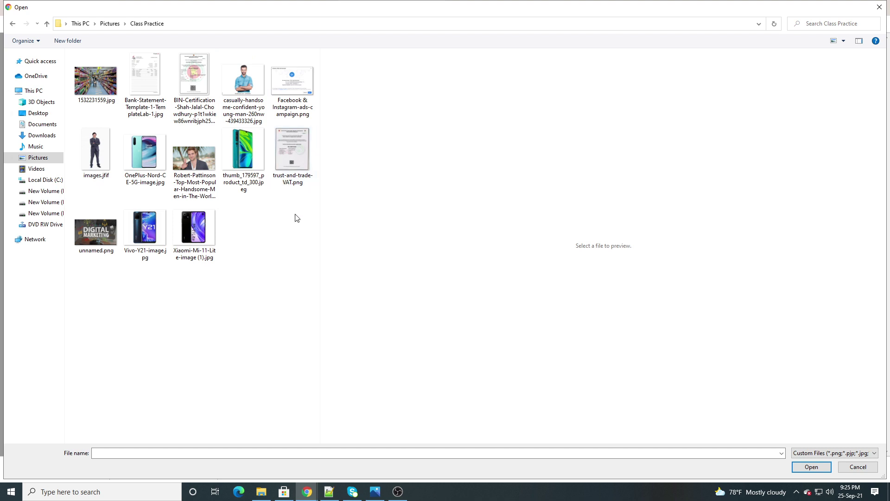
left_click(136, 245)
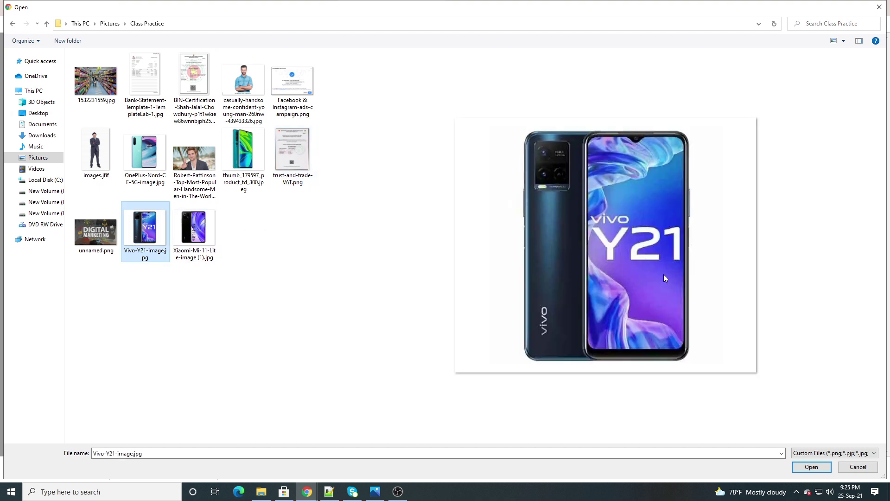
left_click(811, 466)
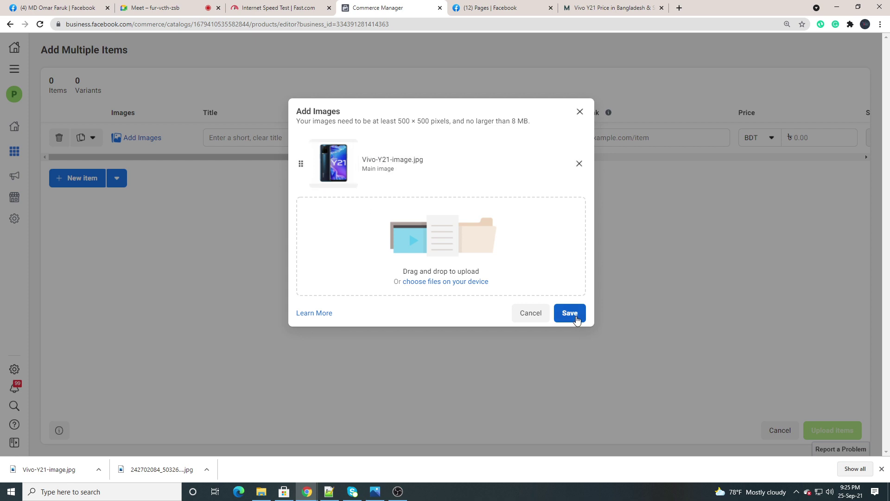
left_click(573, 313)
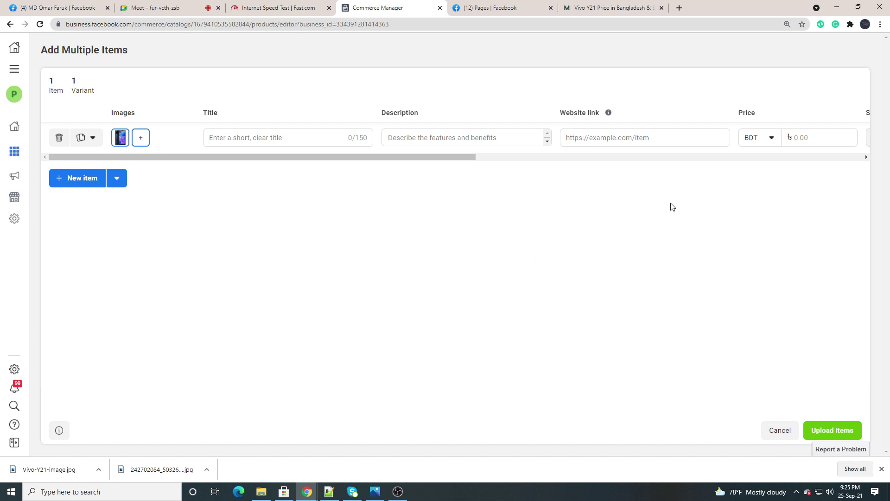
Copy the phone name 'Vivo Y21' from the MobileDokan product page heading
left_click(228, 138)
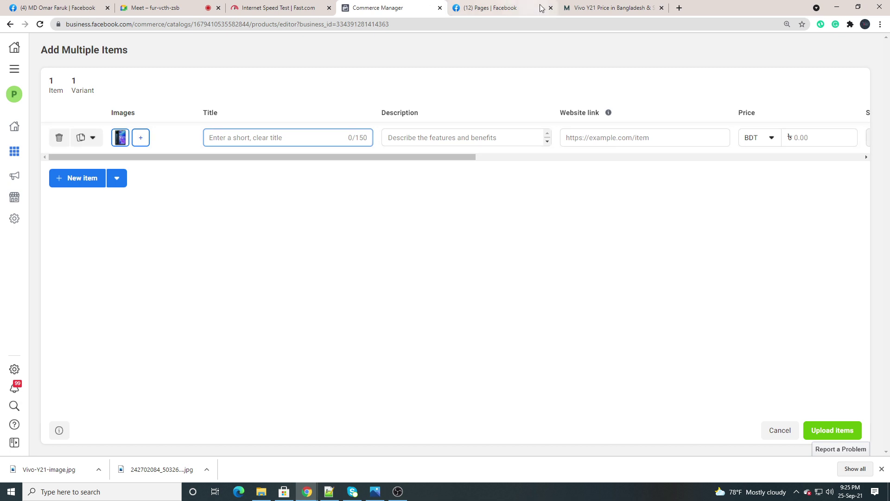
left_click(594, 8)
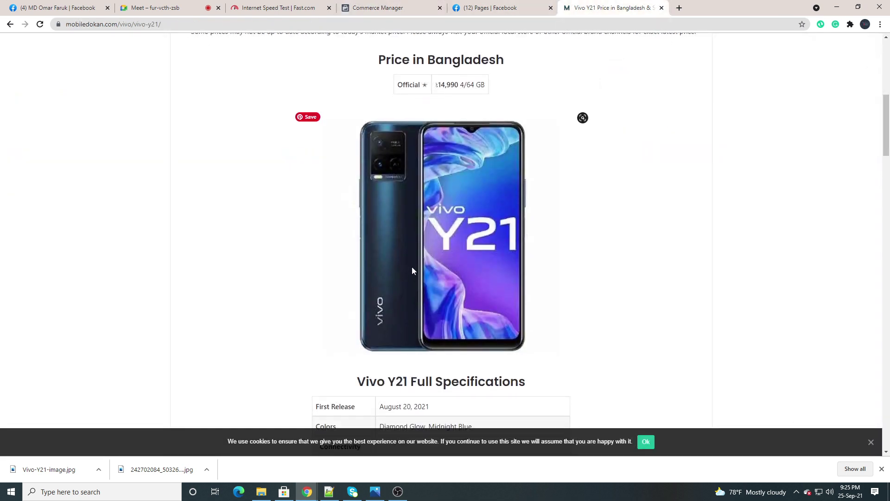
scroll(413, 269, "down", 2)
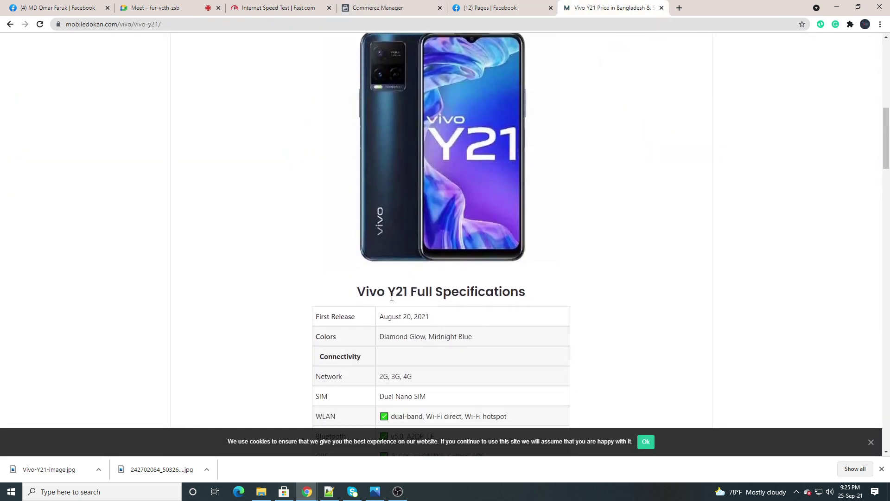
scroll(392, 297, "up", 3)
scroll(391, 296, "down", 4)
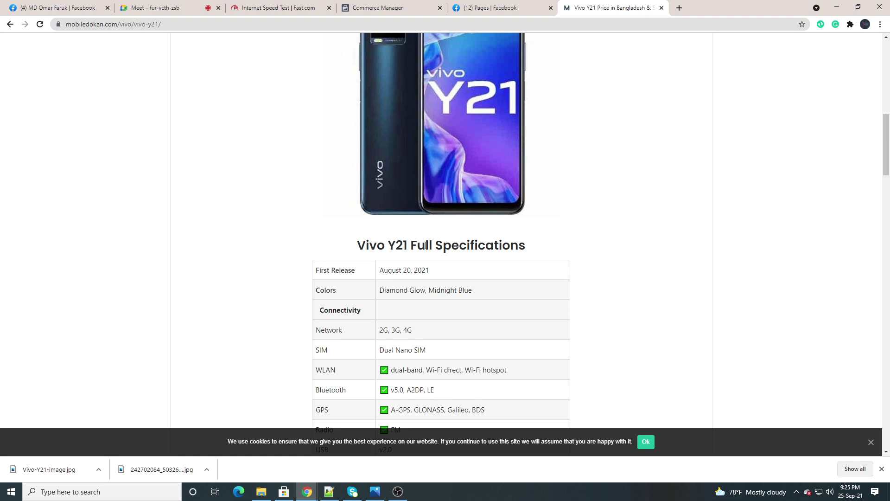
left_click_drag(404, 245, 358, 245)
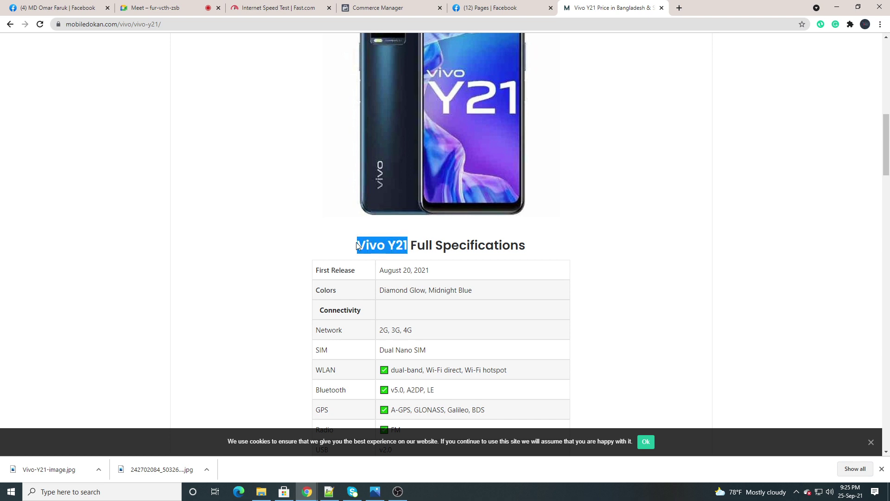
right_click(378, 241)
left_click(410, 248)
left_click(301, 211)
scroll(472, 218, "up", 5)
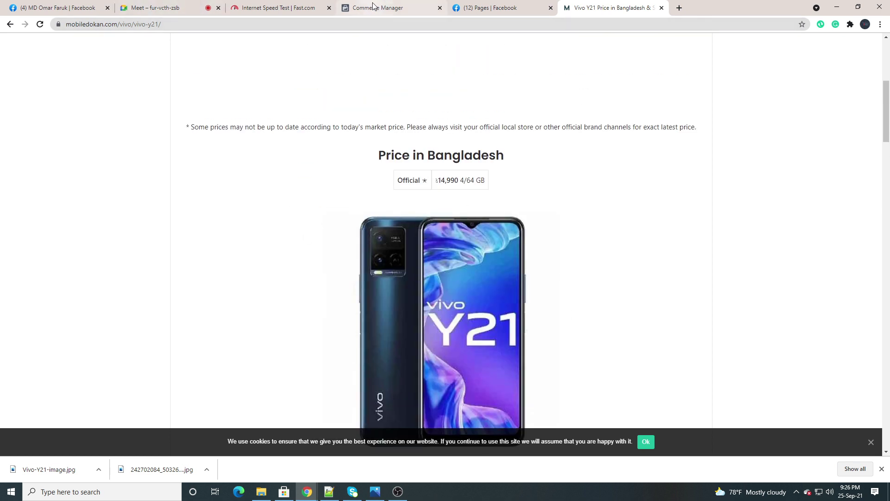
Paste 'Vivo Y21' into the new item's Title field
left_click(384, 8)
right_click(220, 134)
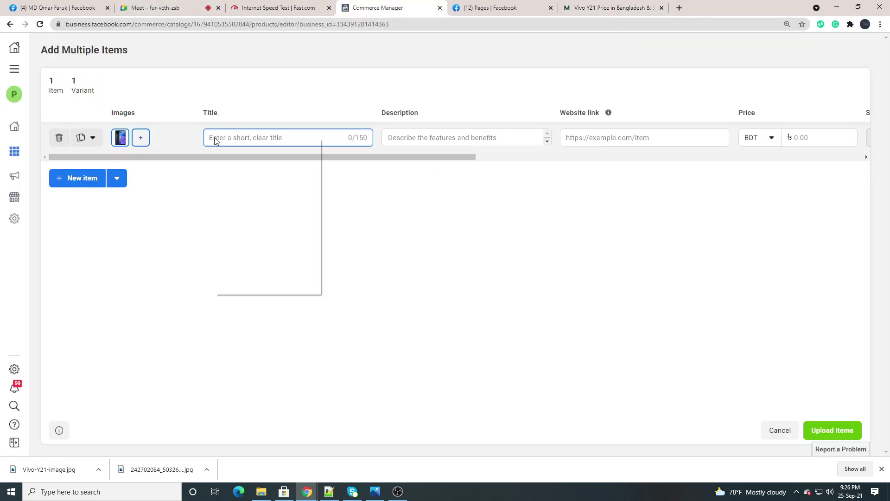
left_click(242, 211)
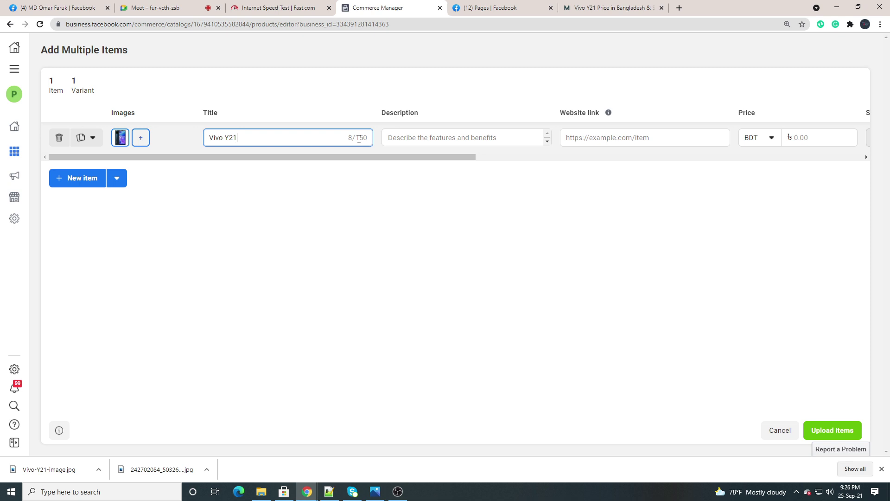
left_click(364, 224)
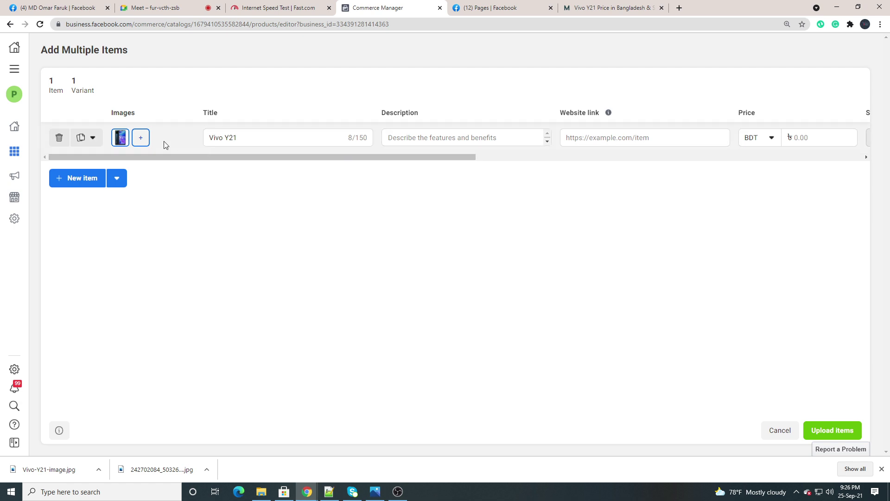
Copy the Vivo Y21 specification rows starting at 'First Release August 20, 2021'
left_click(415, 140)
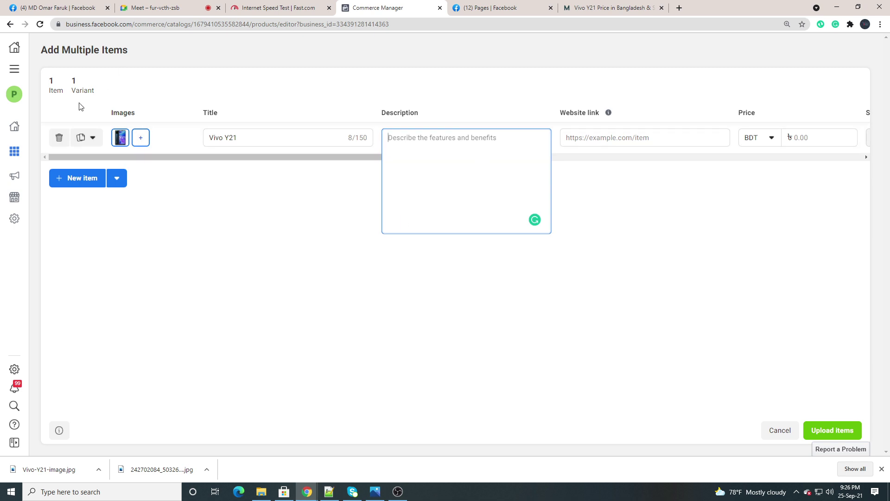
left_click(603, 8)
scroll(345, 225, "down", 4)
scroll(347, 226, "down", 12)
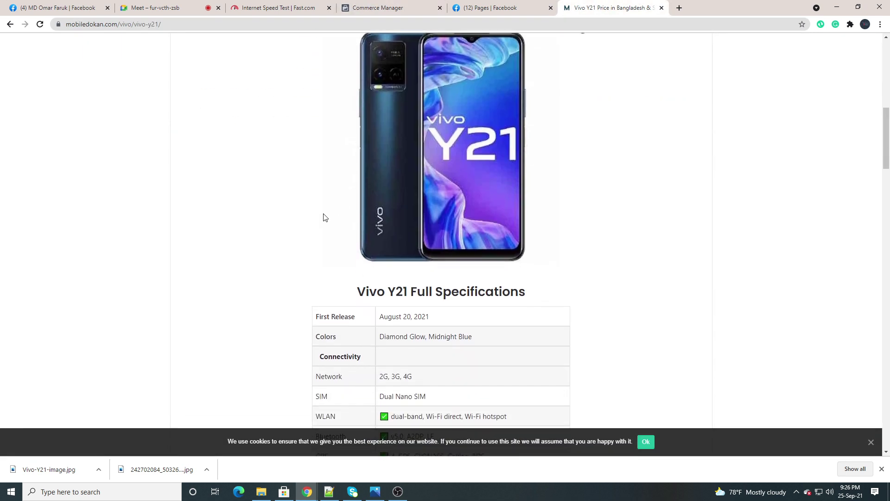
scroll(324, 217, "down", 8)
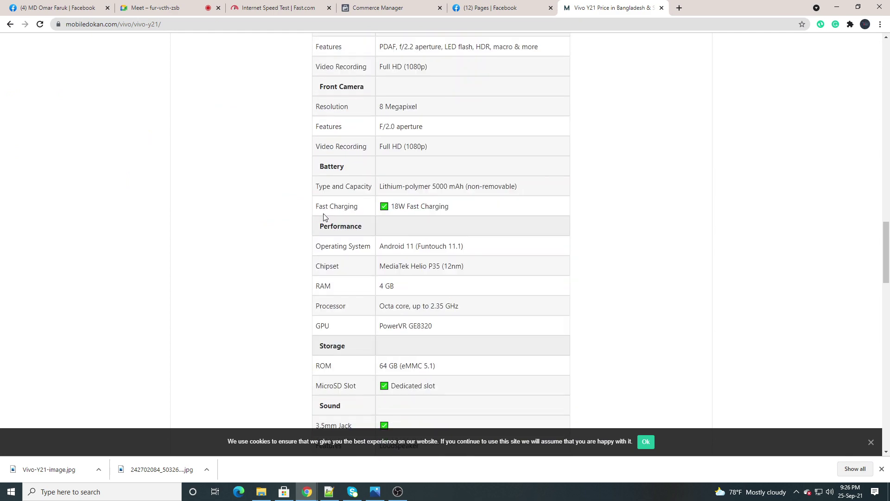
scroll(324, 217, "up", 16)
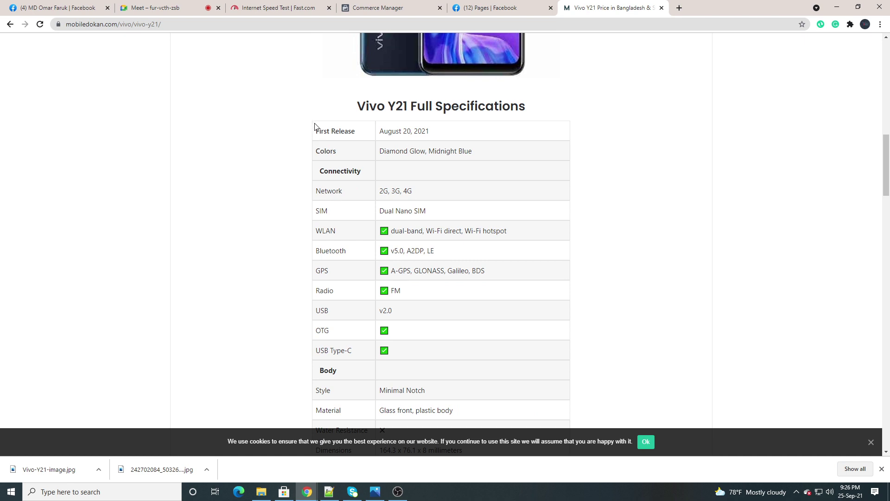
left_click_drag(313, 123, 428, 251)
scroll(373, 225, "down", 8)
scroll(375, 226, "down", 10)
scroll(376, 226, "down", 4)
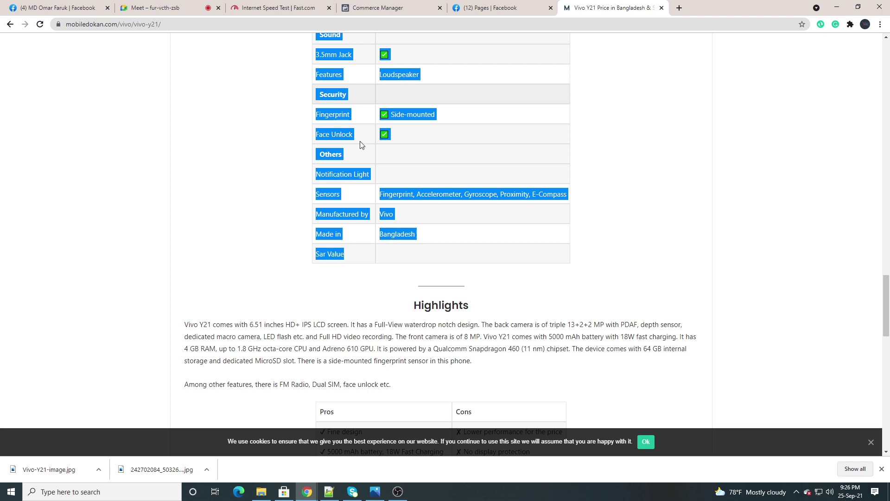
right_click(325, 95)
left_click(355, 103)
scroll(302, 134, "up", 20)
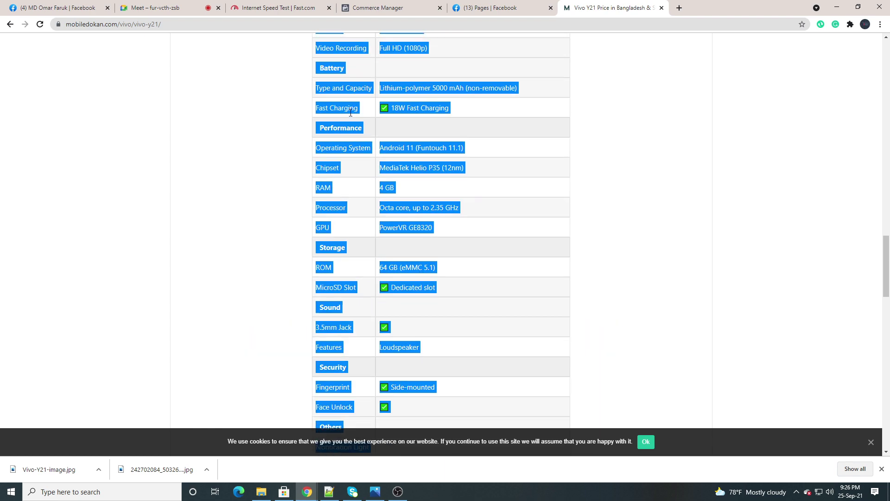
left_click(302, 141)
scroll(304, 142, "up", 5)
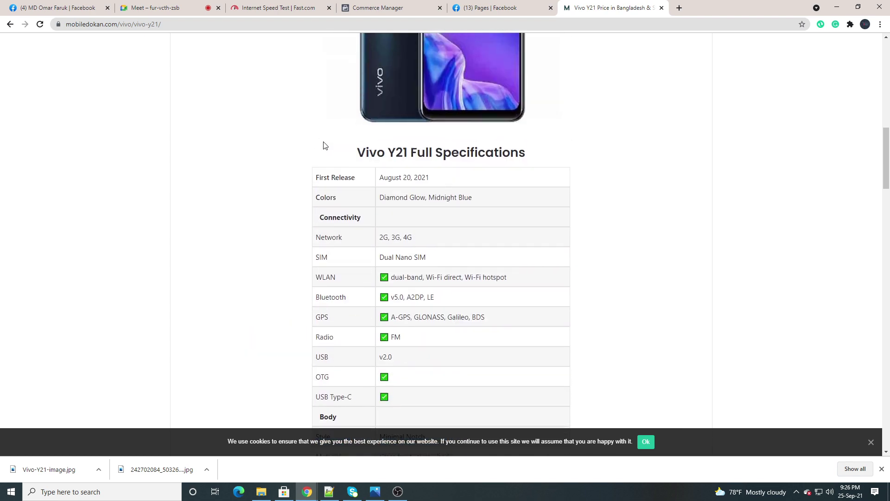
scroll(329, 139, "down", 4)
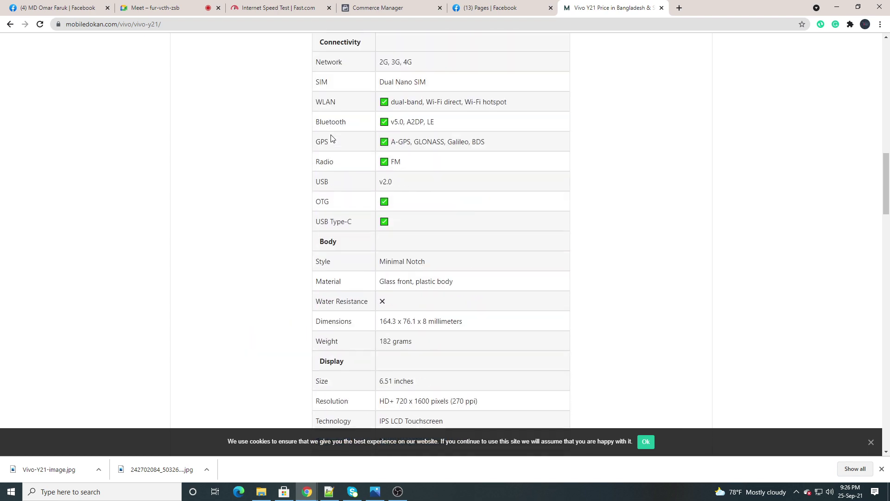
Paste the copied specifications into the Vivo Y21 item's Description field
left_click(371, 8)
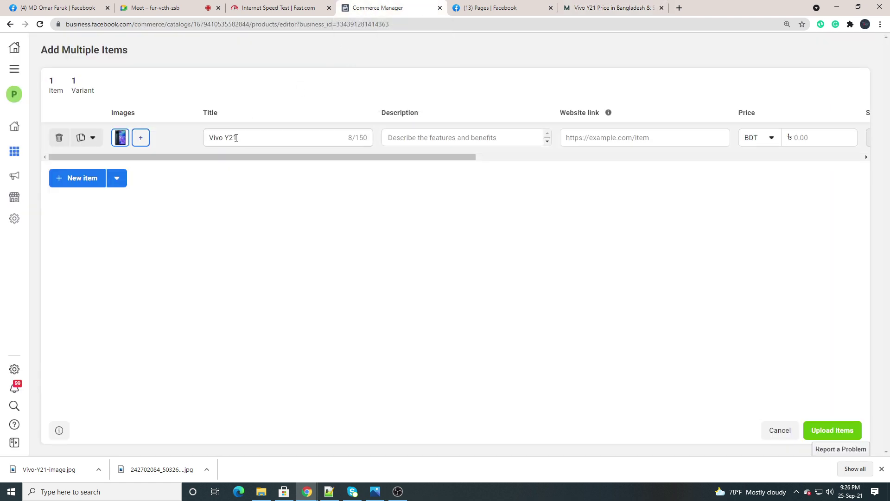
left_click(426, 137)
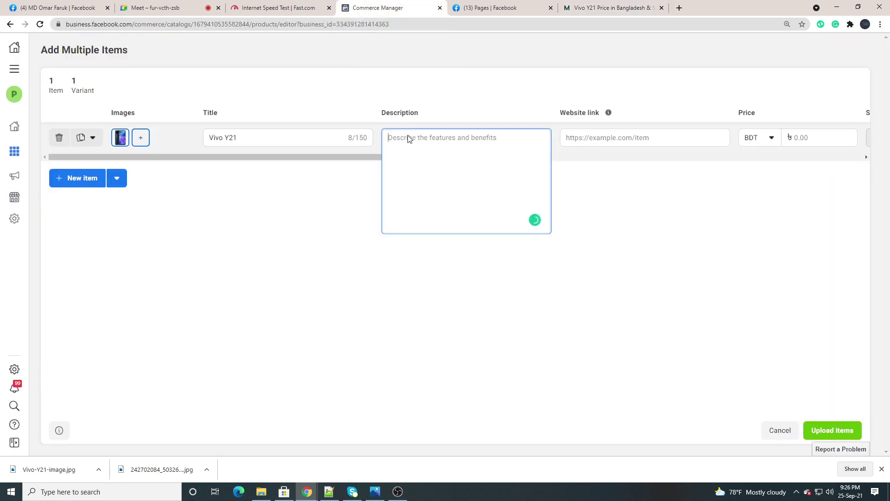
right_click(407, 135)
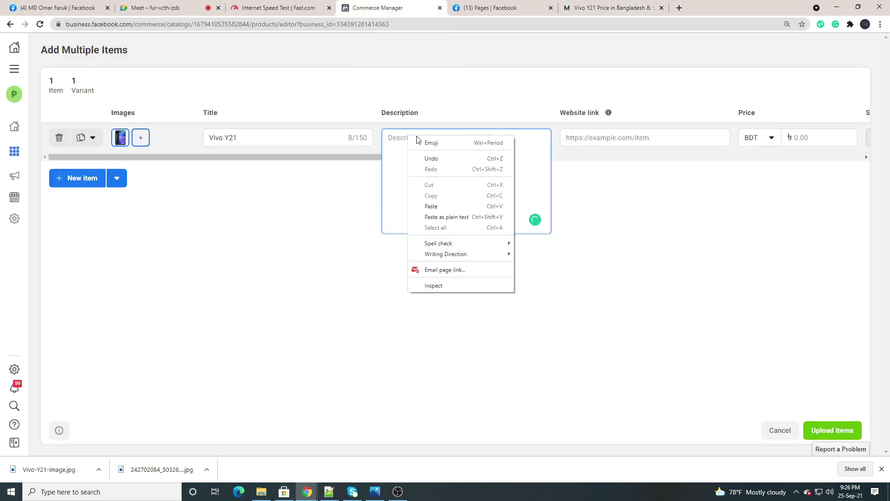
left_click(437, 207)
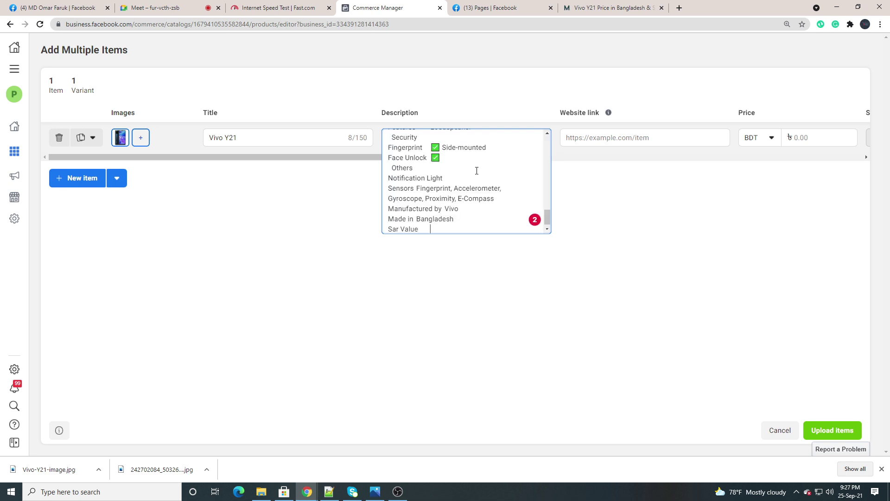
scroll(477, 170, "up", 10)
left_click(626, 221)
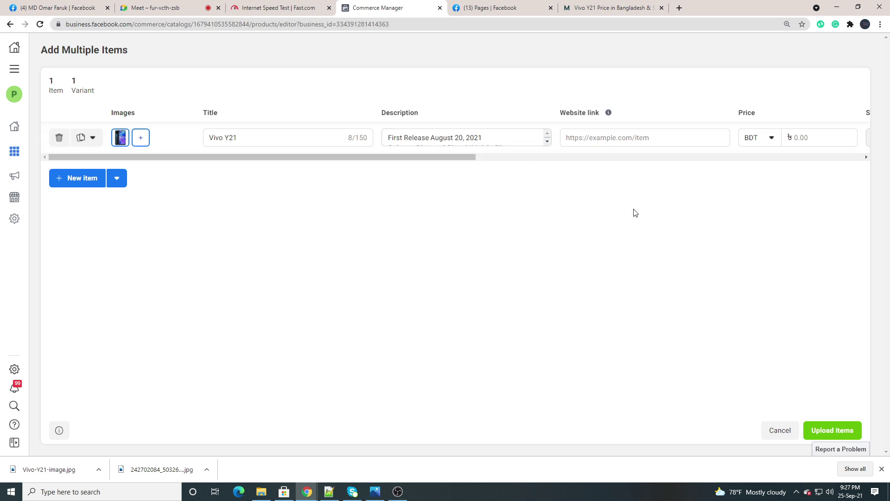
Copy the Vivo Y21 product page address from Chrome's address bar
left_click_drag(409, 158, 527, 190)
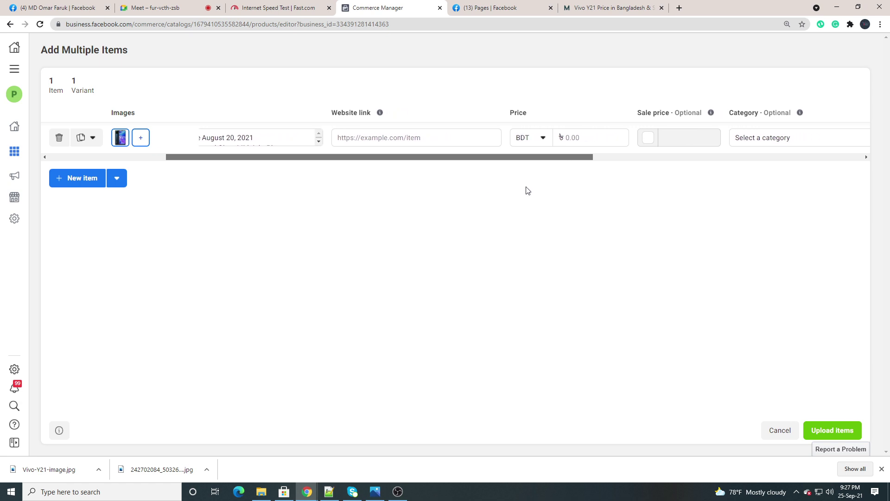
left_click(353, 135)
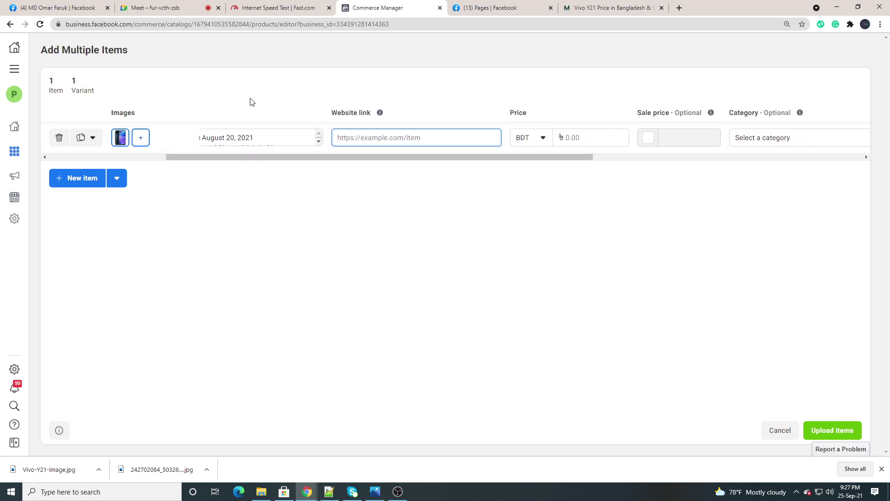
left_click(154, 7)
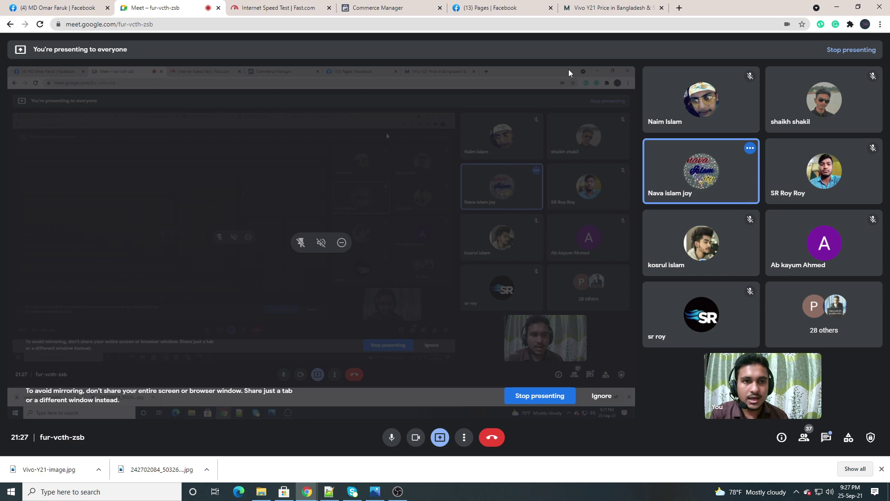
left_click(599, 9)
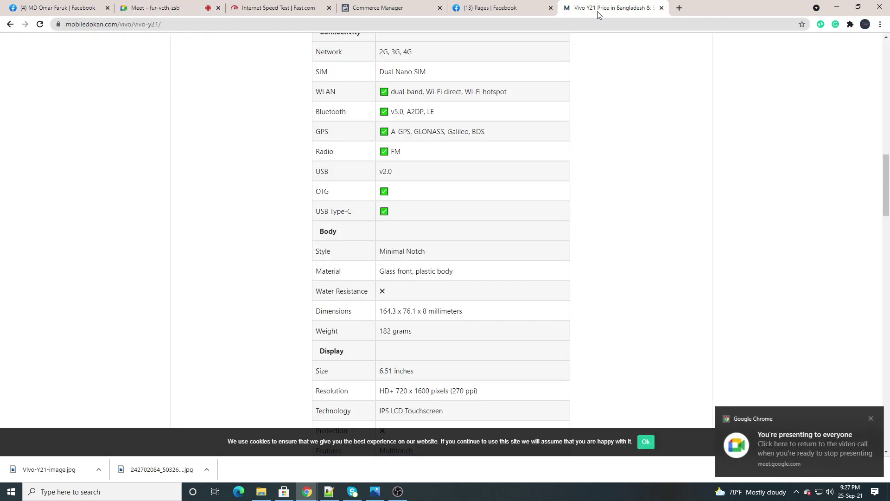
scroll(412, 155, "up", 10)
scroll(377, 164, "up", 5)
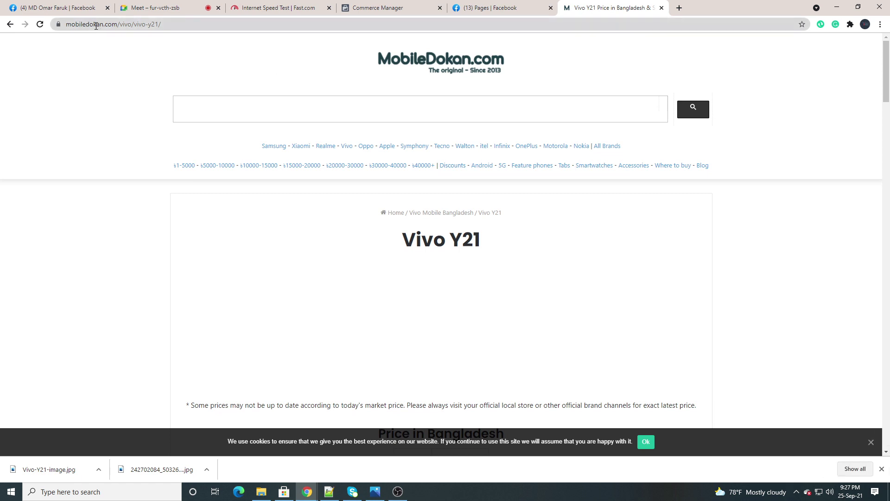
left_click(96, 26)
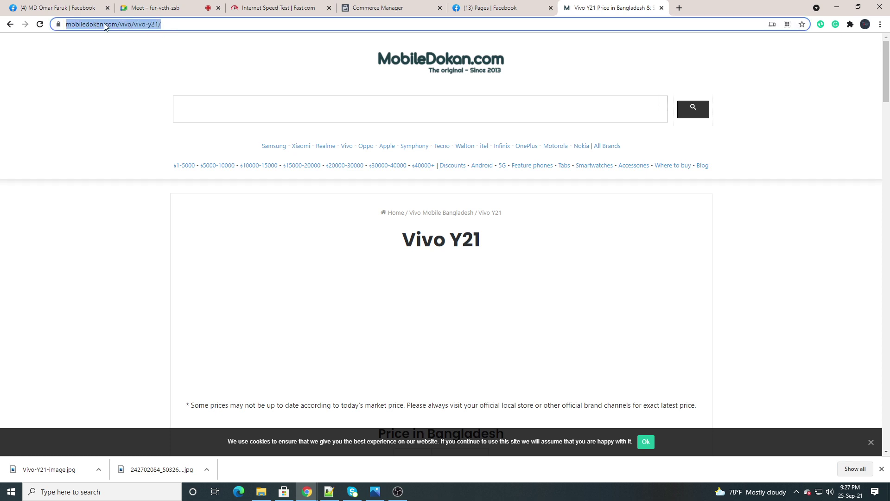
right_click(104, 27)
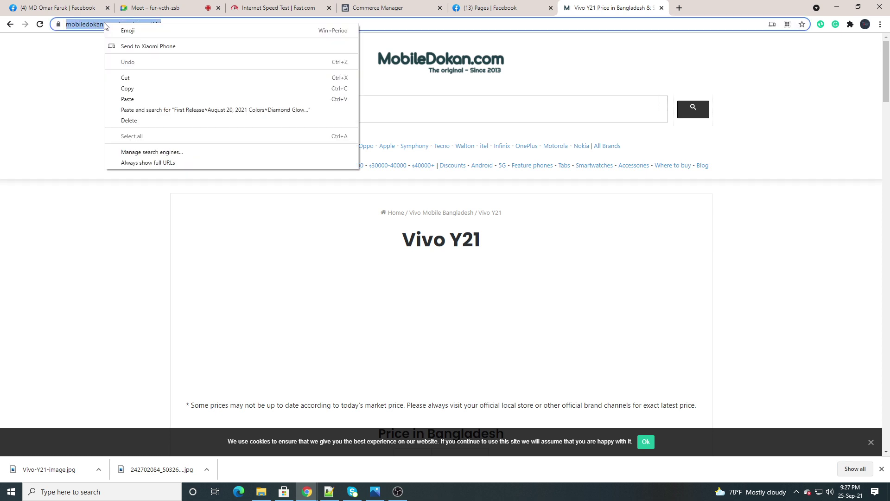
left_click(127, 88)
left_click(165, 113)
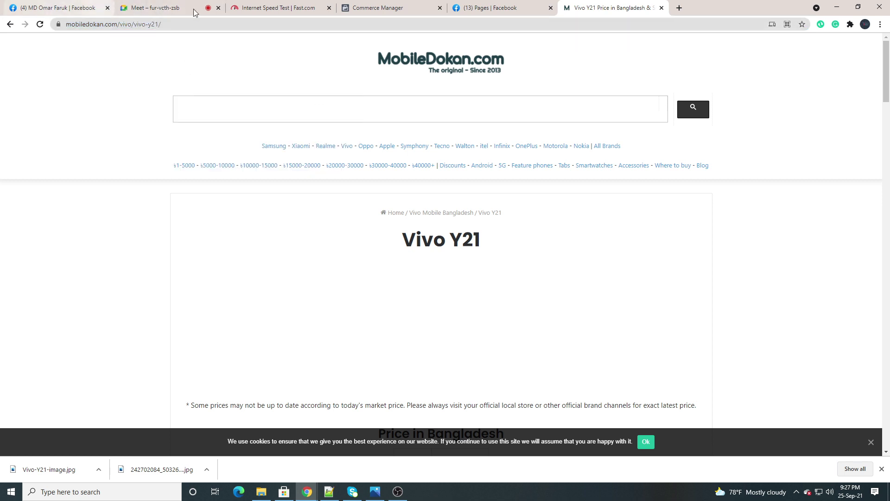
left_click(376, 8)
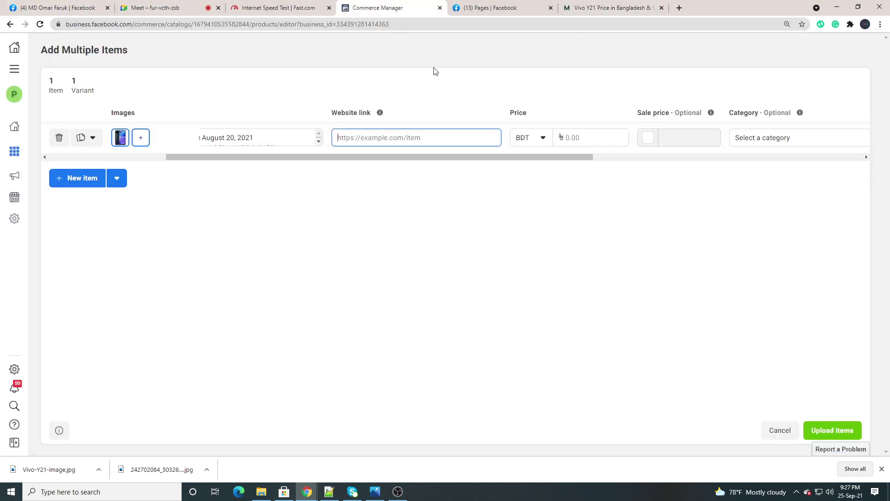
right_click(364, 134)
left_click(389, 208)
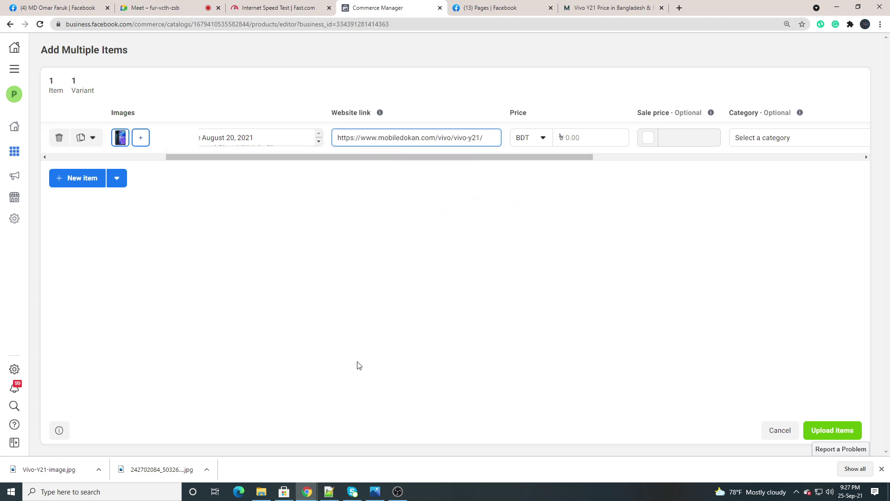
left_click(459, 265)
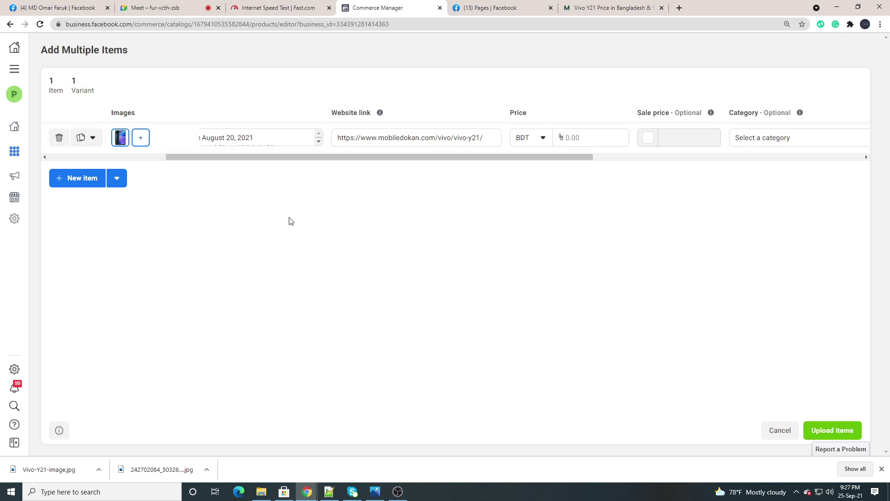
left_click(797, 491)
left_click(824, 455)
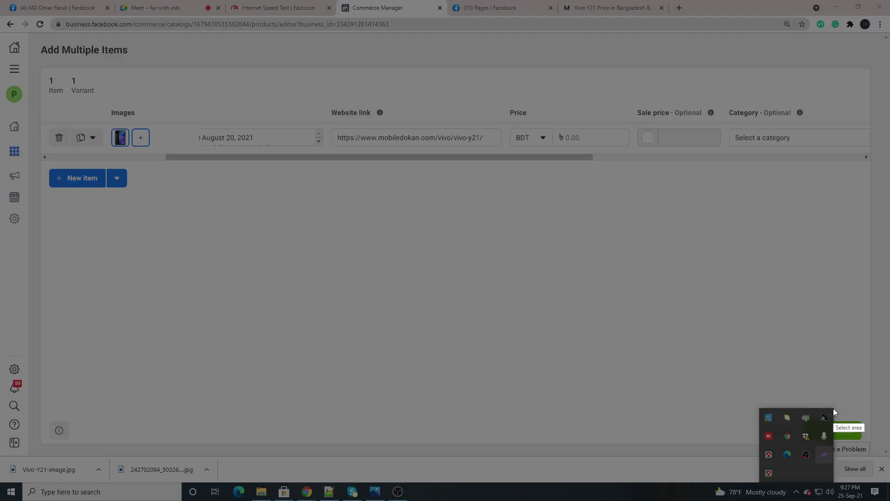
Cancel the Lightshot capture and scroll the item table right to the Price field
left_click_drag(833, 408, 872, 460)
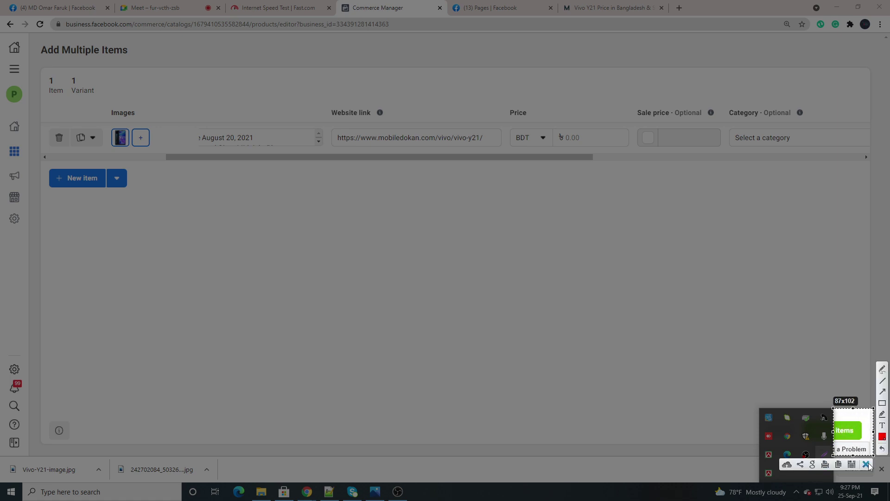
left_click(866, 464)
left_click(791, 391)
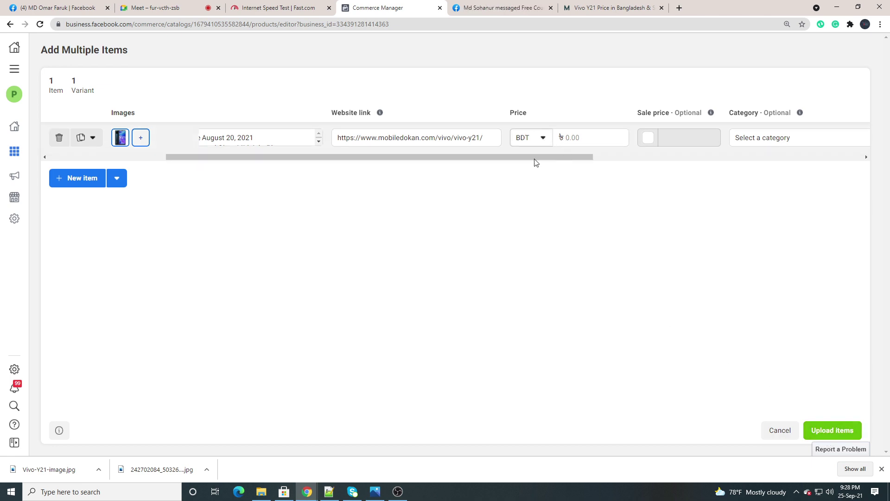
left_click_drag(534, 159, 616, 171)
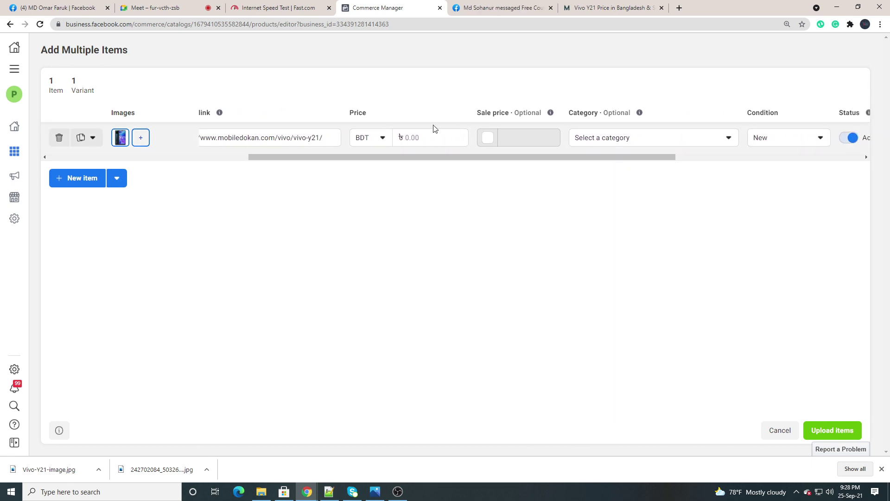
left_click(416, 133)
Copy the official 14,990 price from the Vivo Y21 product page
left_click(608, 8)
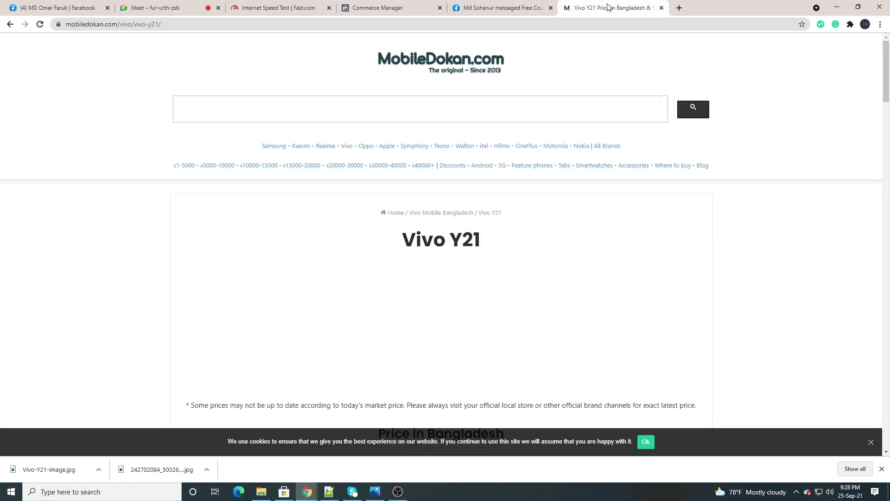
scroll(377, 176, "down", 9)
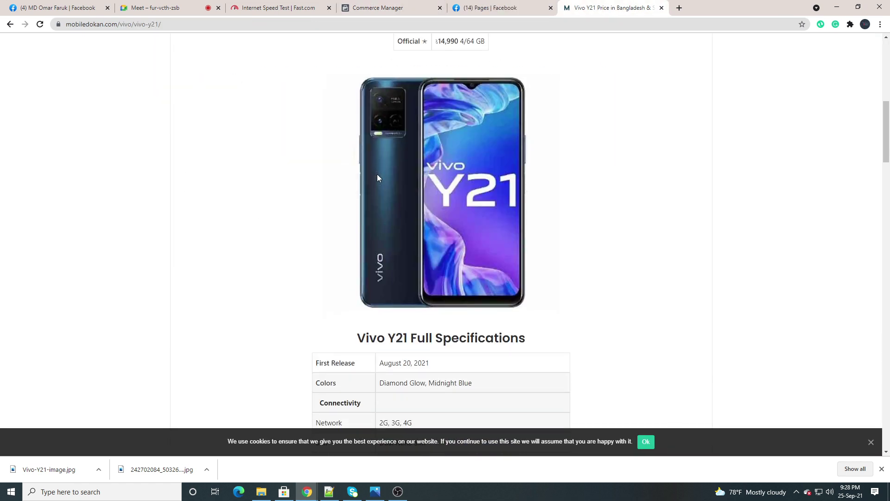
scroll(378, 177, "up", 2)
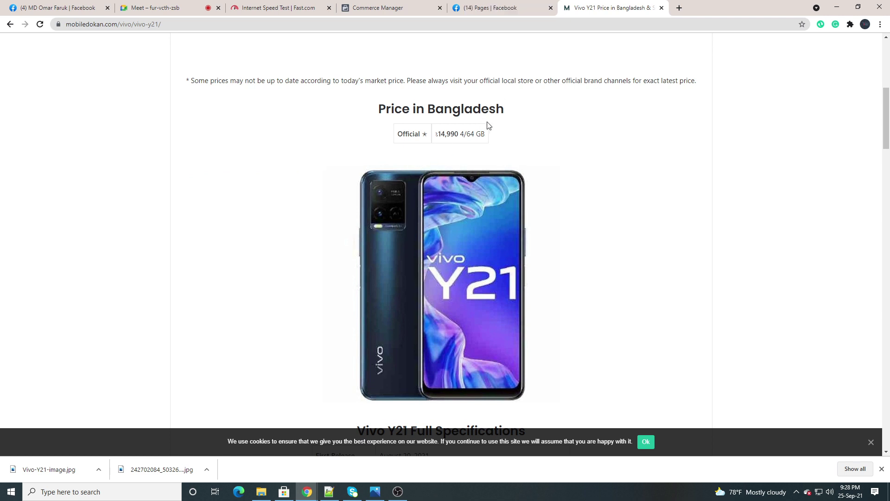
left_click_drag(459, 134, 445, 134)
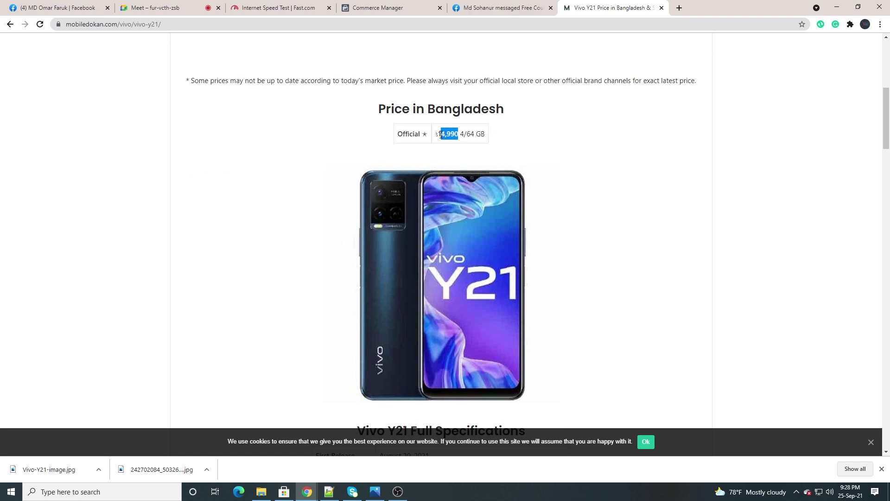
right_click(451, 135)
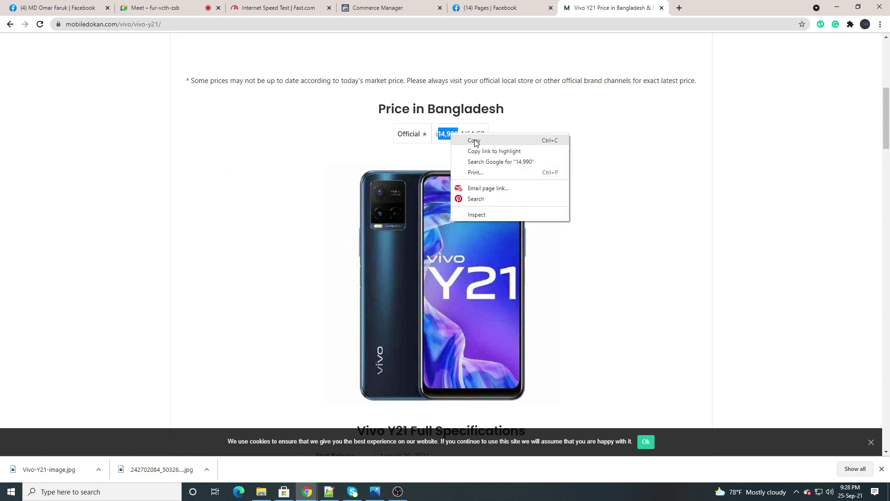
left_click(475, 141)
left_click(302, 140)
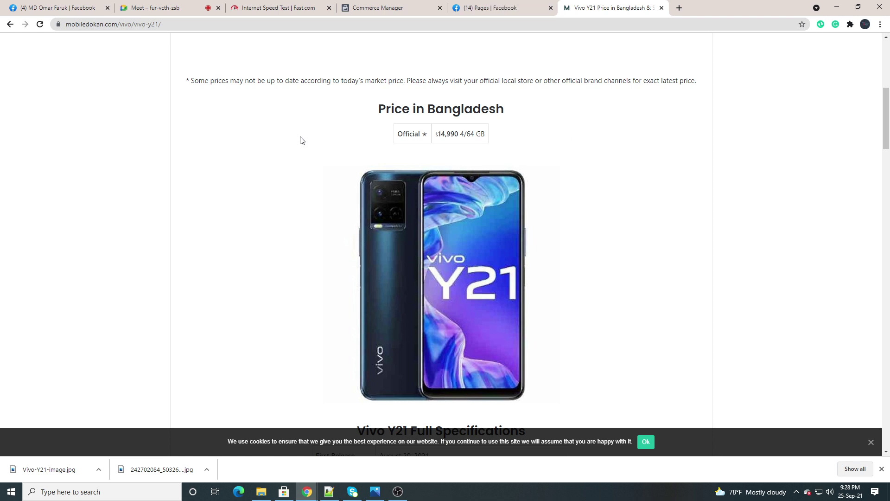
left_click(392, 8)
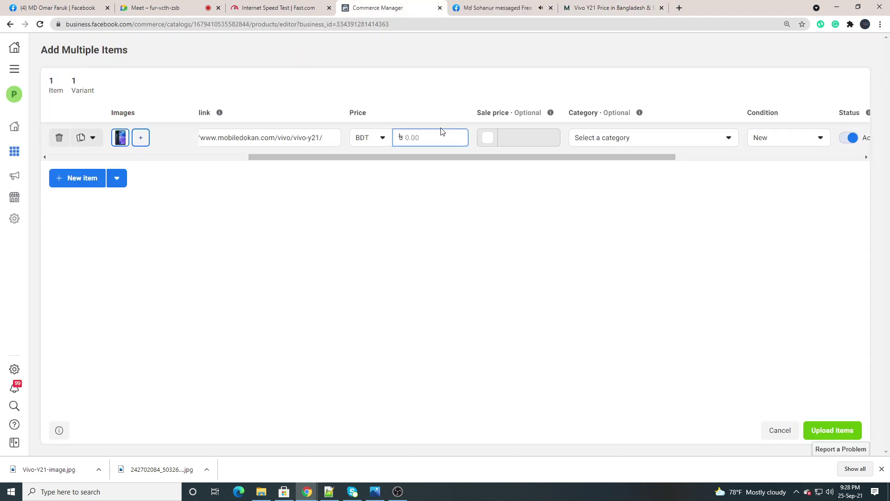
Try the price currency as USD and enter 050 as the amount
left_click(373, 143)
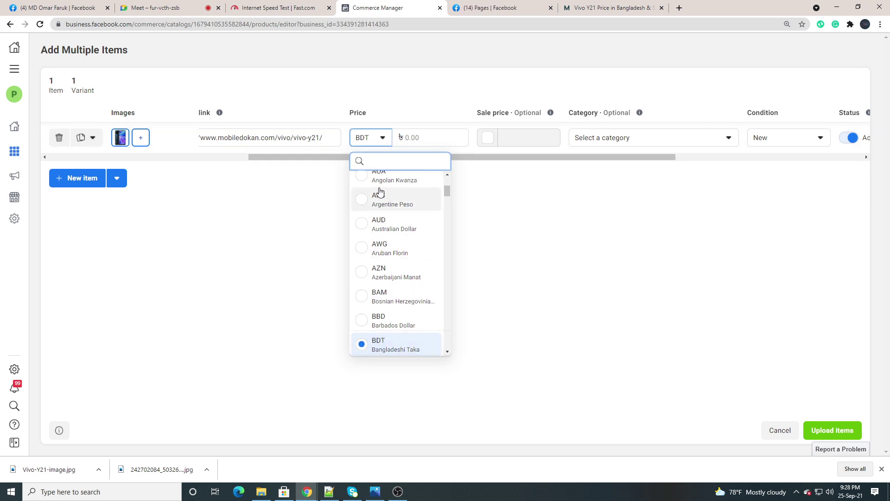
type("us")
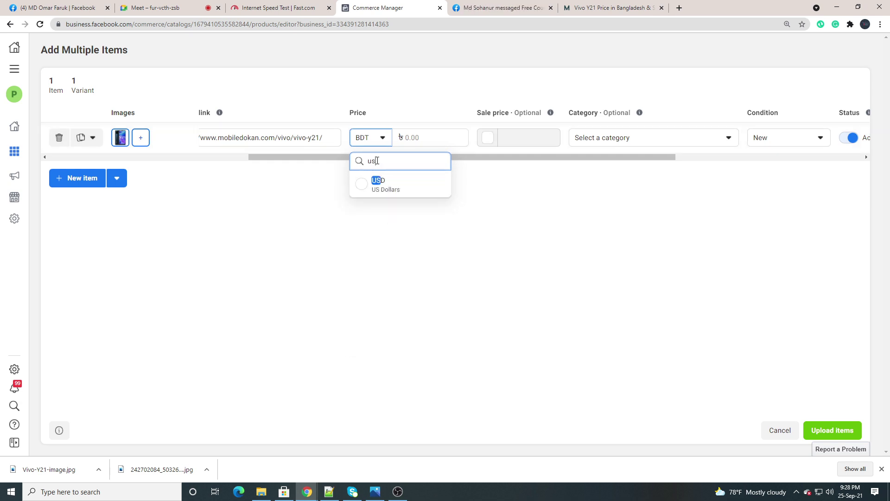
type("d")
left_click(377, 187)
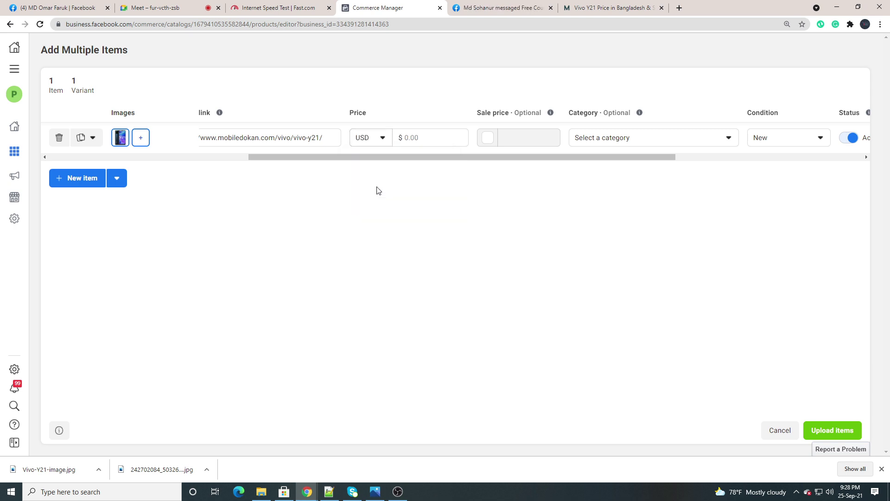
left_click(424, 137)
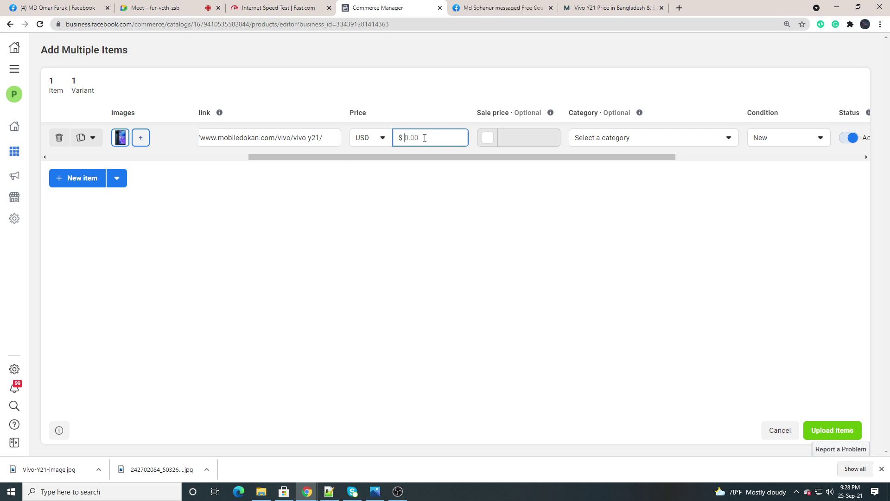
type("050")
Switch the price currency back to BDT and enter 14990 as the price
left_click(377, 139)
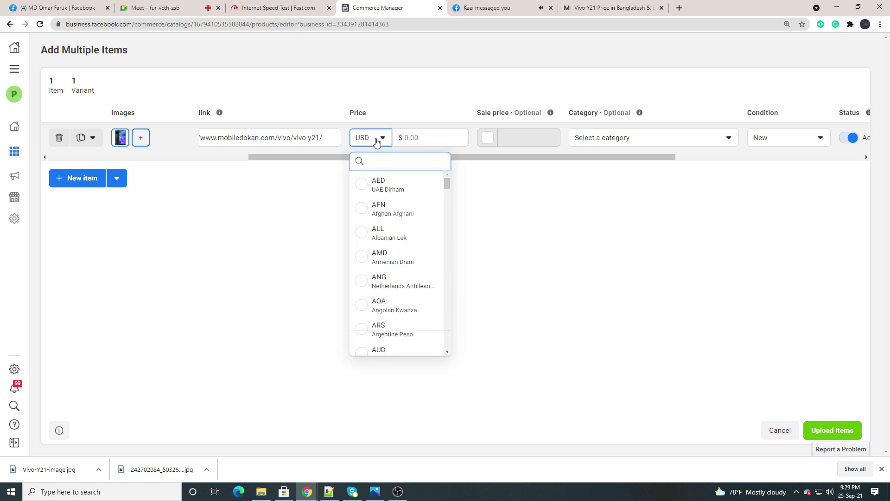
type("bd")
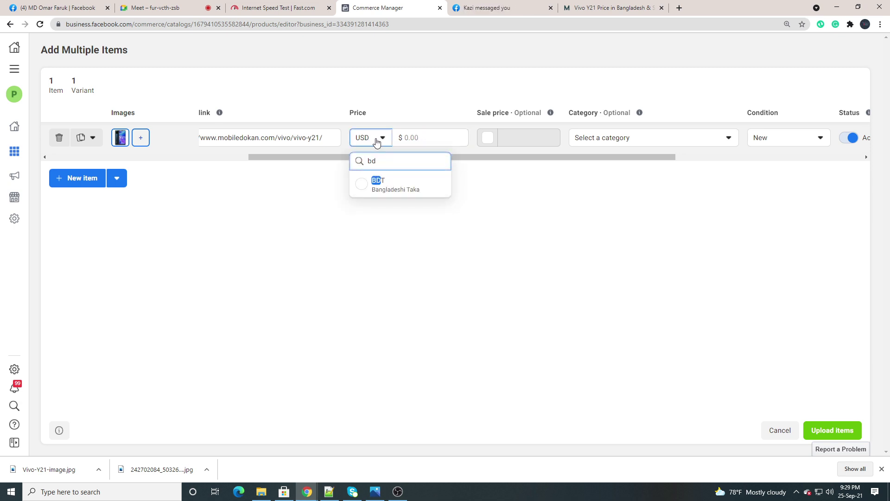
left_click(378, 183)
left_click(414, 138)
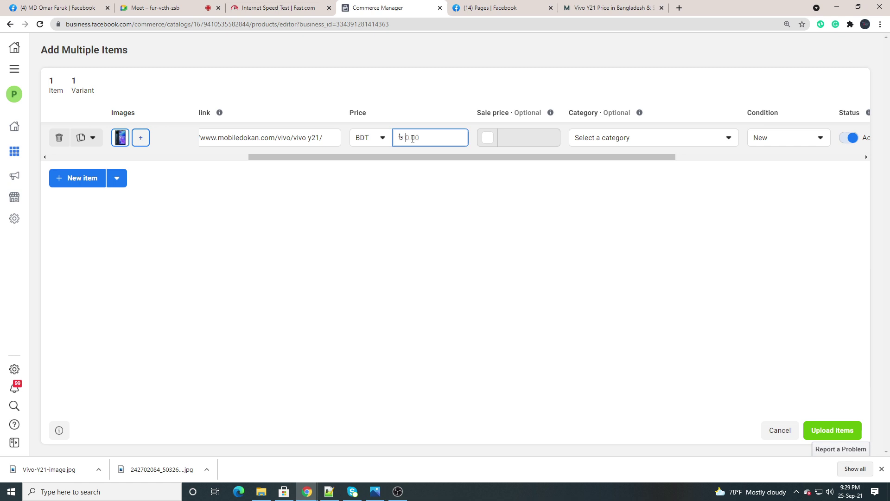
type("14990")
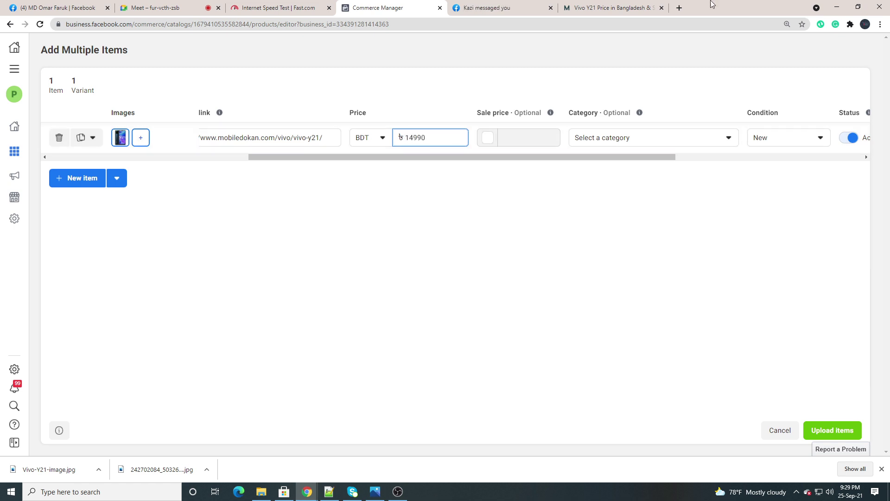
left_click(599, 9)
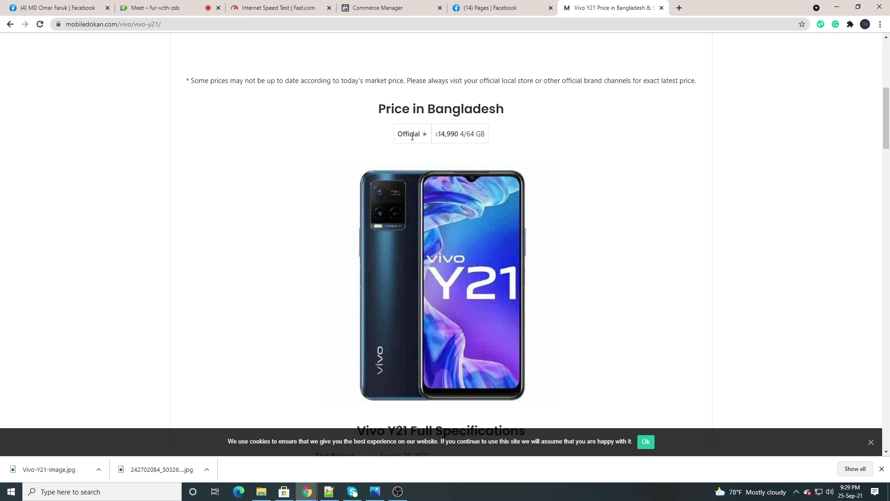
left_click(383, 8)
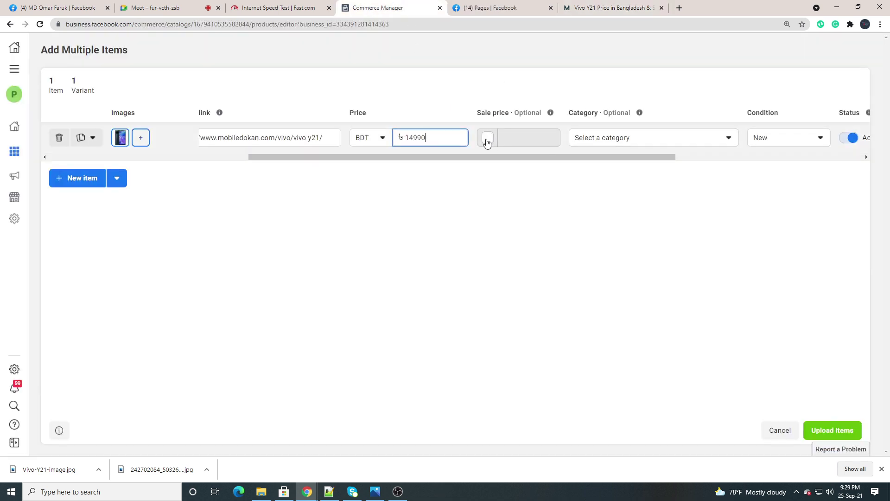
Enable Sale price and enter 14000 BDT for the Vivo Y21 item
left_click_drag(365, 158, 395, 109)
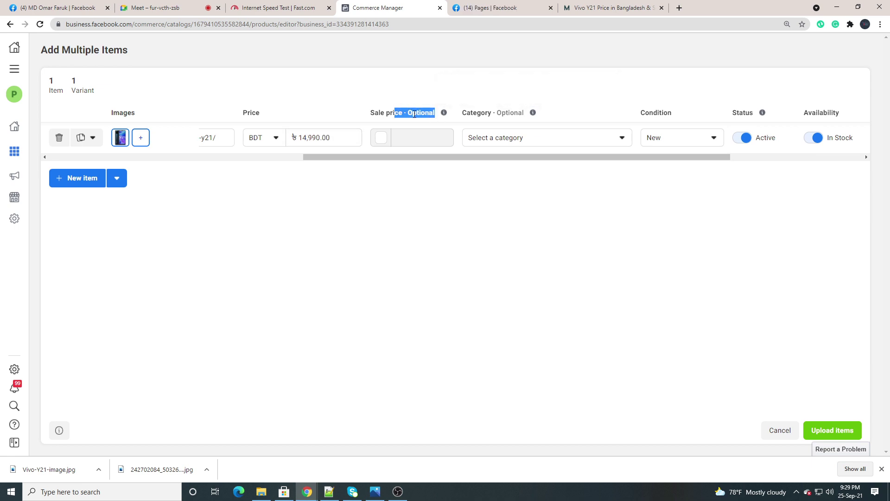
left_click(399, 137)
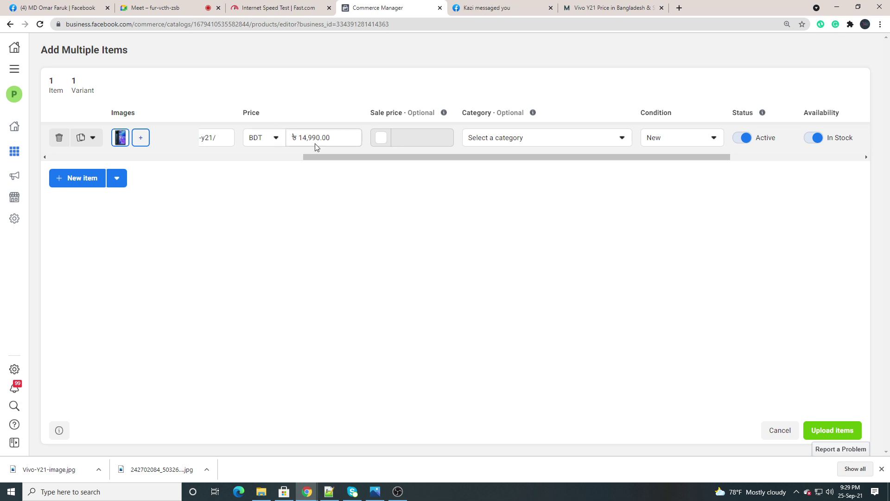
left_click(381, 138)
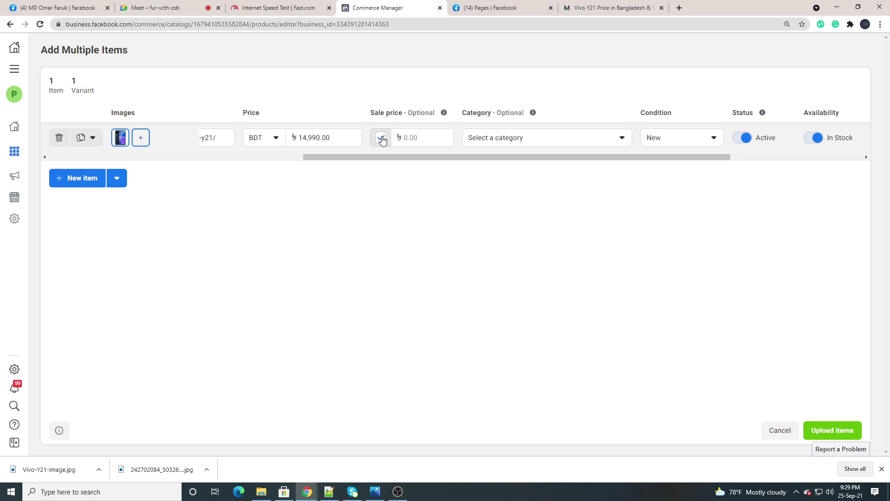
left_click(413, 141)
type("1")
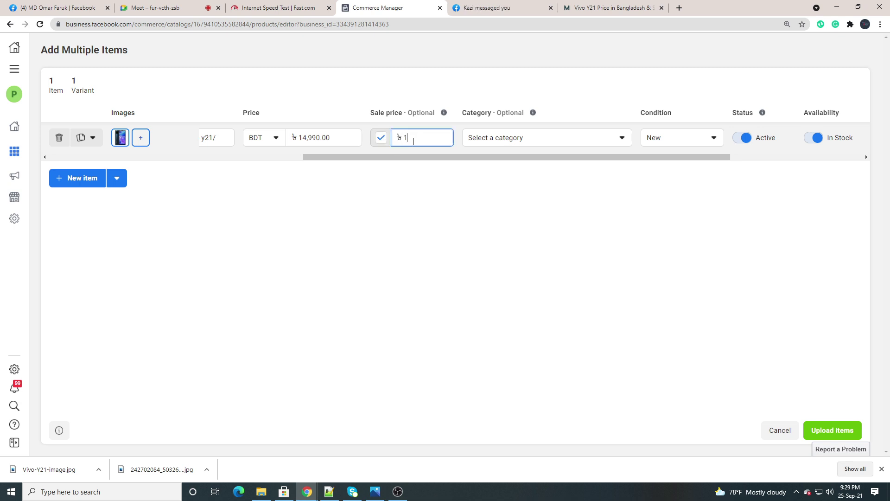
type("4000")
left_click(441, 208)
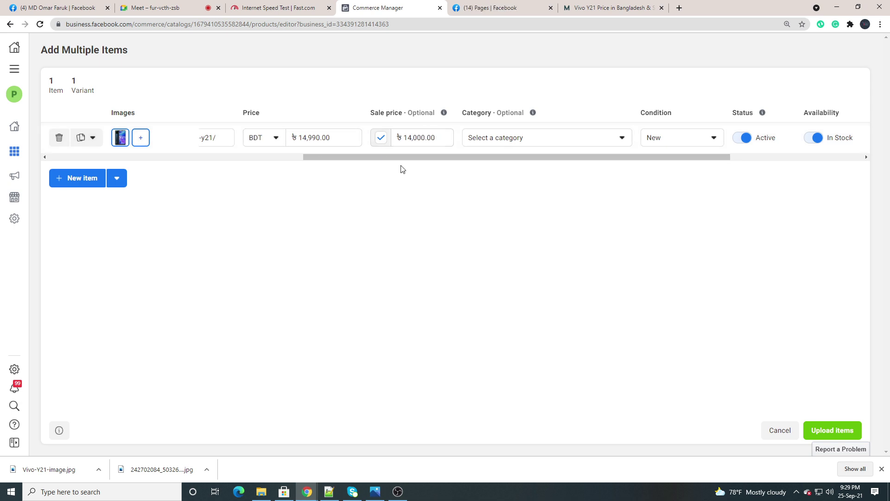
left_click_drag(391, 156, 462, 163)
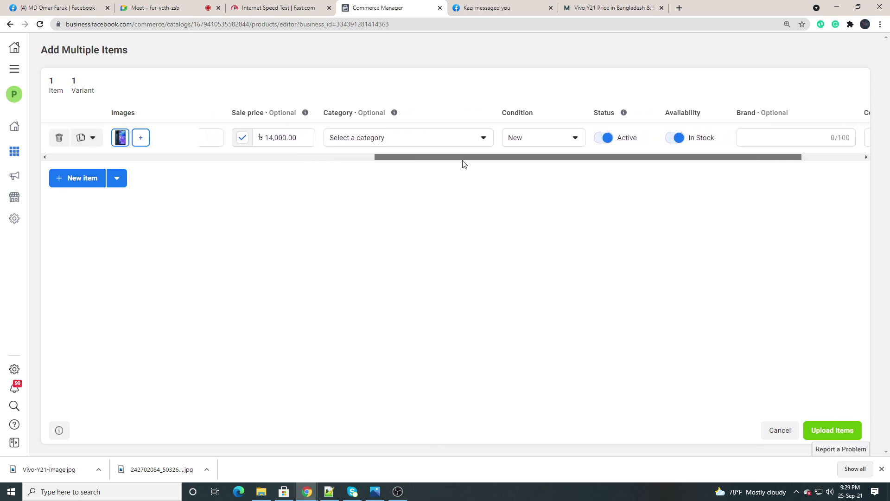
In the Vivo Y21 row's Category list, pick Electronics, then Cell Phones & Smart Watches
triple_click(327, 108)
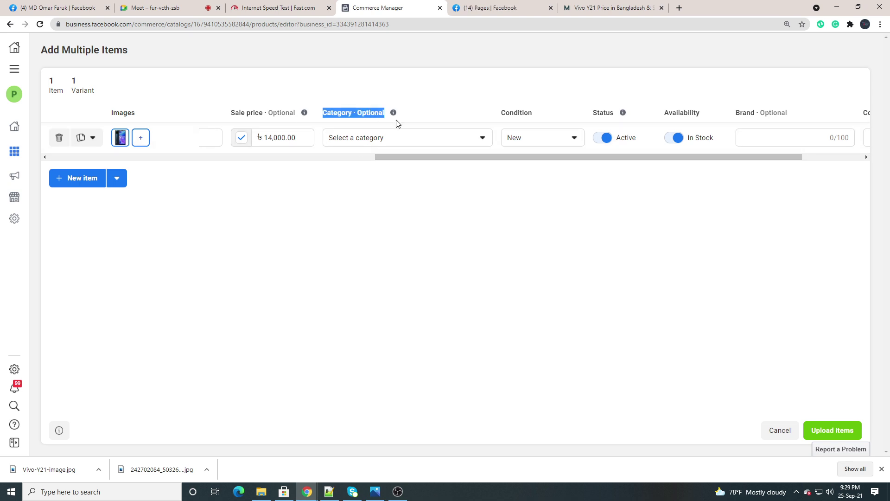
left_click(364, 140)
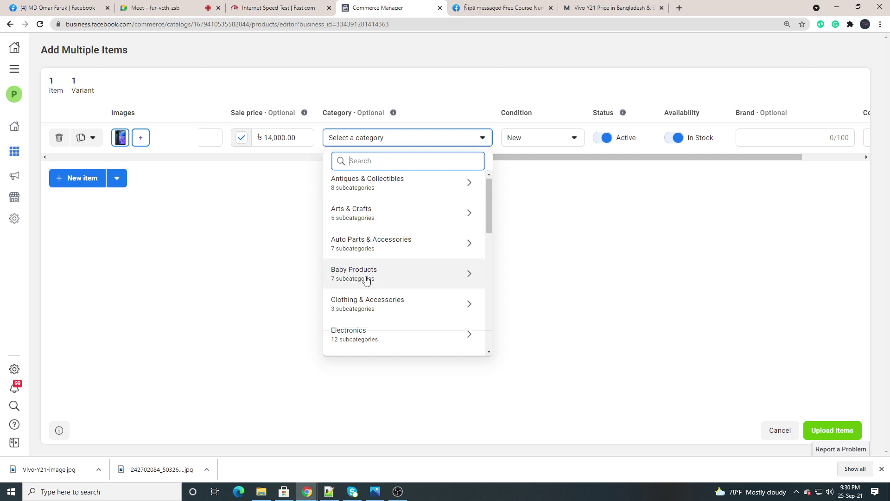
scroll(365, 302, "down", 2)
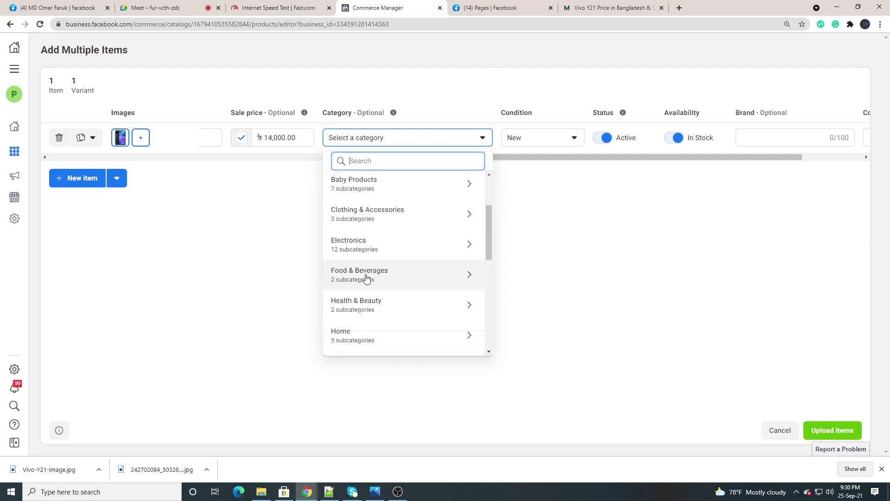
left_click(356, 246)
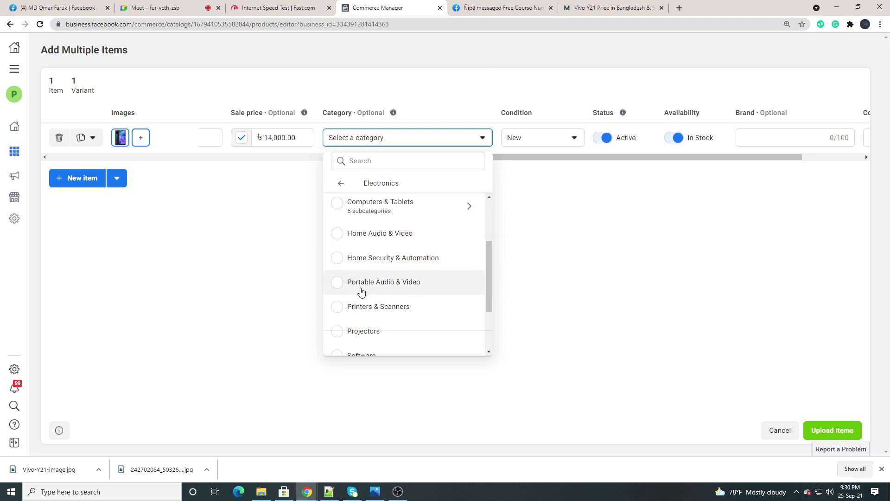
scroll(355, 282, "down", 2)
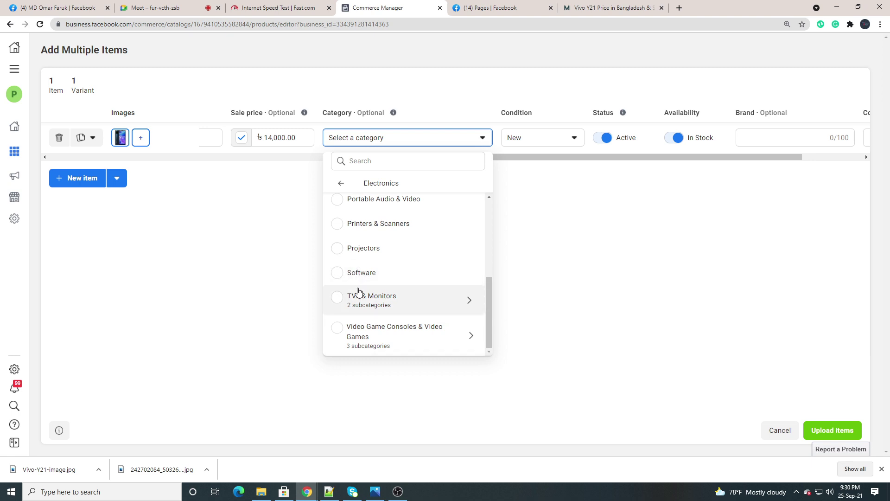
scroll(357, 295, "up", 2)
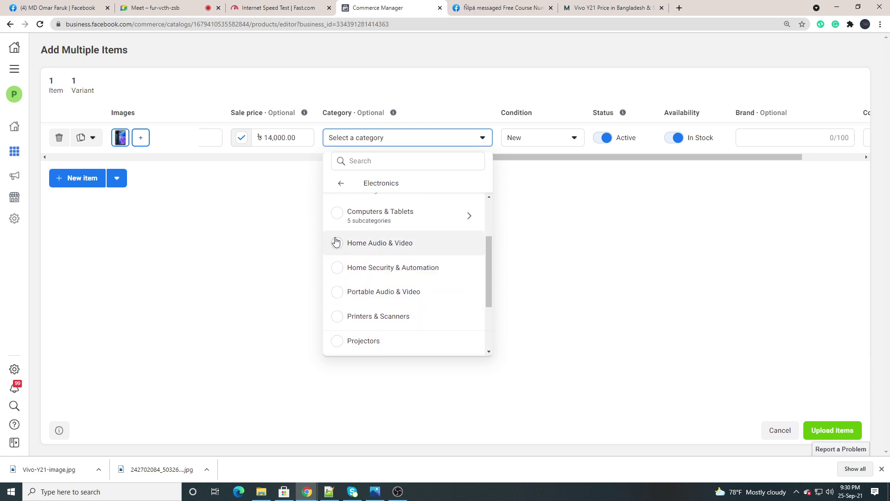
scroll(414, 217, "up", 2)
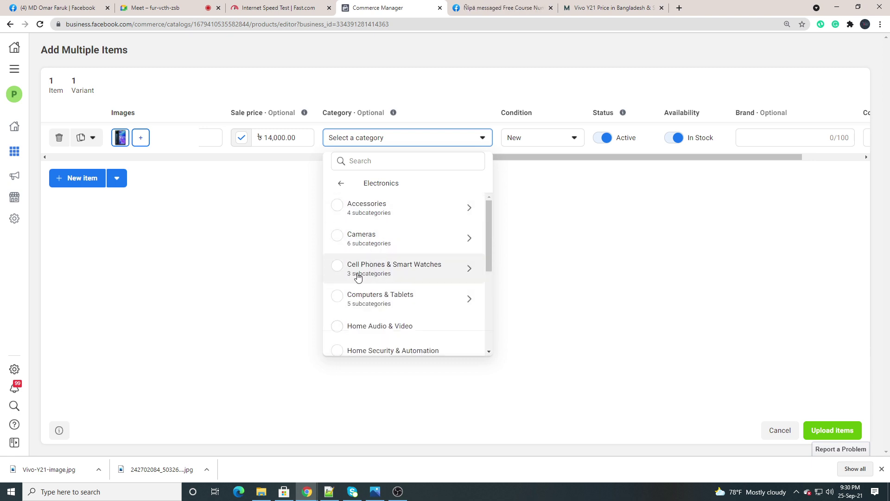
left_click(337, 267)
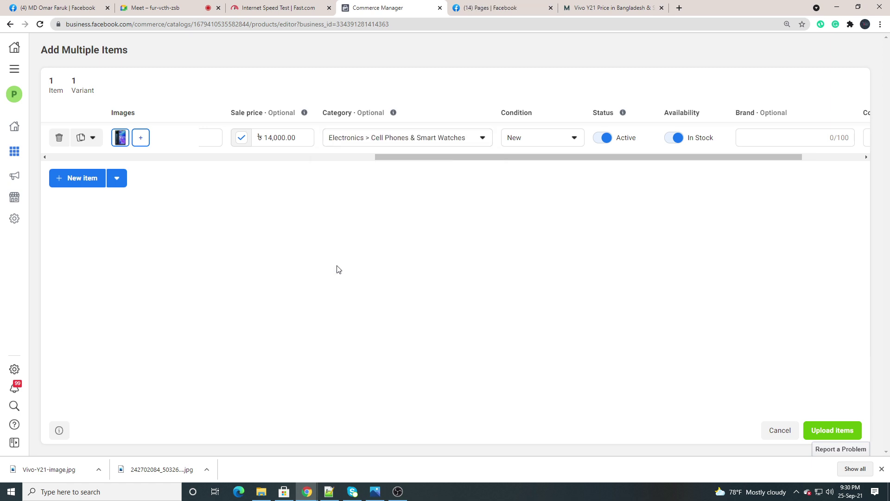
Admit the waiting participant to the Meet call and recheck the Vivo Y21 price page
left_click(163, 8)
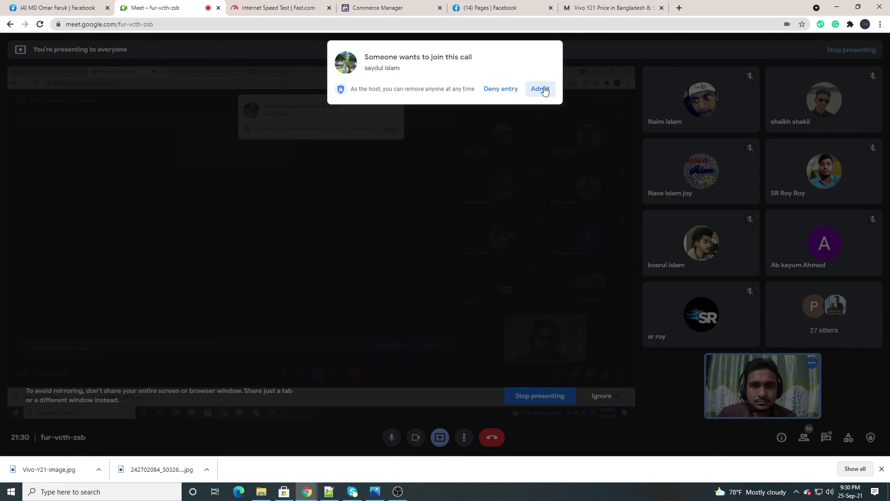
left_click(540, 88)
left_click(586, 8)
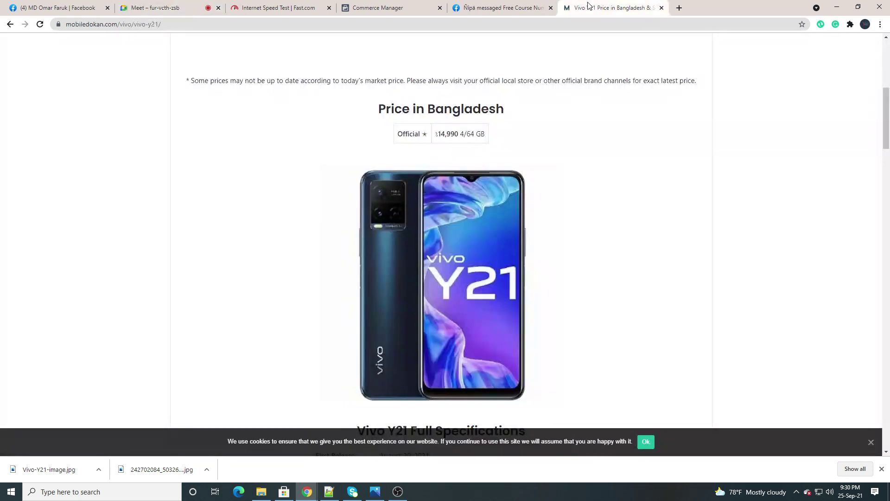
In the Add Multiple Items editor, scroll the table right to show the Condition options (New, Refurbished, Used)
left_click(377, 8)
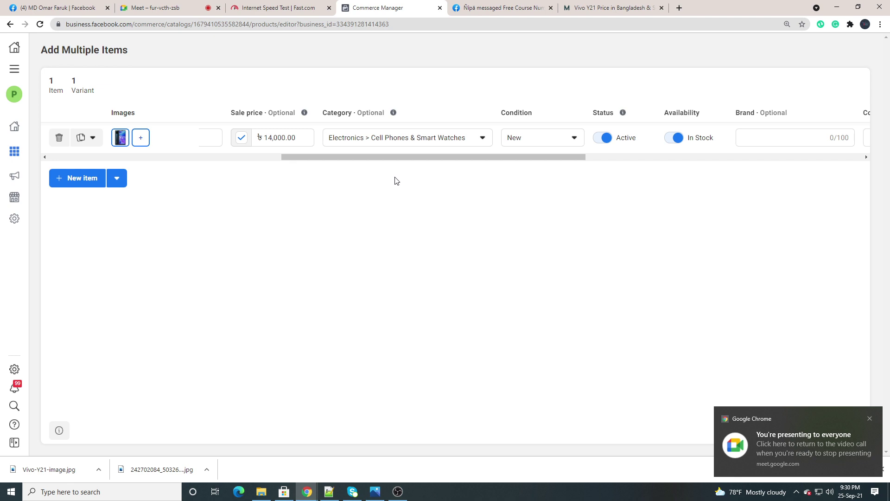
left_click_drag(464, 159, 486, 160)
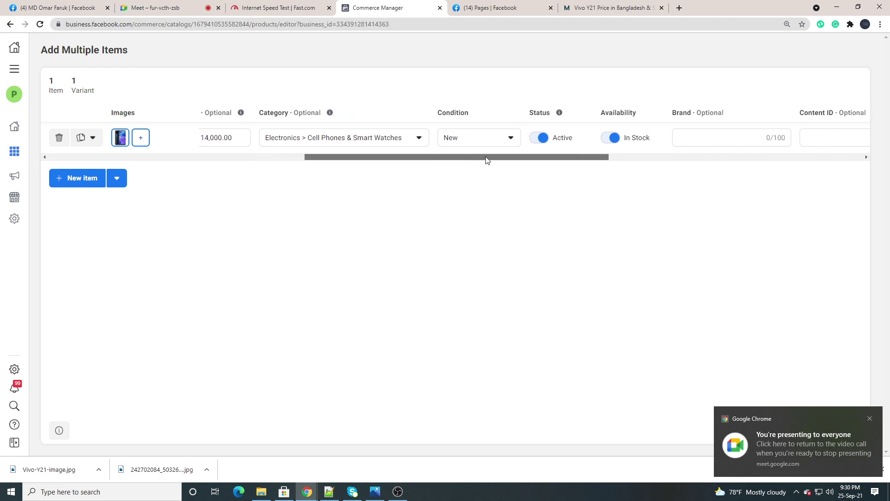
left_click_drag(322, 113, 296, 108)
left_click(345, 121)
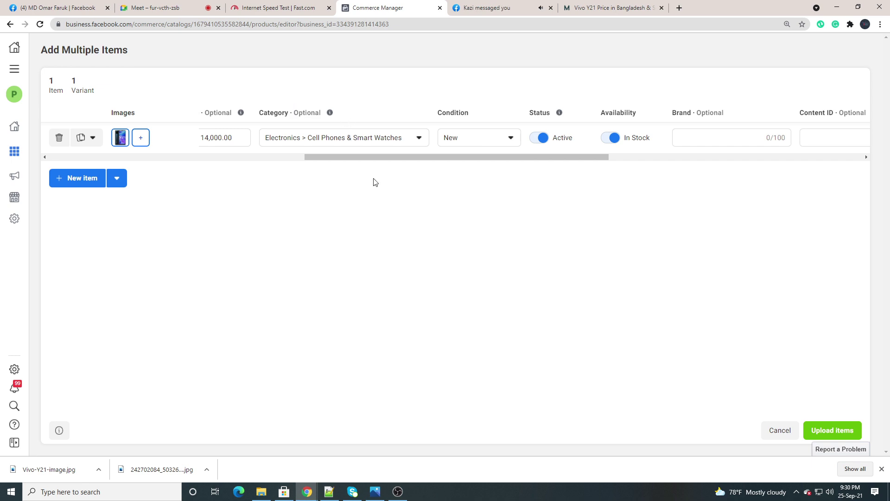
scroll(460, 154, "right", 3)
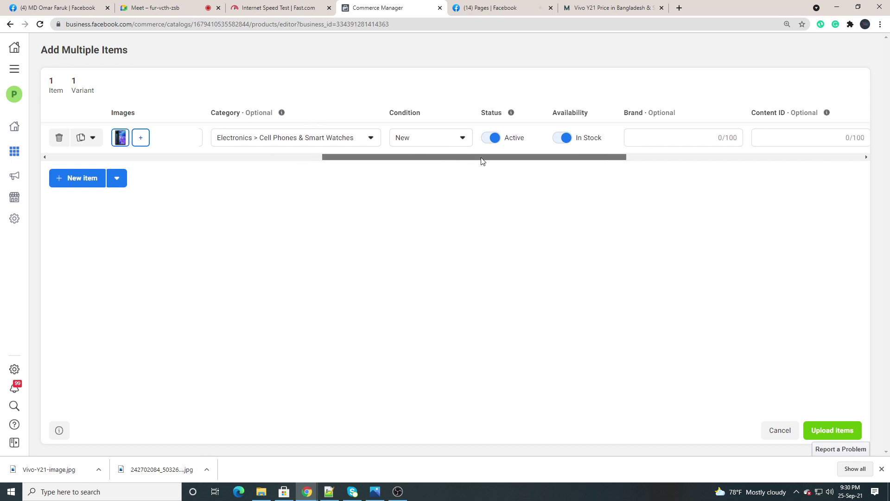
left_click(419, 143)
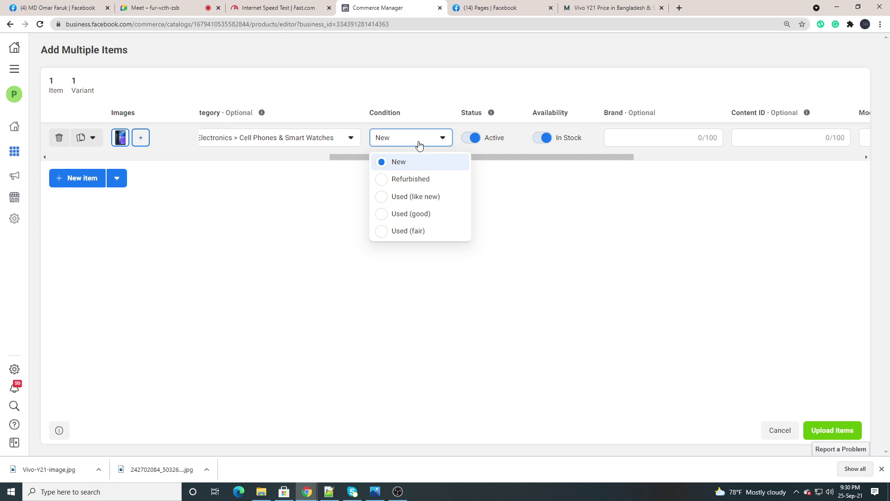
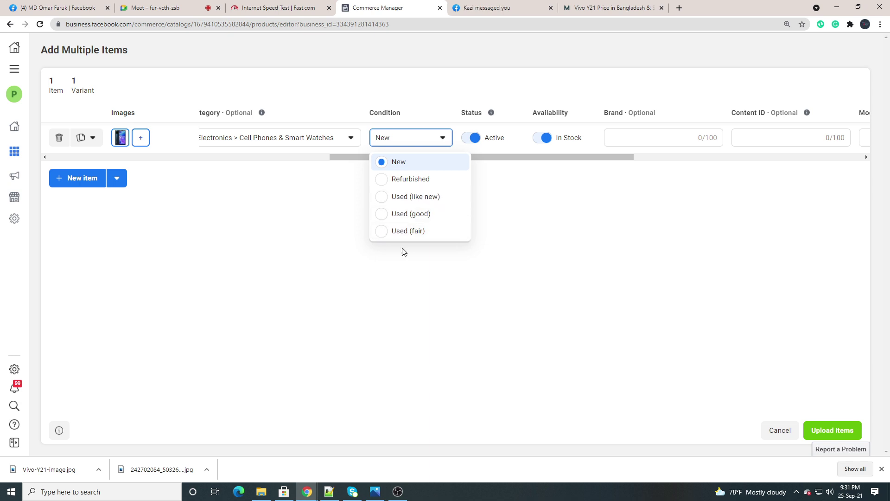
Keep the phone item's condition as New and its availability In Stock after toggling it off and on
left_click(404, 165)
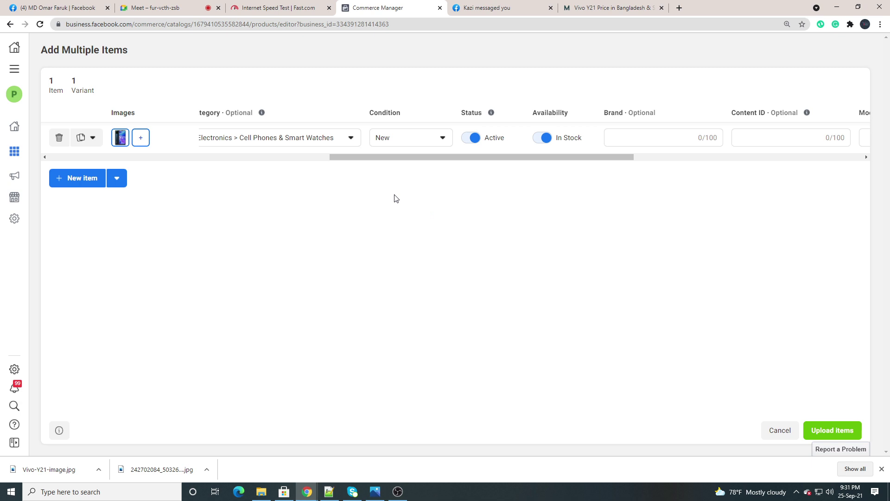
left_click_drag(407, 157, 452, 157)
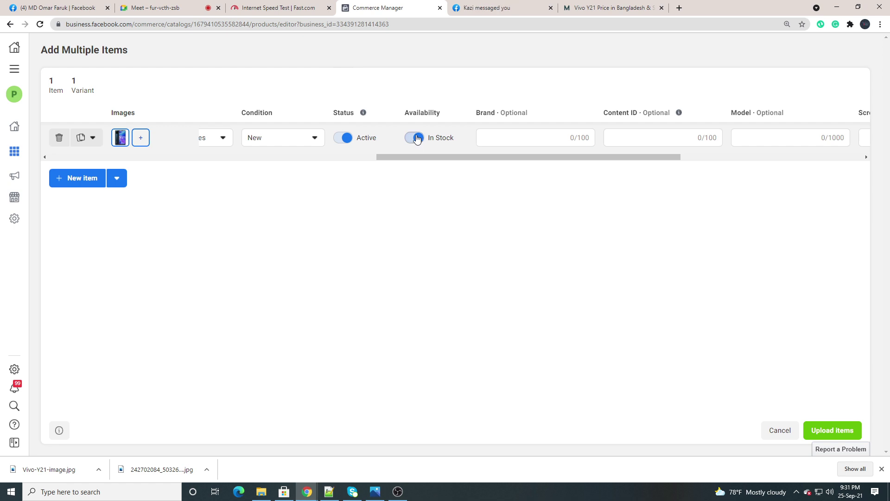
left_click(415, 140)
left_click(416, 140)
mouse_move(443, 158)
left_mouse_down()
mouse_move(429, 163)
mouse_move(482, 161)
mouse_move(461, 159)
left_mouse_up()
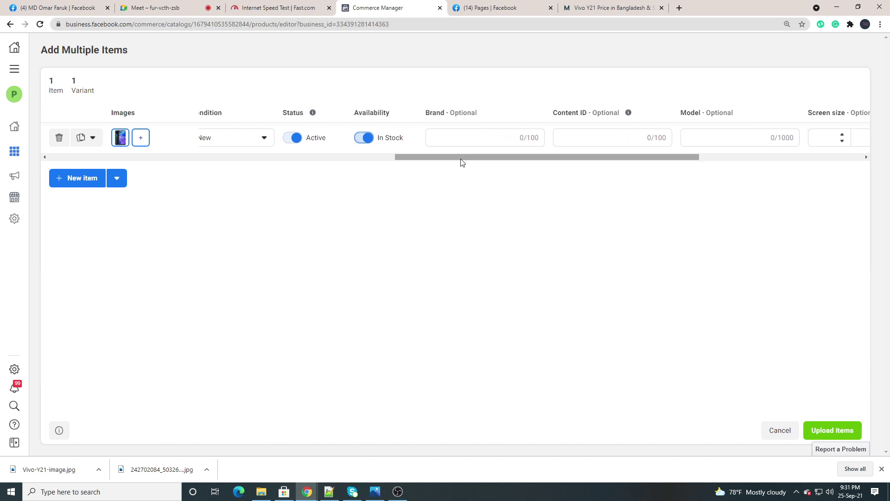
Enter Vivo as the item's brand, checking the Vivo Y21 product page for reference
left_click(438, 138)
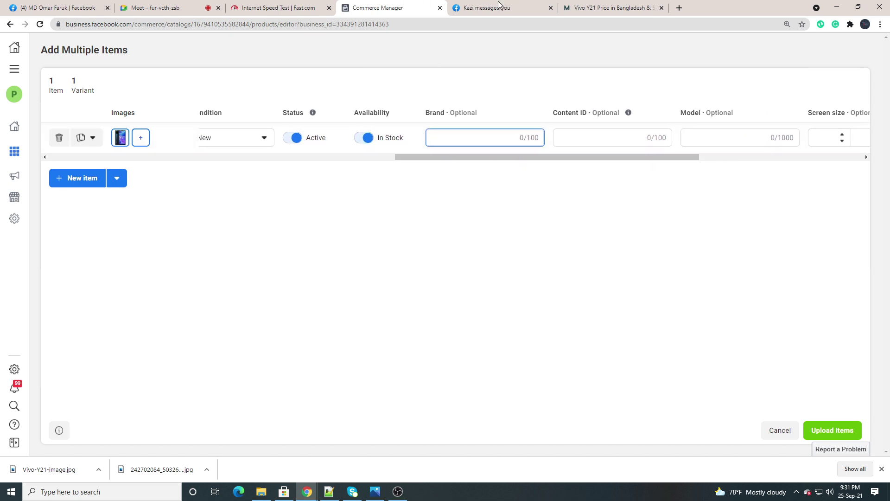
left_click(587, 7)
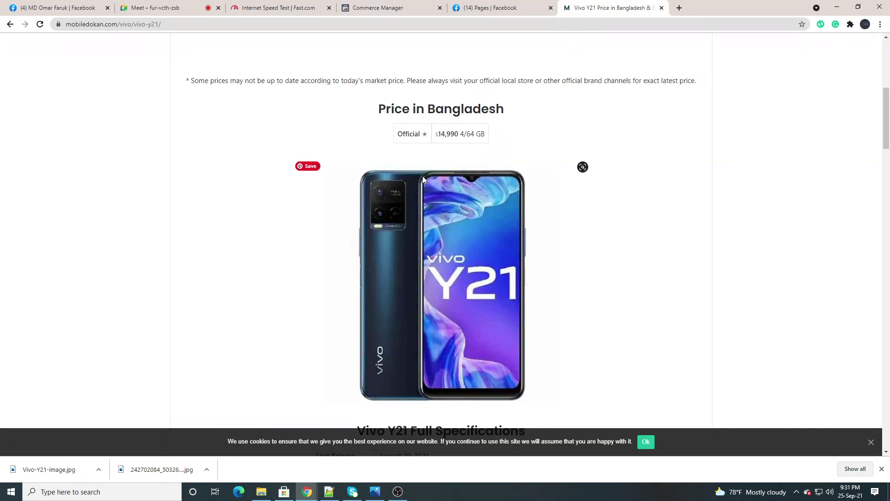
scroll(419, 205, "down", 4)
scroll(415, 212, "up", 4)
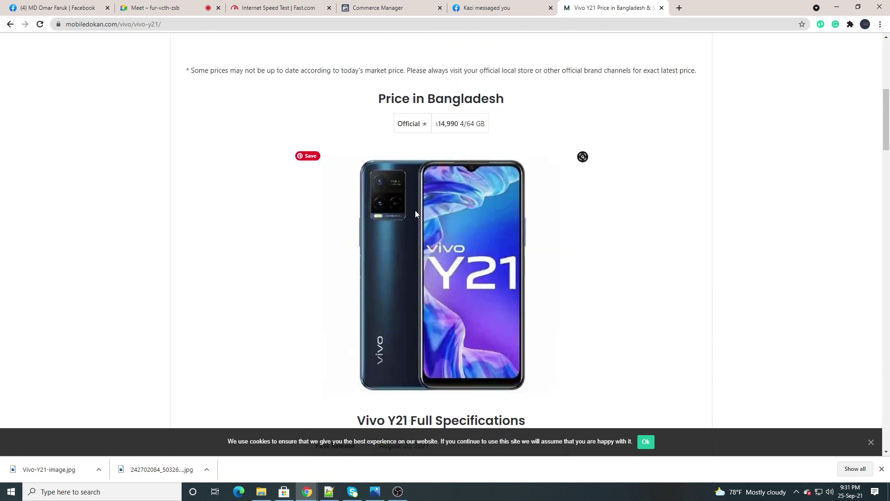
left_click(385, 7)
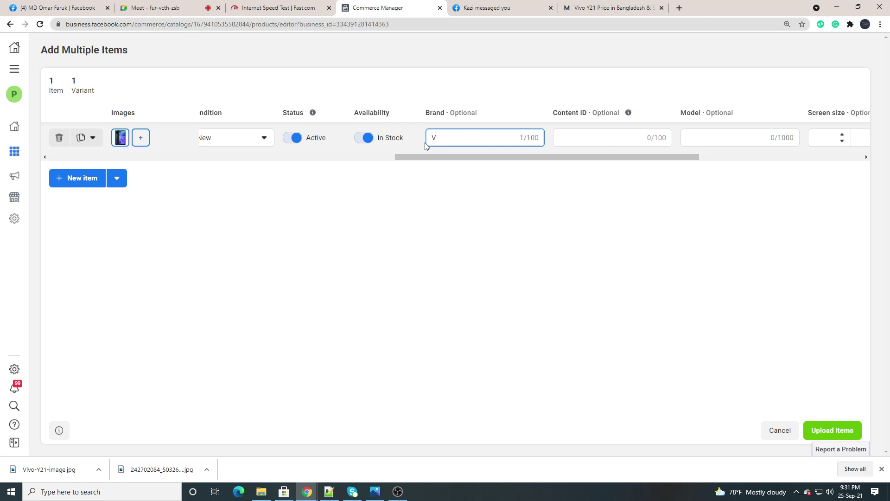
type("vo")
left_click_drag(423, 158, 452, 164)
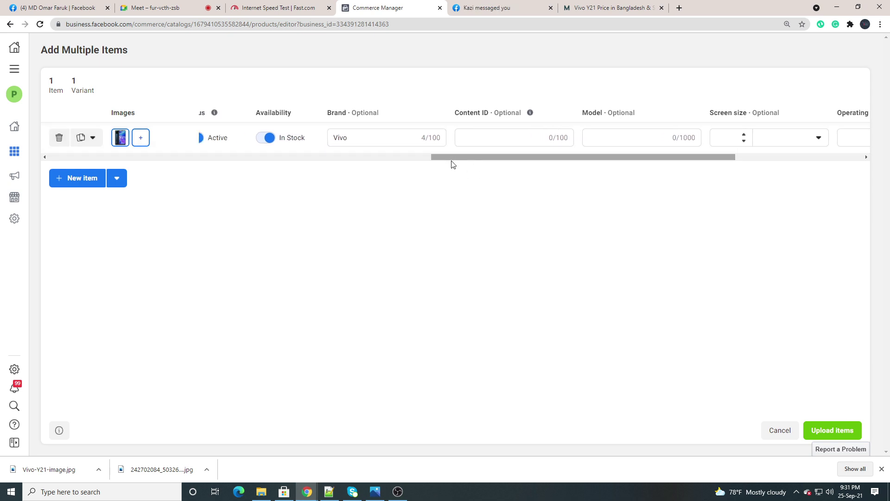
Enter A100 as the item's content ID
left_click(466, 138)
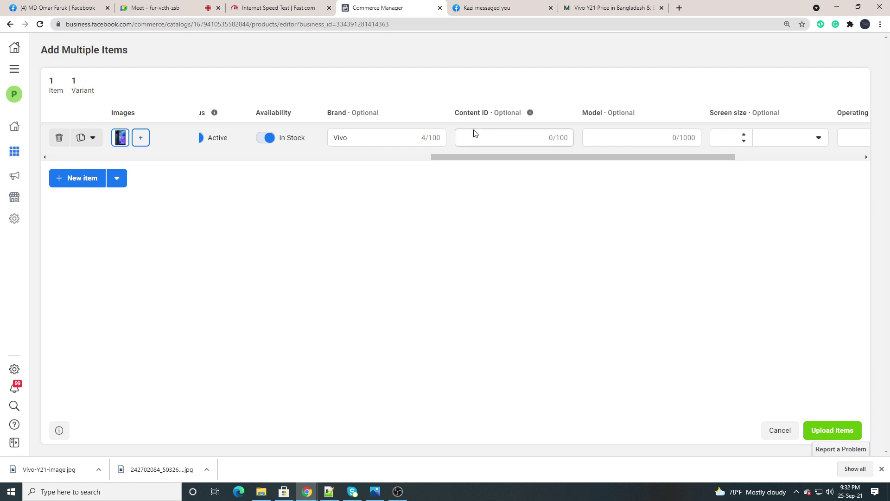
left_click(469, 137)
type("00")
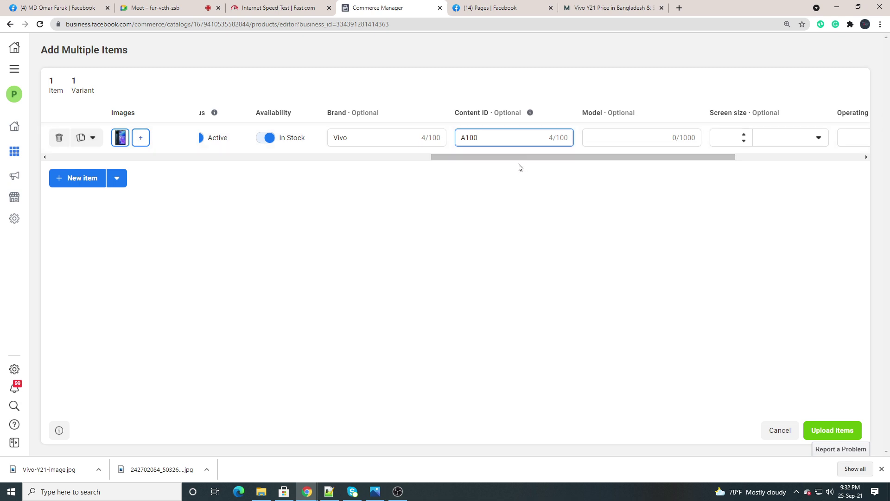
left_click_drag(518, 151, 568, 161)
Enter Y21 as the item's model after checking the Vivo Y21 product page
left_click(465, 137)
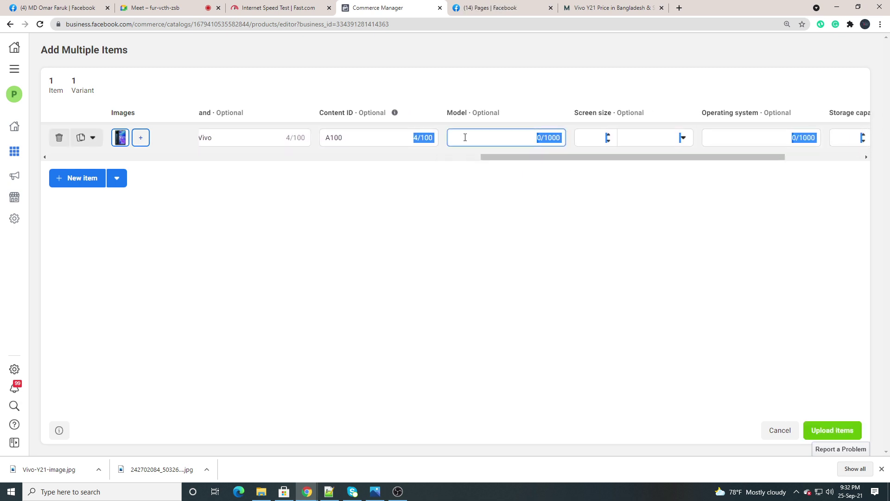
left_click(605, 8)
scroll(425, 176, "down", 2)
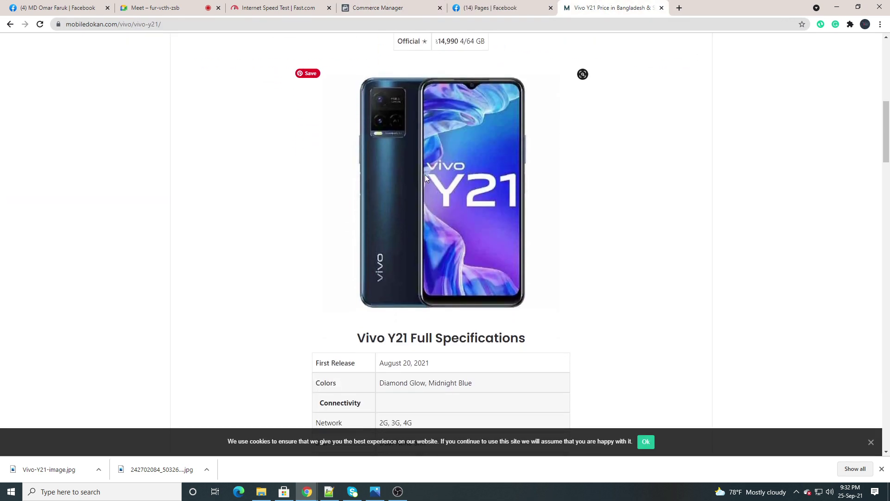
left_click(393, 8)
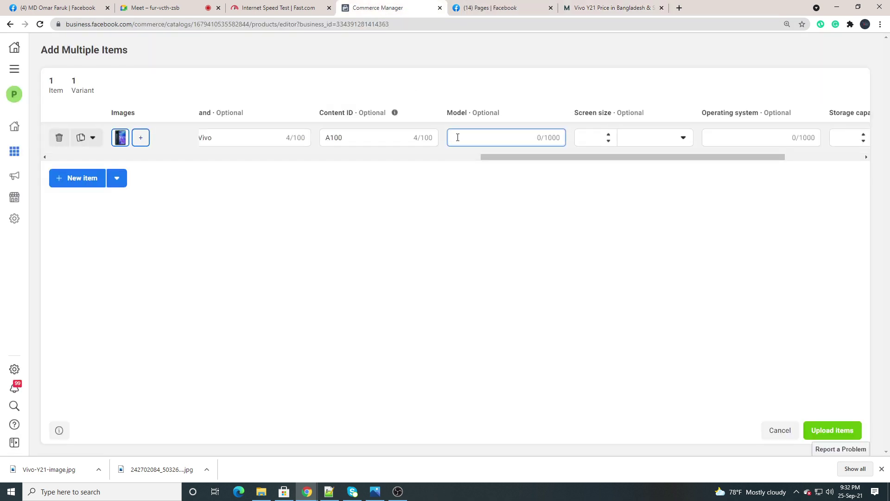
type("Y21")
left_click_drag(505, 156, 531, 156)
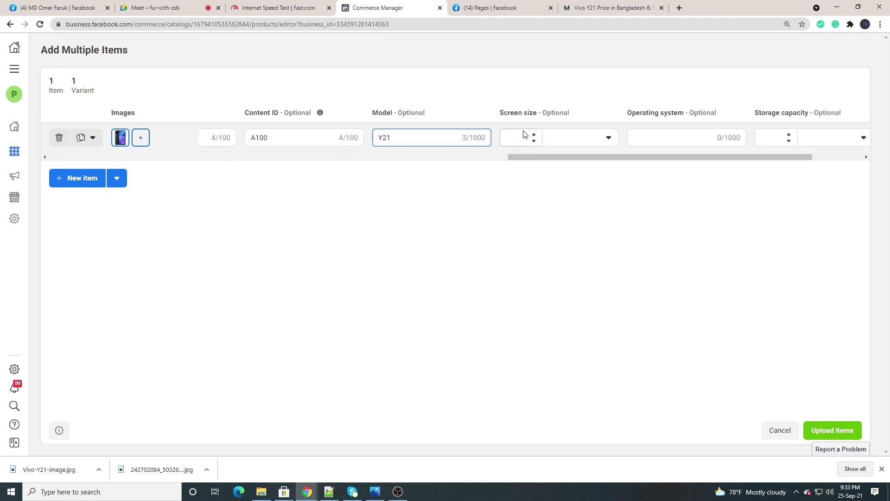
Look up the phone's screen specs, then close the screen size unit list without choosing
left_click(553, 140)
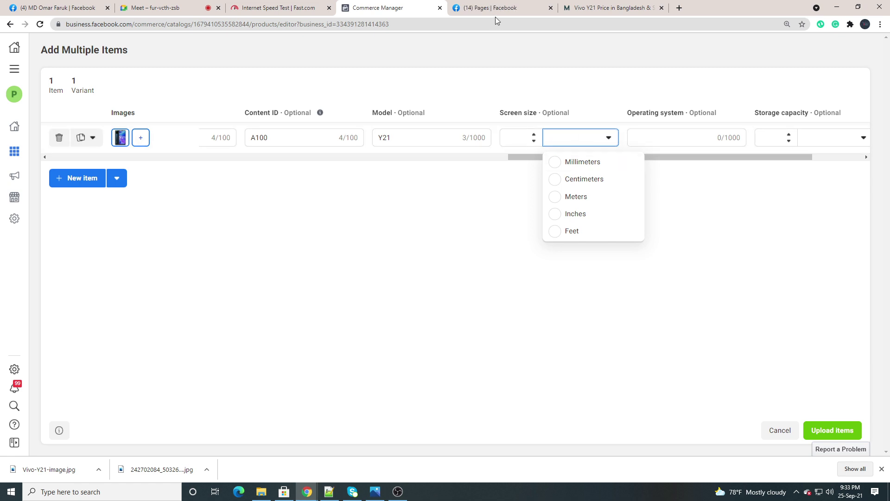
left_click(597, 7)
scroll(401, 315, "down", 3)
scroll(401, 315, "down", 6)
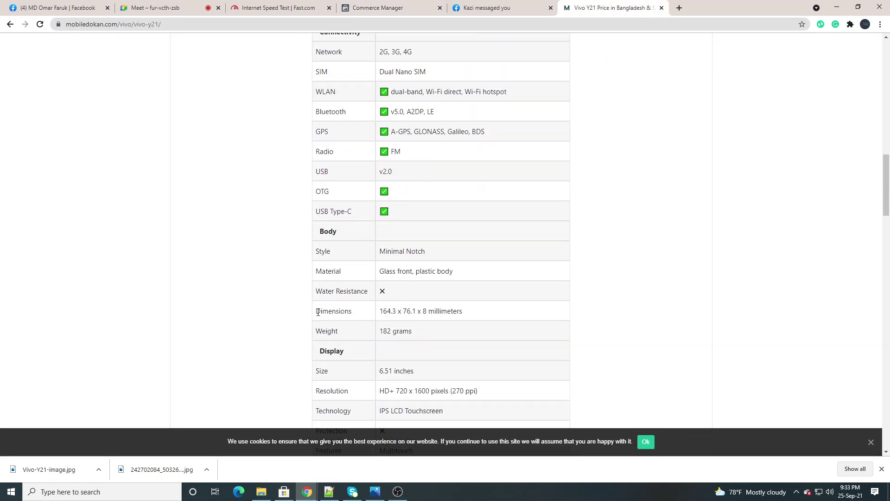
scroll(380, 327, "down", 1)
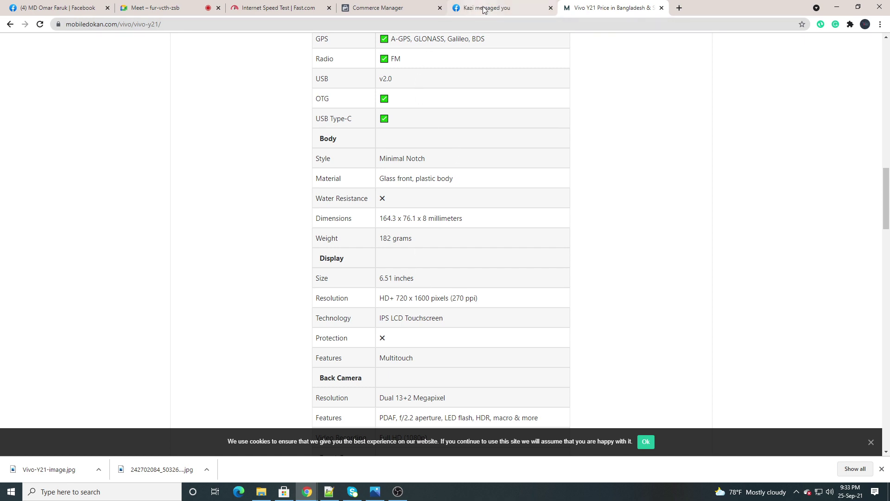
mouse_move(483, 10)
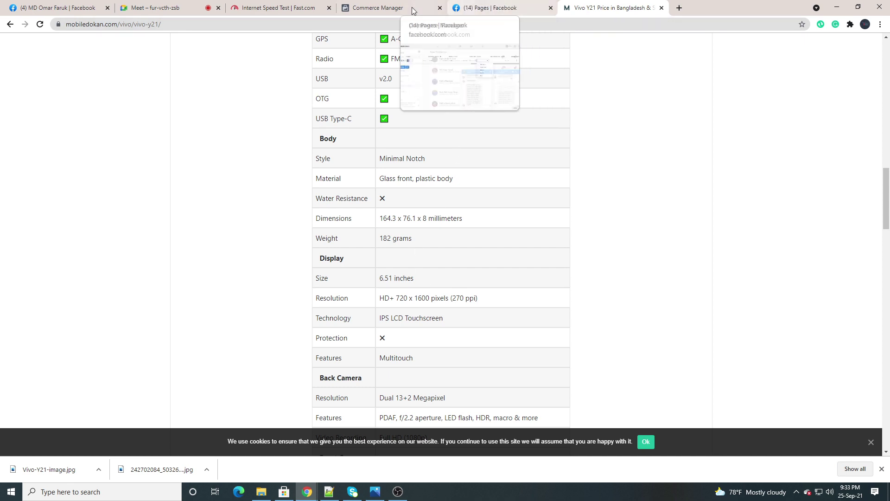
left_click(405, 10)
left_click(508, 229)
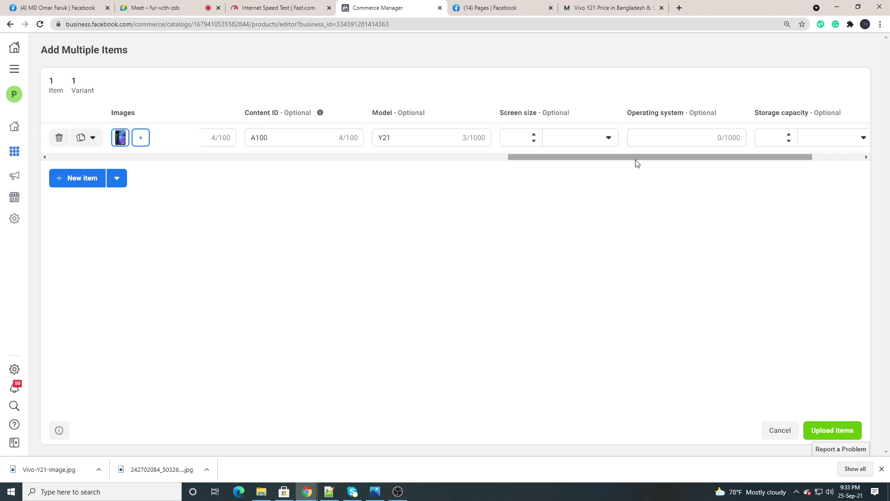
Enter blue as the colour and set the storage capacity unit to Gb
left_click_drag(635, 163, 688, 166)
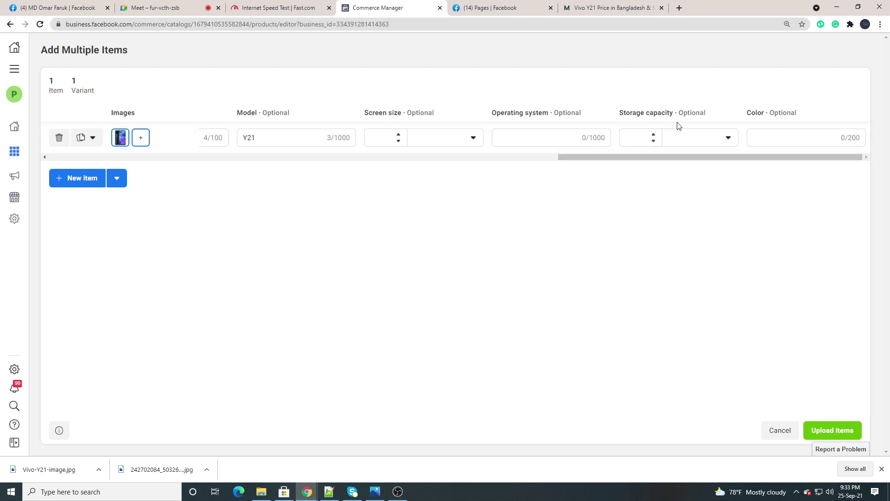
left_click(678, 138)
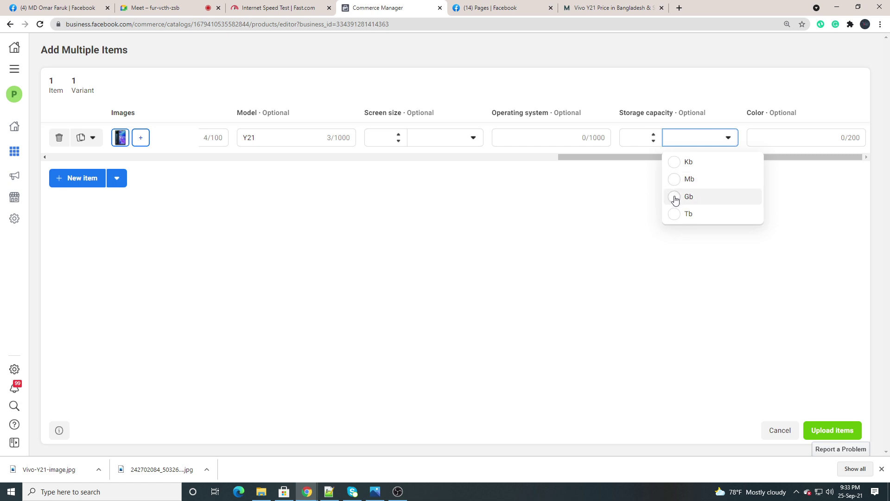
left_click(776, 139)
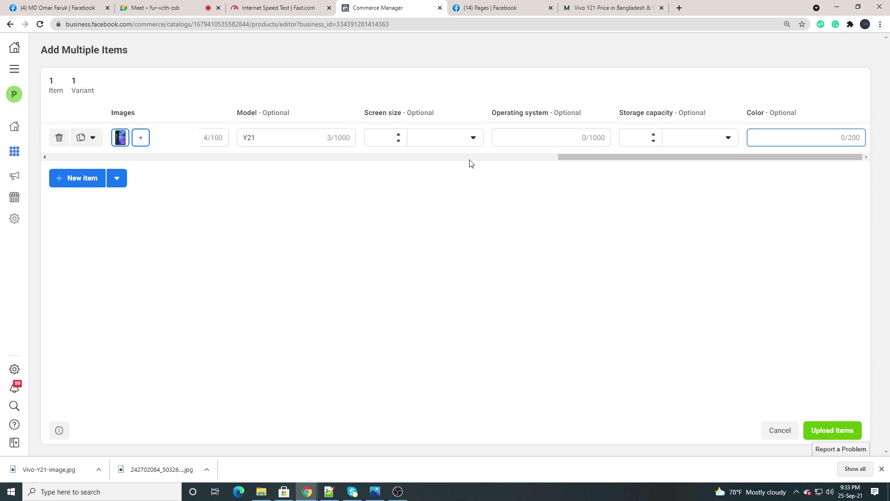
left_click_drag(570, 157, 719, 167)
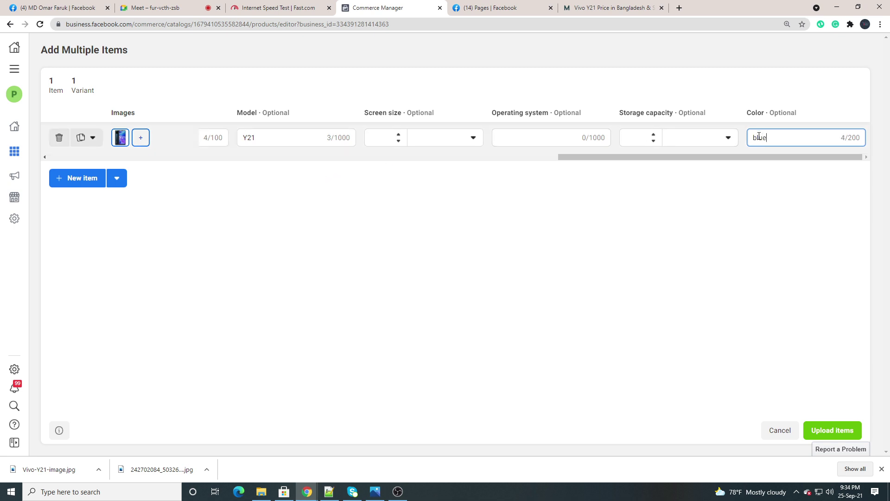
left_click(711, 139)
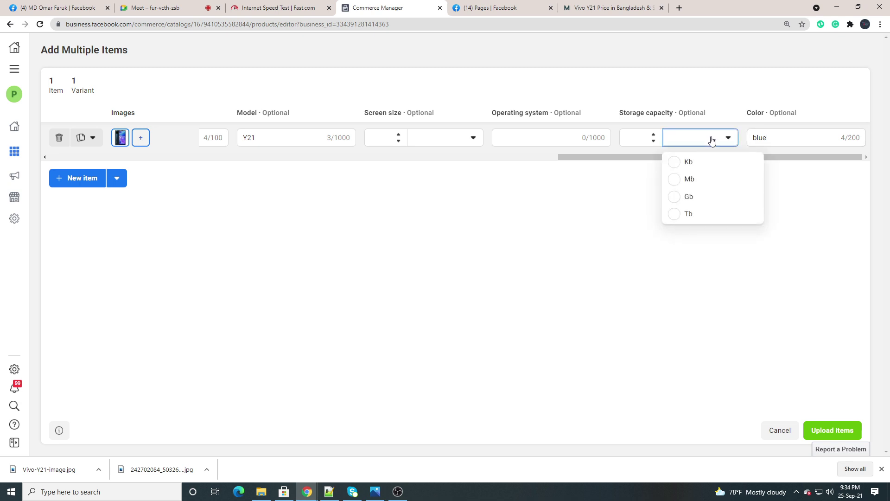
left_click(675, 198)
Set the screen size unit to Inches, ready to fill in the operating system
left_click(513, 137)
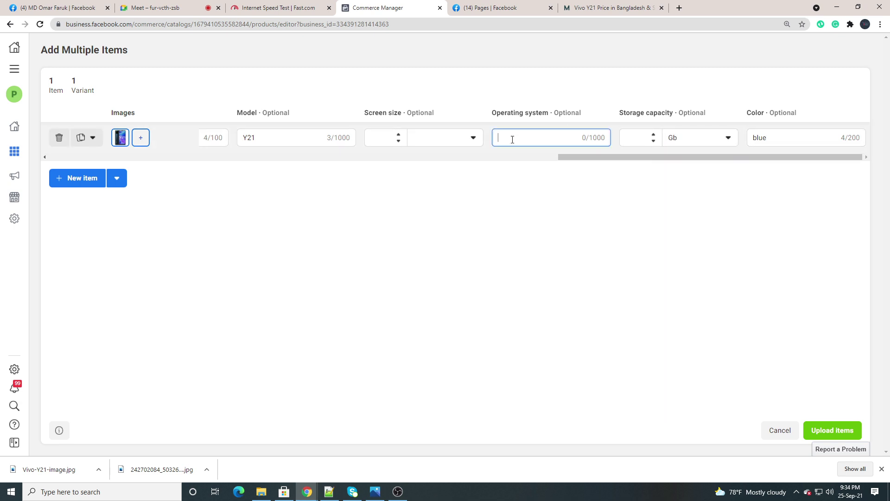
left_click(431, 138)
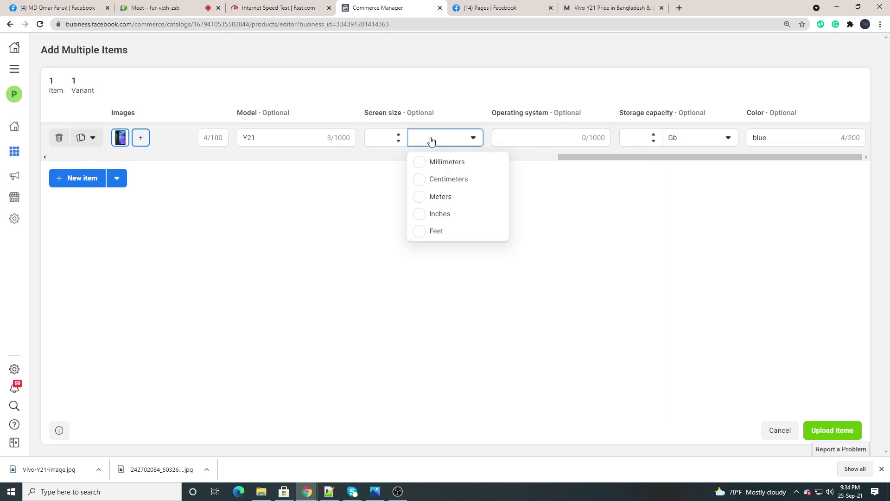
left_click(420, 215)
left_click(539, 141)
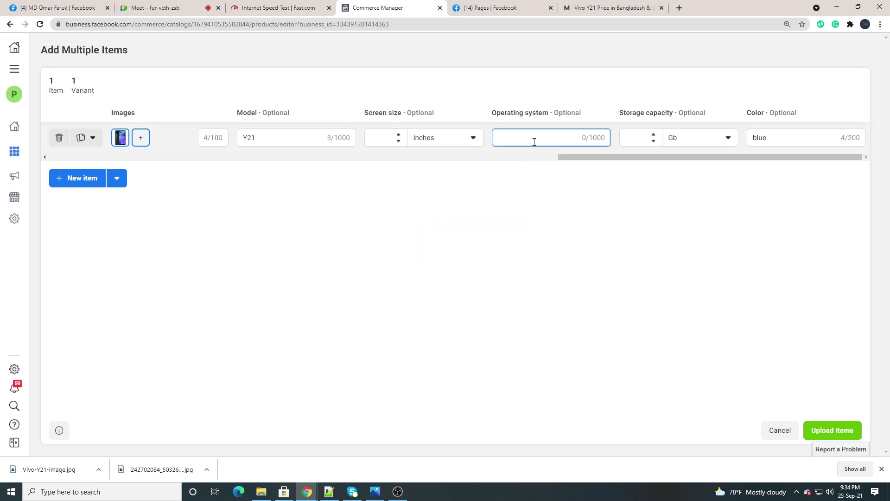
Review the Vivo Y21 specifications on mobiledokan, then return to the Add Multiple Items form
left_click(588, 7)
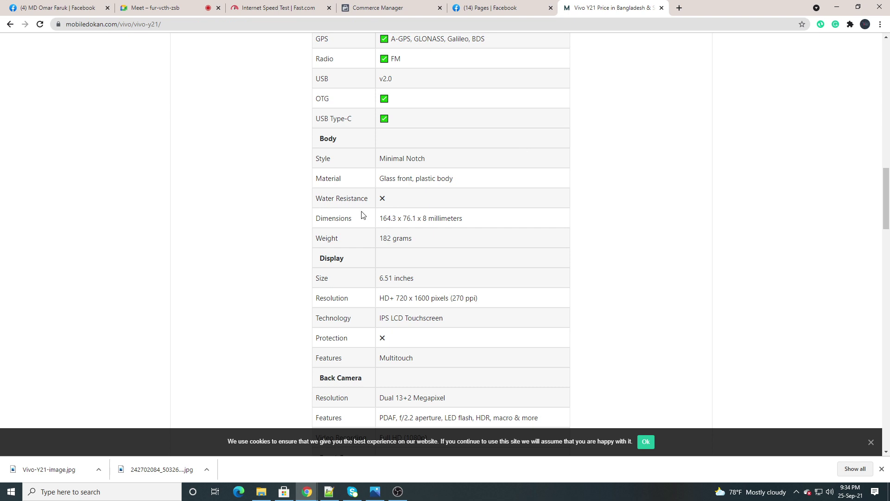
scroll(355, 210, "up", 3)
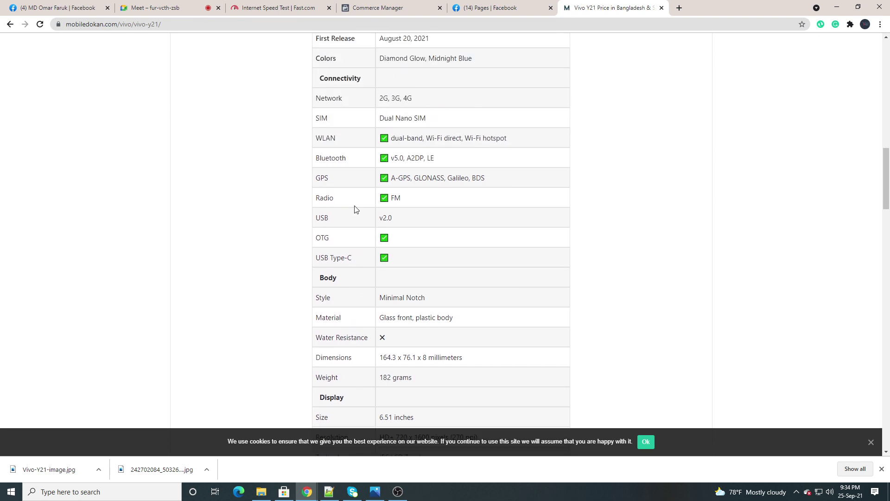
scroll(355, 209, "up", 2)
scroll(331, 208, "down", 3)
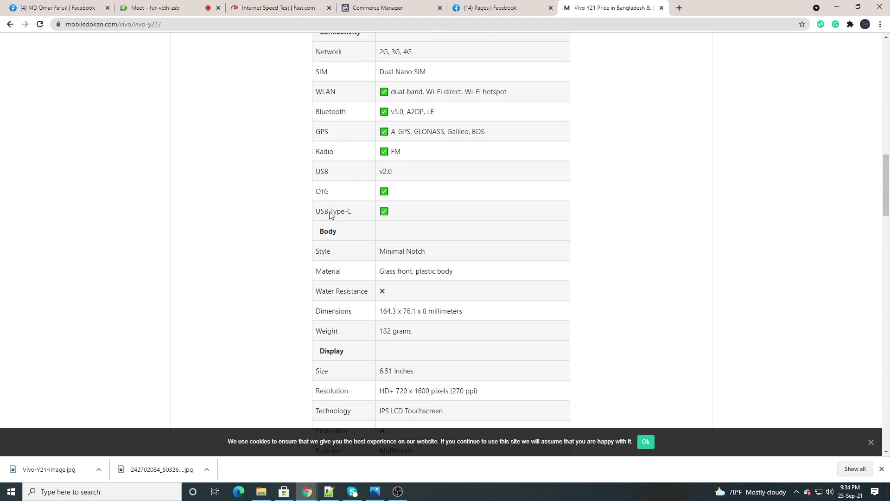
scroll(331, 214, "down", 8)
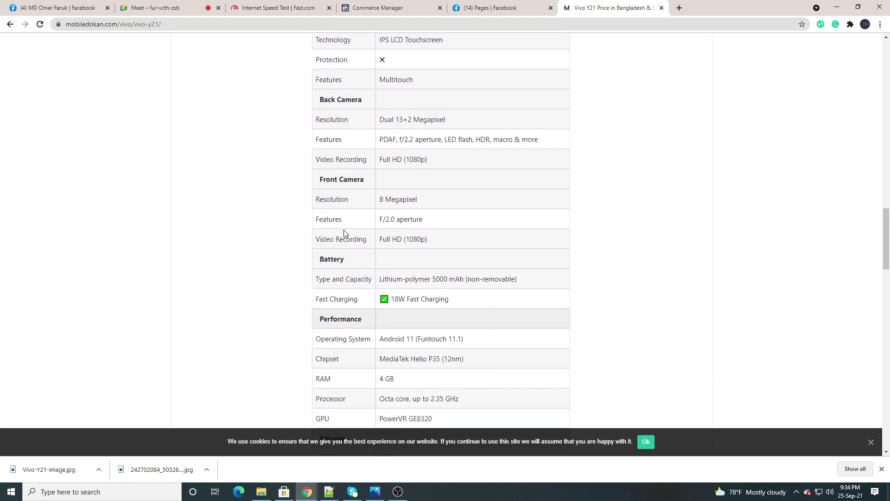
scroll(337, 250, "down", 5)
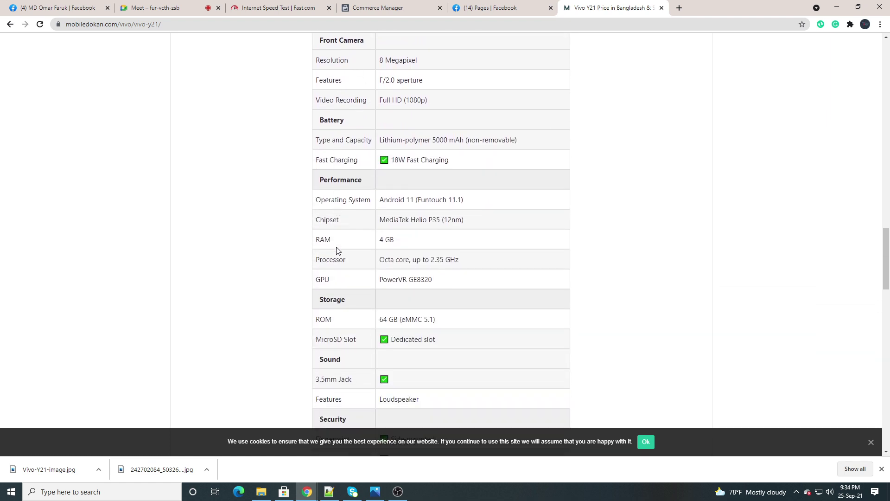
scroll(337, 250, "down", 4)
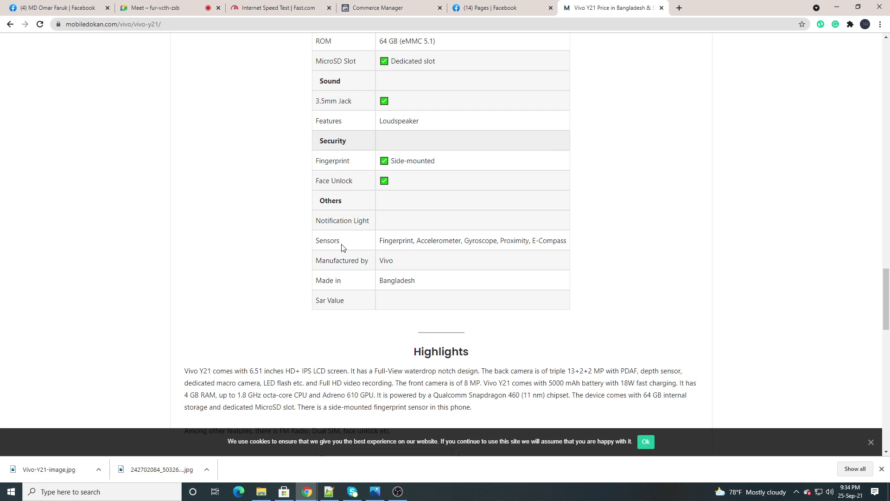
scroll(343, 246, "up", 5)
left_click(398, 10)
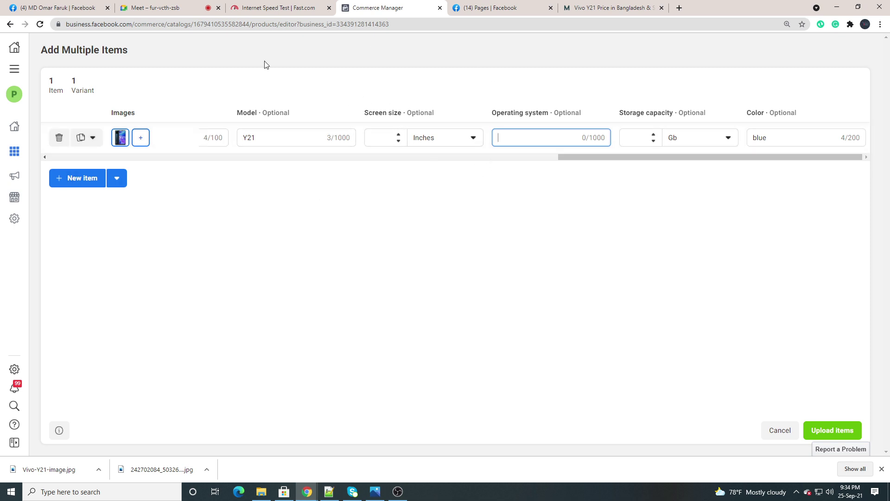
Upload the Vivo Y21 item and confirm the success dialog to view the catalog's Items list
left_click(828, 437)
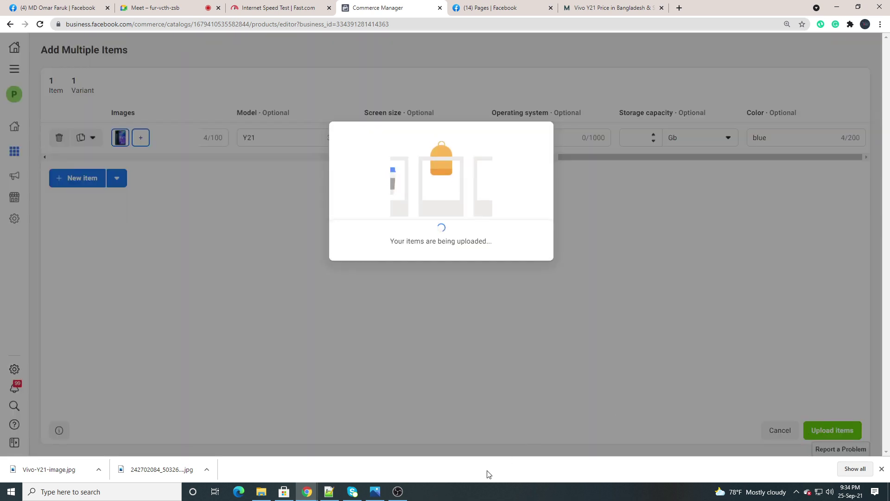
left_click(391, 495)
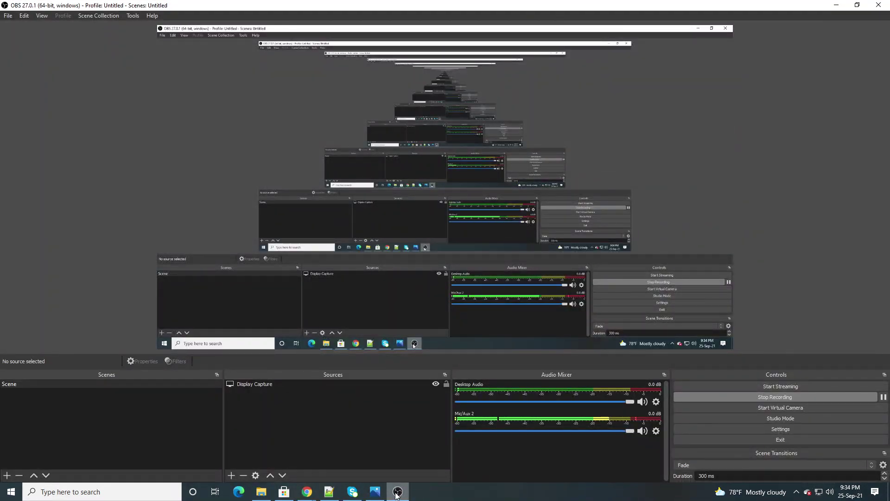
left_click(396, 495)
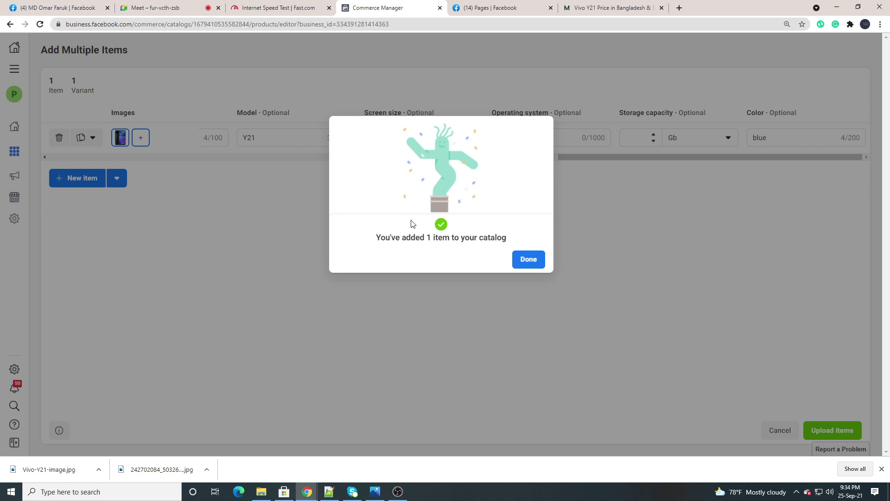
left_click(529, 260)
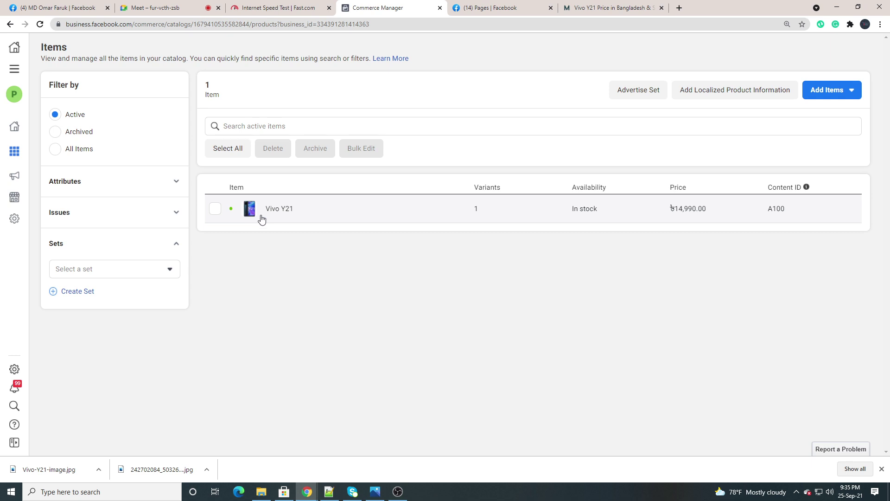
left_click(262, 216)
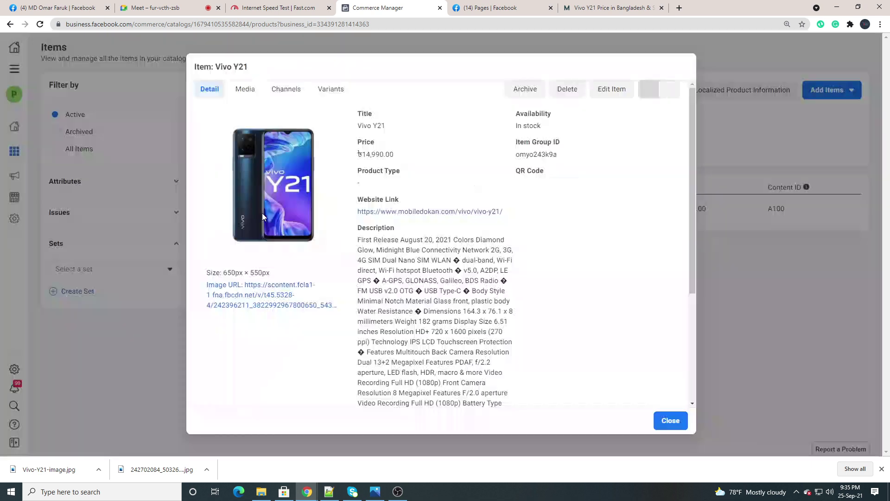
scroll(282, 209, "down", 3)
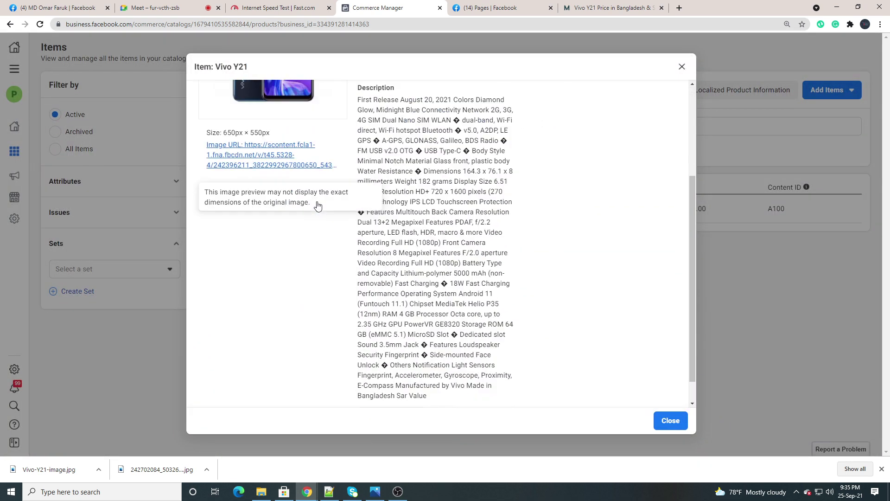
scroll(311, 195, "up", 3)
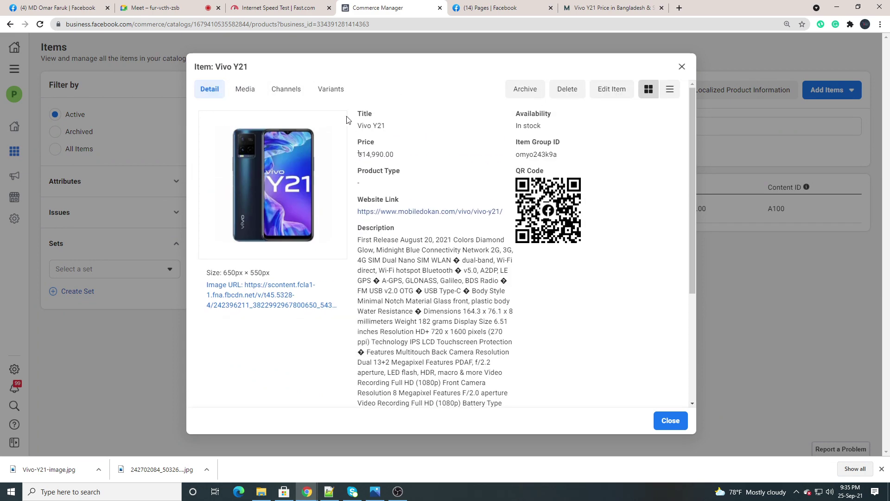
scroll(330, 197, "down", 5)
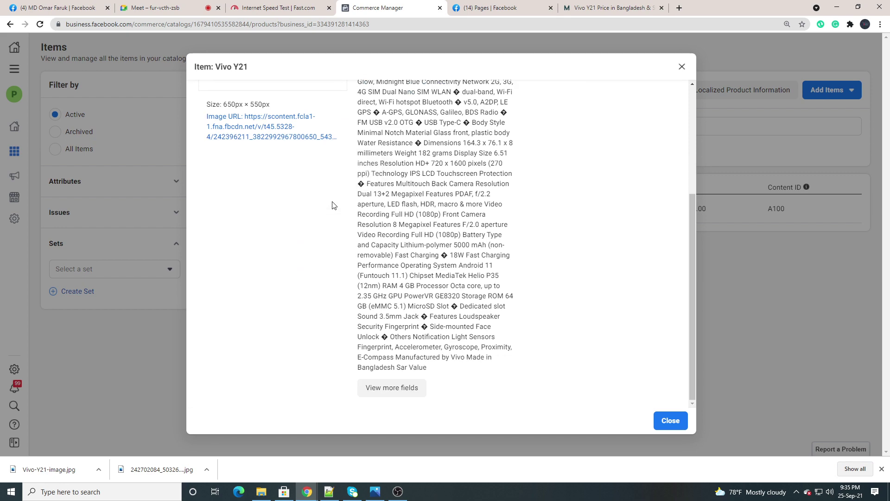
scroll(332, 205, "up", 5)
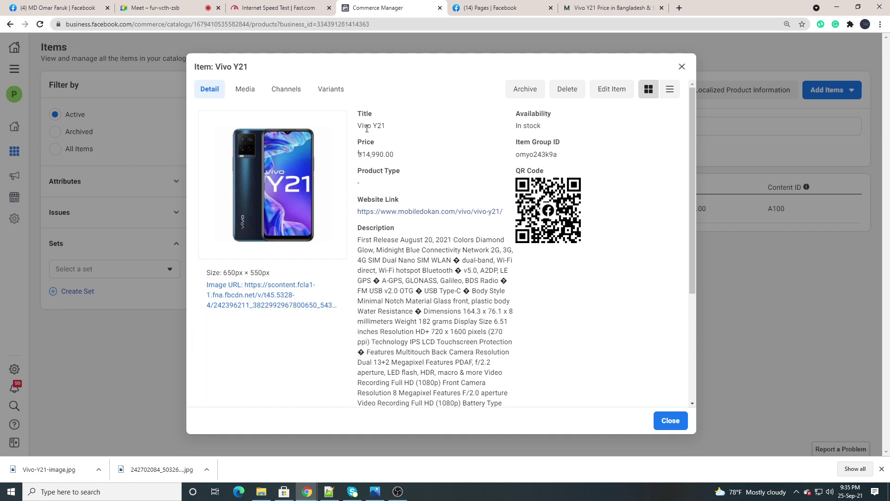
left_click_drag(392, 126, 359, 112)
left_click_drag(410, 154, 339, 162)
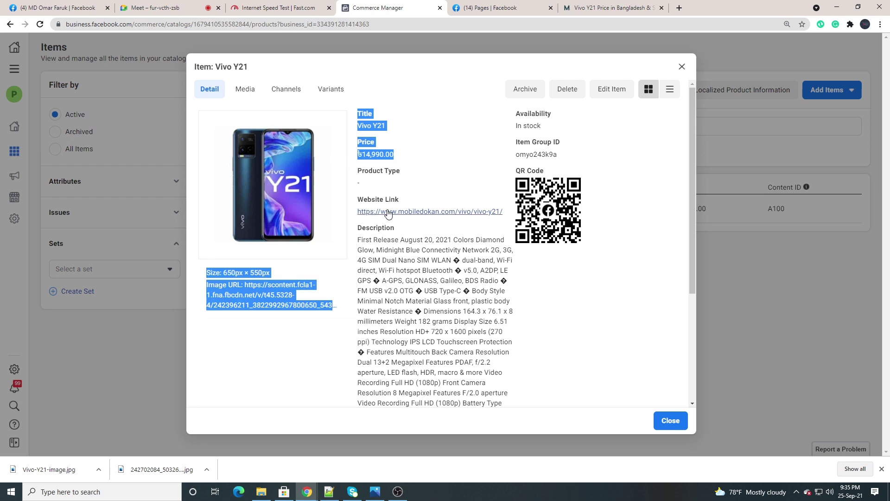
scroll(389, 211, "down", 4)
scroll(429, 235, "up", 5)
left_click_drag(344, 263, 239, 181)
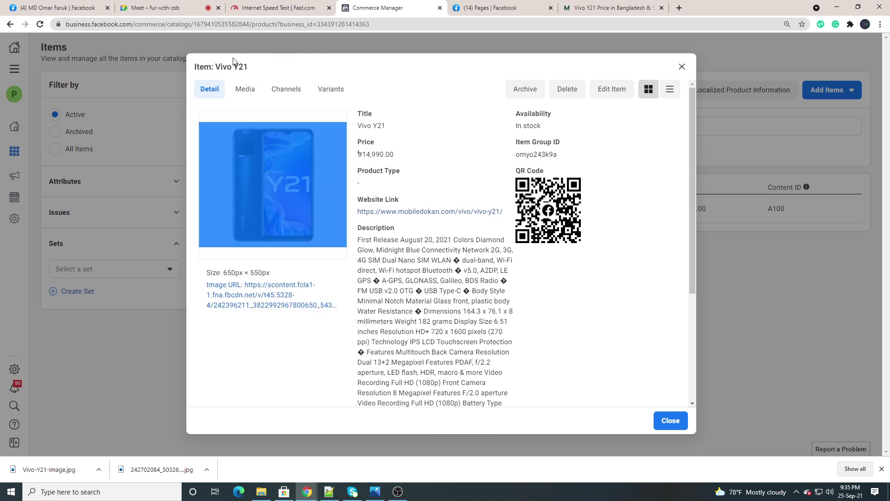
left_click(254, 103)
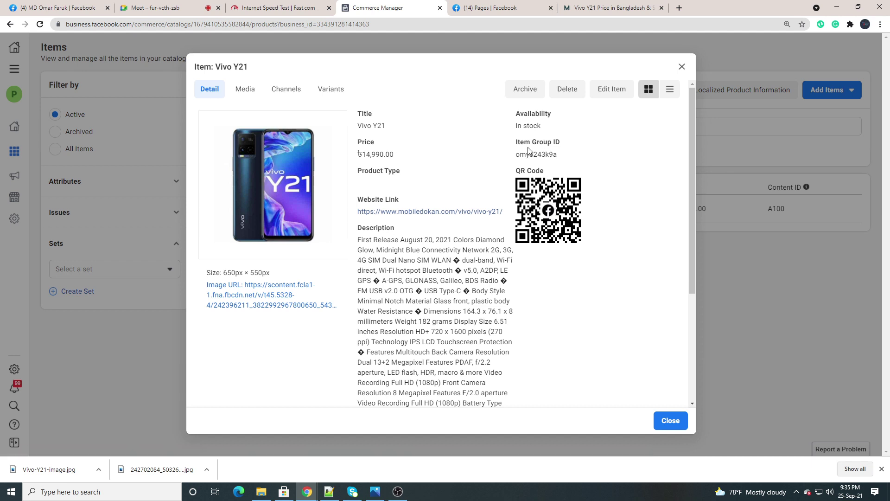
key("ctrl+a")
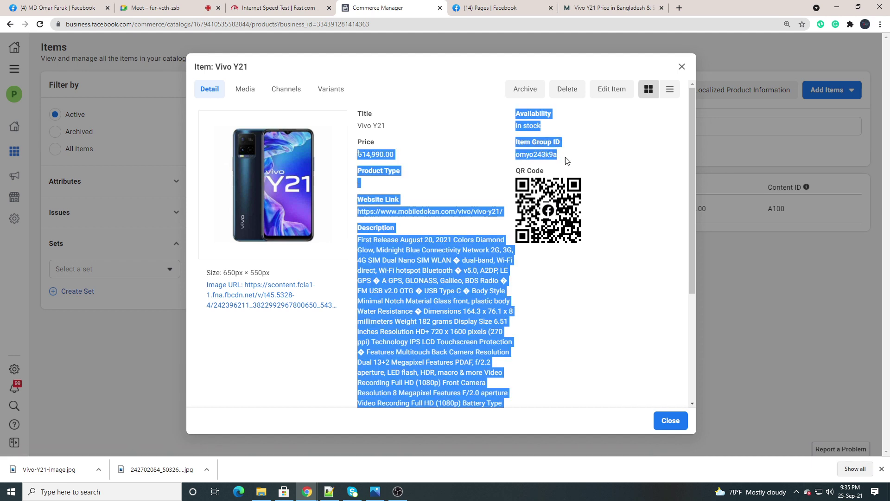
left_click(574, 151)
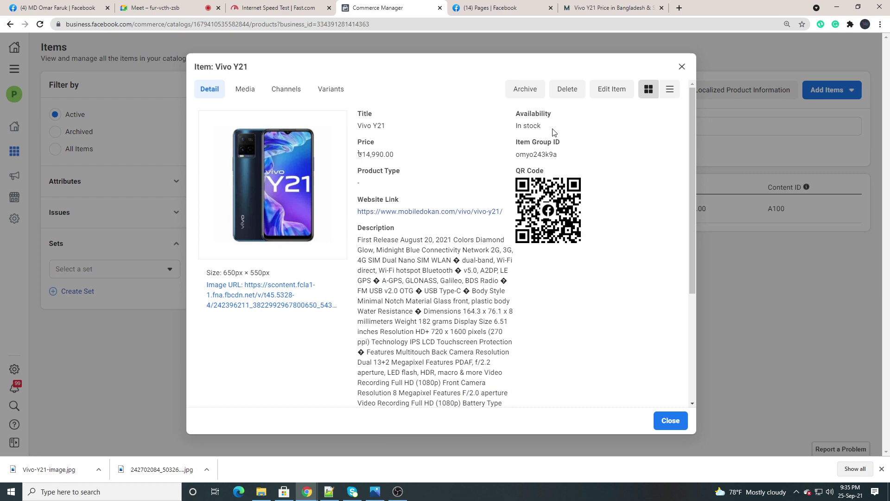
key("ctrl+a")
left_click(595, 195)
scroll(501, 253, "down", 4)
scroll(500, 252, "up", 4)
scroll(398, 238, "down", 3)
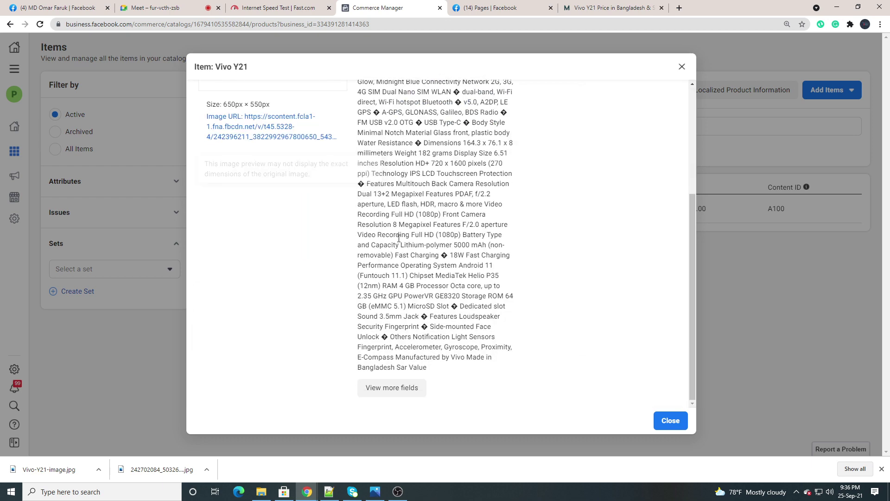
scroll(401, 243, "up", 3)
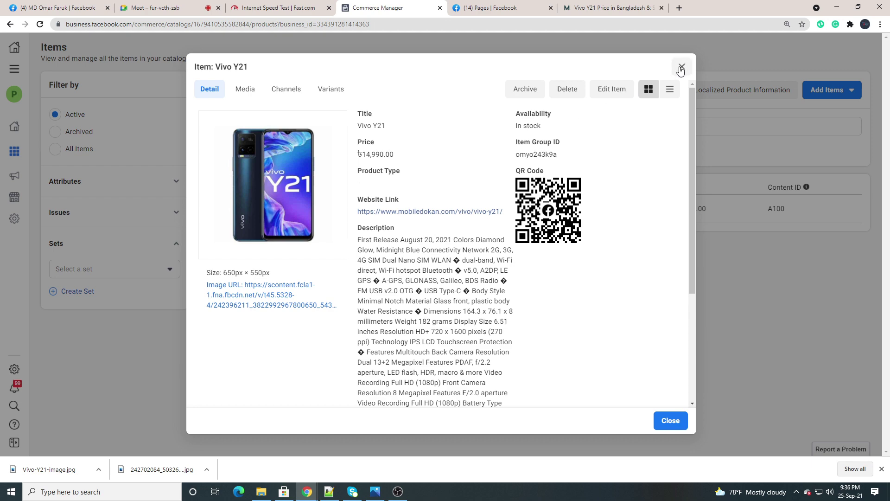
scroll(354, 245, "down", 3)
scroll(354, 244, "up", 3)
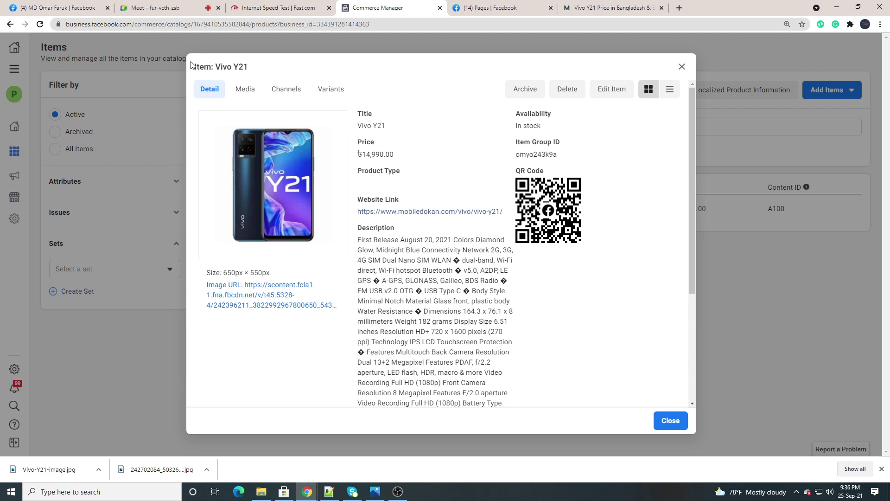
mouse_move(341, 254)
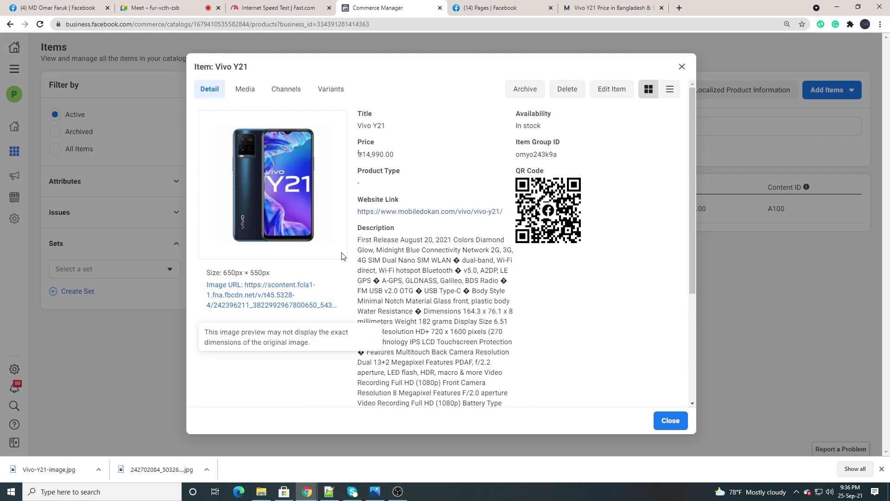
scroll(342, 255, "down", 5)
scroll(365, 227, "up", 6)
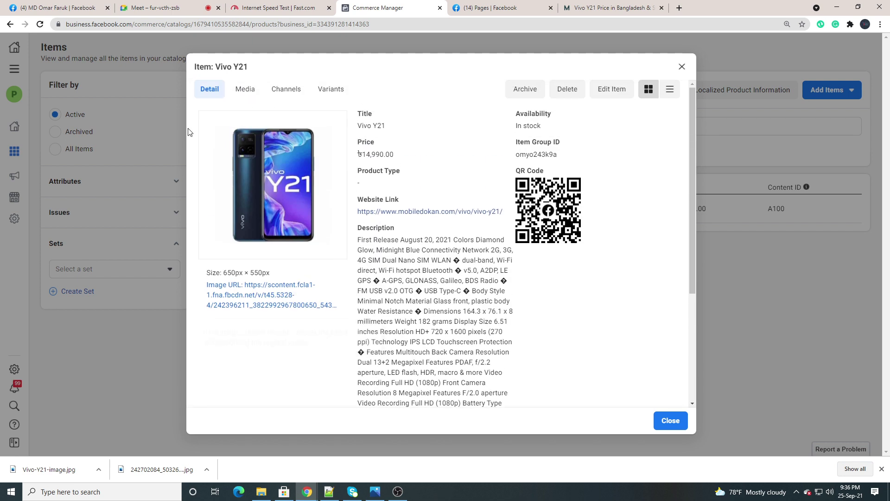
mouse_move(244, 185)
scroll(413, 298, "down", 3)
scroll(413, 279, "up", 3)
Close the Vivo Y21 details and search the items by content ID, trying A200, then A100
left_click(682, 66)
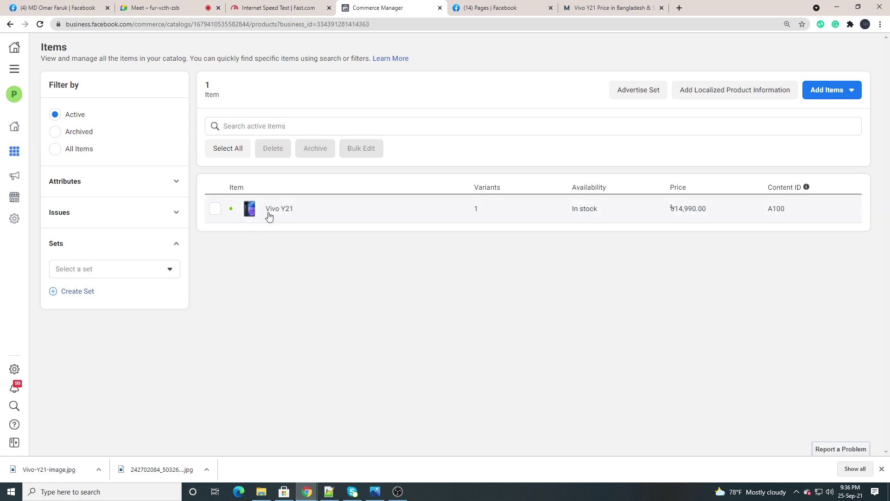
left_click(240, 126)
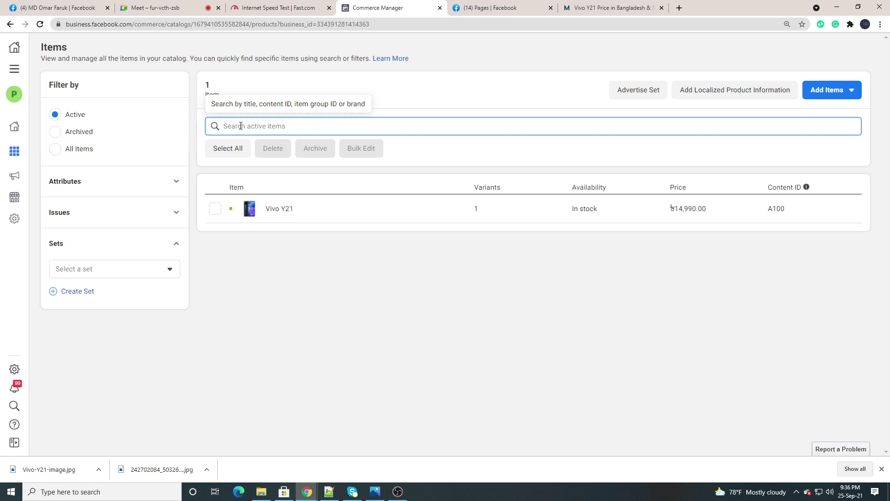
type("A10")
key("BackSpace")
type("200")
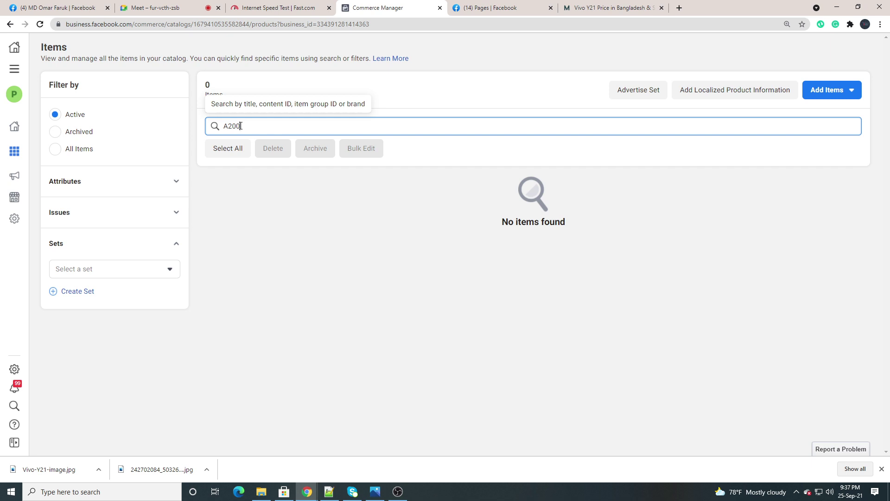
key("BackSpace")
key("BackSpace")
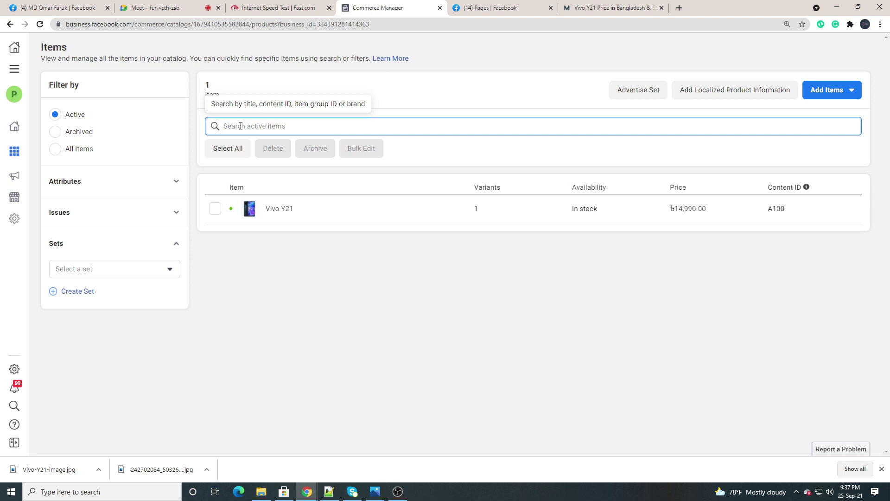
type("A100")
left_click(167, 7)
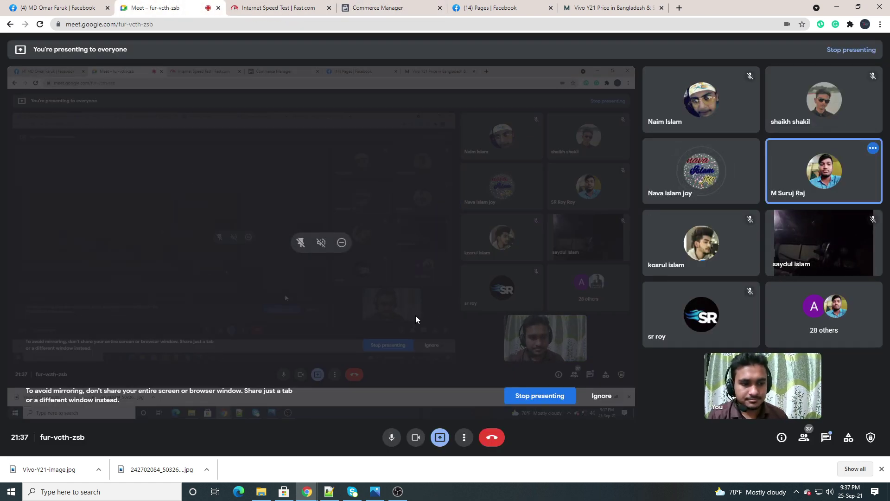
left_click(359, 5)
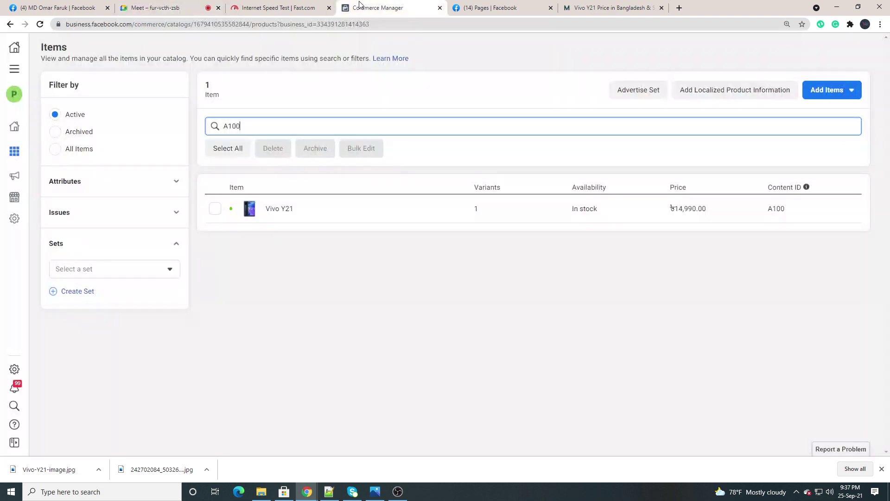
left_click(167, 6)
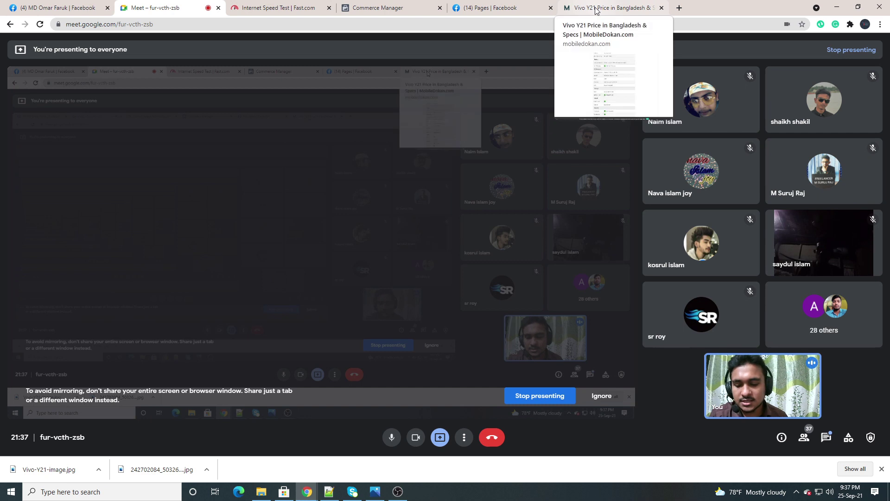
left_click(401, 15)
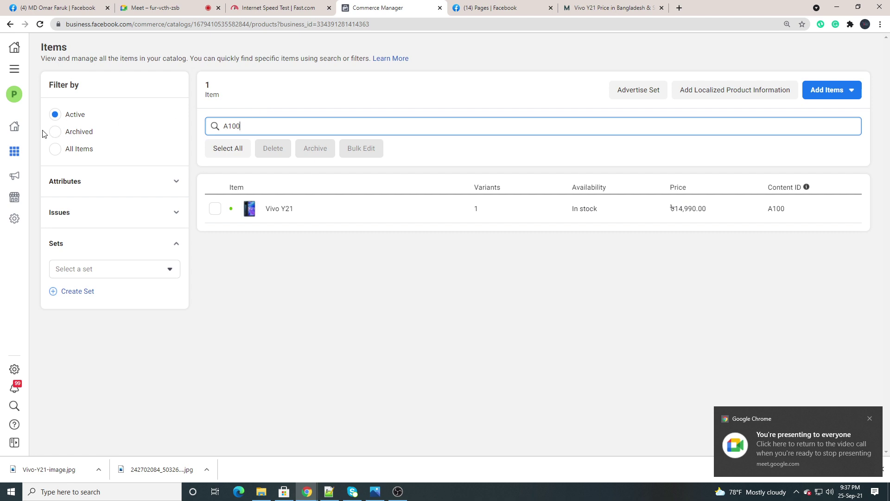
Open Business Settings from the All Tools menu
mouse_move(7, 153)
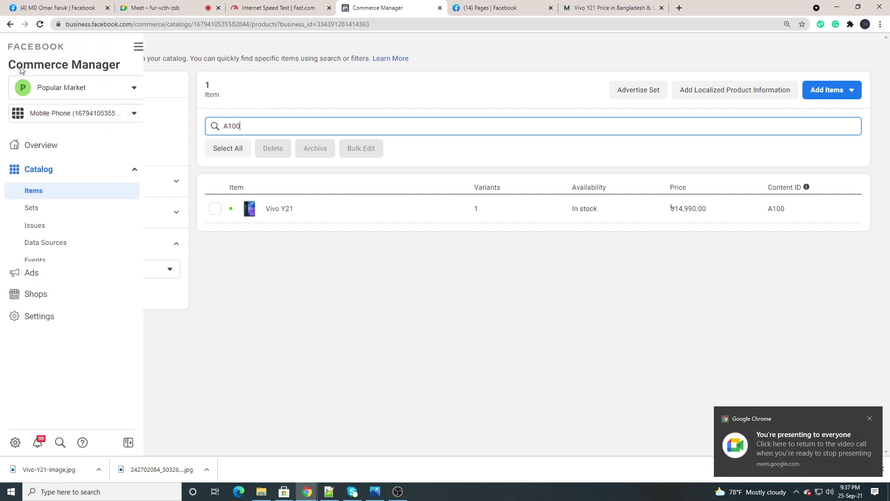
left_click(138, 48)
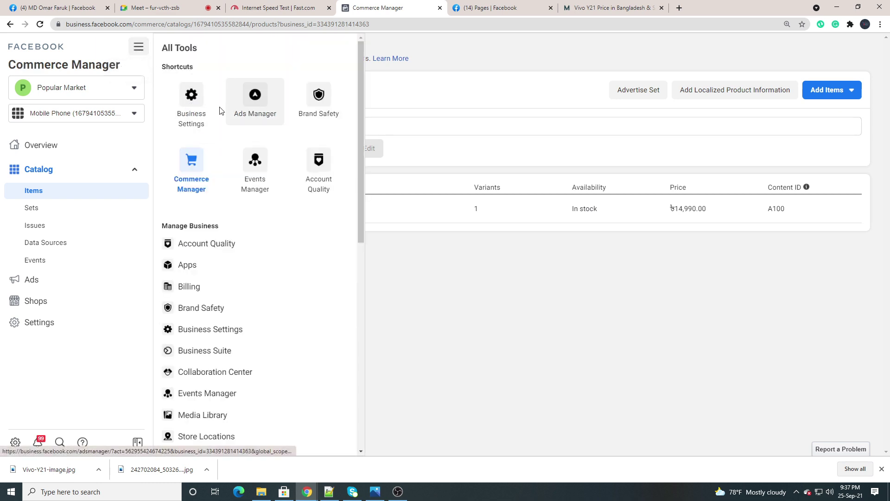
left_click(195, 107)
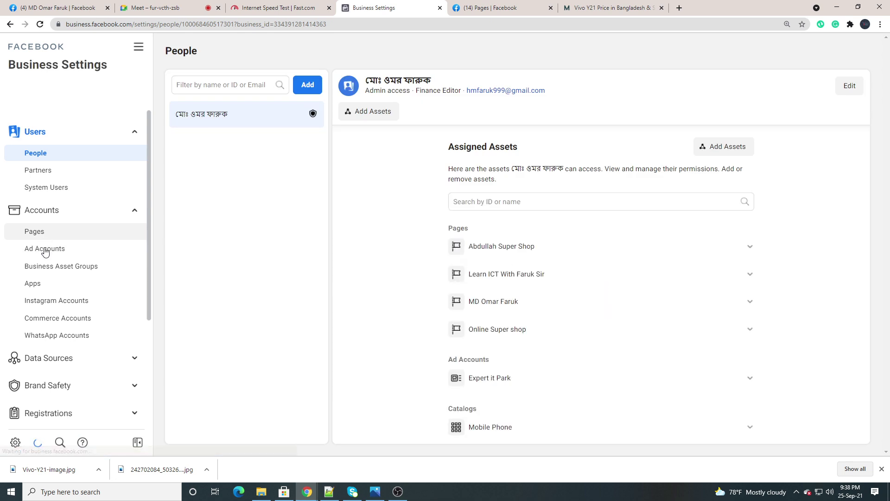
Select the Mobile Phone catalog under Data Sources > Catalogs and open it in Commerce Manager
left_click(49, 232)
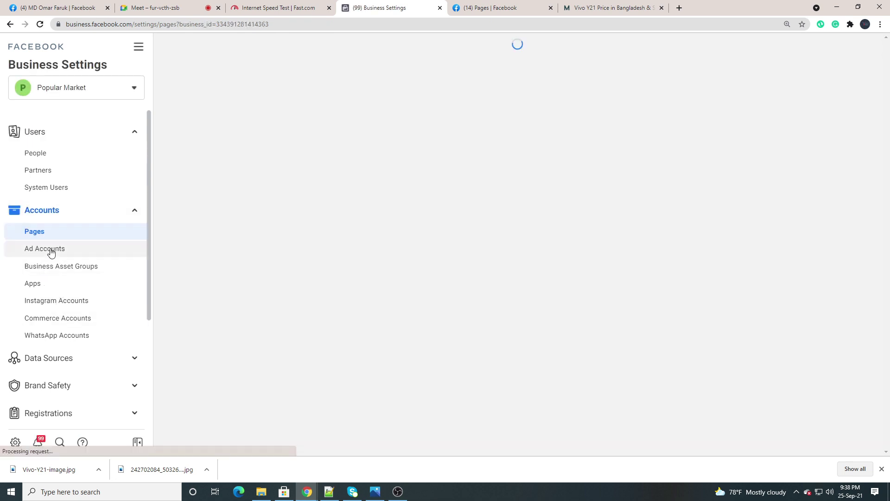
left_click(83, 211)
left_click(86, 238)
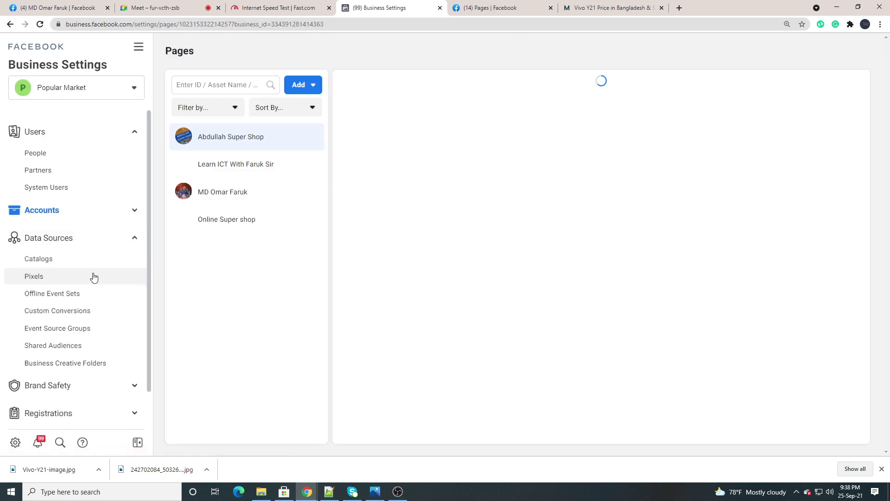
left_click(43, 259)
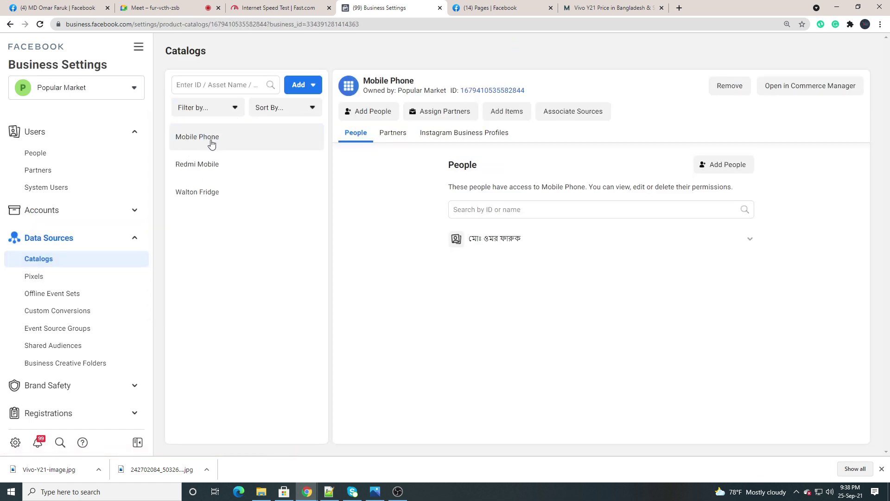
triple_click(211, 143)
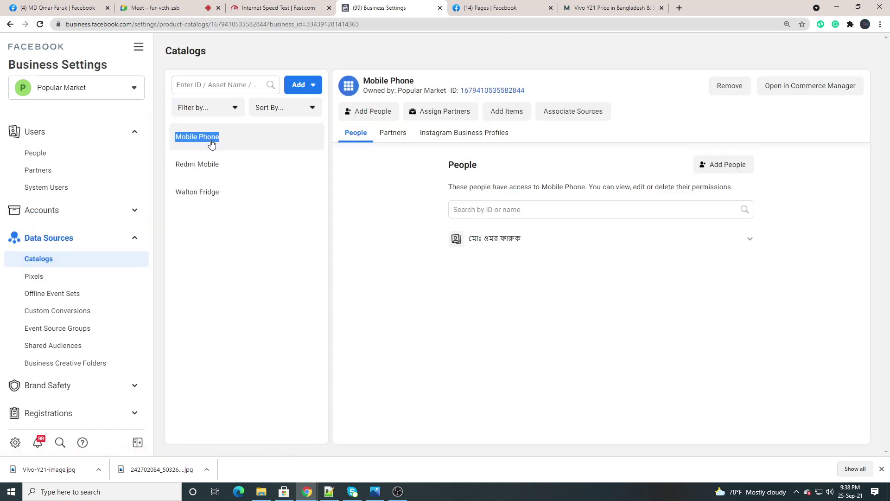
left_click(291, 264)
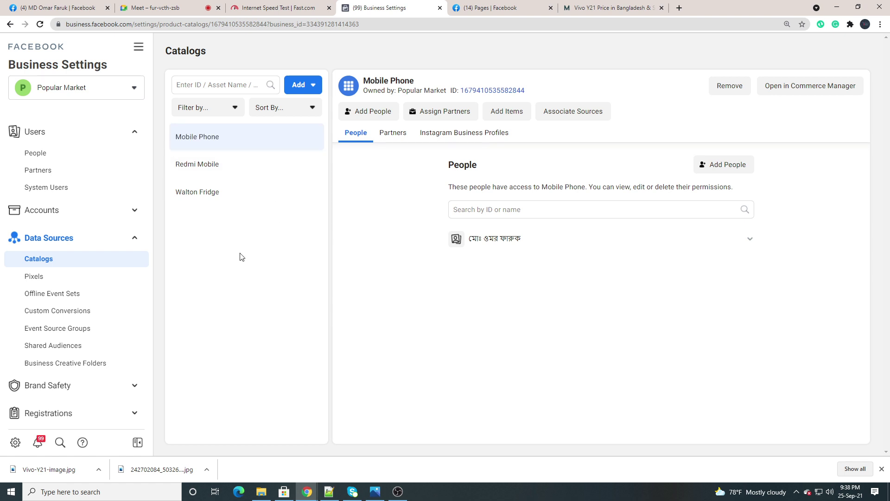
left_click(797, 85)
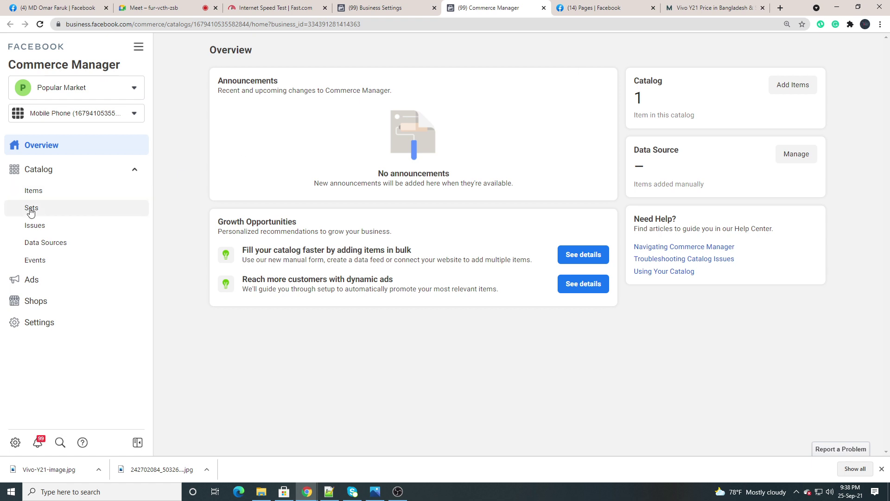
View the Mobile Phone catalog's Items list with Vivo Y21 in stock at ৳14,990.00
left_click(41, 195)
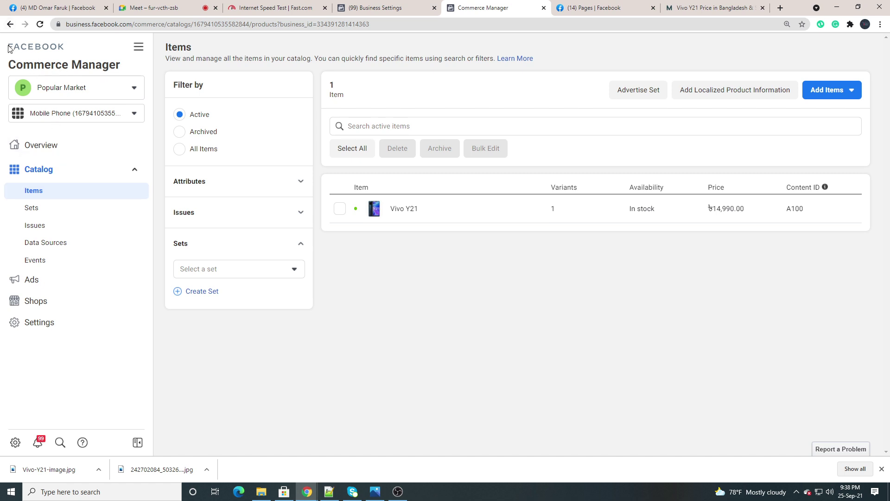
left_click(10, 24)
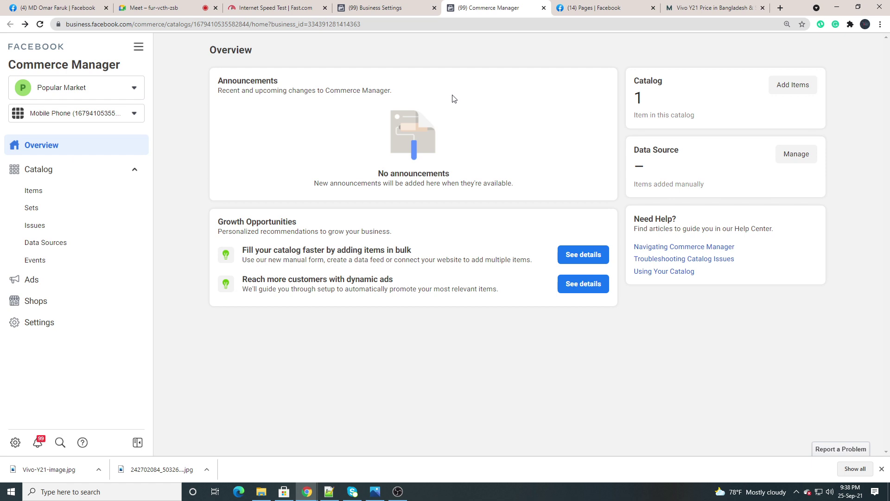
left_click(37, 195)
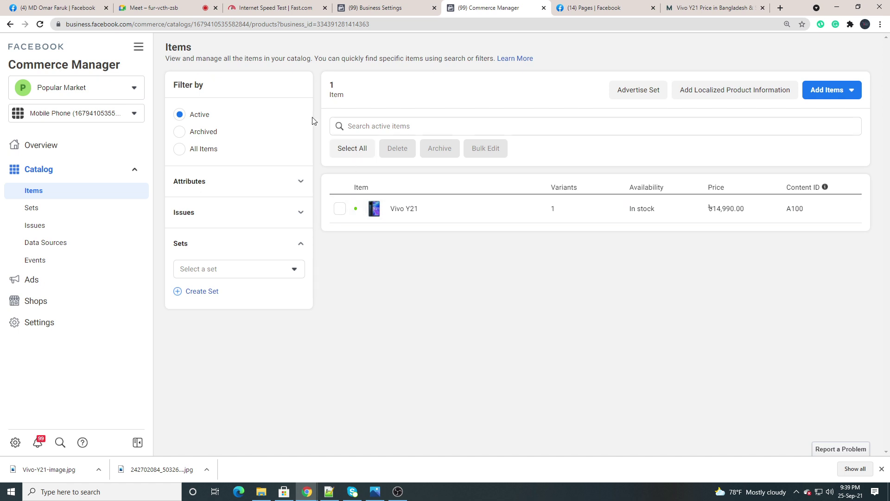
mouse_move(379, 217)
left_click(399, 208)
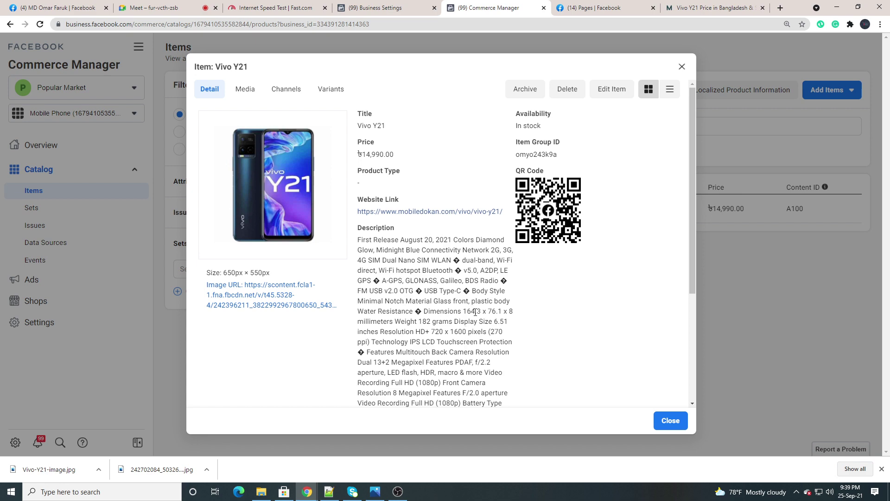
scroll(475, 312, "down", 4)
scroll(463, 297, "up", 4)
scroll(410, 258, "down", 1)
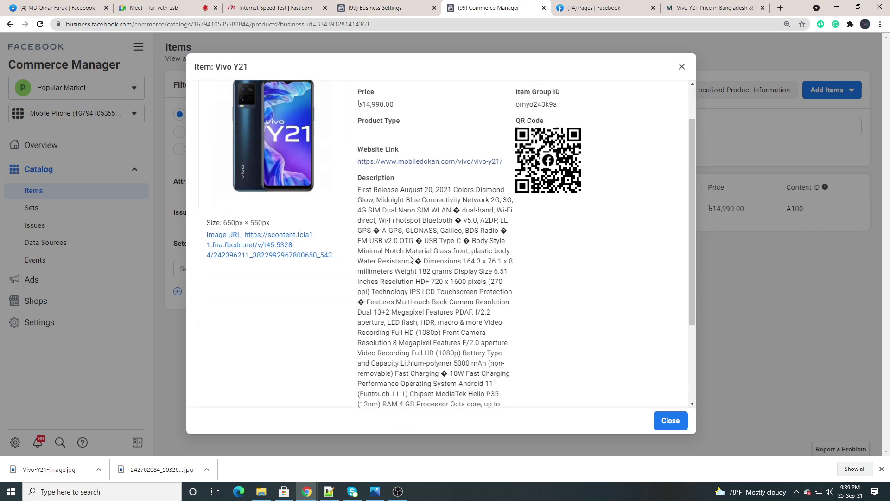
scroll(409, 258, "down", 3)
scroll(427, 264, "up", 4)
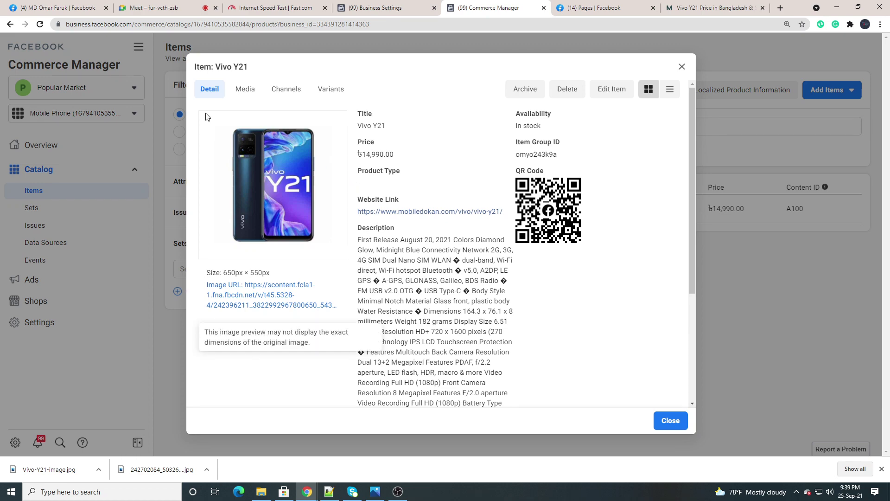
scroll(332, 225, "down", 4)
scroll(371, 243, "up", 4)
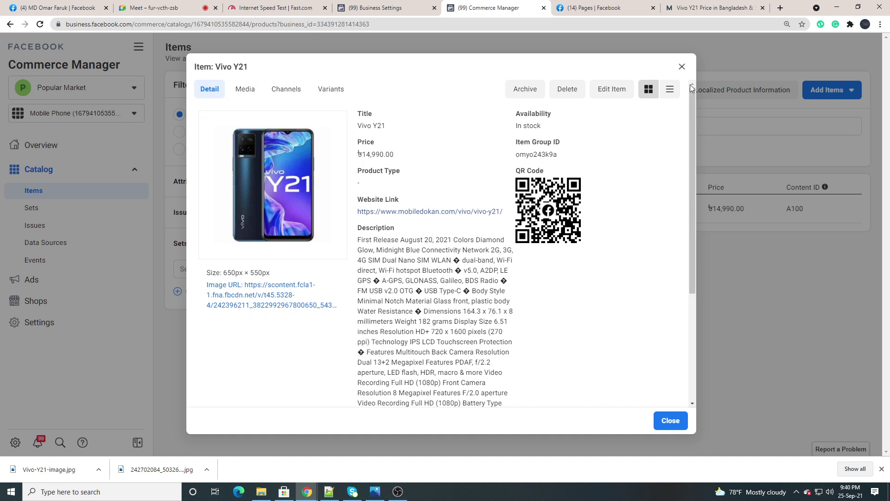
left_click(682, 69)
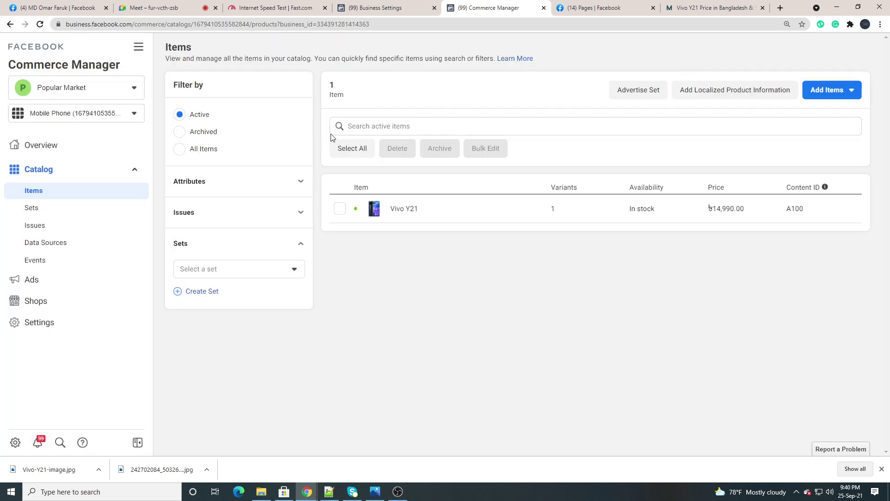
Return to the catalog's Items page and show the Add One Item / Add Multiple Items options
left_click(10, 26)
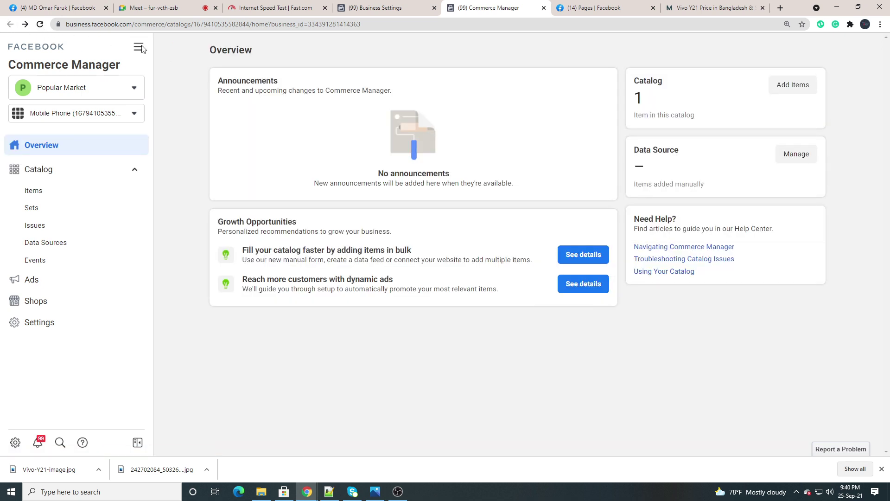
left_click(385, 9)
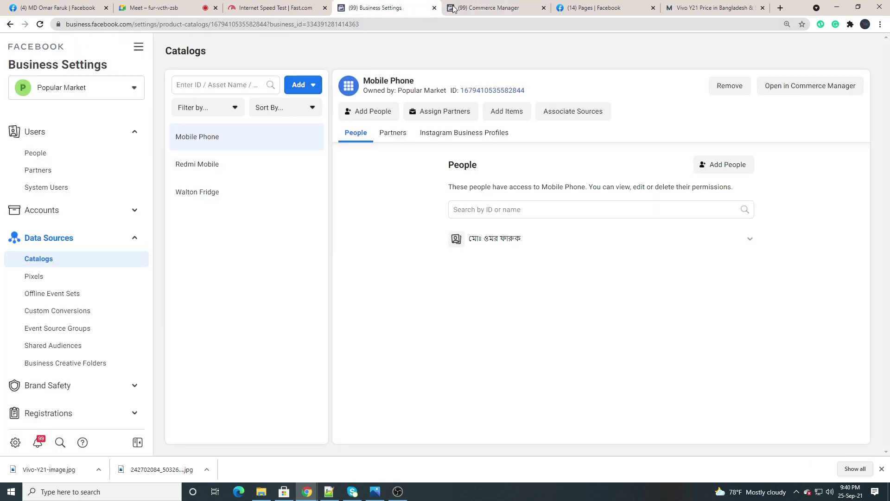
left_click(477, 8)
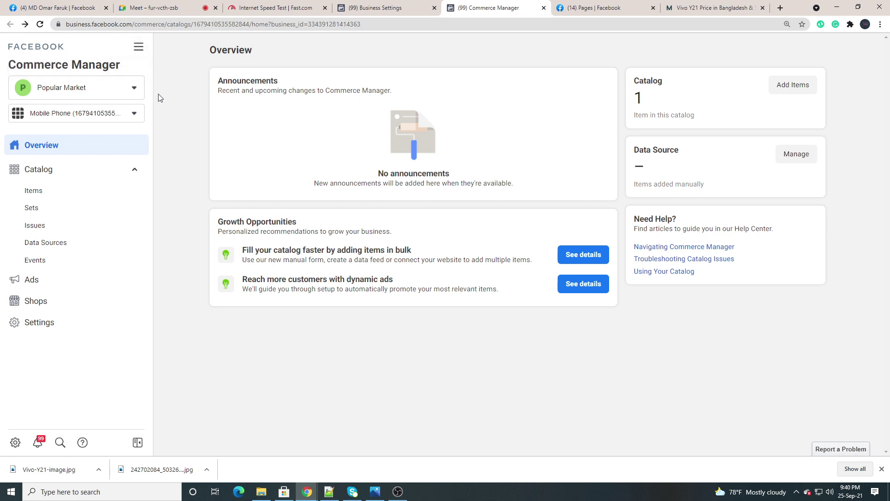
left_click(137, 49)
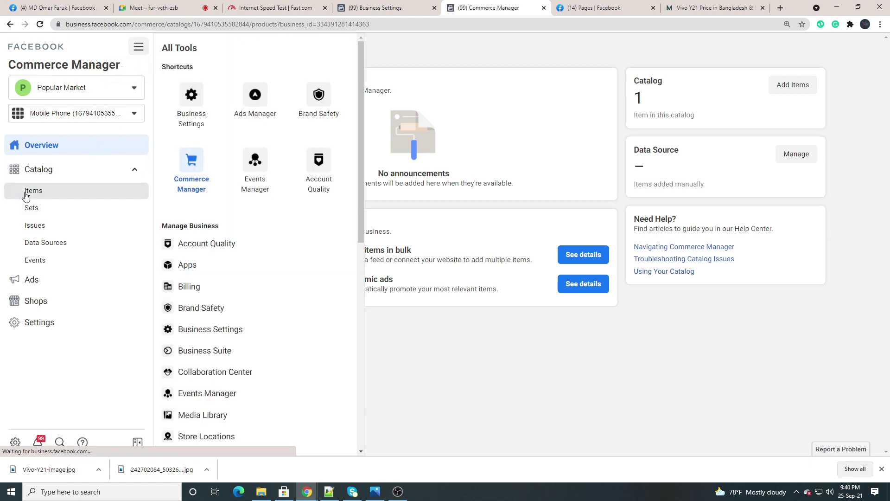
left_click(33, 192)
left_click(837, 91)
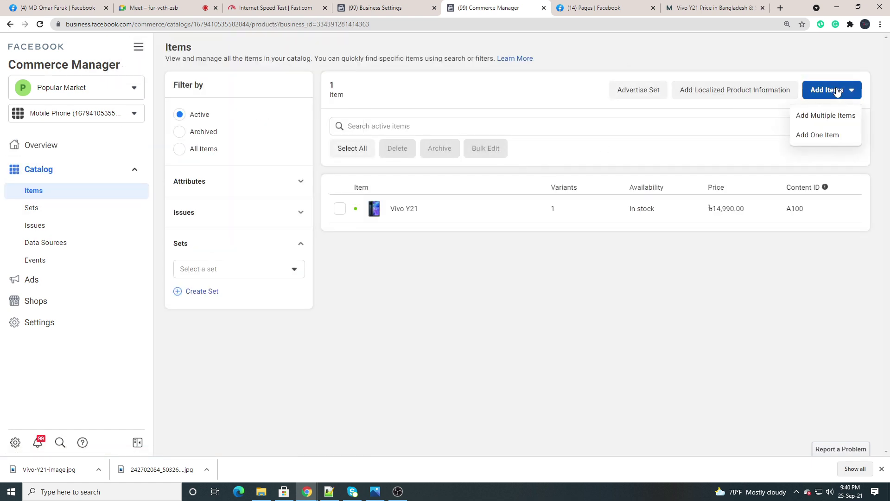
Choose Add Multiple Items with the Data Feed option and continue to the Use Bulk Upload page
left_click(815, 116)
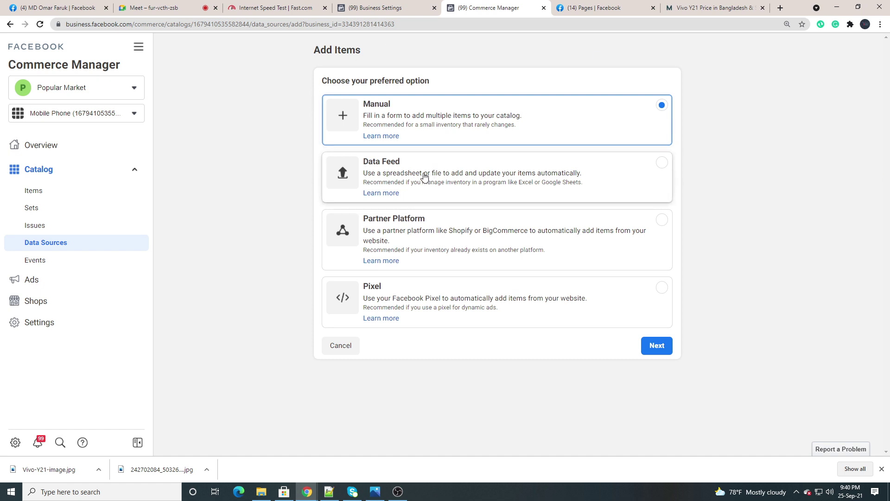
left_click(453, 183)
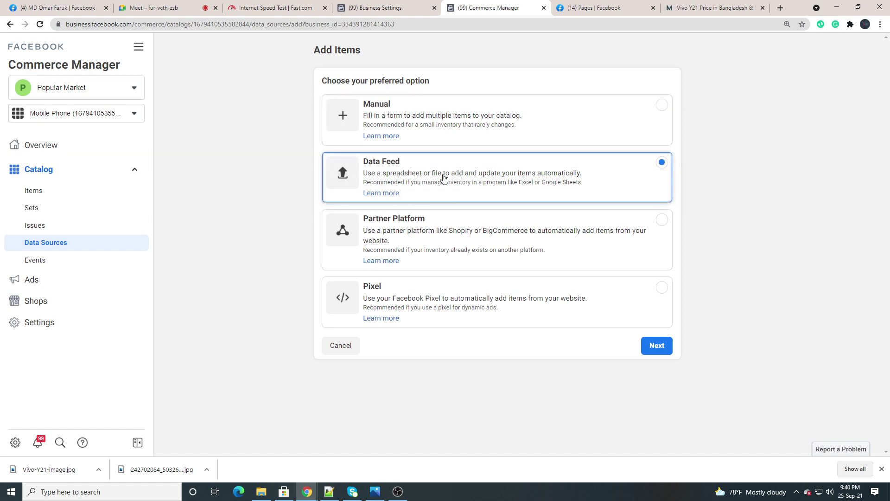
left_click(660, 351)
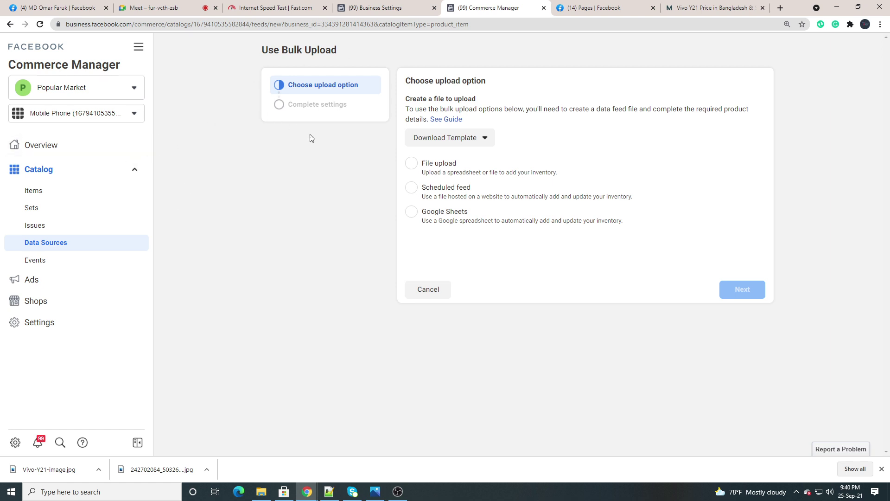
Download the catalog template as an Excel file and view the downloaded Vivo-Y21 image
left_click(445, 139)
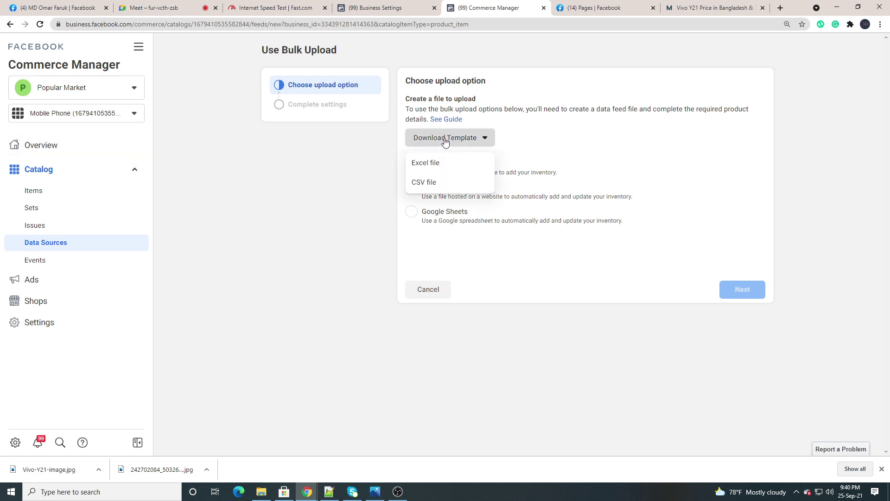
left_click(415, 164)
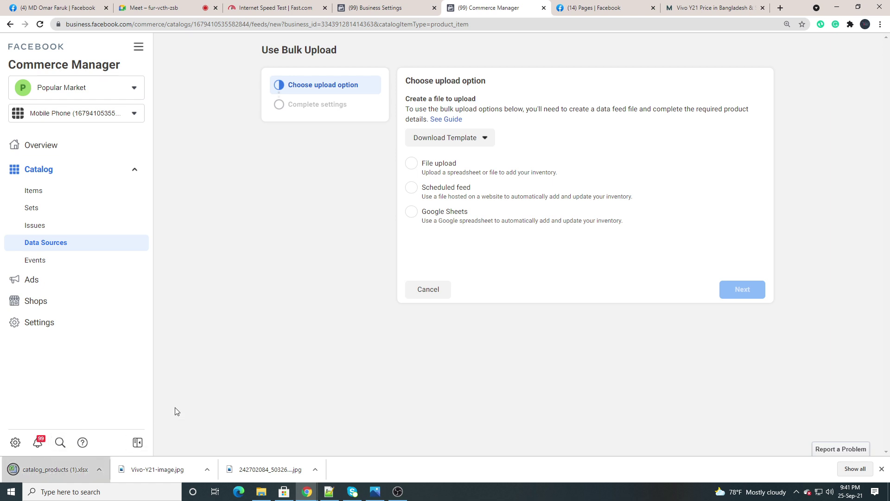
left_click(51, 474)
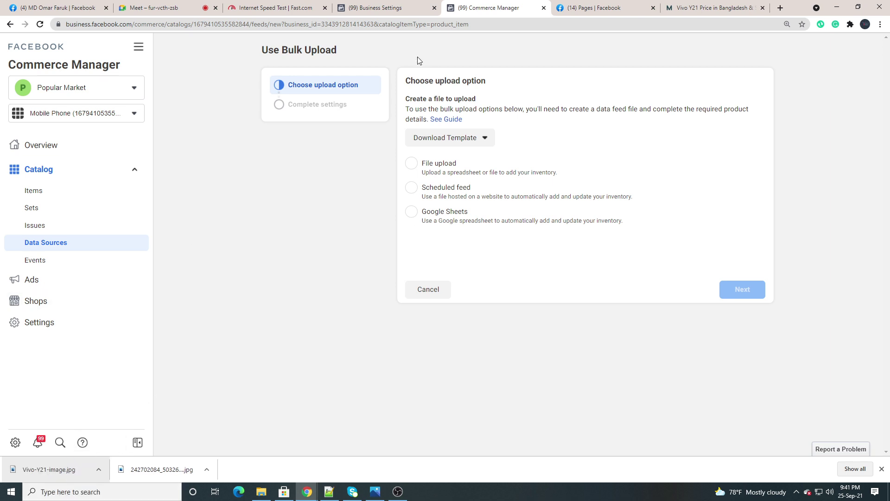
left_click(56, 471)
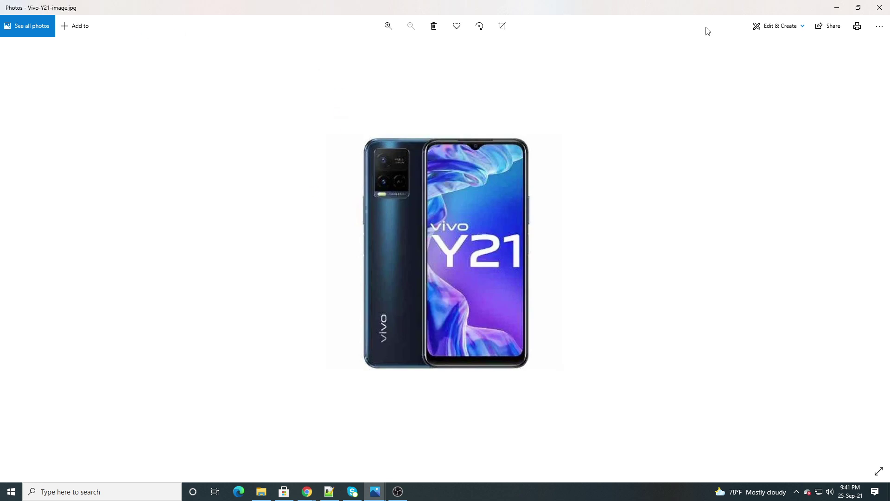
left_click(869, 6)
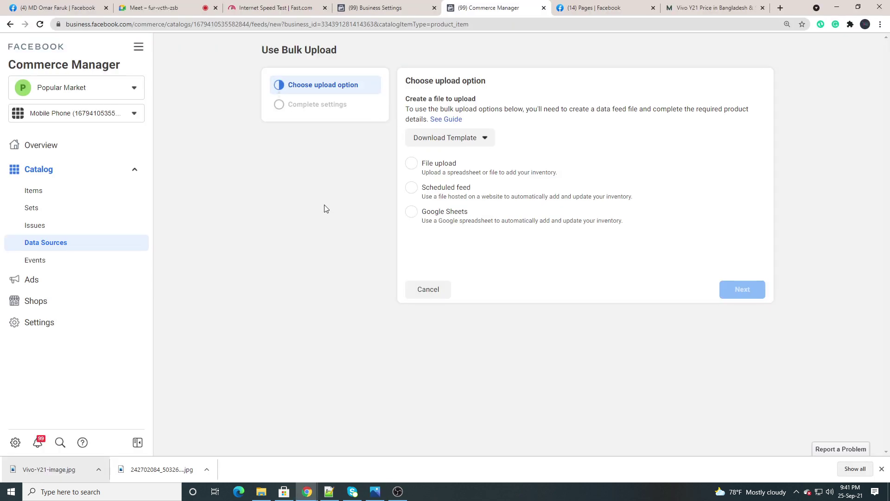
Download the Excel catalog template again and open catalog_products (3).xlsx from the download bar
left_click(436, 144)
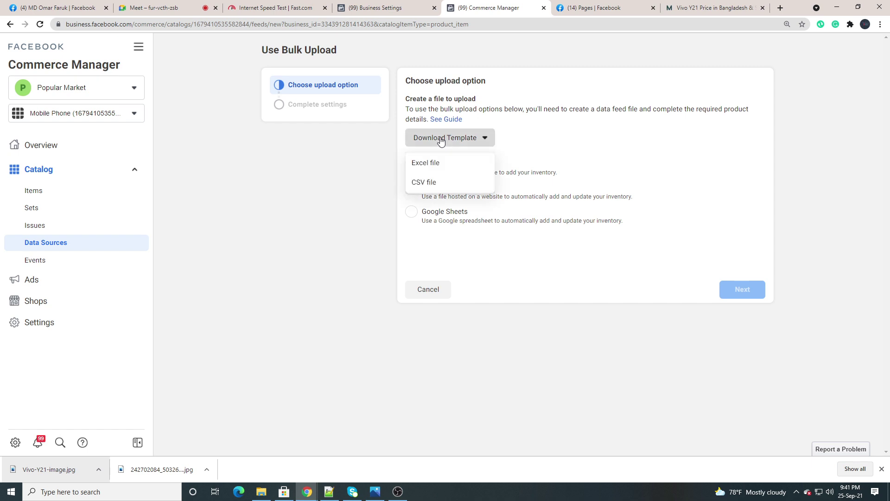
left_click(437, 144)
left_click(438, 144)
left_click(417, 164)
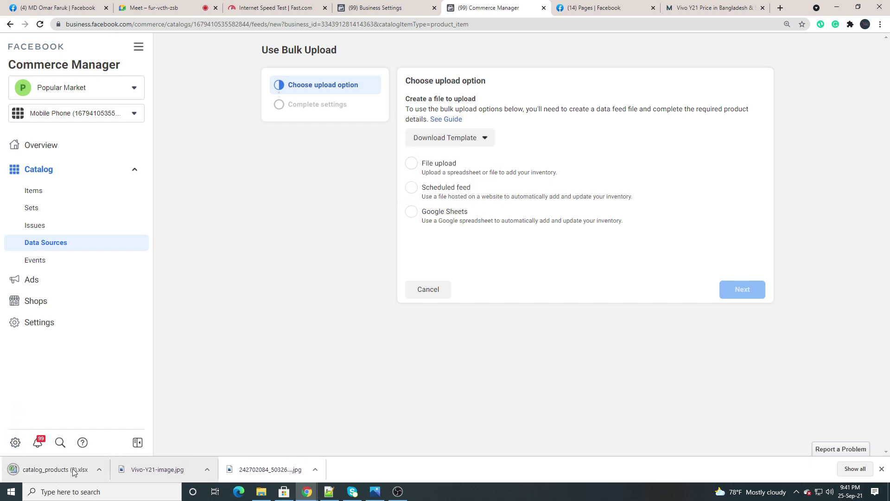
left_click(53, 472)
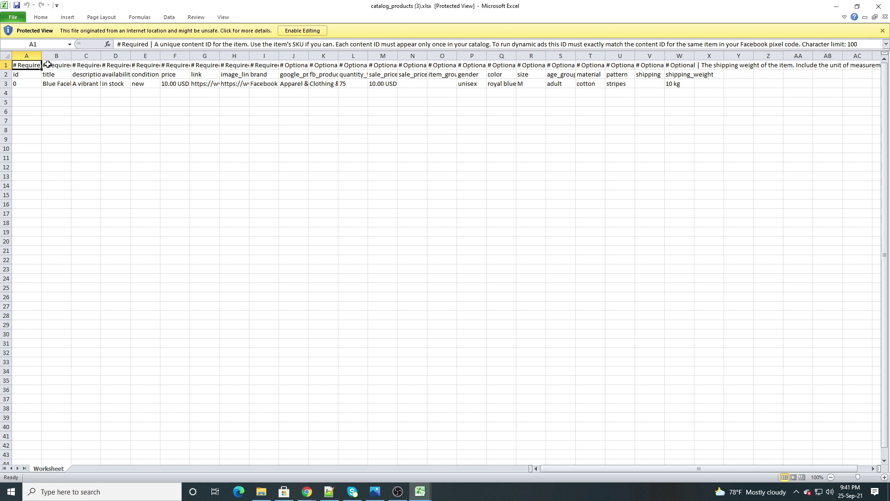
Widen column A, inspect the sample row, and enable editing on the workbook
left_click_drag(41, 53, 145, 55)
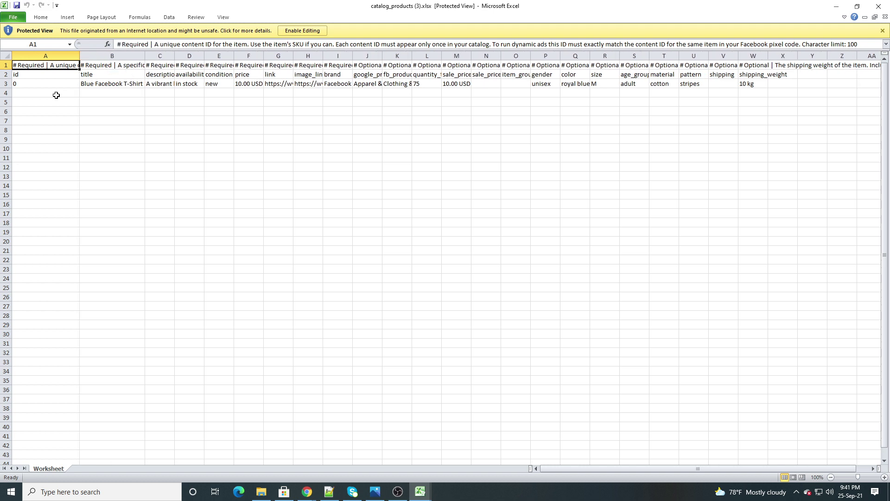
left_click(24, 93)
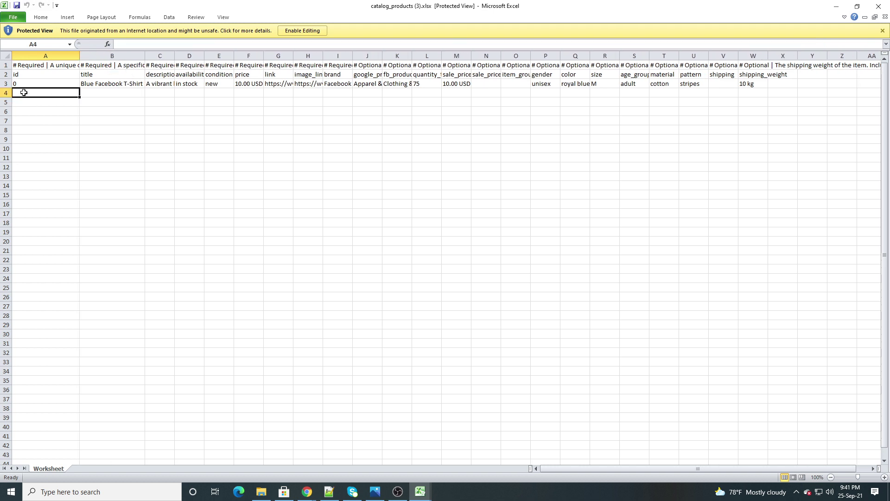
left_click(91, 85)
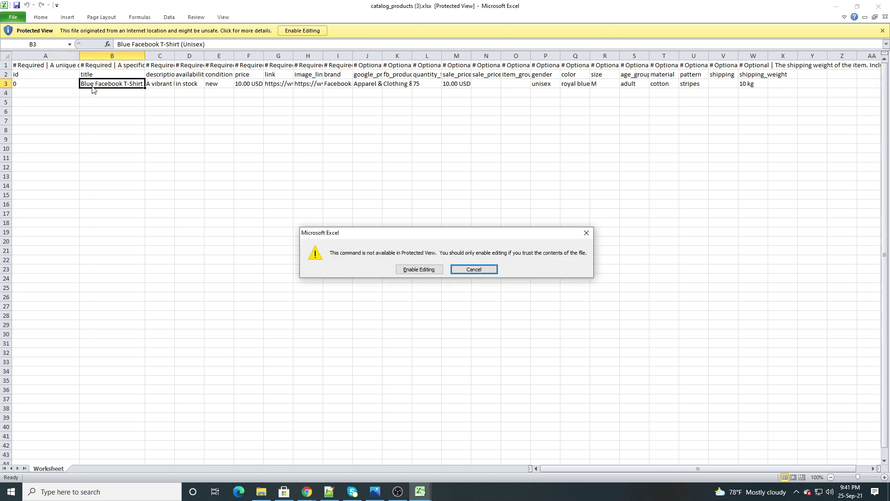
left_click(418, 269)
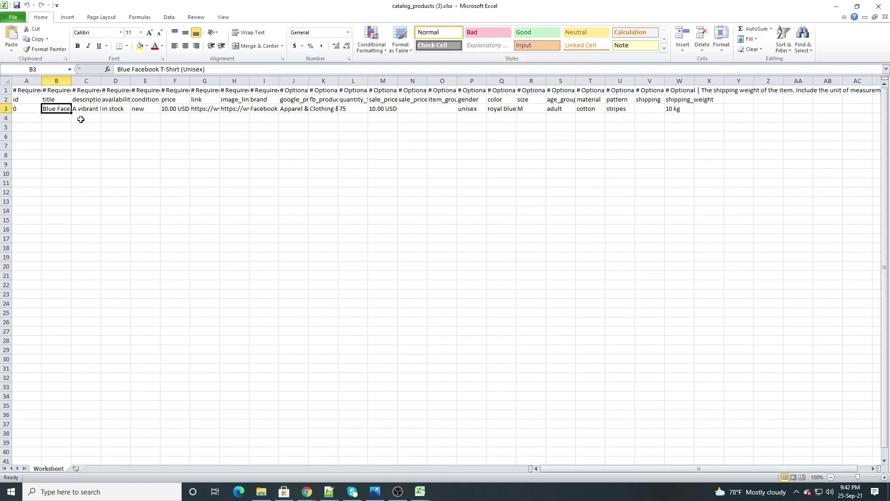
Select cell B4 for the new title and remove a stray typed character
left_click(54, 121)
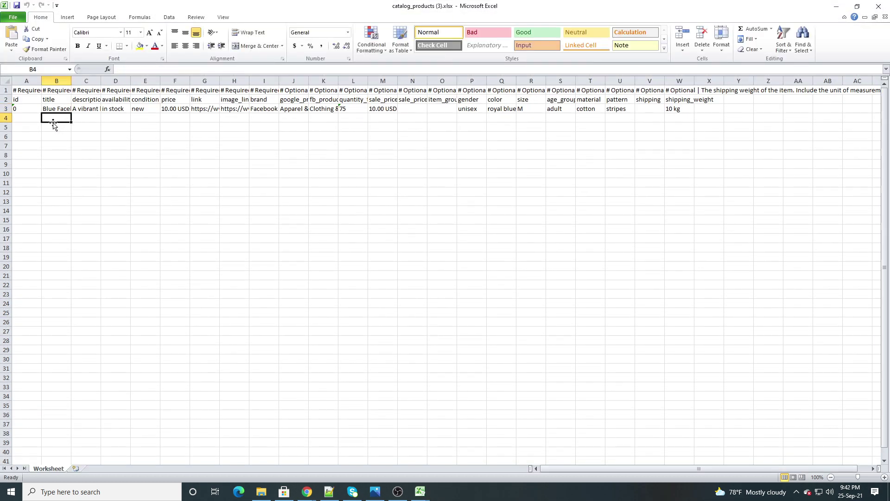
type("dk")
key("BackSpace")
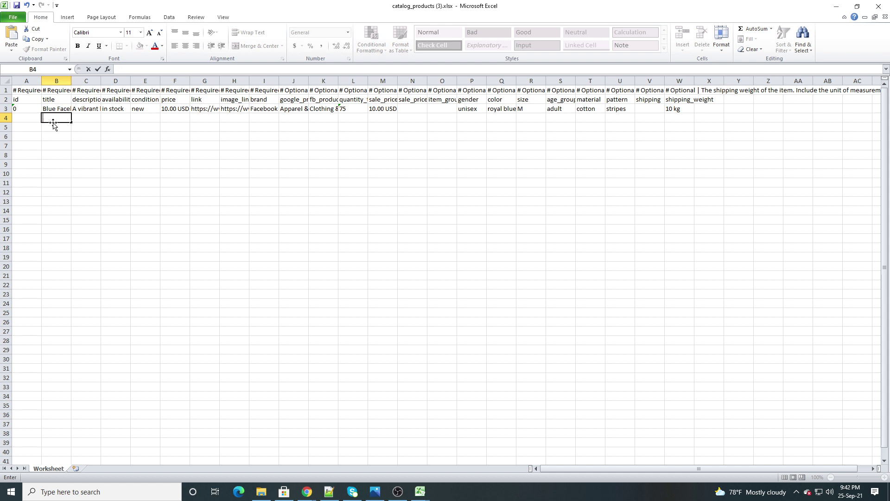
left_click(306, 491)
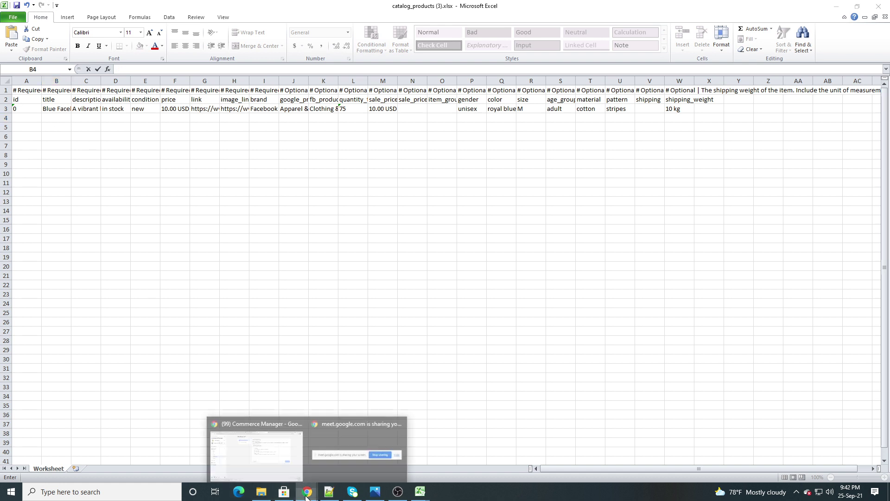
Bring up the Vivo Y21 specifications tab in Chrome and scroll up its specs table
left_click(278, 455)
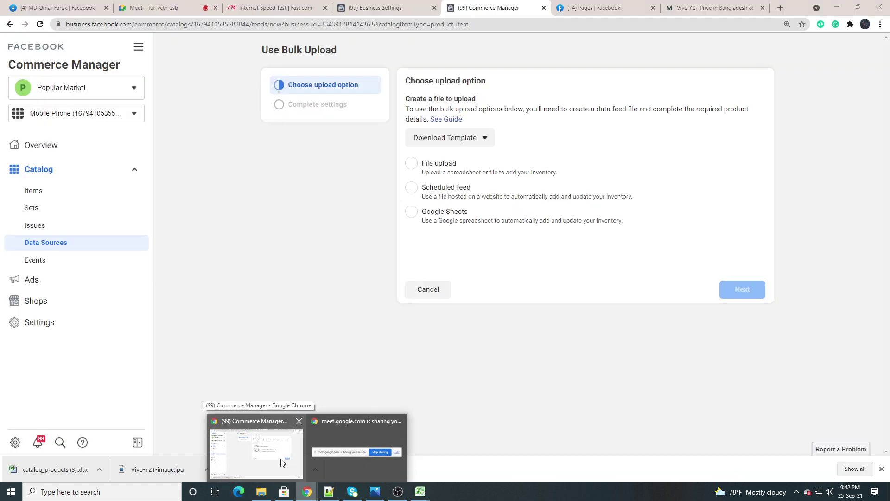
left_click(713, 7)
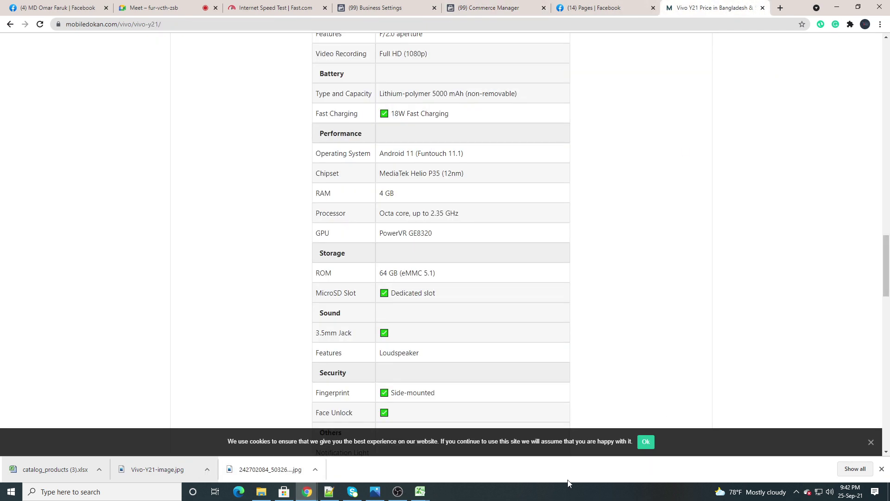
scroll(376, 270, "up", 4)
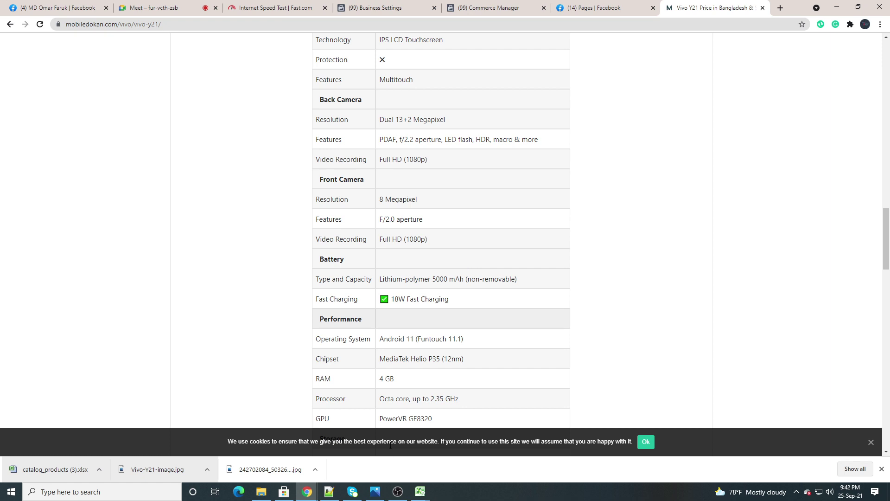
Return to the editable catalog_products (3) workbook and select cells A4 and A5 for the new product
mouse_move(419, 492)
mouse_move(397, 465)
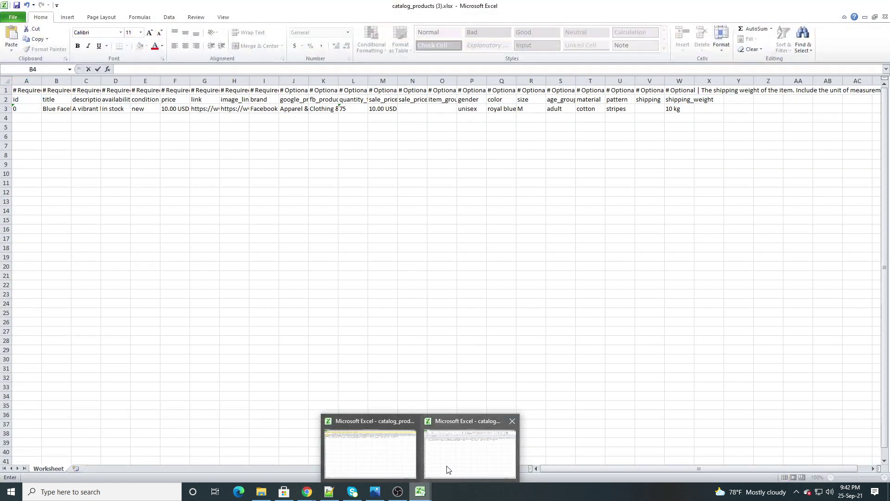
left_click(447, 465)
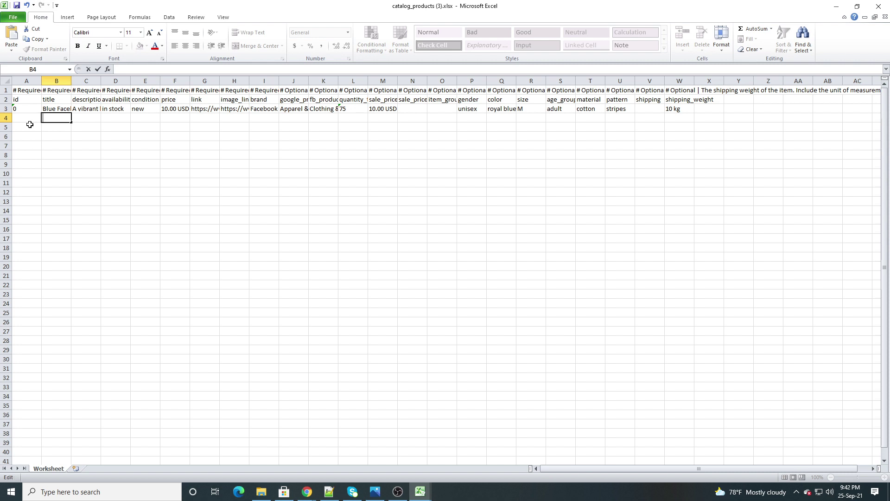
left_click(102, 80)
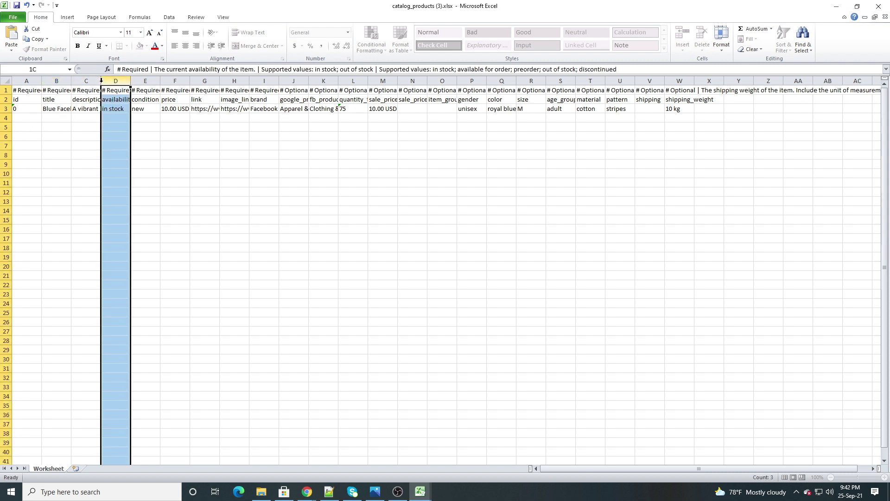
left_click(55, 153)
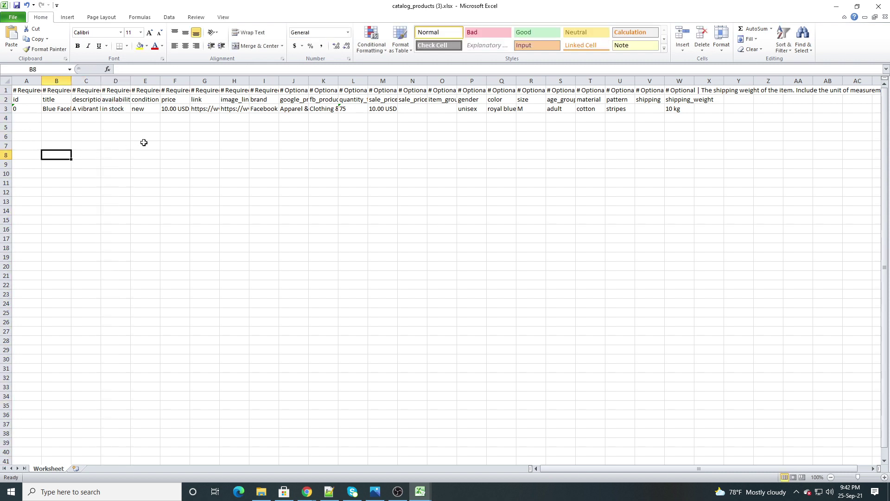
left_click(21, 120)
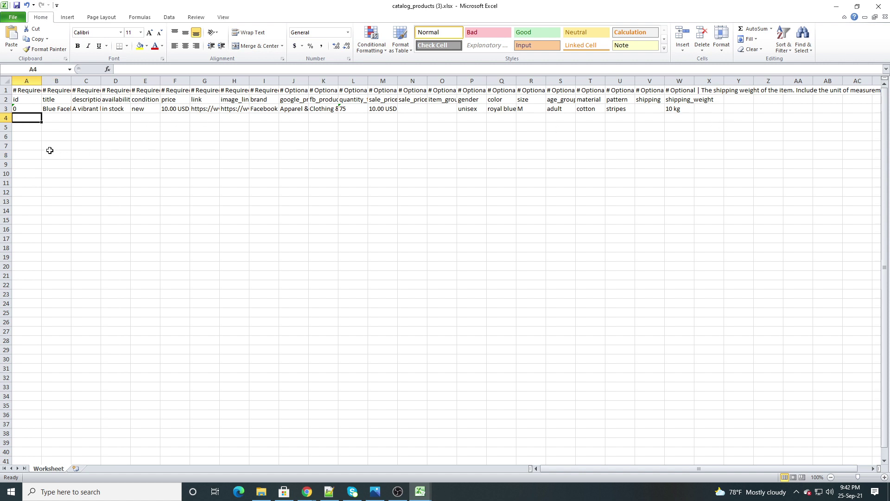
left_click(16, 129)
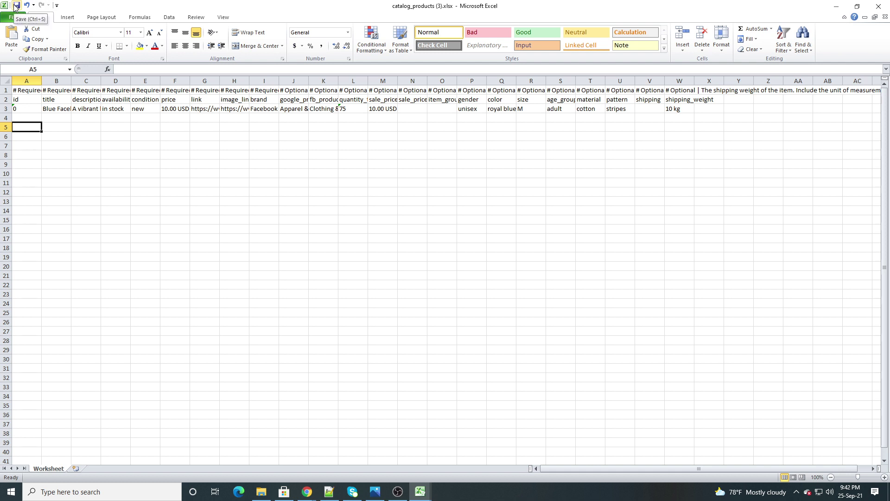
Save the workbook as catalog_products (3).xlsx in Downloads, replacing the existing file
left_click(15, 6)
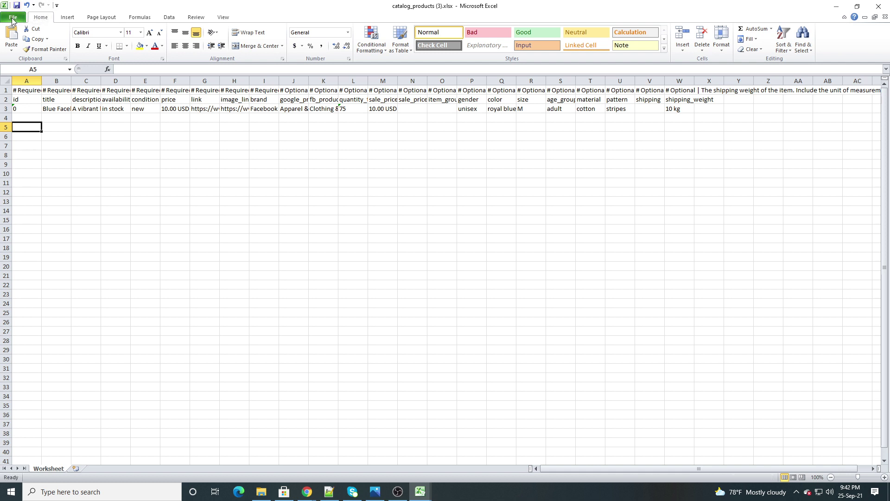
left_click(13, 21)
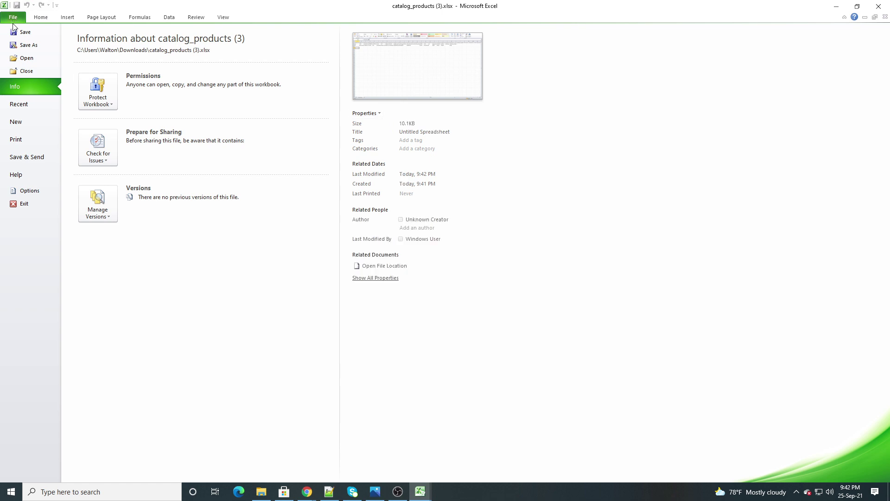
key("Escape")
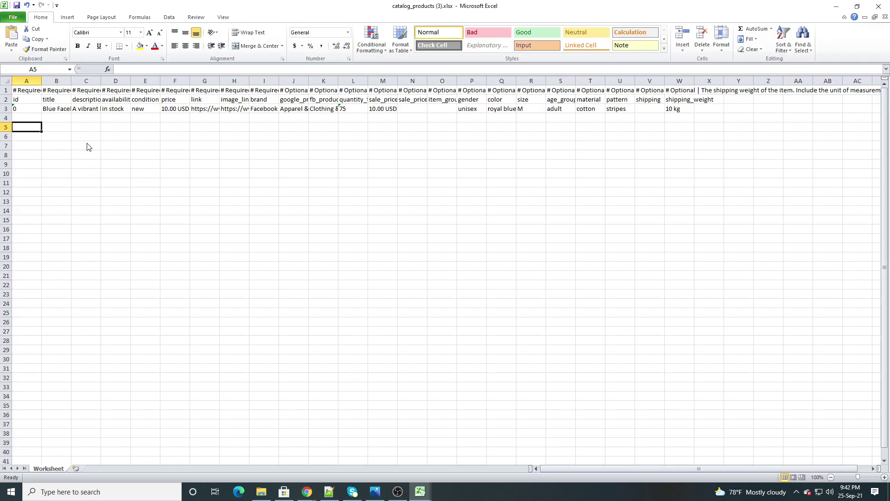
key("F12")
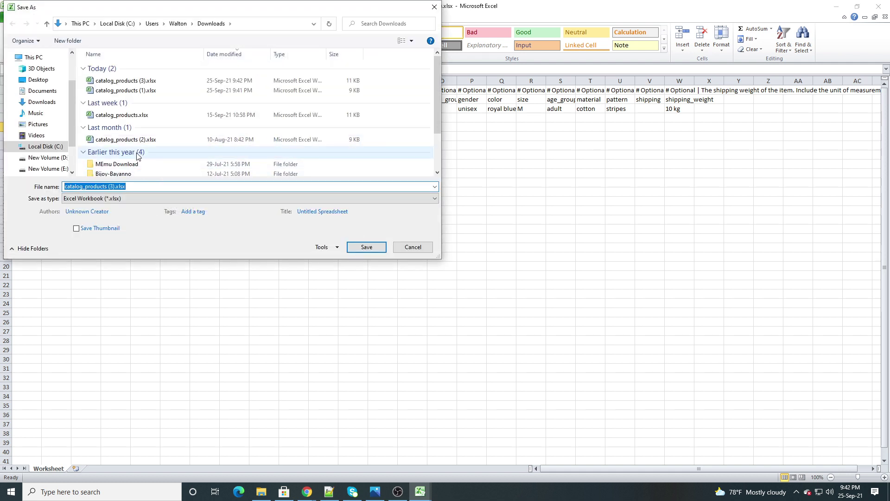
left_click(42, 102)
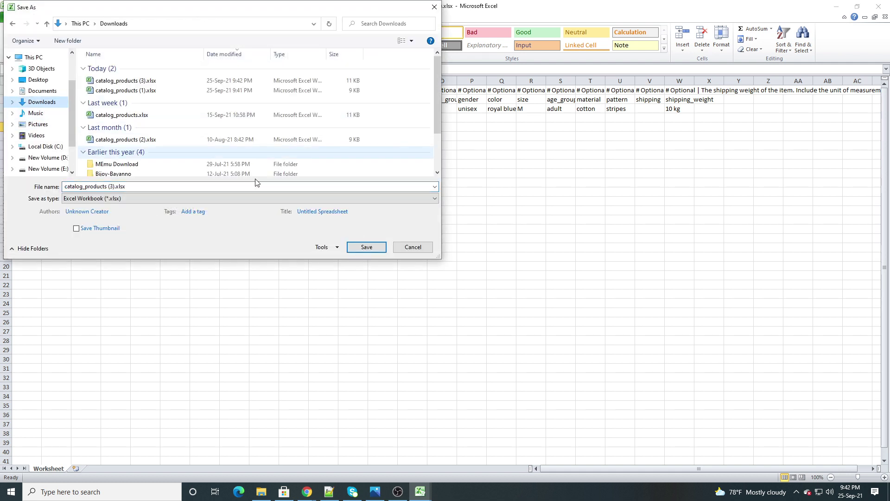
left_click(367, 247)
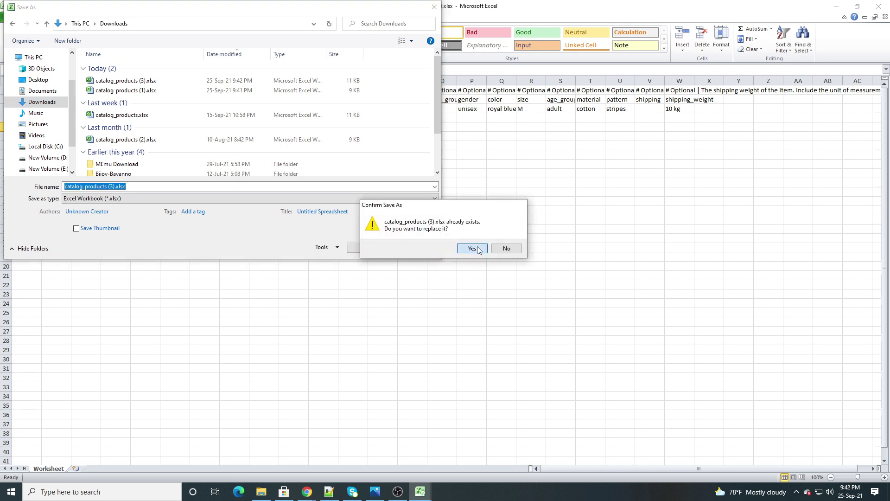
left_click(471, 249)
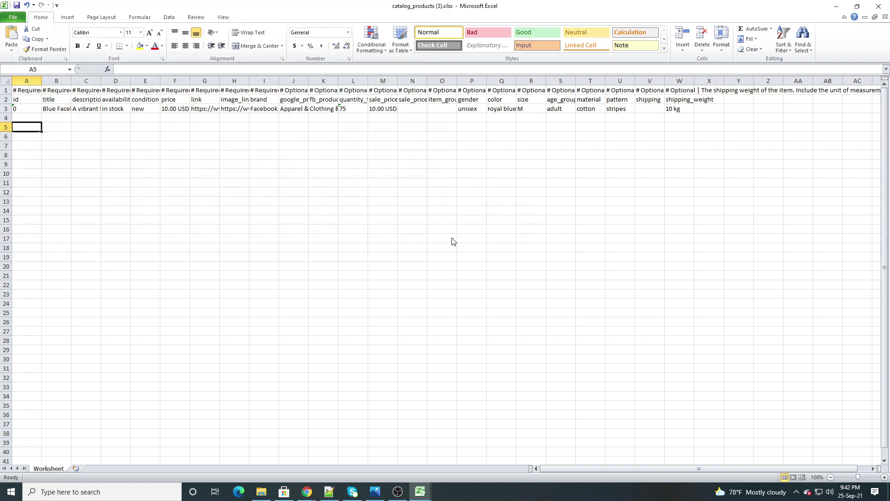
Enter the sale price 14990 in cell M5
left_click(420, 492)
left_click(135, 172)
left_click(286, 231)
left_click(438, 194)
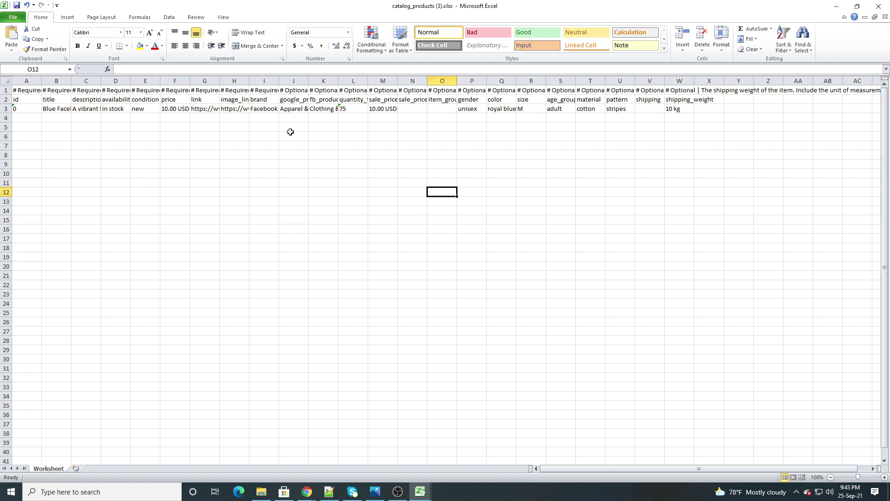
left_click(290, 130)
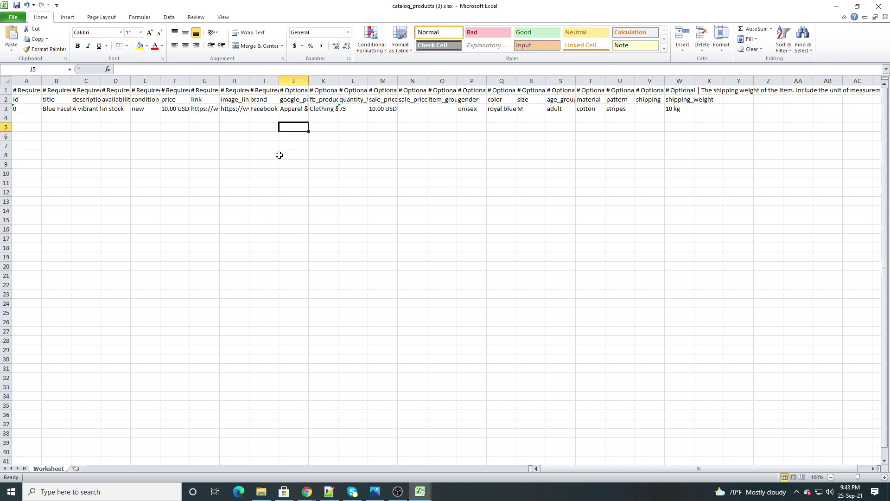
left_click(375, 129)
type("14990")
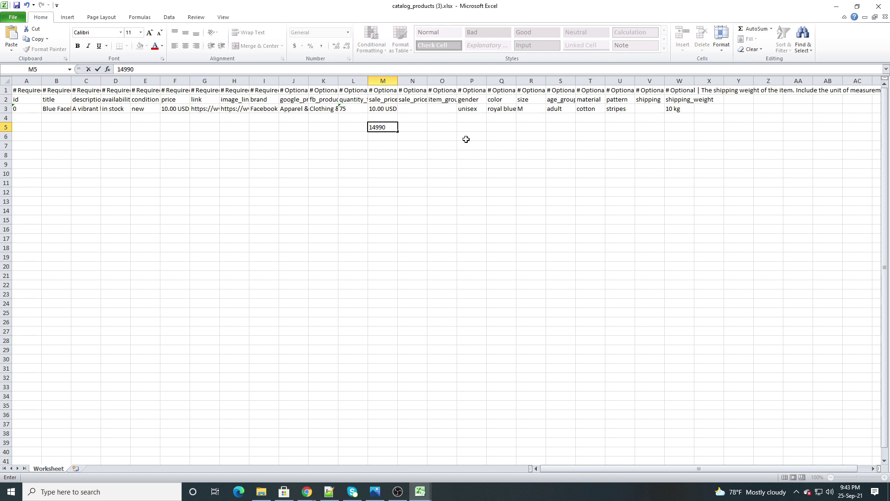
left_click(378, 145)
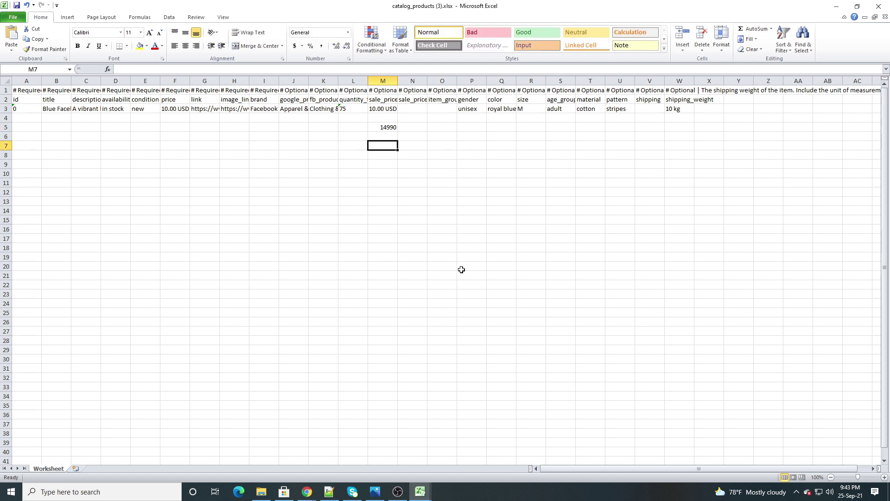
left_click(354, 229)
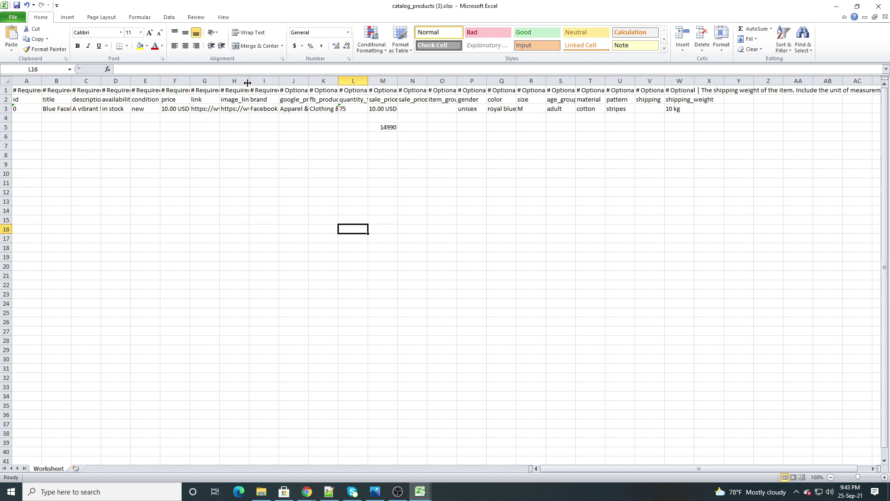
Widen the image_link column H and select cell H5
left_click_drag(249, 80, 267, 81)
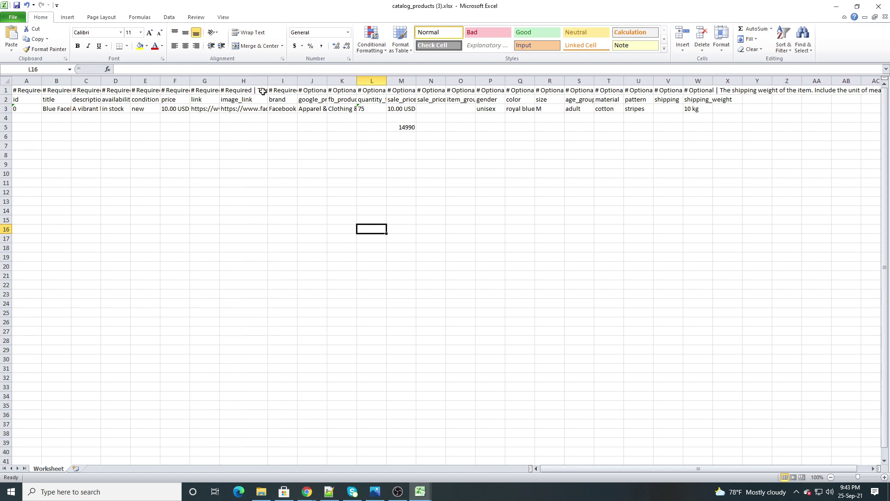
left_click(230, 128)
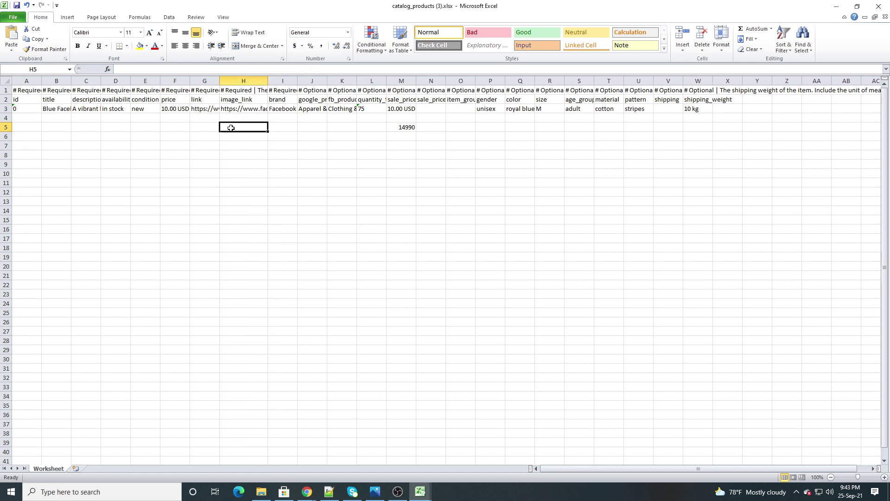
left_click(309, 492)
Copy the image address of the Vivo Y21 phone photo on mobiledokan.com
left_click(272, 453)
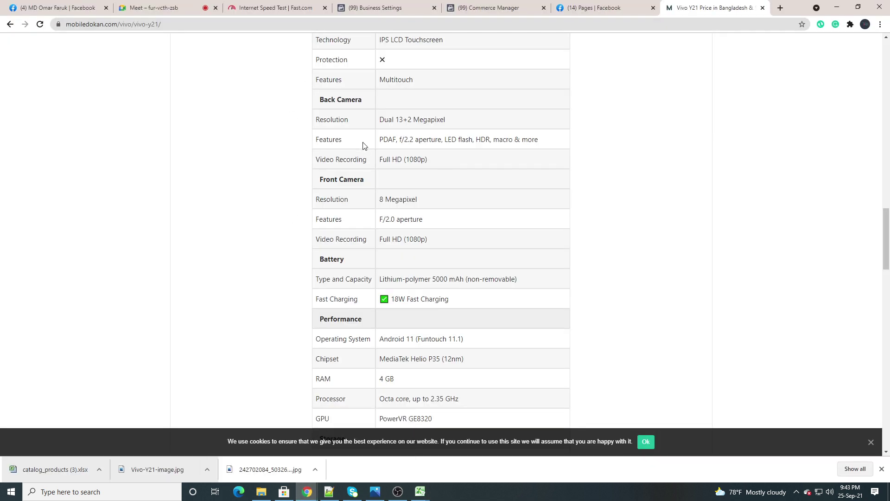
scroll(364, 145, "up", 15)
right_click(419, 185)
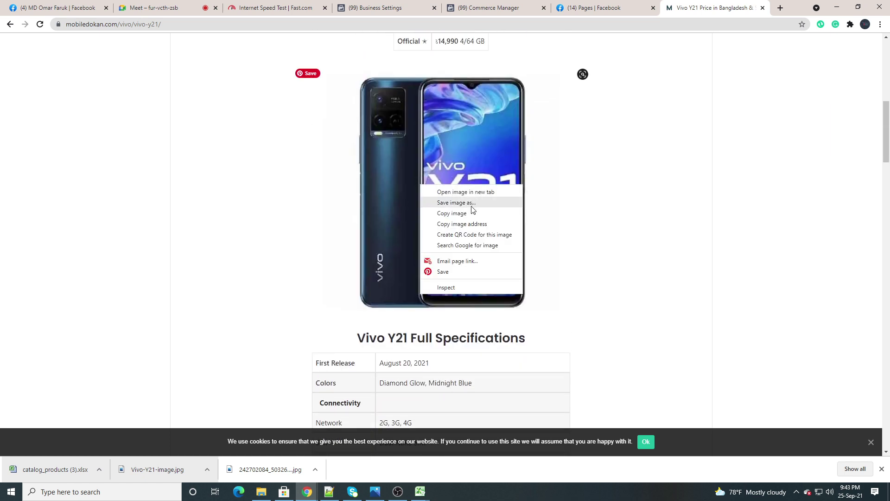
left_click(455, 224)
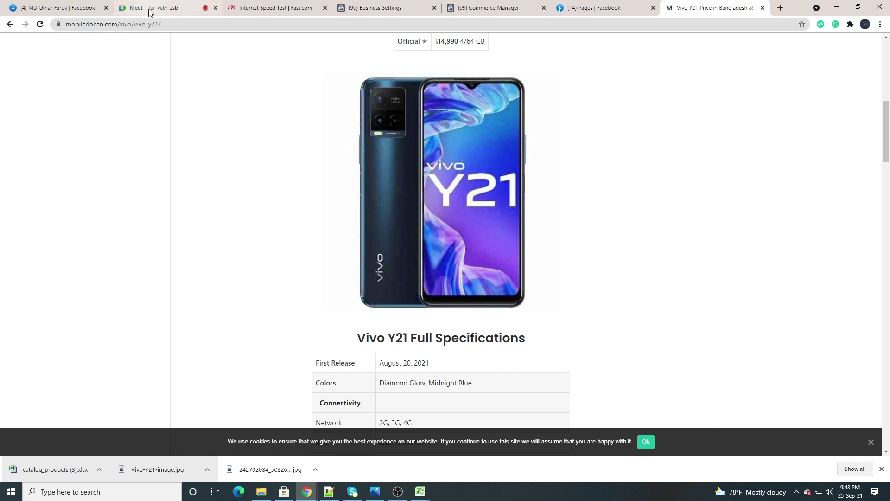
mouse_move(420, 492)
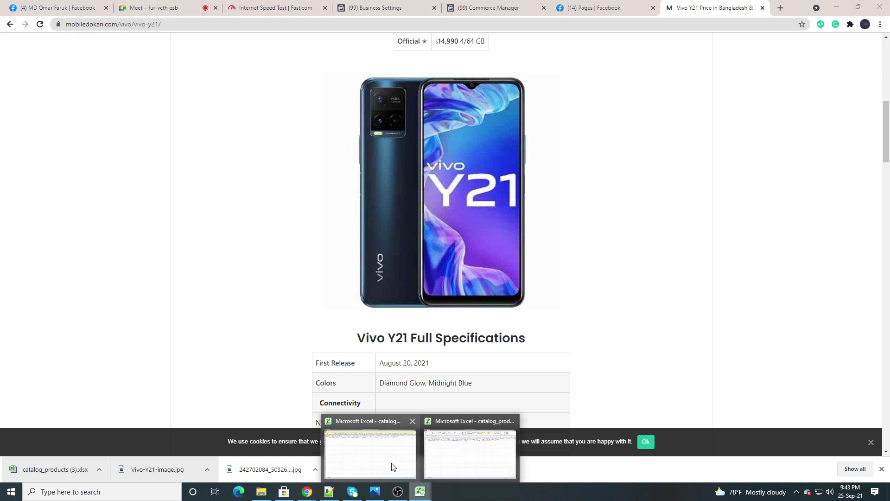
left_click(390, 459)
Paste the Vivo Y21 image URL into cell H5 as plain Text via Paste Special
left_click(415, 491)
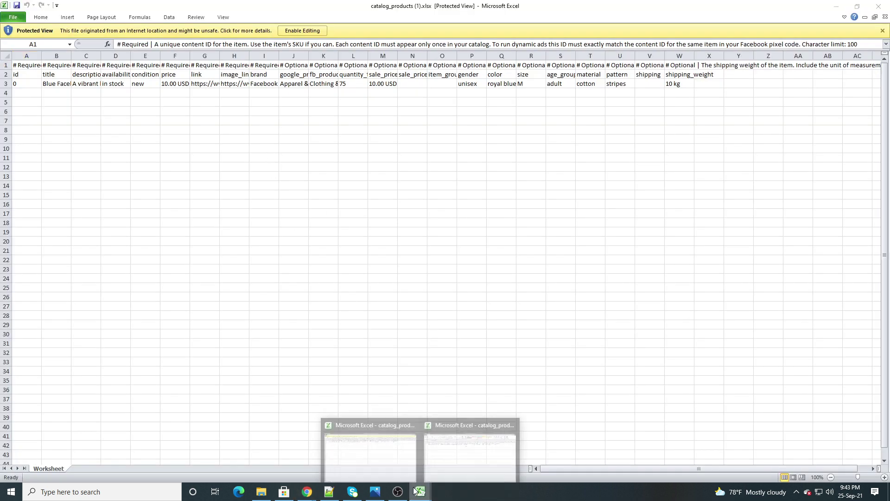
left_click(438, 449)
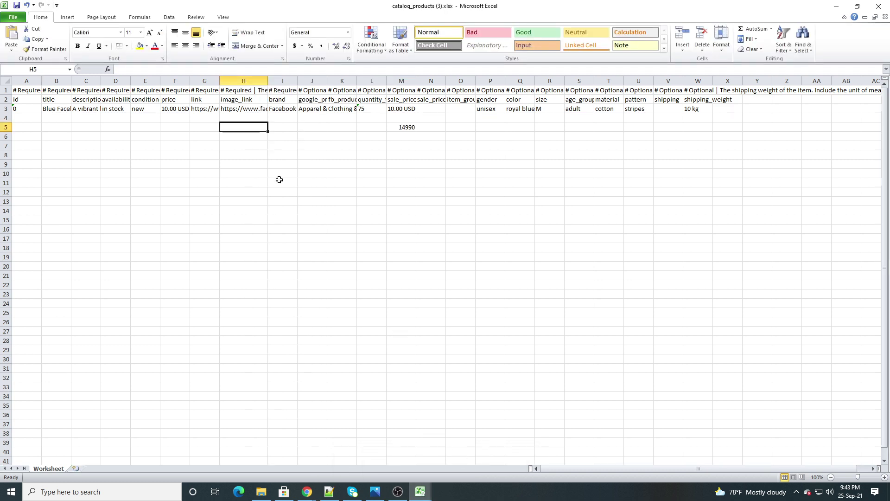
right_click(245, 125)
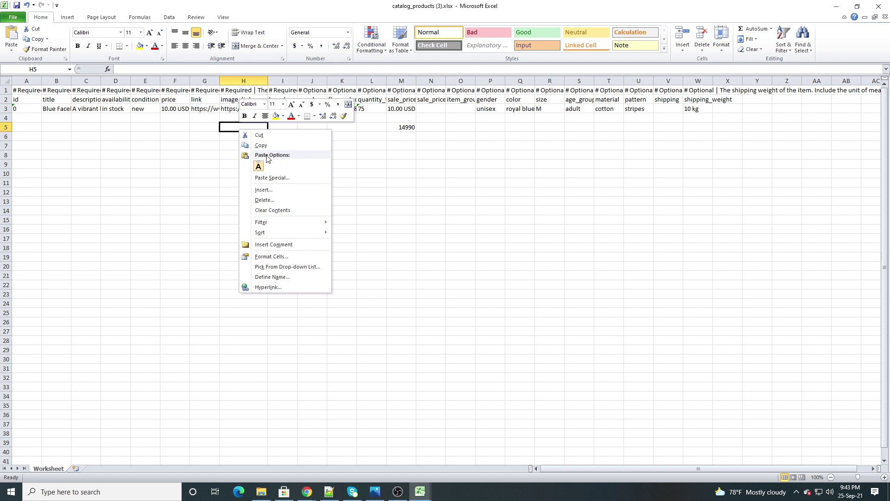
left_click(266, 179)
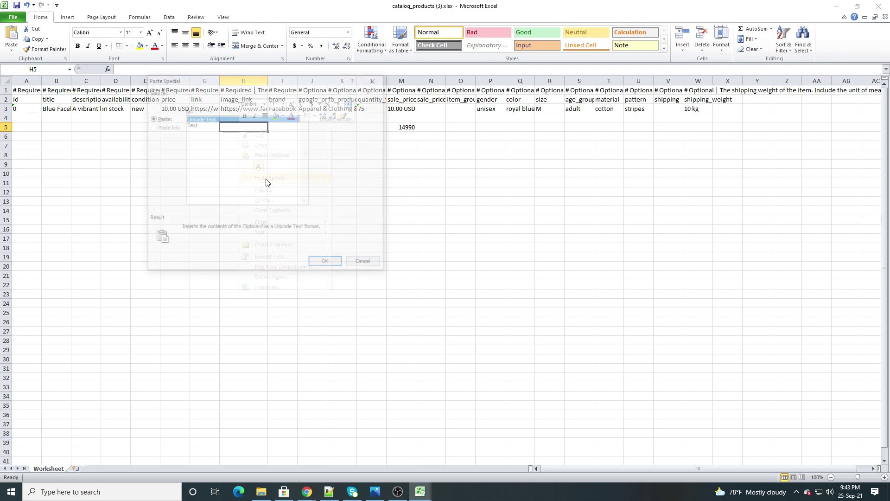
left_click(202, 125)
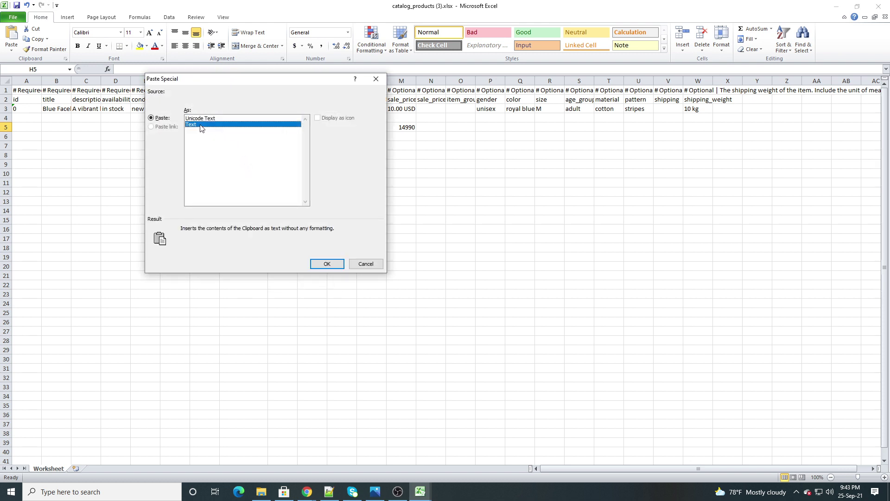
left_click(328, 264)
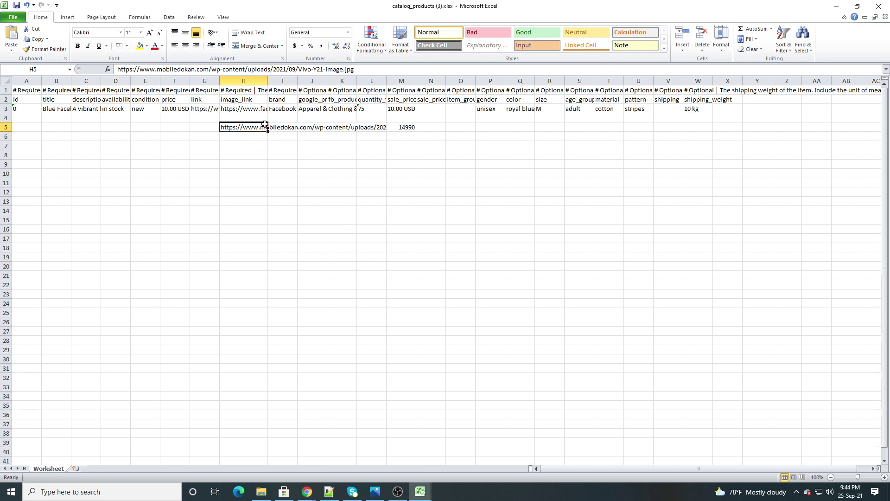
Move the pasted image URL from H5 to cell I4
left_click_drag(267, 123, 297, 114)
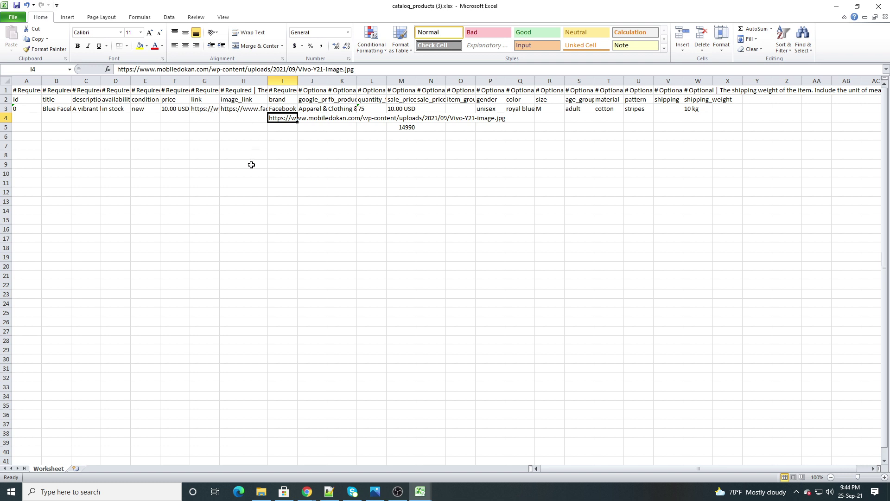
left_click(229, 129)
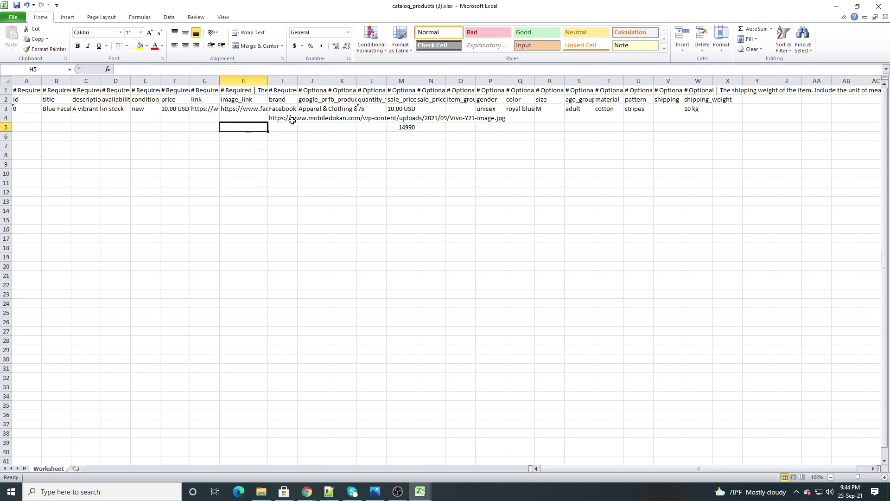
left_click_drag(288, 119, 271, 127)
left_click(250, 129)
mouse_move(419, 492)
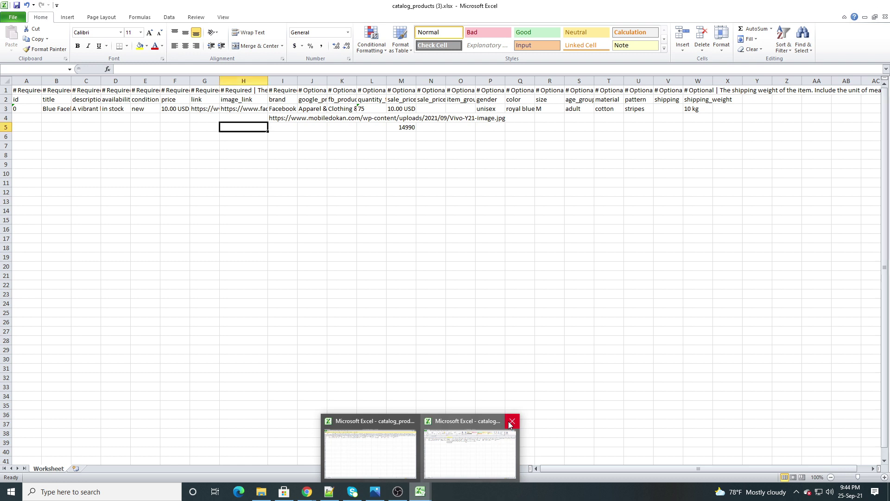
Close both catalog_products workbooks and exit Excel to return to the Catalogs page
left_click(511, 421)
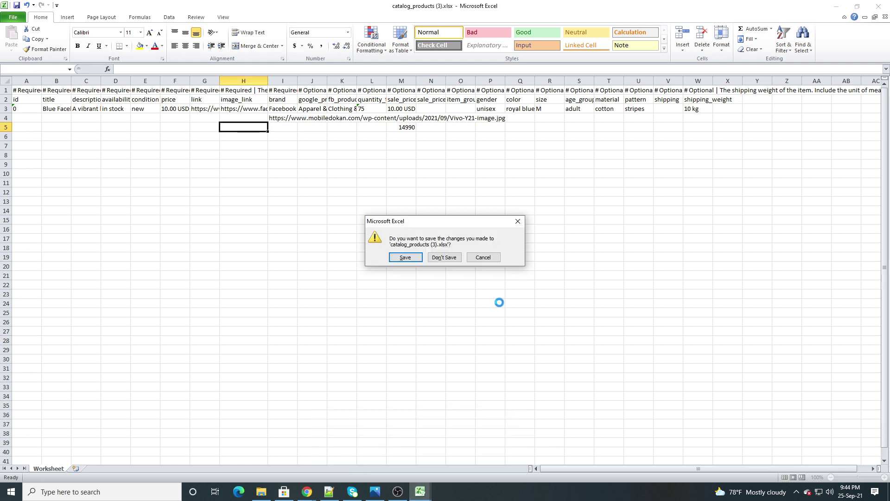
left_click(447, 257)
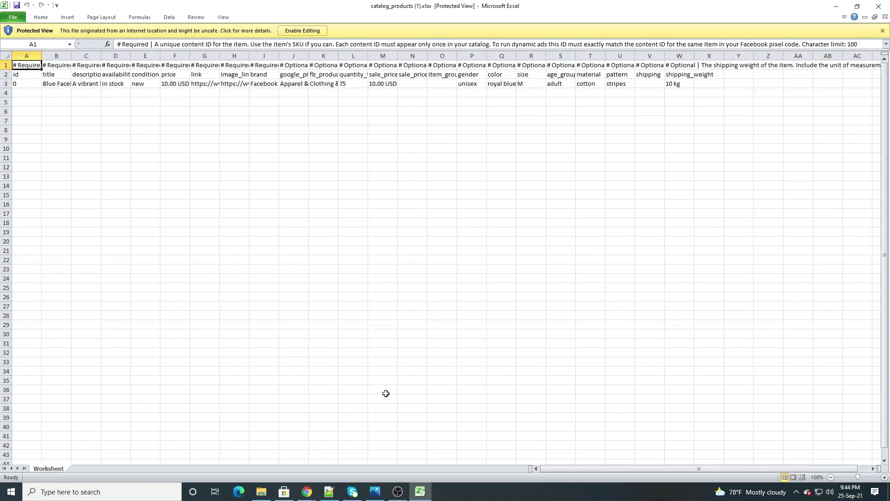
left_click(878, 6)
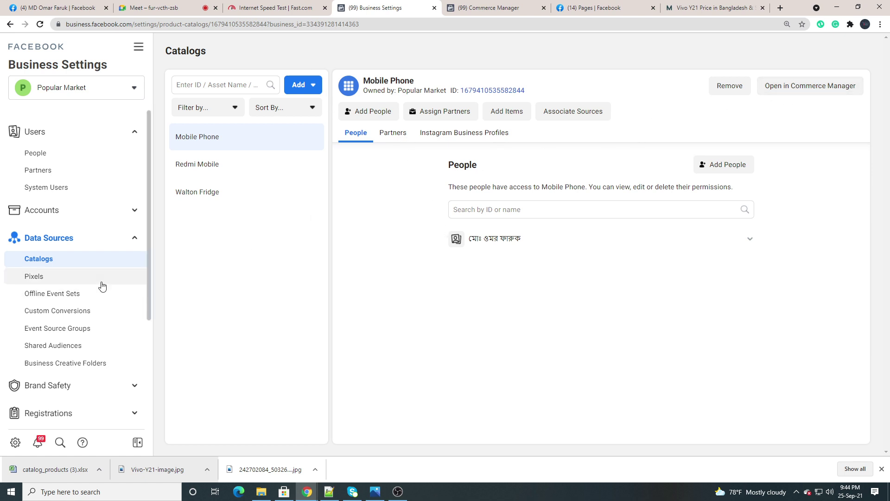
Choose File upload for the Mobile Phone catalog and attach catalog_products (3).xlsx from Downloads
left_click(499, 7)
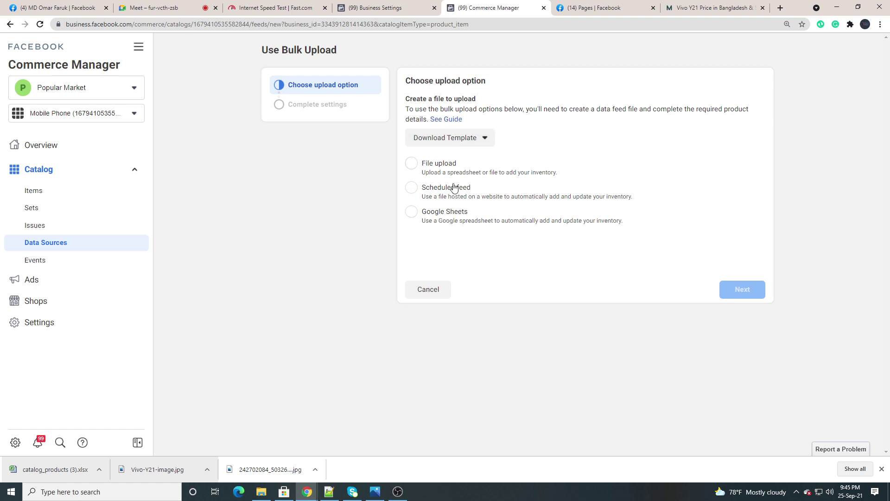
left_click(412, 164)
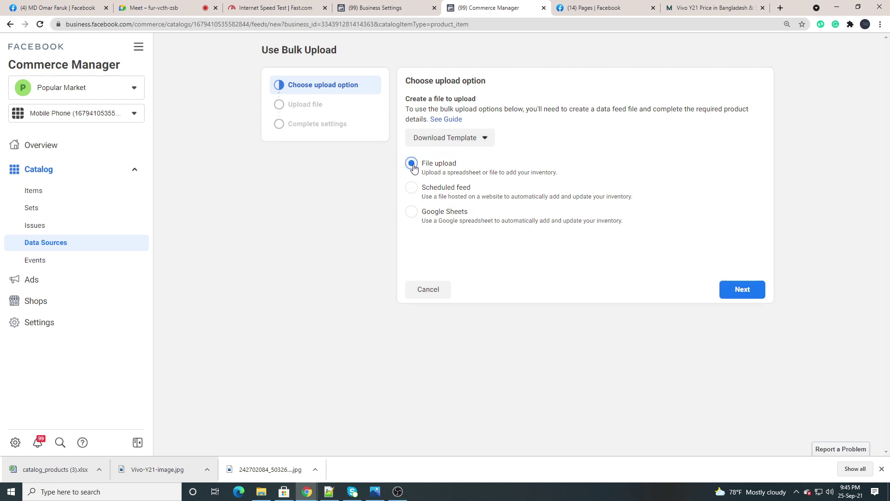
left_click(740, 290)
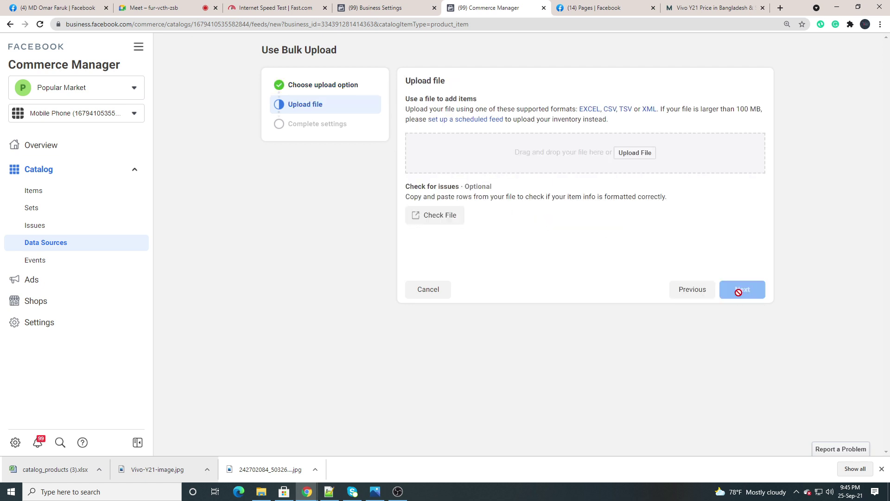
left_click(634, 153)
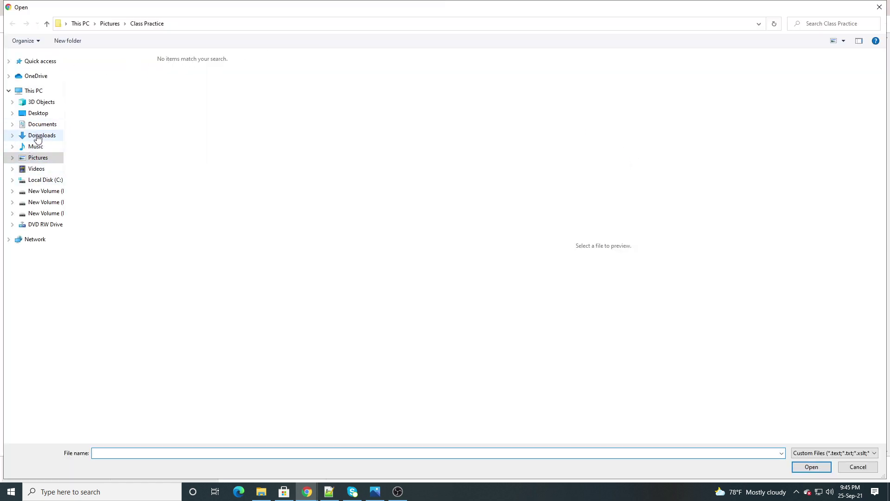
left_click(37, 137)
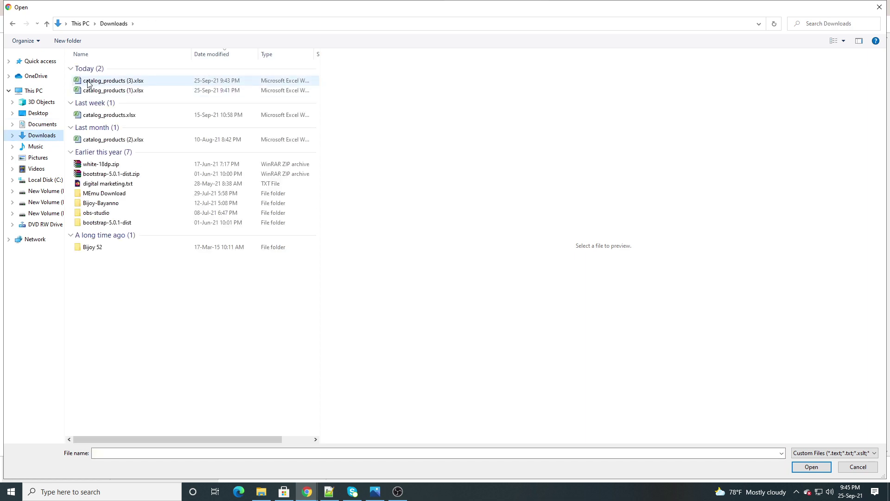
left_click(88, 82)
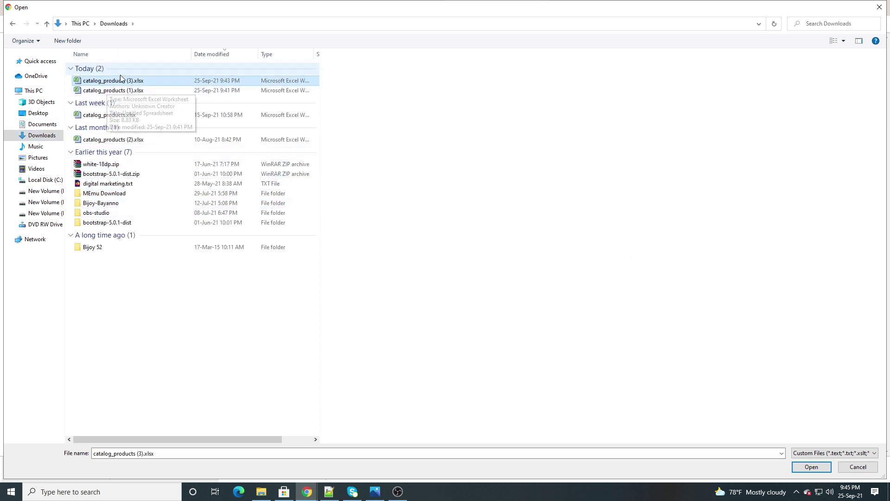
left_click(811, 469)
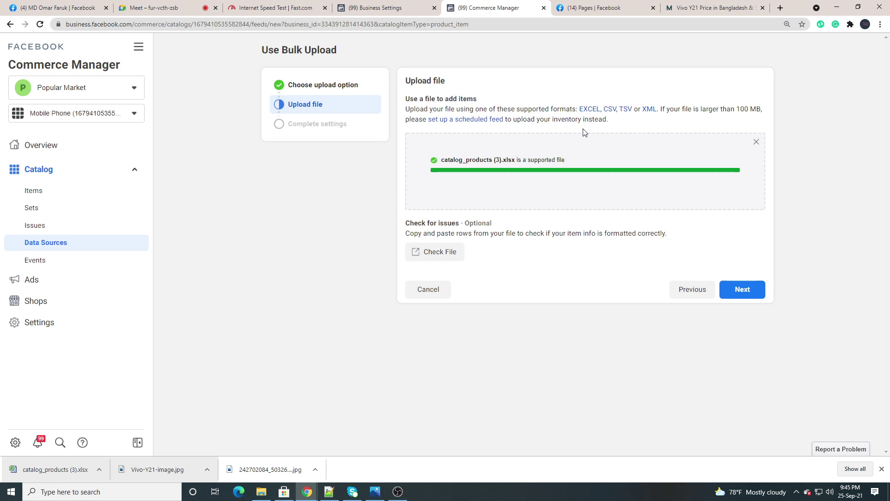
Upload the file with USD – US Dollars as default currency and confirm 1 product added, 0 rejected
left_click(739, 294)
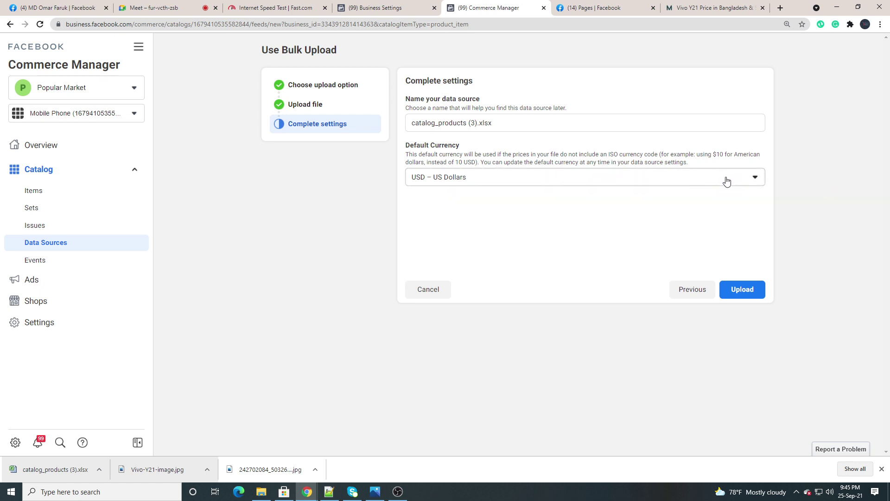
left_click(744, 291)
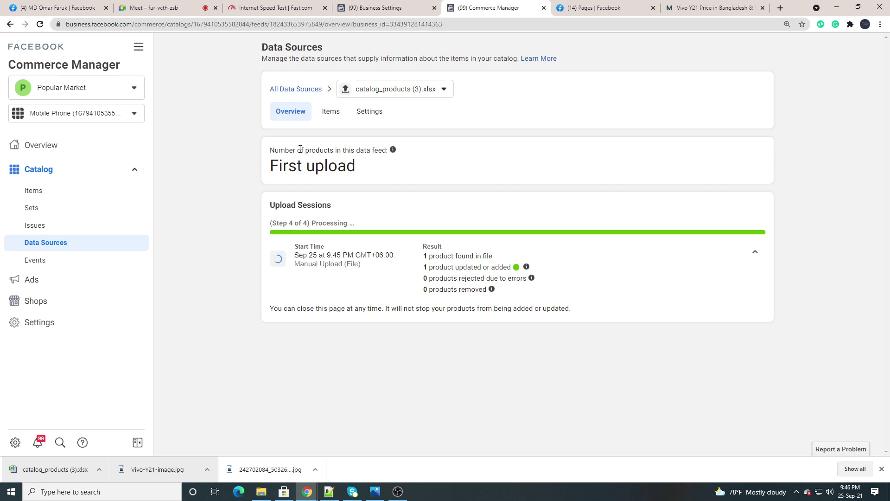
left_click(285, 116)
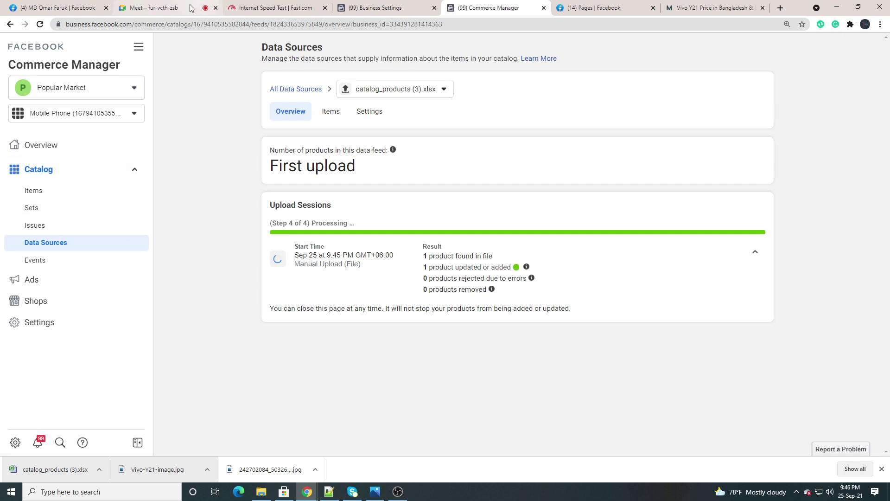
Back in the Meet call, minimise and restore your self-view tile, then pin your own video
left_click(161, 9)
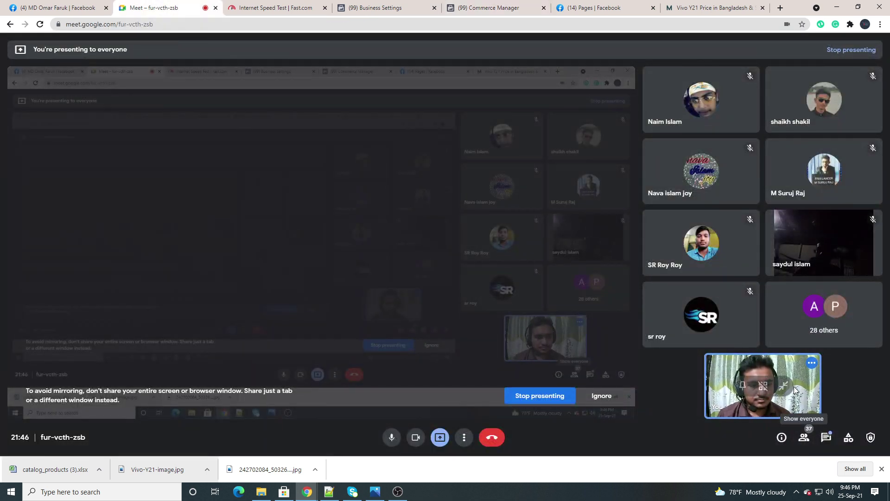
mouse_move(783, 390)
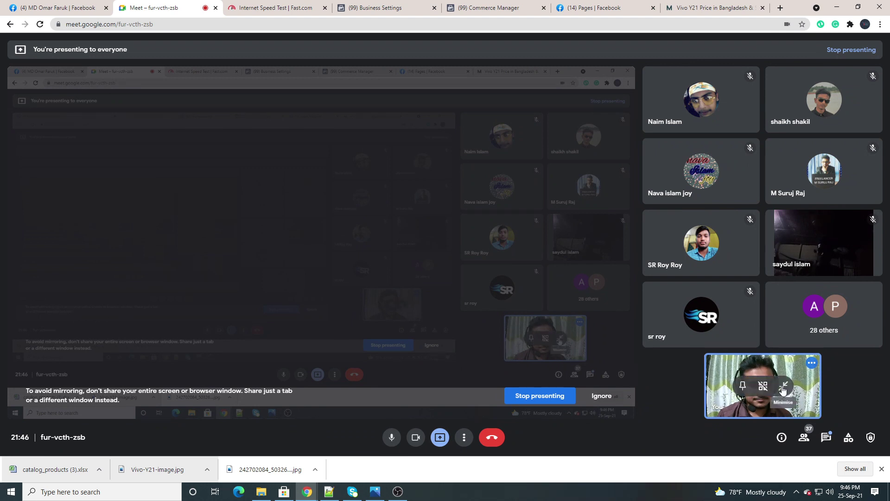
left_click(783, 385)
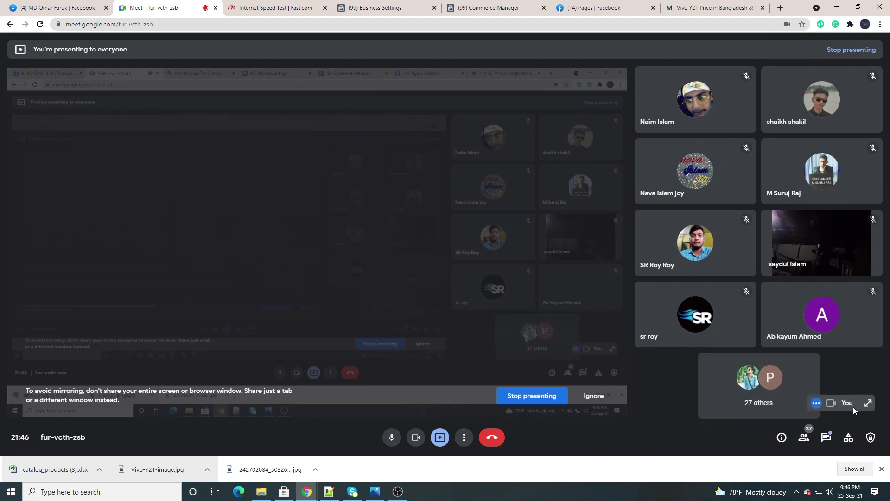
left_click(868, 403)
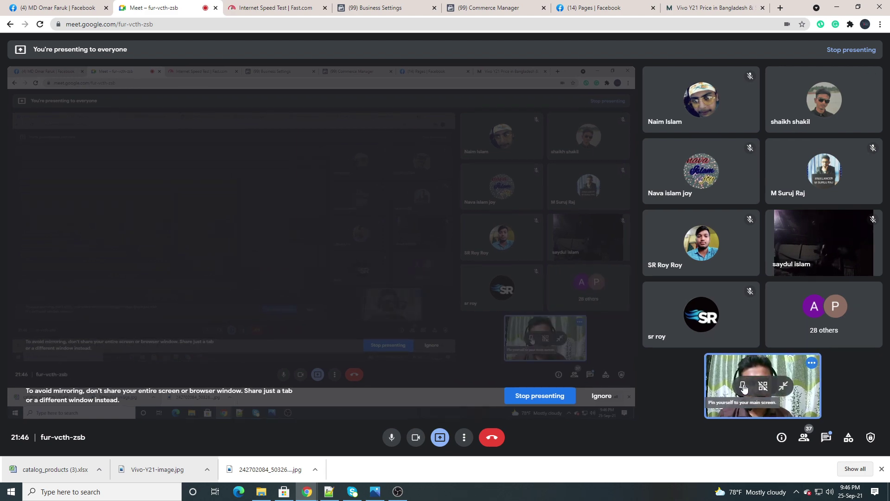
left_click(743, 386)
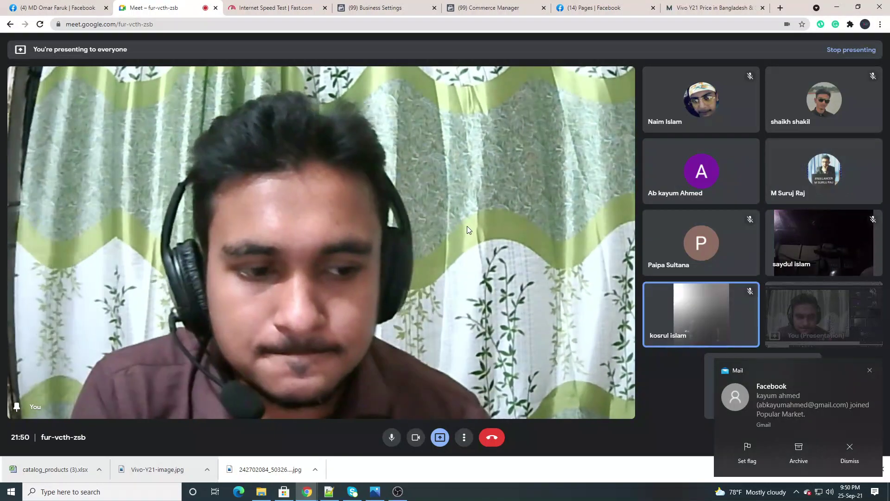
Dismiss the mail notification and bring the OBS Studio window in front of the call
left_click(870, 372)
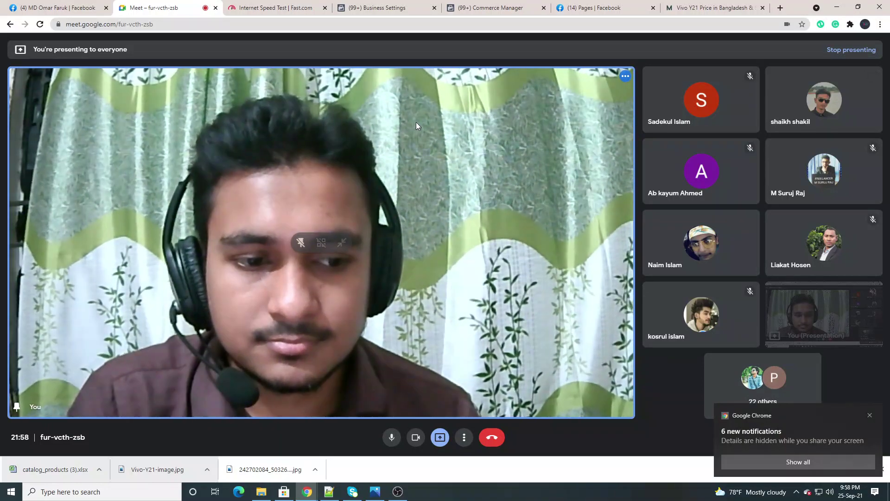
left_click(398, 493)
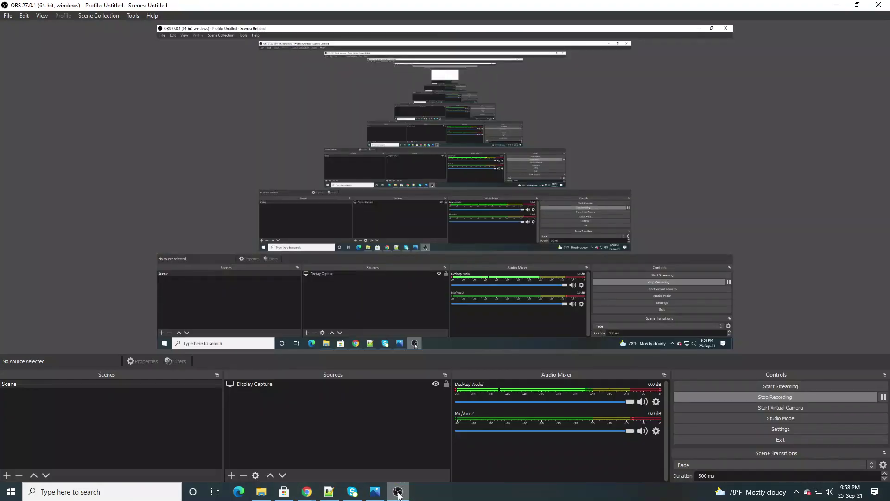